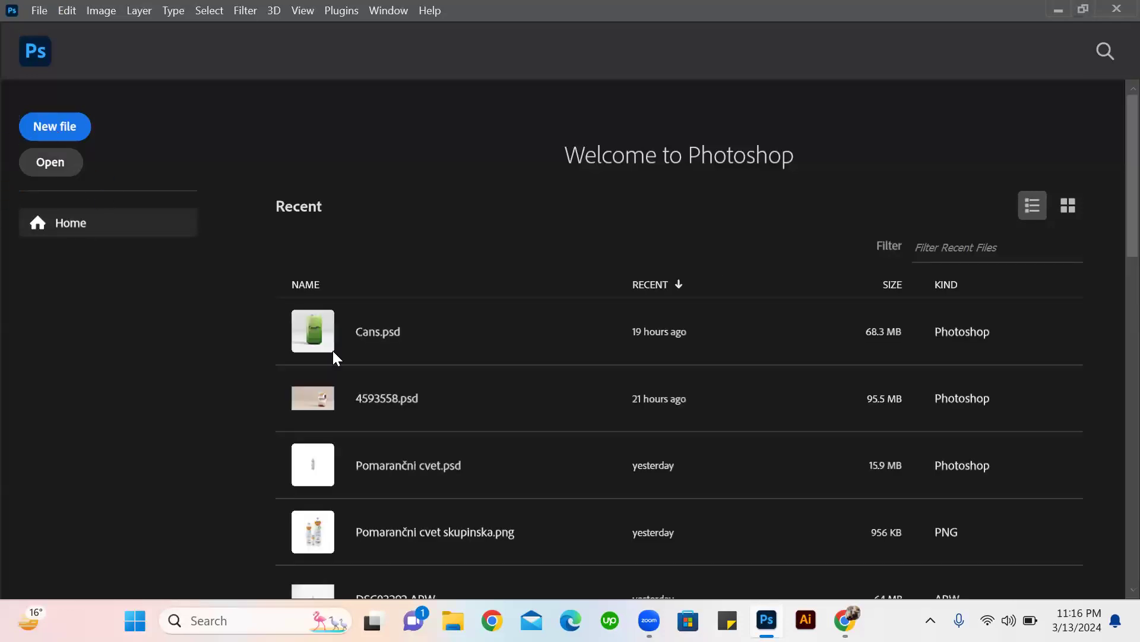
Create a new 1080 x 1080 px document at 150 ppi with a white background.
{"action": "left_click", "coordinate": [71, 127]}
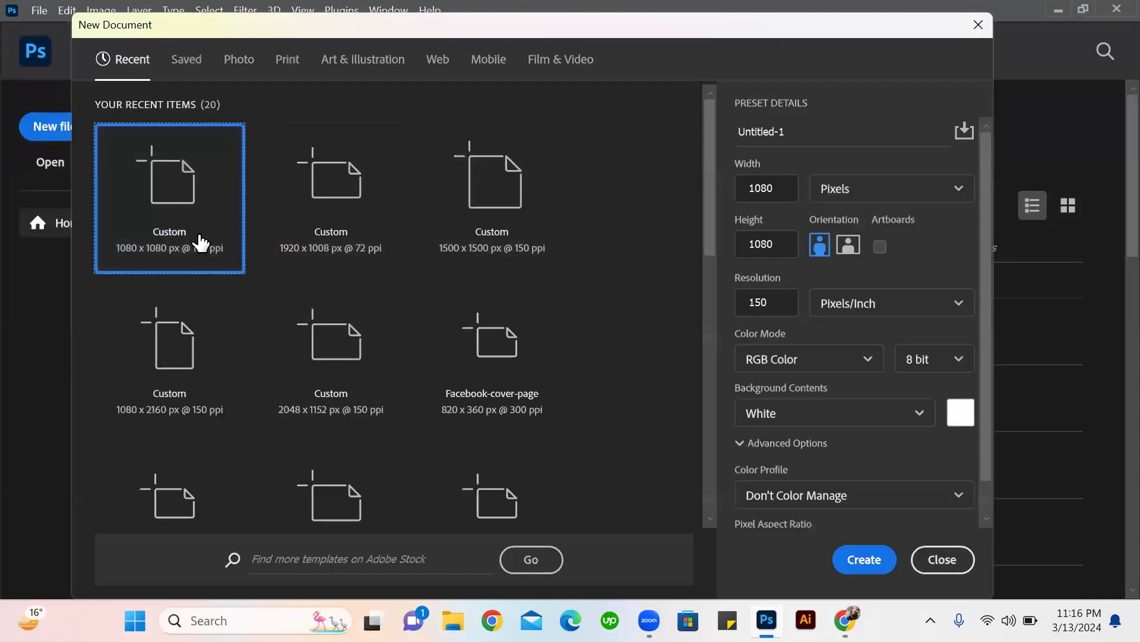
{"action": "left_click", "coordinate": [889, 570]}
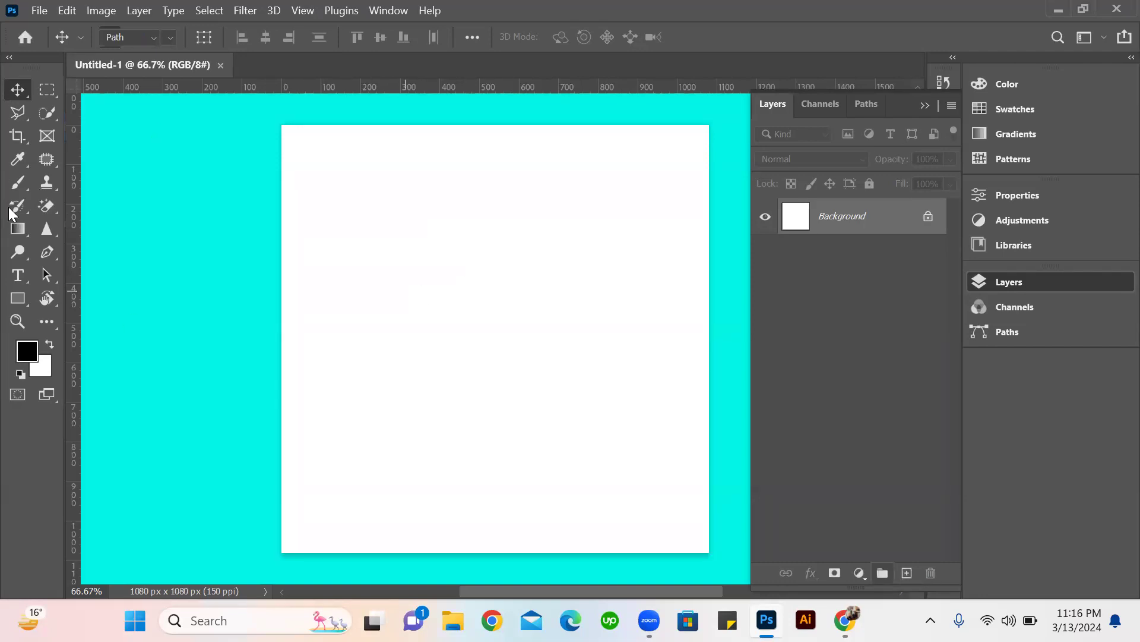
Start a practice path with the Pen tool by drawing a straight, nearly horizontal segment in the canvas's upper-left area.
{"action": "left_click", "coordinate": [47, 252]}
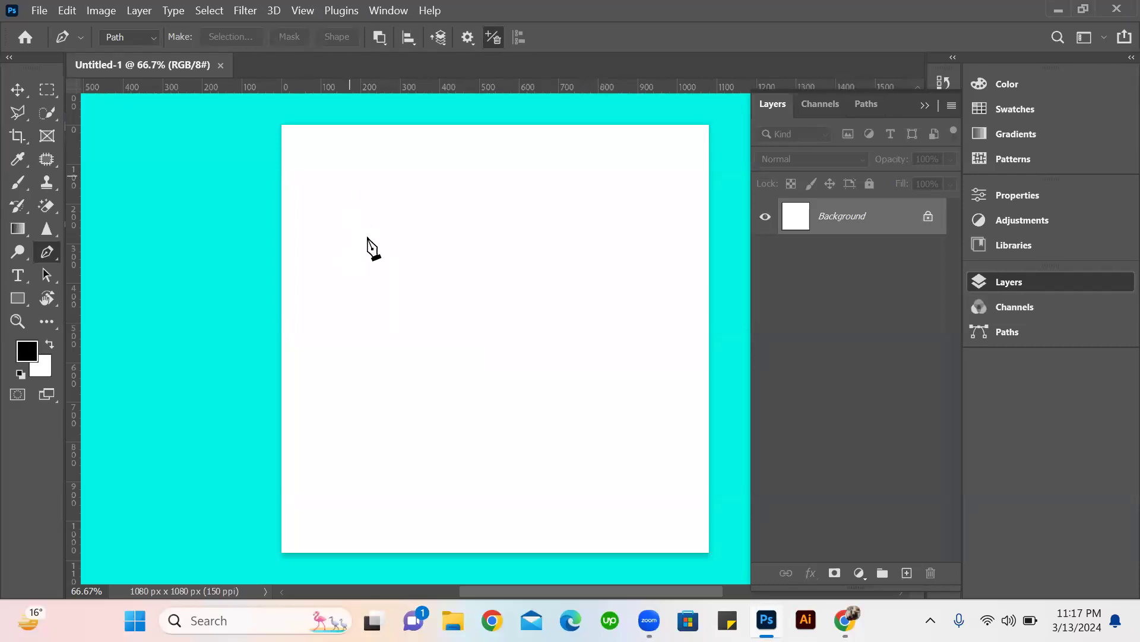
{"action": "left_click", "coordinate": [344, 241]}
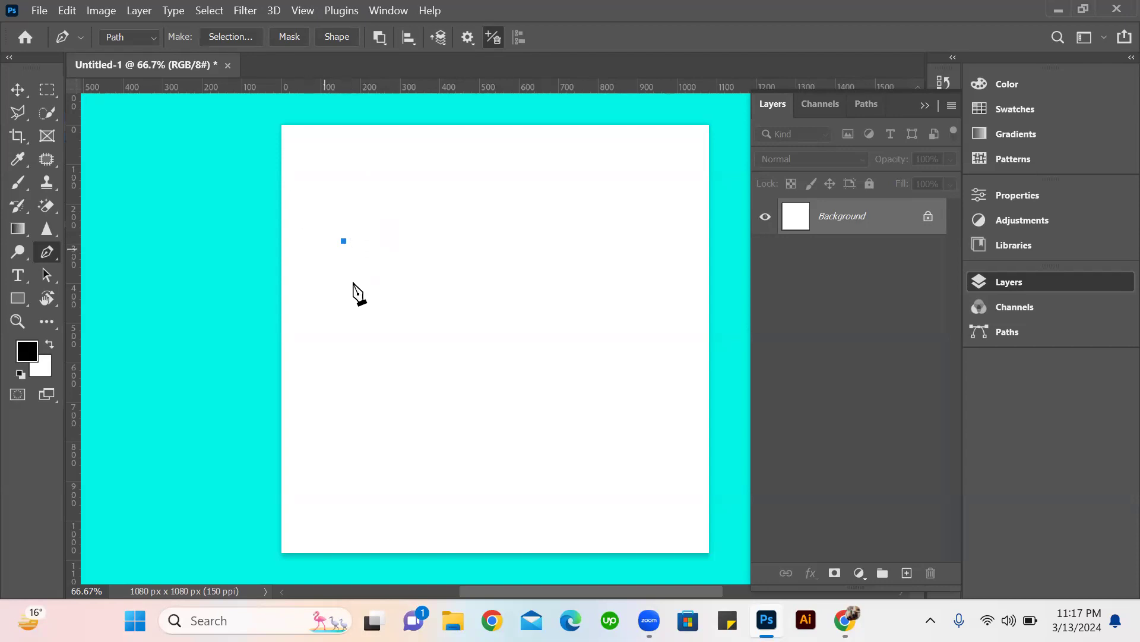
{"action": "scroll", "coordinate": [339, 267], "scroll_direction": "up", "scroll_amount": 3}
{"action": "scroll", "coordinate": [339, 265], "scroll_direction": "down", "scroll_amount": 2}
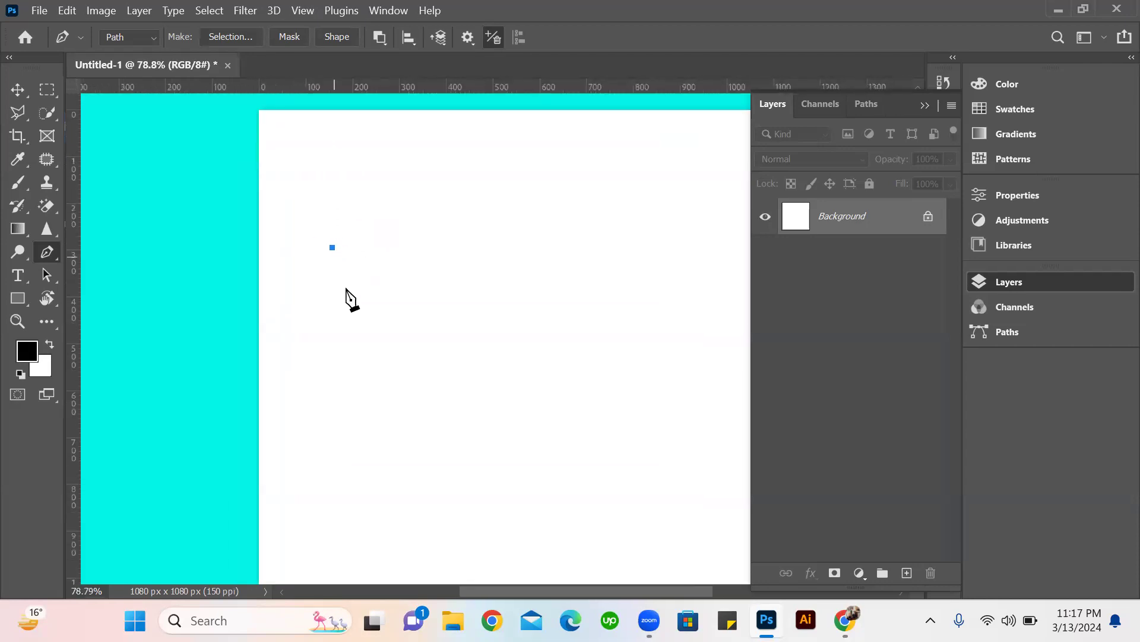
{"action": "scroll", "coordinate": [358, 266], "scroll_direction": "down", "scroll_amount": 2}
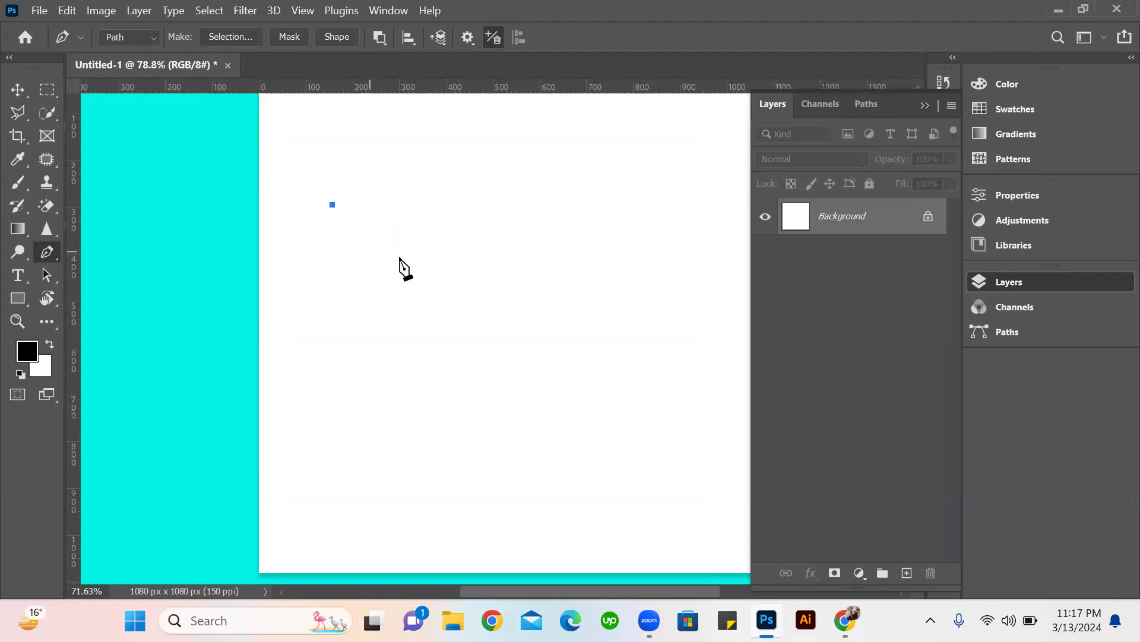
{"action": "scroll", "coordinate": [340, 275], "scroll_direction": "down", "scroll_amount": 1}
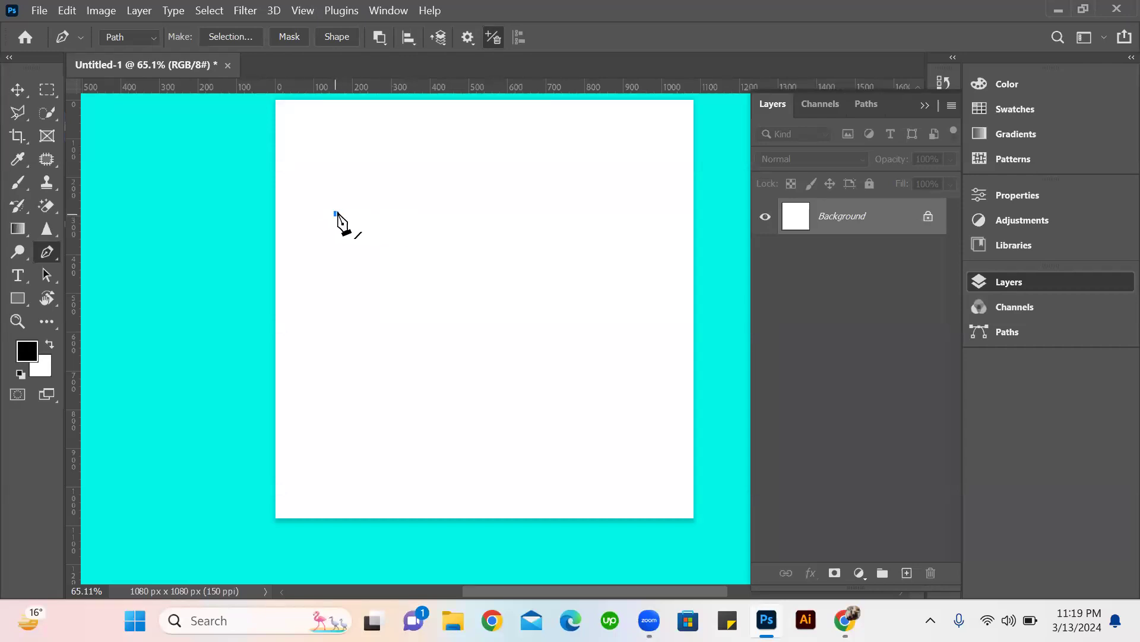
{"action": "left_click", "coordinate": [462, 212]}
{"action": "left_click", "coordinate": [464, 212]}
{"action": "left_click", "coordinate": [398, 212]}
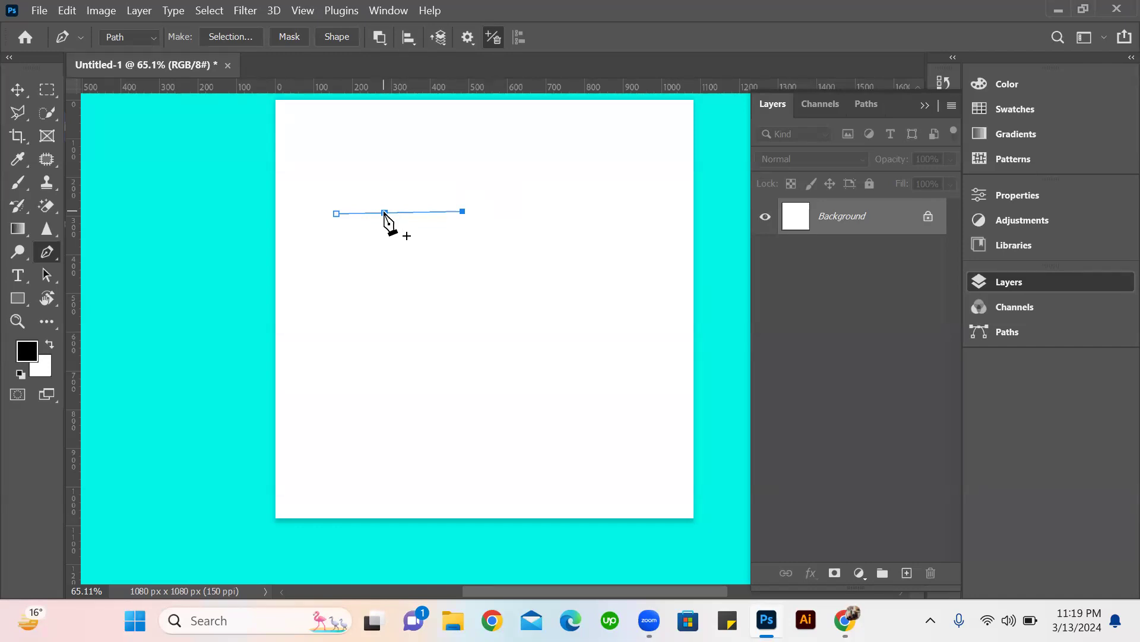
{"action": "left_click", "coordinate": [385, 212]}
{"action": "key", "text": "ctrl+z"}
Continue the practice path with straight segments into a closed, bent arrow-like shape ending at its starting anchor.
{"action": "left_click", "coordinate": [446, 347]}
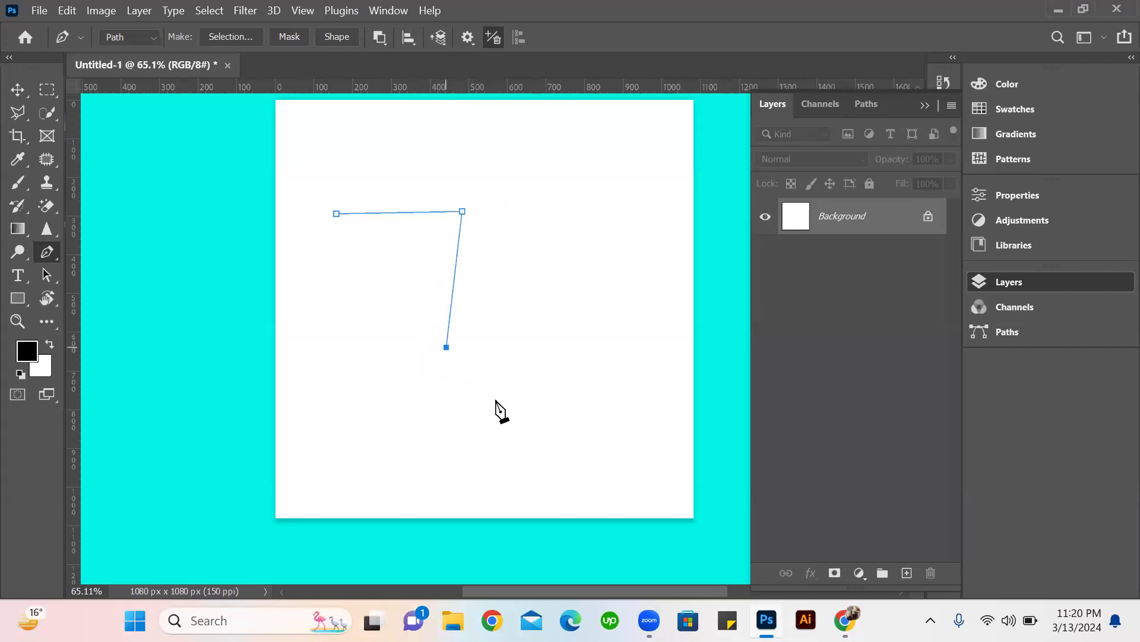
{"action": "left_click", "coordinate": [489, 363]}
{"action": "left_click", "coordinate": [559, 231]}
{"action": "left_click", "coordinate": [486, 172]}
{"action": "left_click", "coordinate": [359, 177]}
{"action": "left_click", "coordinate": [336, 213]}
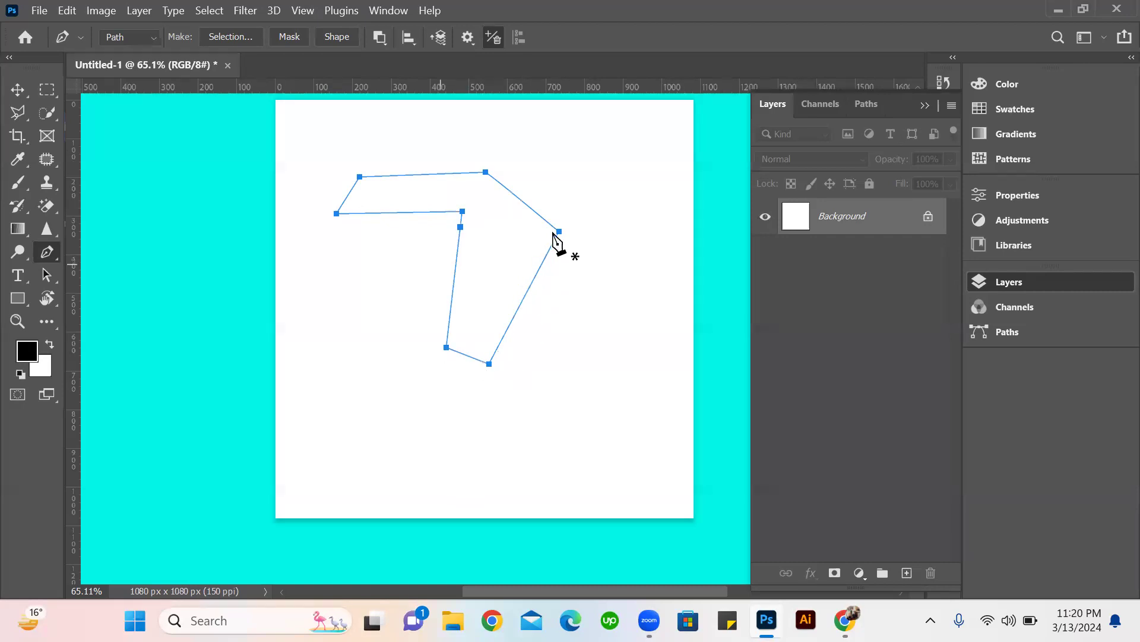
{"action": "left_click", "coordinate": [481, 172]}
Convert the closed practice path into a new anti-aliased selection with a feather radius of 0 pixels, and deselect it.
{"action": "left_click", "coordinate": [235, 36]}
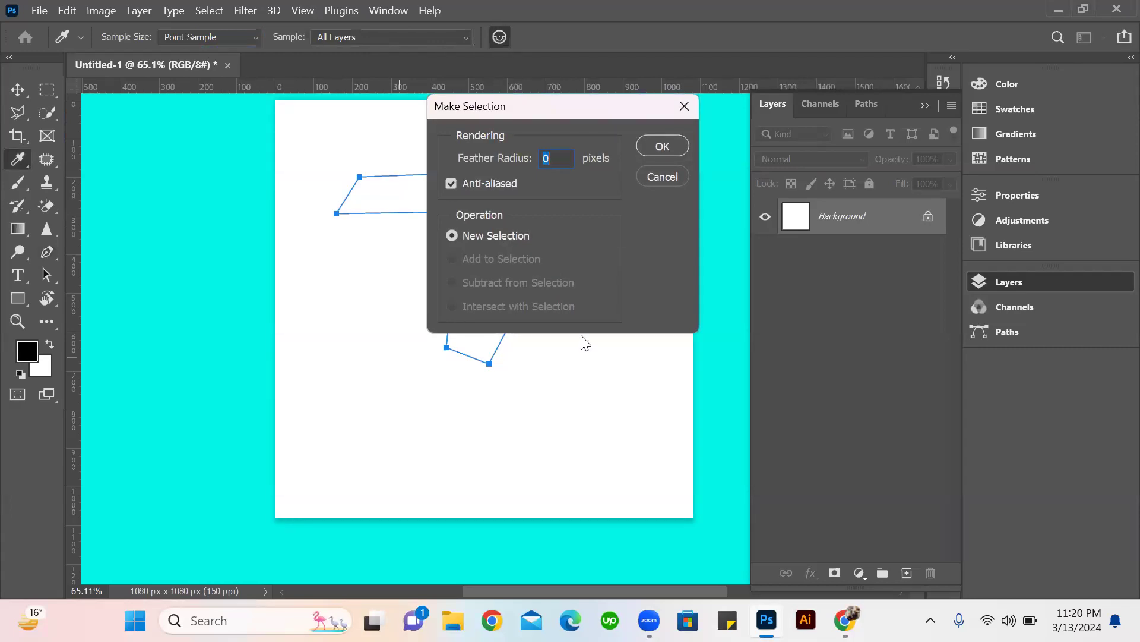
{"action": "left_click", "coordinate": [650, 149]}
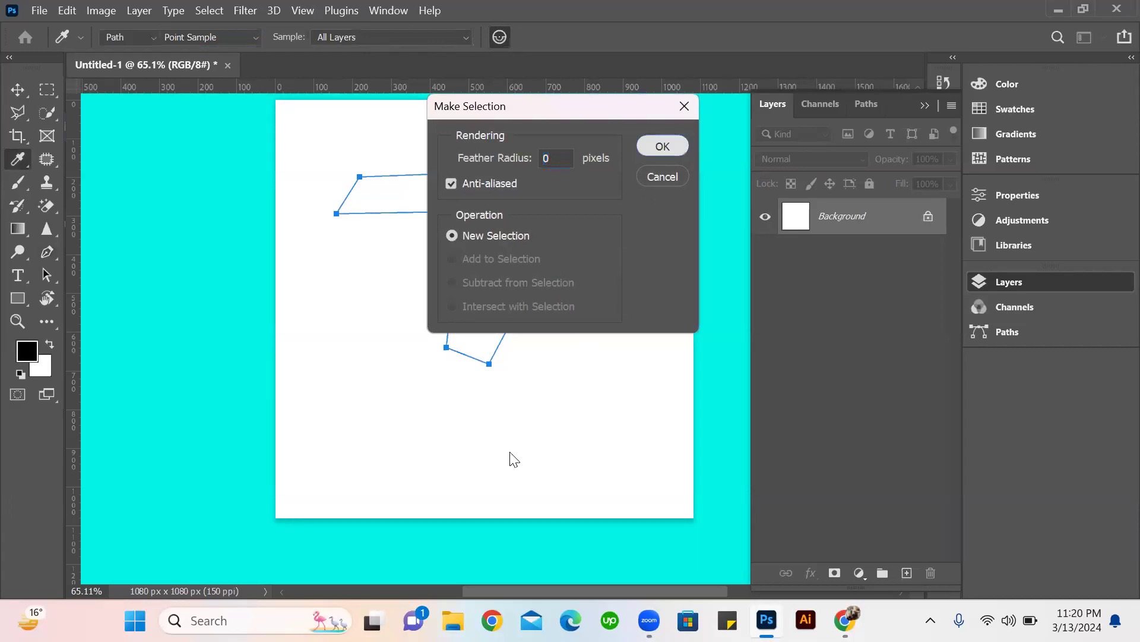
{"action": "scroll", "coordinate": [570, 342], "scroll_direction": "down", "scroll_amount": 1}
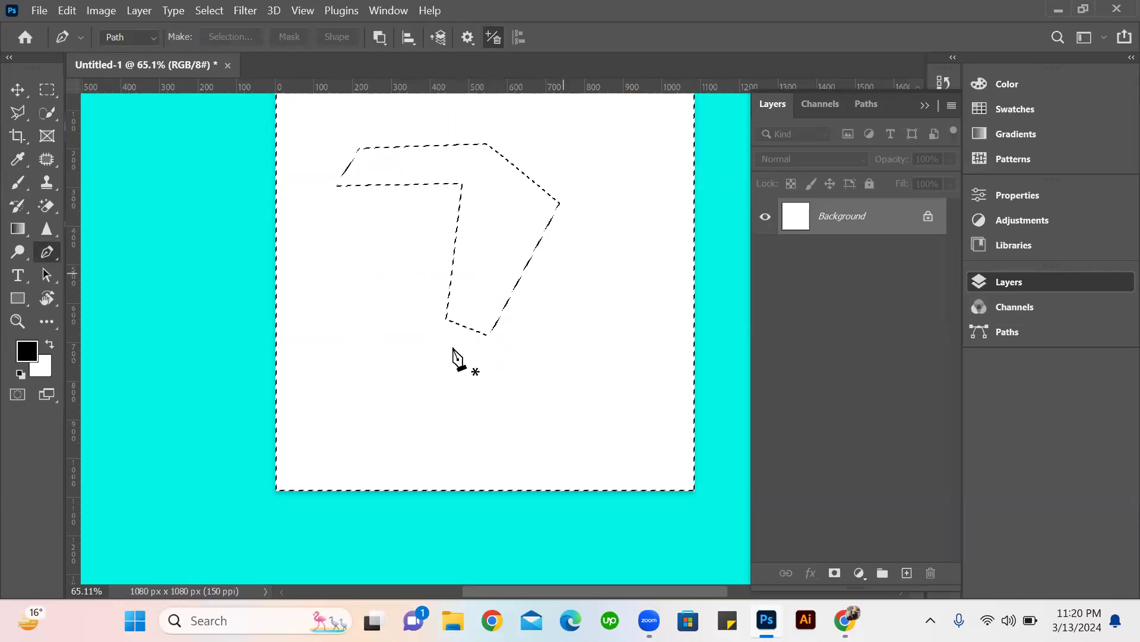
{"action": "scroll", "coordinate": [563, 349], "scroll_direction": "up", "scroll_amount": 2}
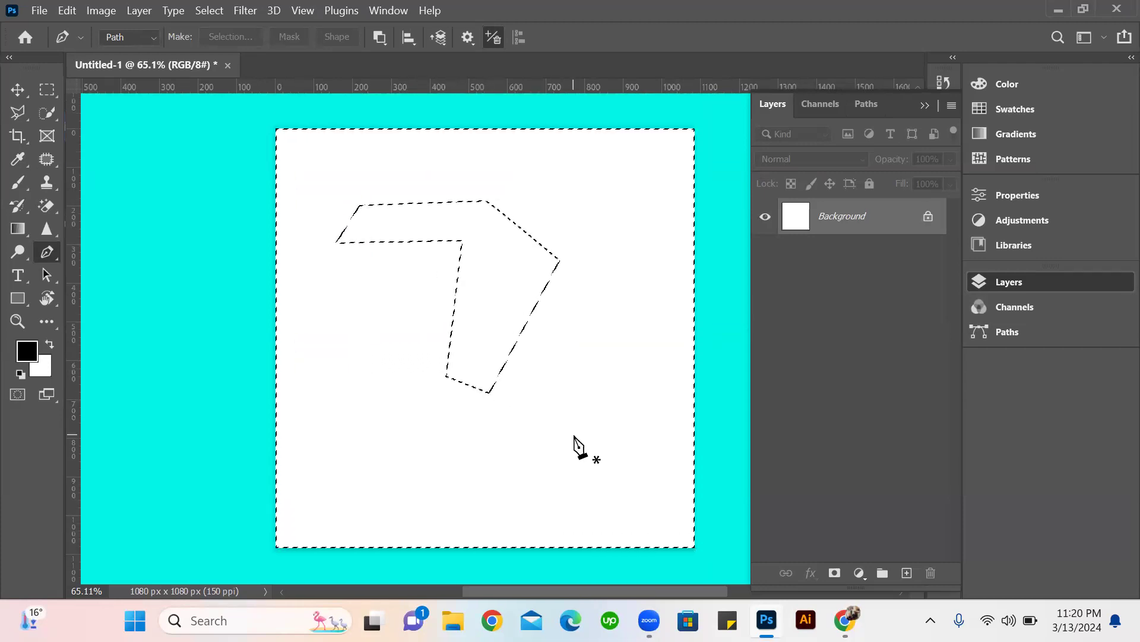
{"action": "key", "text": "ctrl+d"}
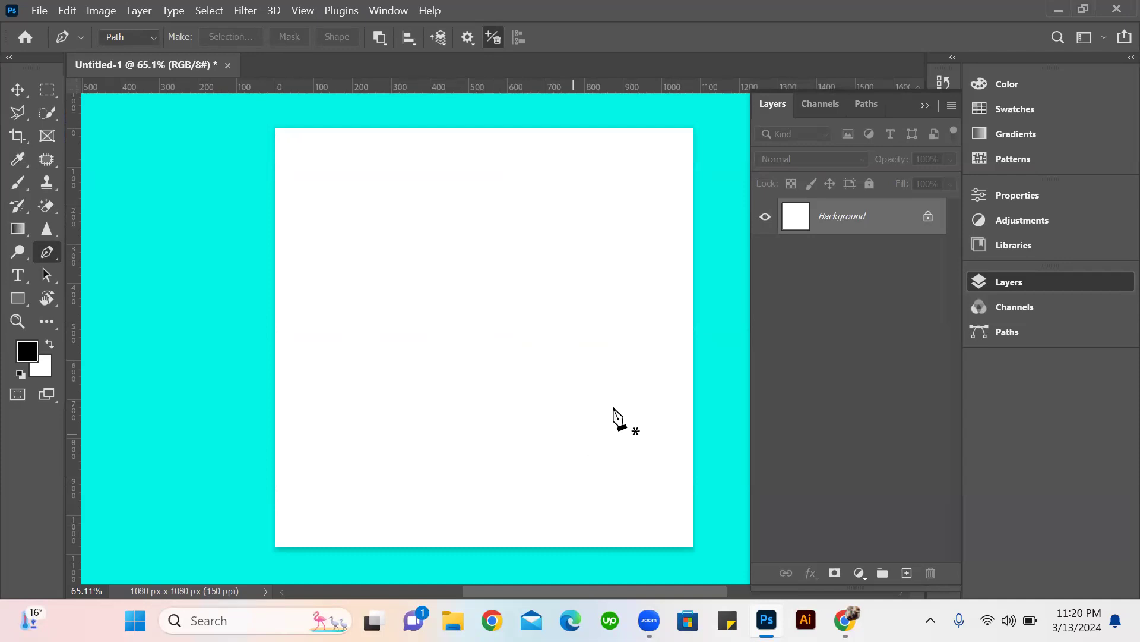
Place the nail and brush image 514e1KY6X3L._SL1500_ from the desktop's New folder into the document at its fitted size.
{"action": "left_click", "coordinate": [1055, 12]}
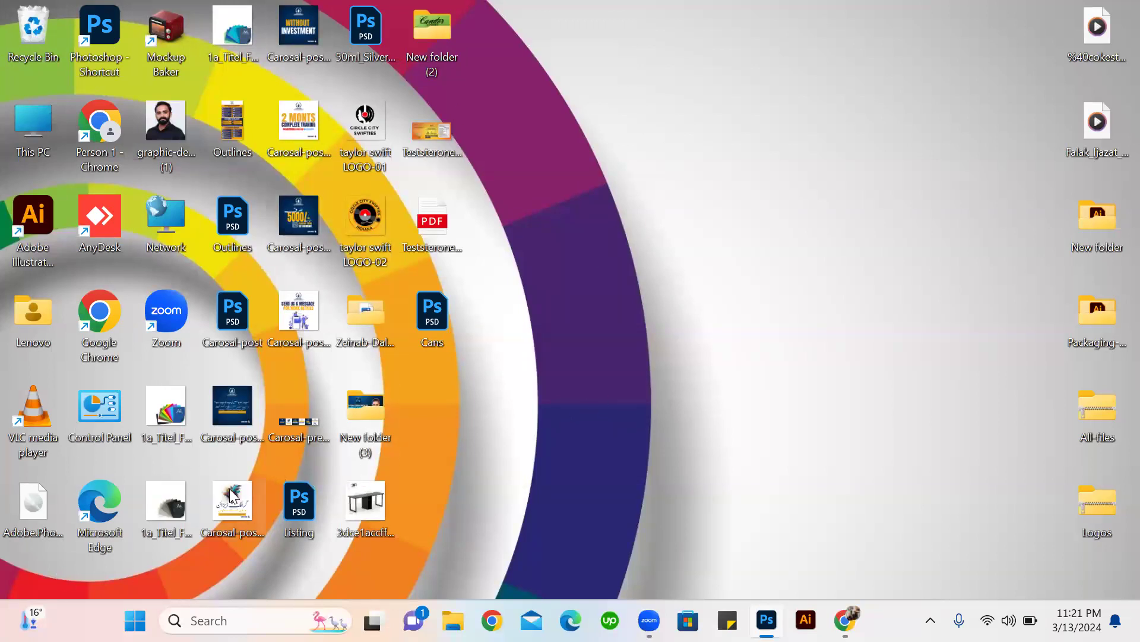
{"action": "double_click", "coordinate": [1099, 220]}
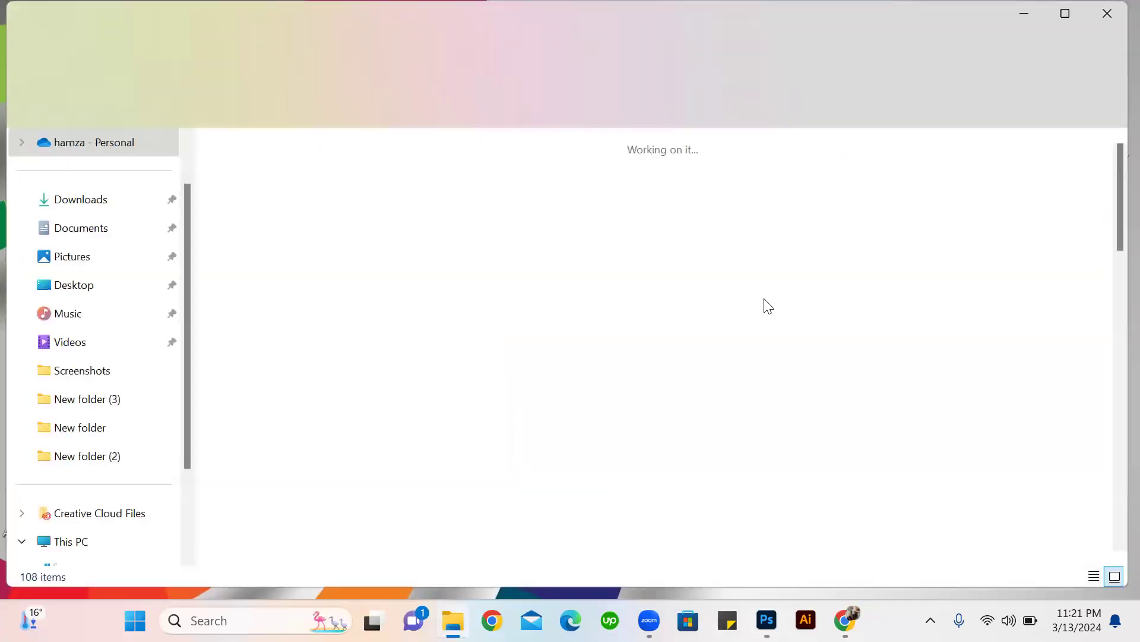
{"action": "scroll", "coordinate": [537, 315], "scroll_direction": "down", "scroll_amount": 3}
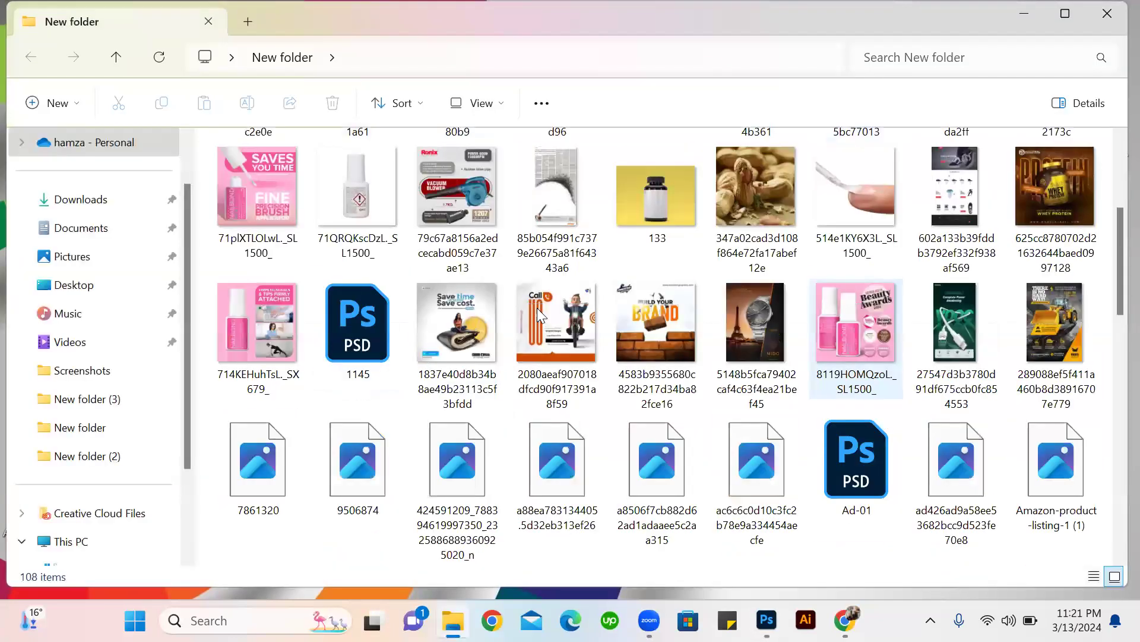
{"action": "scroll", "coordinate": [754, 294], "scroll_direction": "up", "scroll_amount": 3}
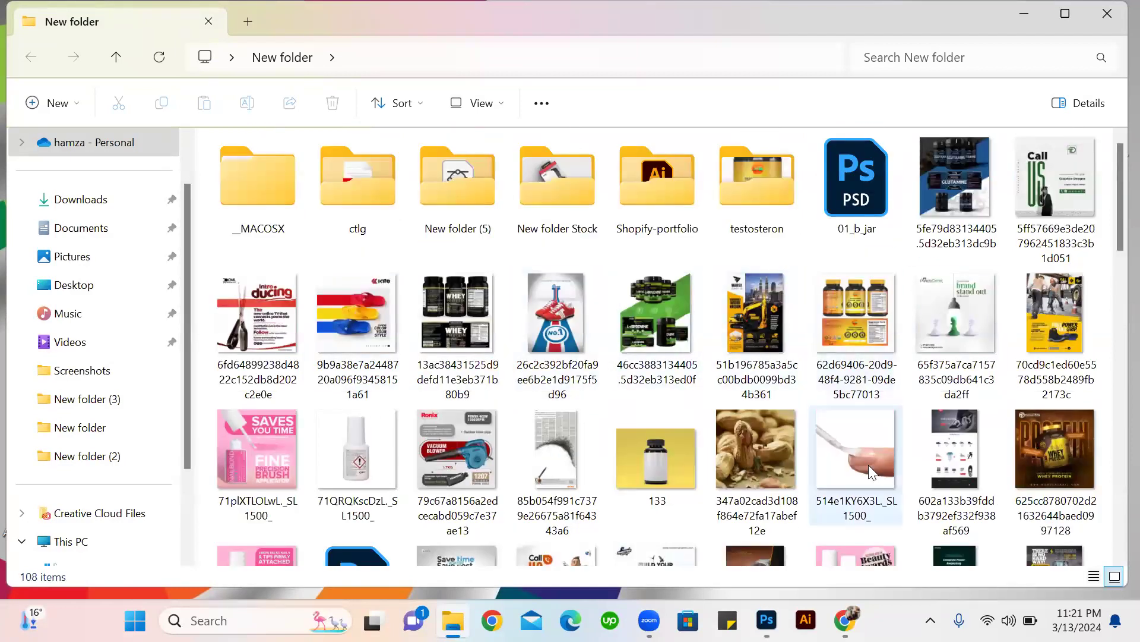
{"action": "left_click_drag", "start_coordinate": [885, 479], "coordinate": [561, 395]}
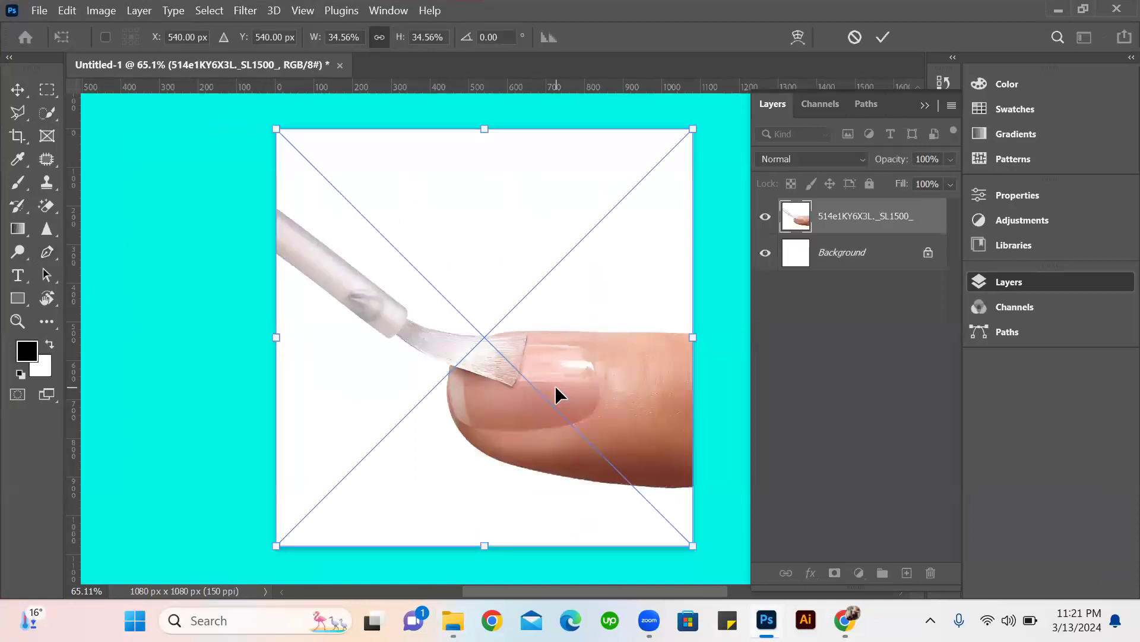
{"action": "key", "text": "Return"}
Shift the placed nail image slightly downward on the canvas.
{"action": "key", "text": "p"}
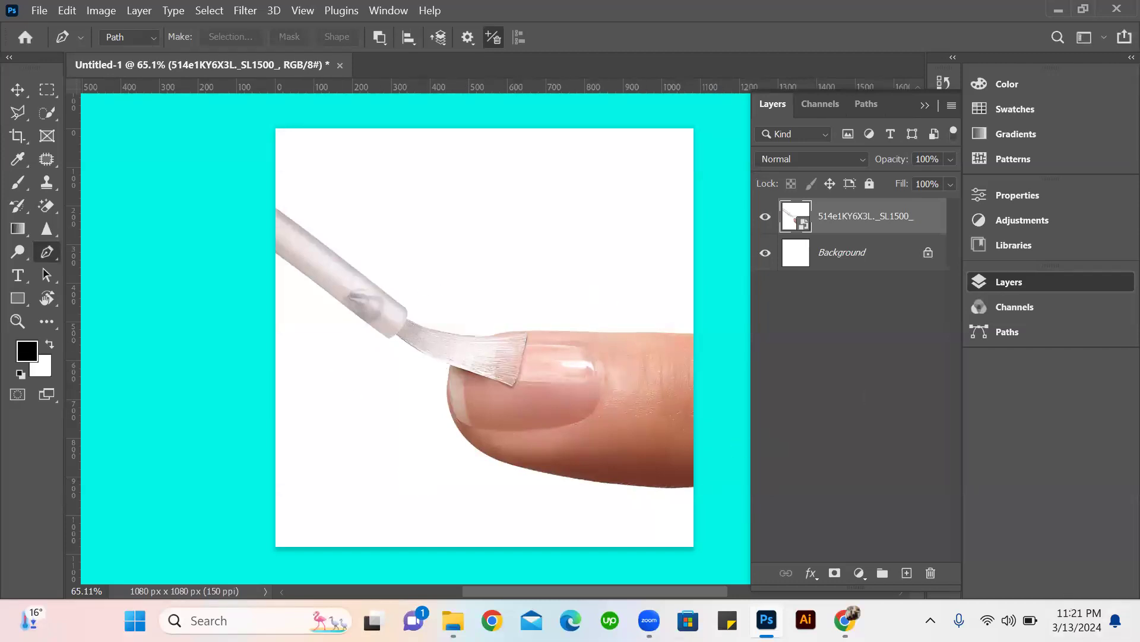
{"action": "key", "text": "v"}
{"action": "left_click_drag", "start_coordinate": [515, 378], "coordinate": [601, 380]}
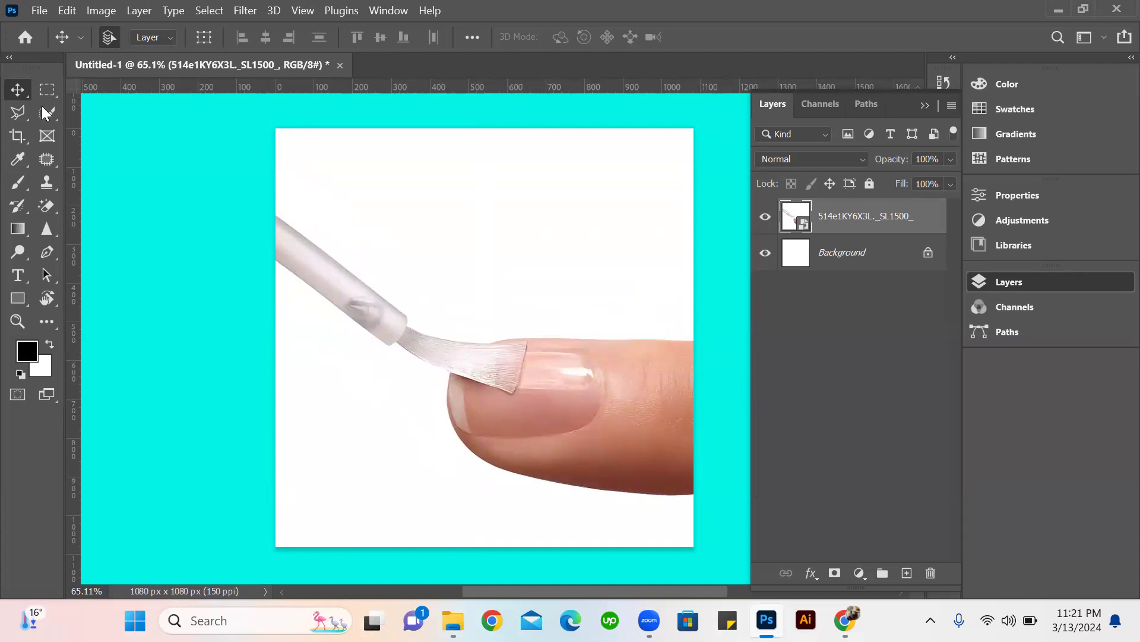
{"action": "left_click", "coordinate": [47, 89]}
{"action": "left_click_drag", "start_coordinate": [768, 488], "coordinate": [777, 461]}
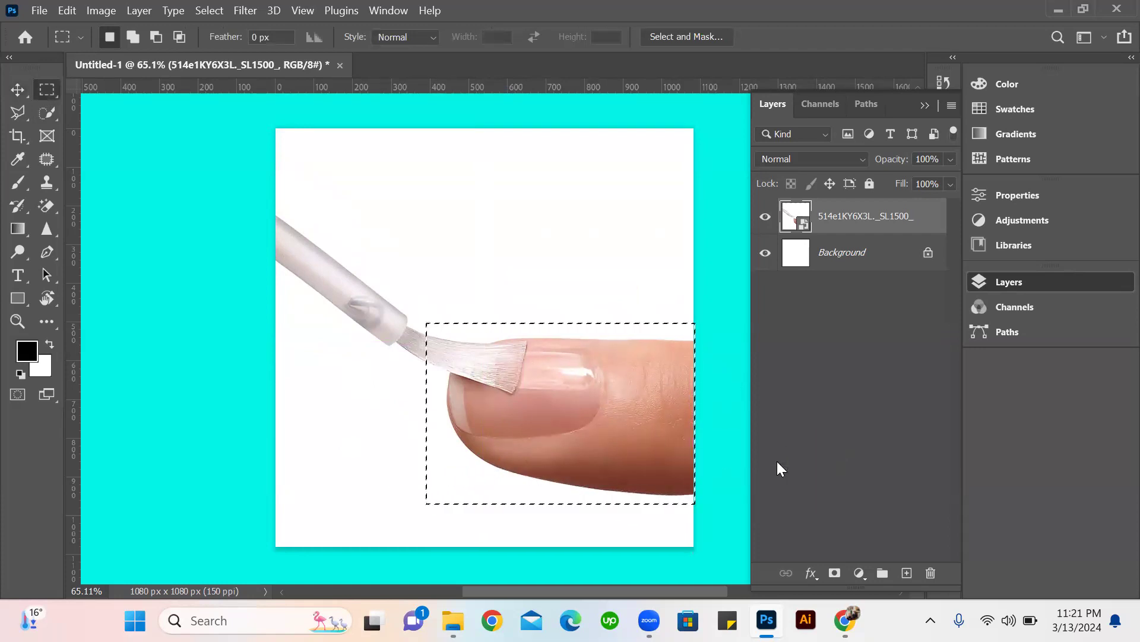
{"action": "left_click", "coordinate": [586, 333]}
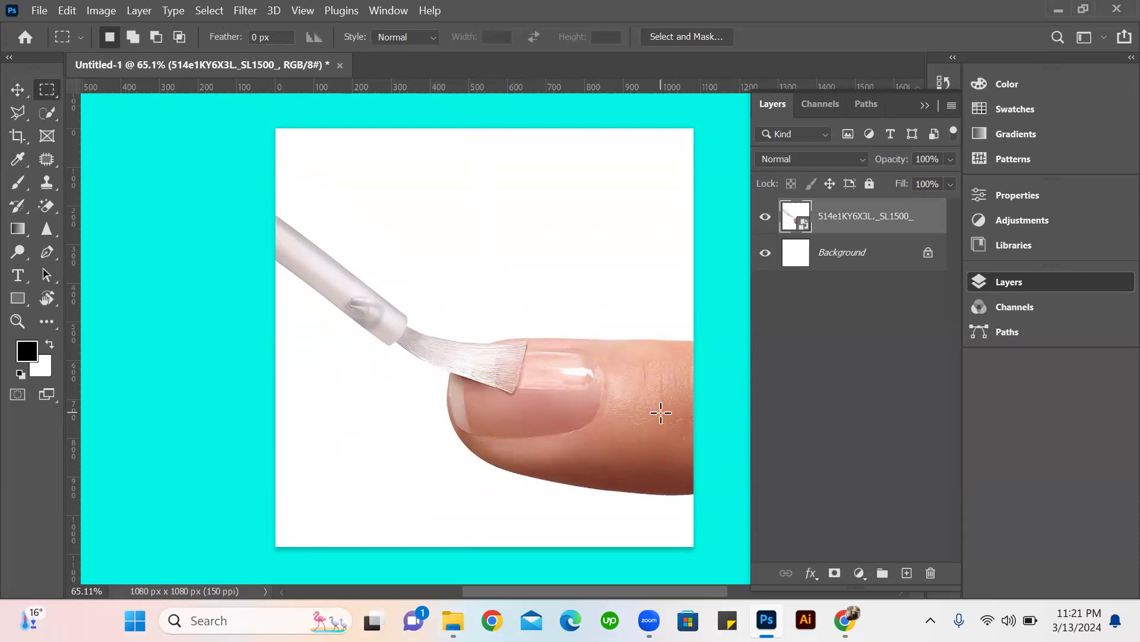
Start a Pen tool path with a straight segment along the finger's upper edge, from the canvas's right edge to the bristle tips.
{"action": "key", "text": "p"}
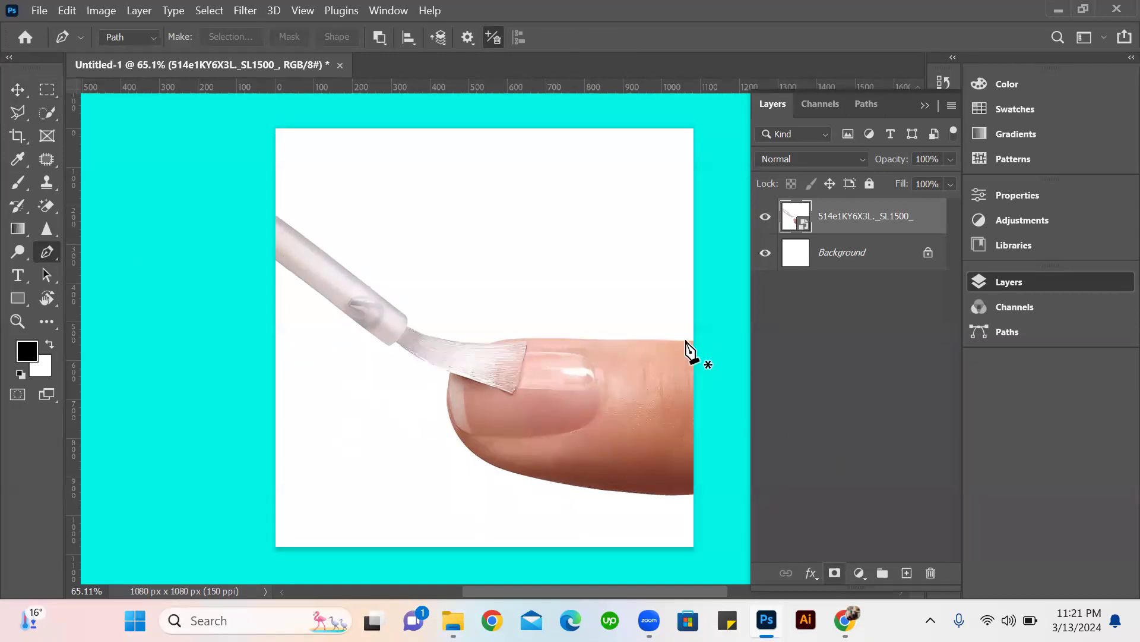
{"action": "scroll", "coordinate": [694, 353], "scroll_direction": "up", "scroll_amount": 3}
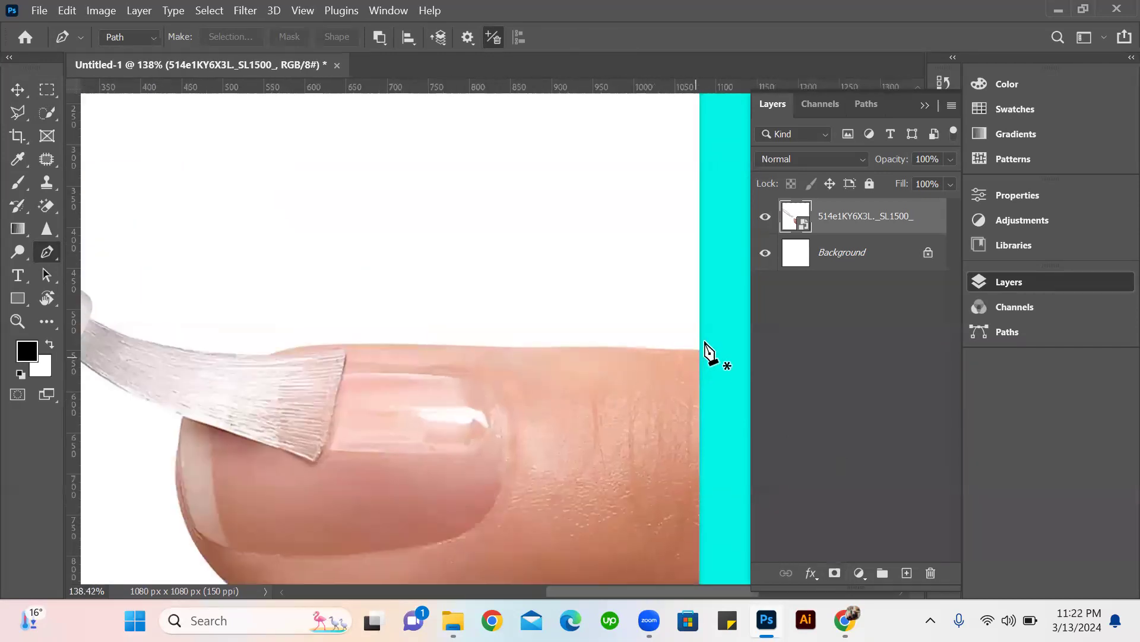
{"action": "scroll", "coordinate": [705, 347], "scroll_direction": "up", "scroll_amount": 2}
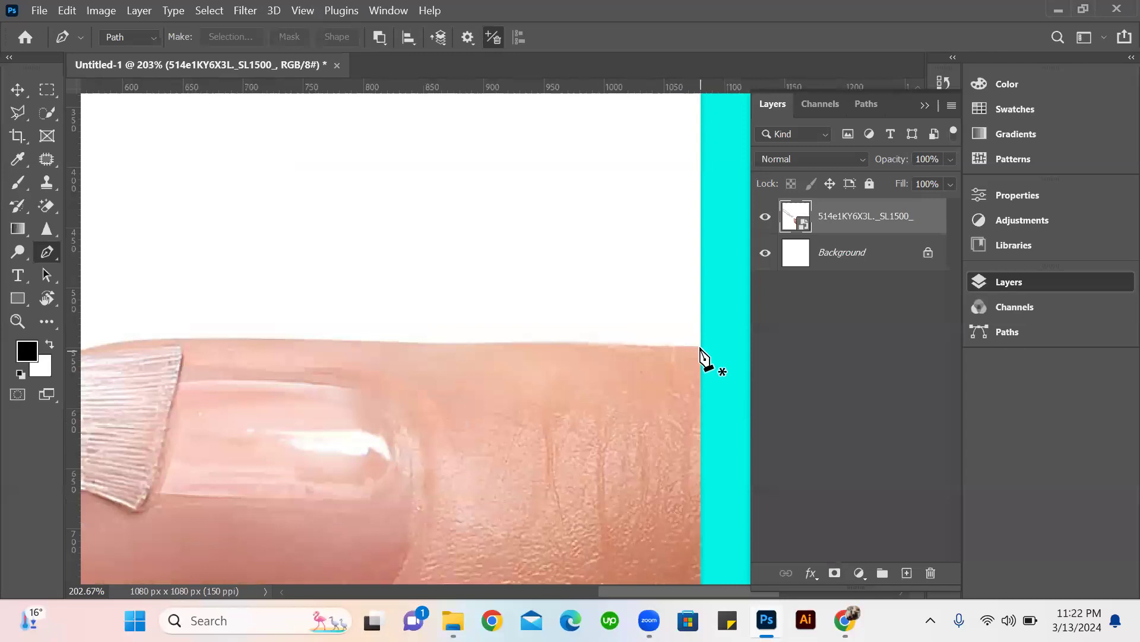
{"action": "left_click", "coordinate": [700, 347]}
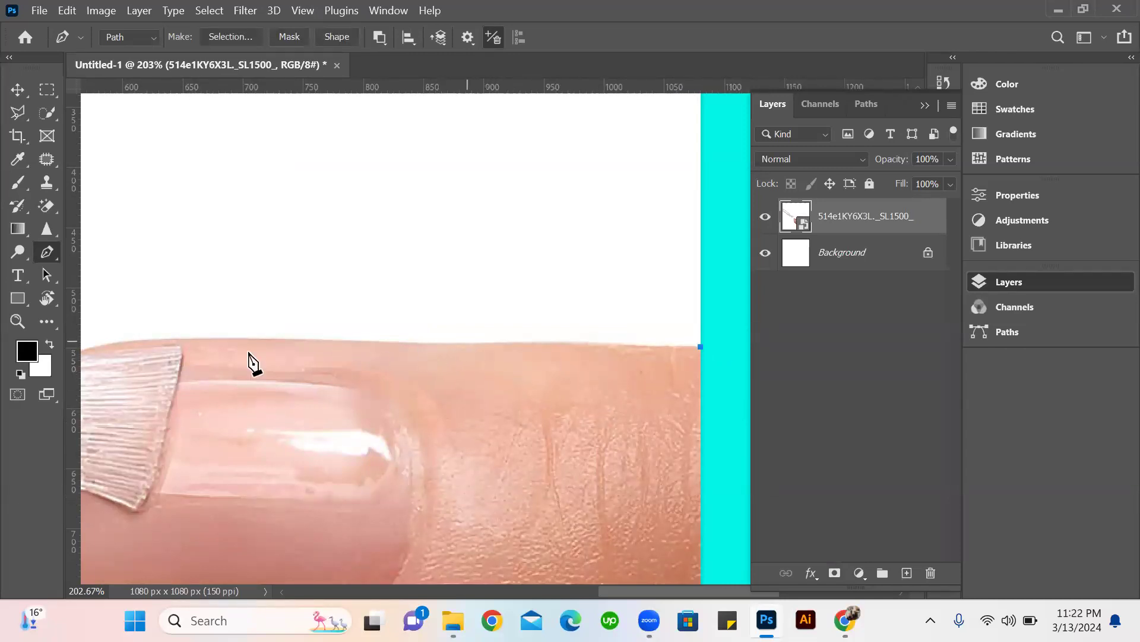
{"action": "left_click", "coordinate": [177, 338]}
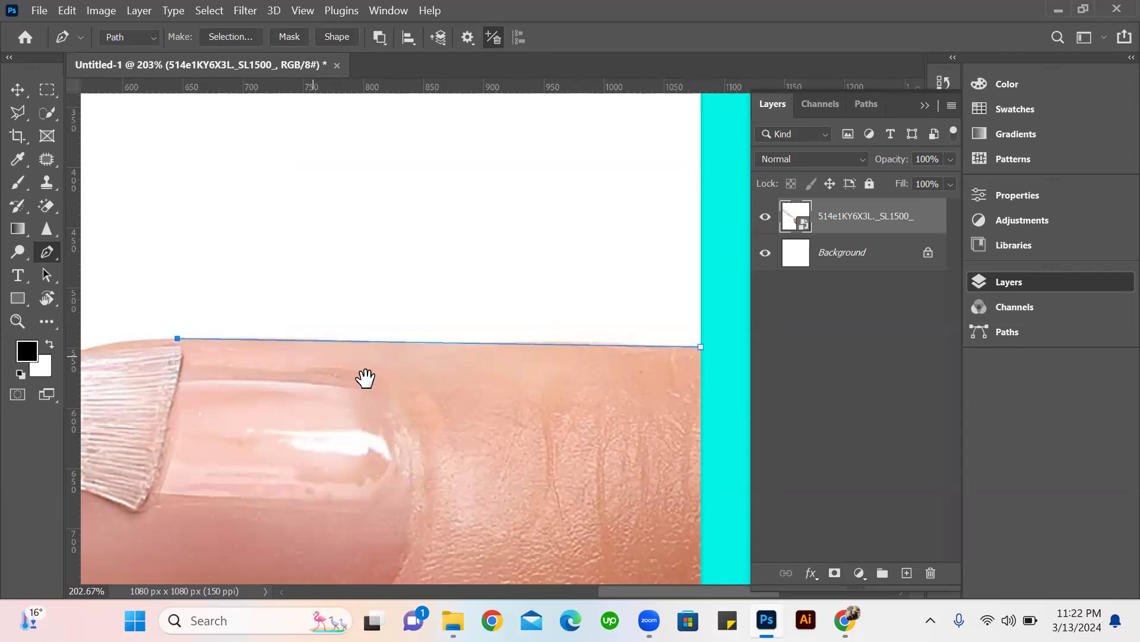
Extend the path with a curved segment along the finger's upper contour to where it meets the brush's upper edge.
{"action": "left_click_drag", "start_coordinate": [335, 405], "coordinate": [553, 412]}
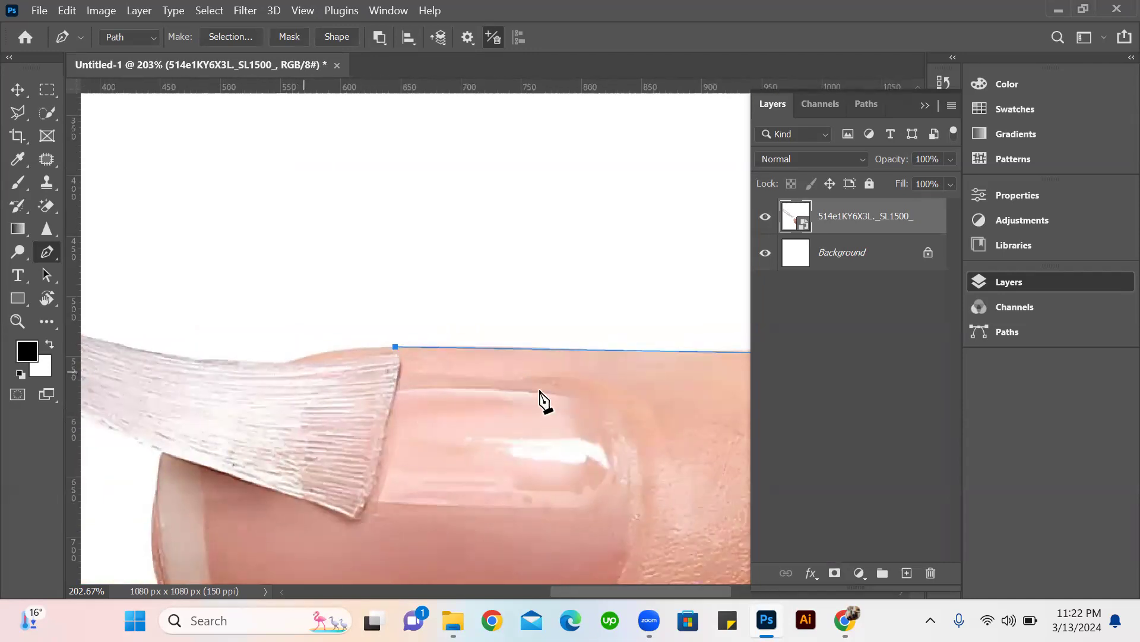
{"action": "scroll", "coordinate": [627, 386], "scroll_direction": "down", "scroll_amount": 2}
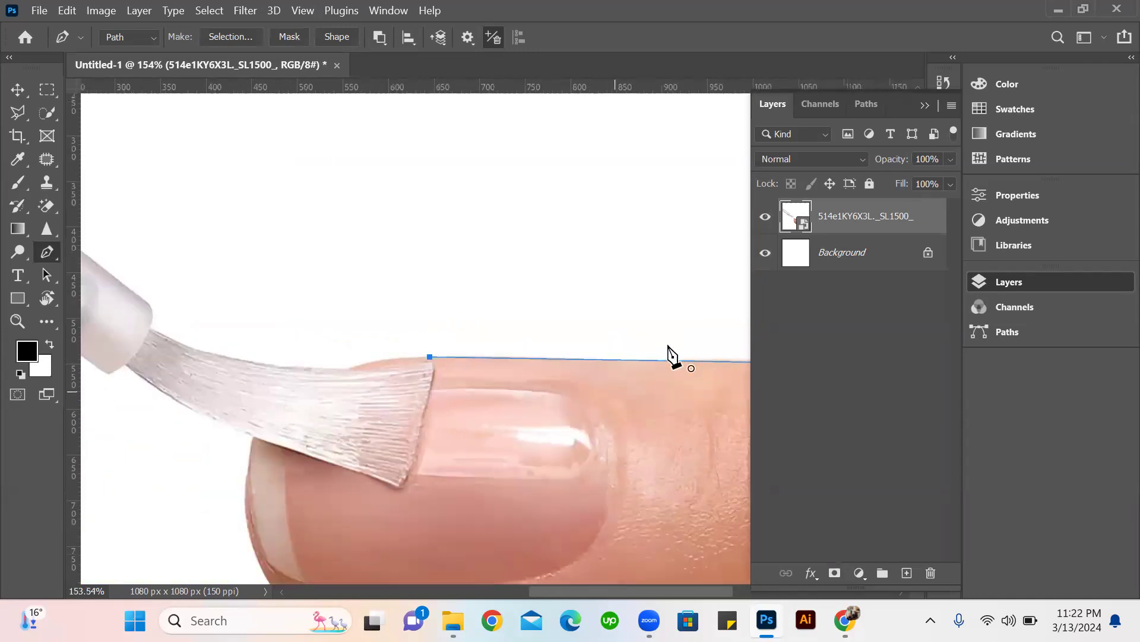
{"action": "left_click_drag", "start_coordinate": [639, 383], "coordinate": [477, 368]}
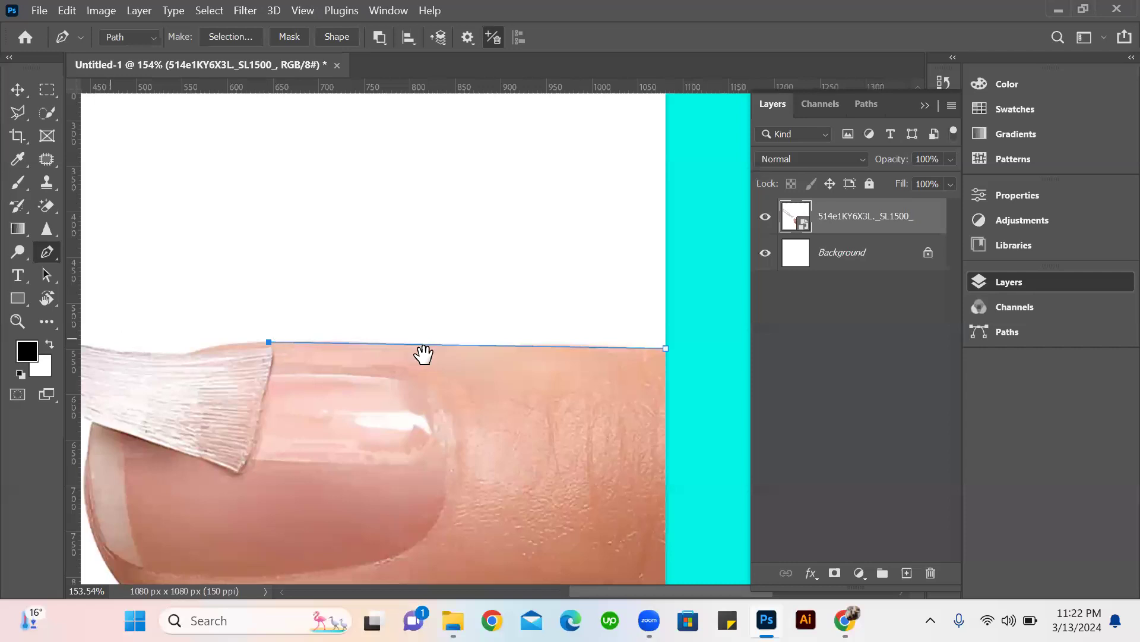
{"action": "scroll", "coordinate": [424, 357], "scroll_direction": "down", "scroll_amount": 1}
{"action": "scroll", "coordinate": [285, 381], "scroll_direction": "left", "scroll_amount": 3}
{"action": "scroll", "coordinate": [285, 381], "scroll_direction": "up", "scroll_amount": 1}
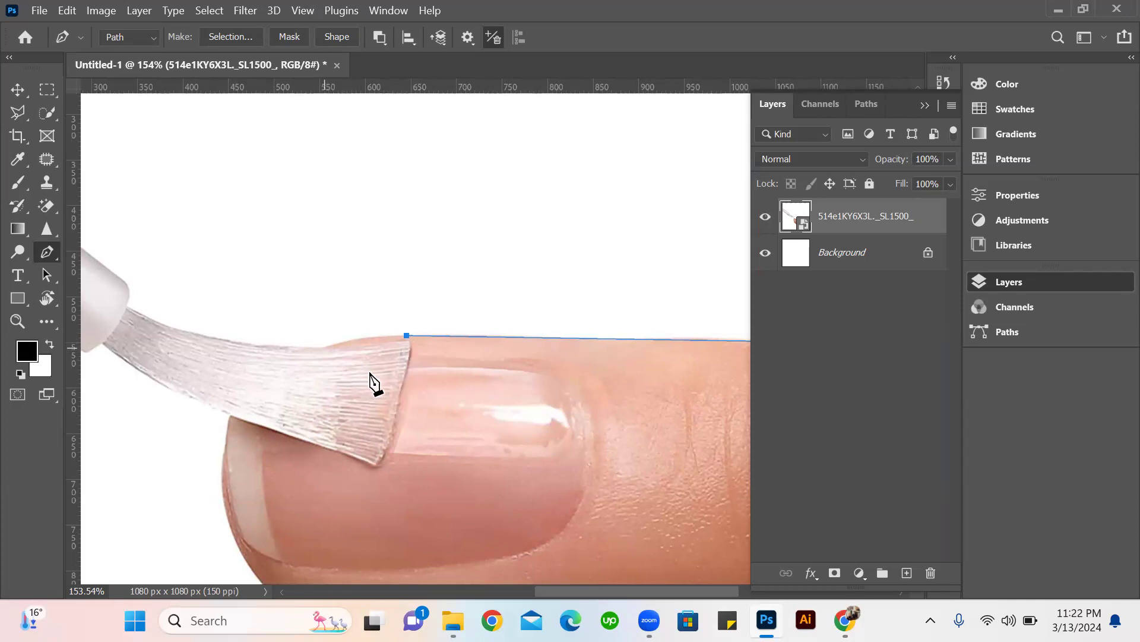
{"action": "left_click", "coordinate": [326, 347]}
{"action": "key", "text": "ctrl+z"}
{"action": "left_click_drag", "start_coordinate": [321, 346], "coordinate": [276, 362]}
{"action": "left_click", "coordinate": [406, 334]}
{"action": "left_click", "coordinate": [323, 349]}
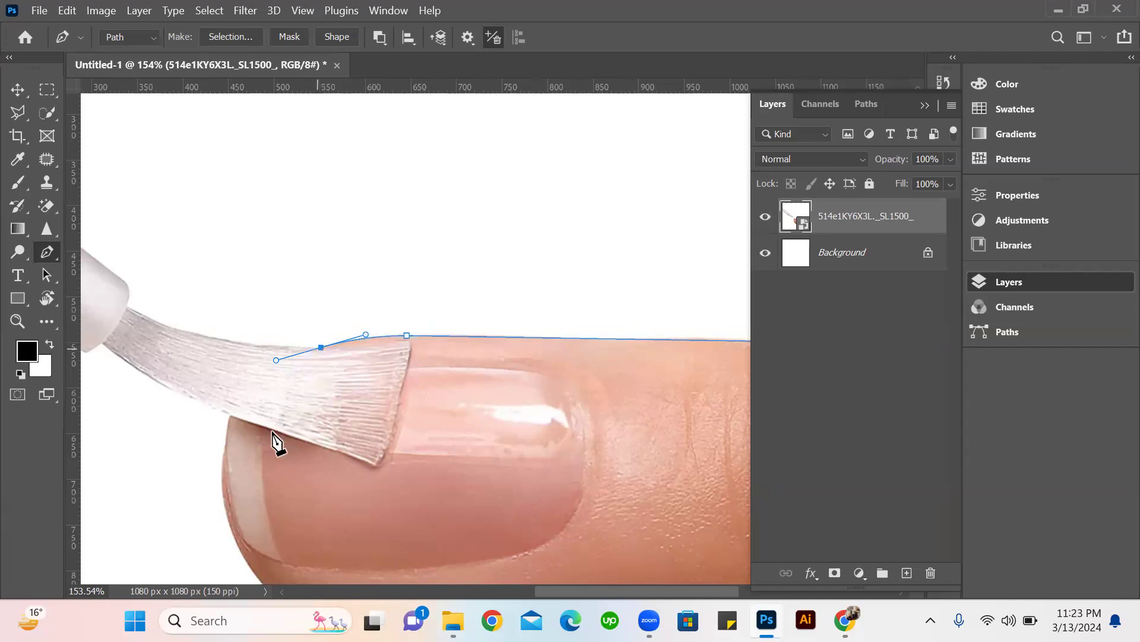
{"action": "left_click", "coordinate": [225, 460]}
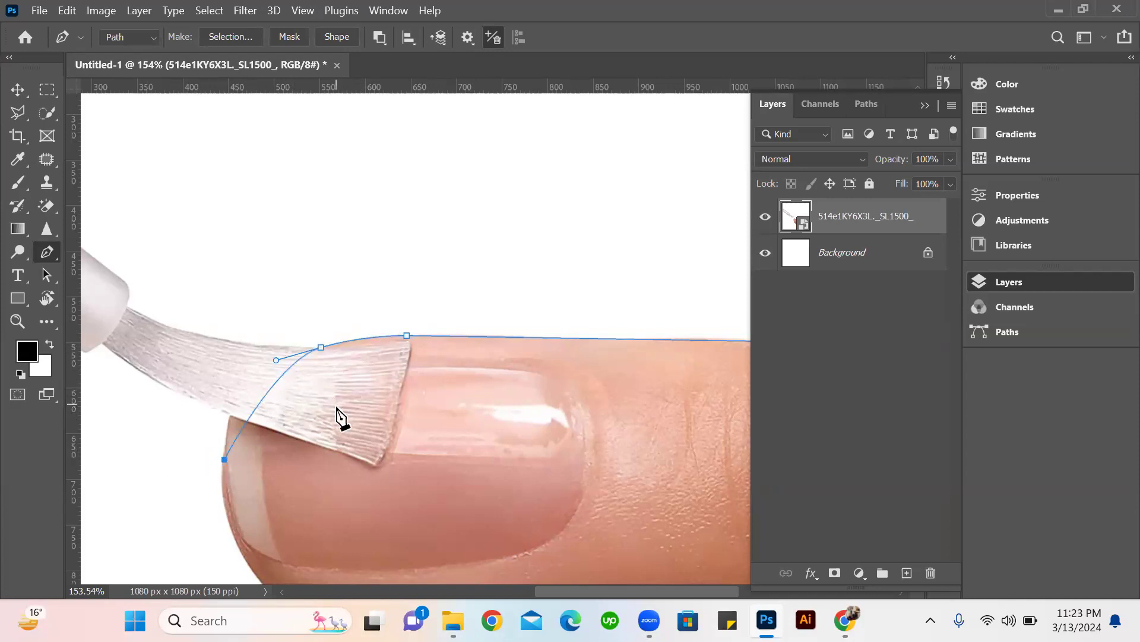
{"action": "key", "text": "ctrl+z"}
{"action": "scroll", "coordinate": [355, 482], "scroll_direction": "down", "scroll_amount": 1}
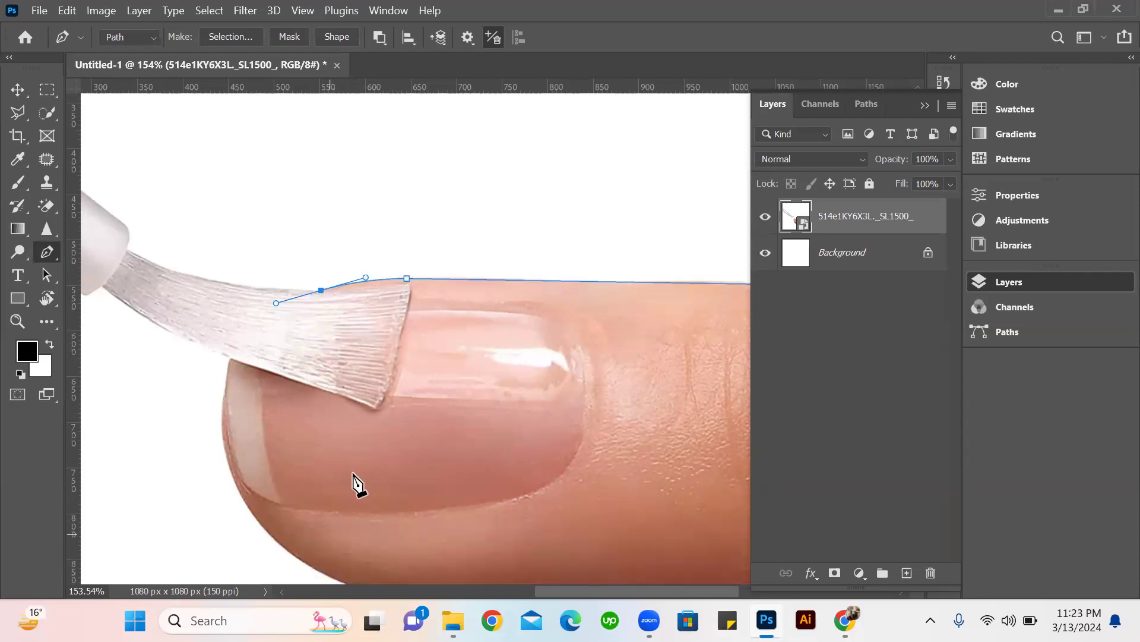
{"action": "left_click", "coordinate": [313, 512]}
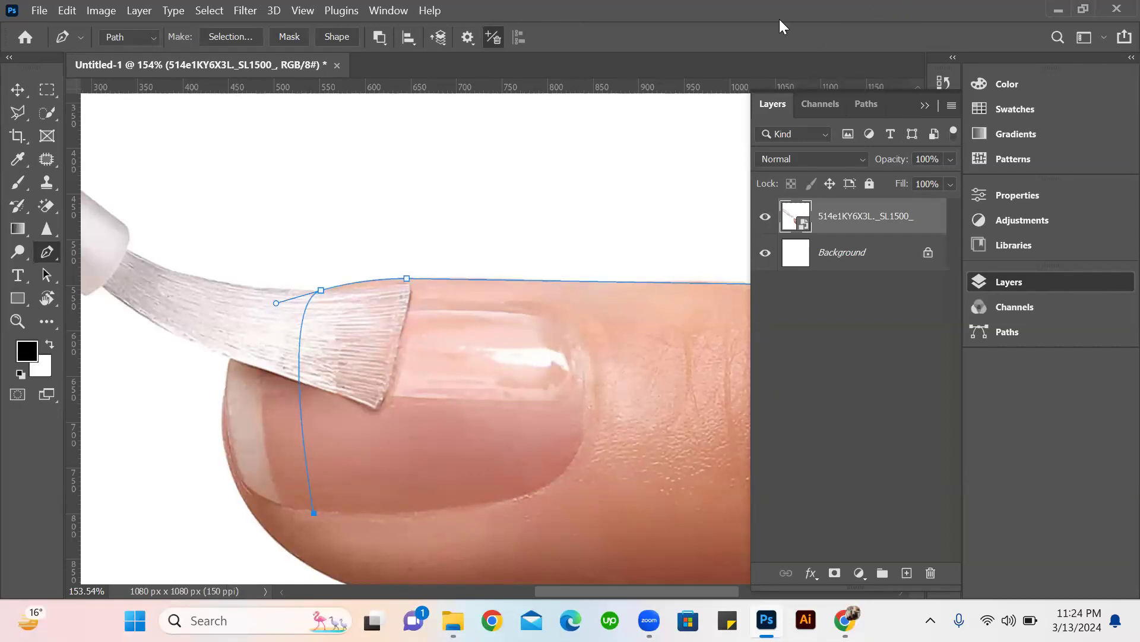
{"action": "key", "text": "ctrl+z"}
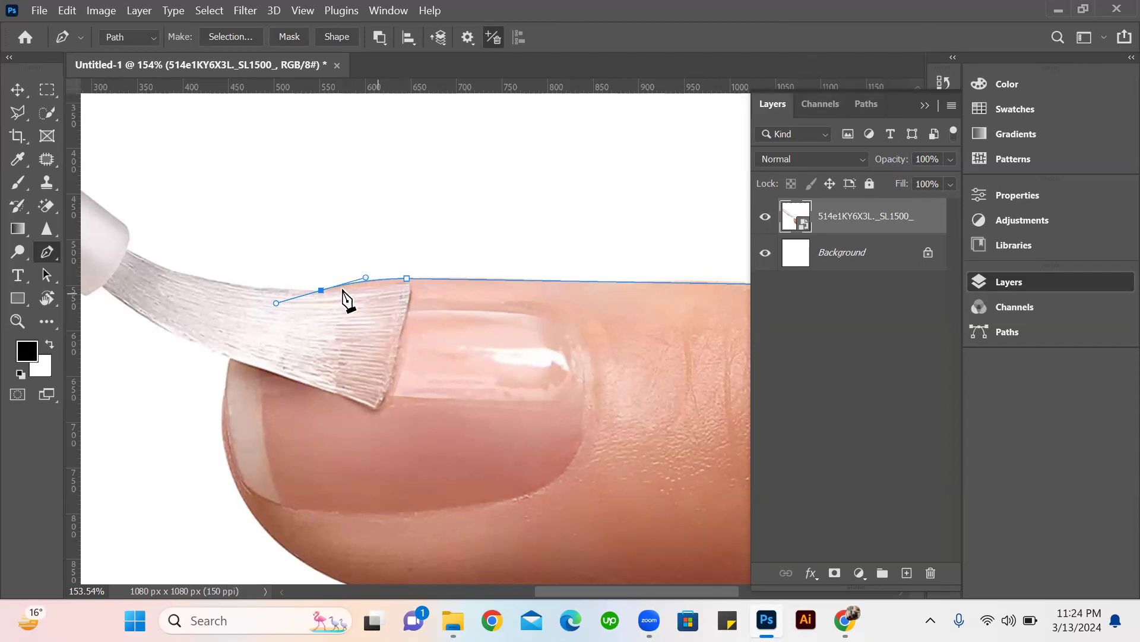
Remove the outgoing direction handle from the path's last anchor, where the finger meets the brush's upper edge.
{"action": "scroll", "coordinate": [320, 295], "scroll_direction": "up", "scroll_amount": 5}
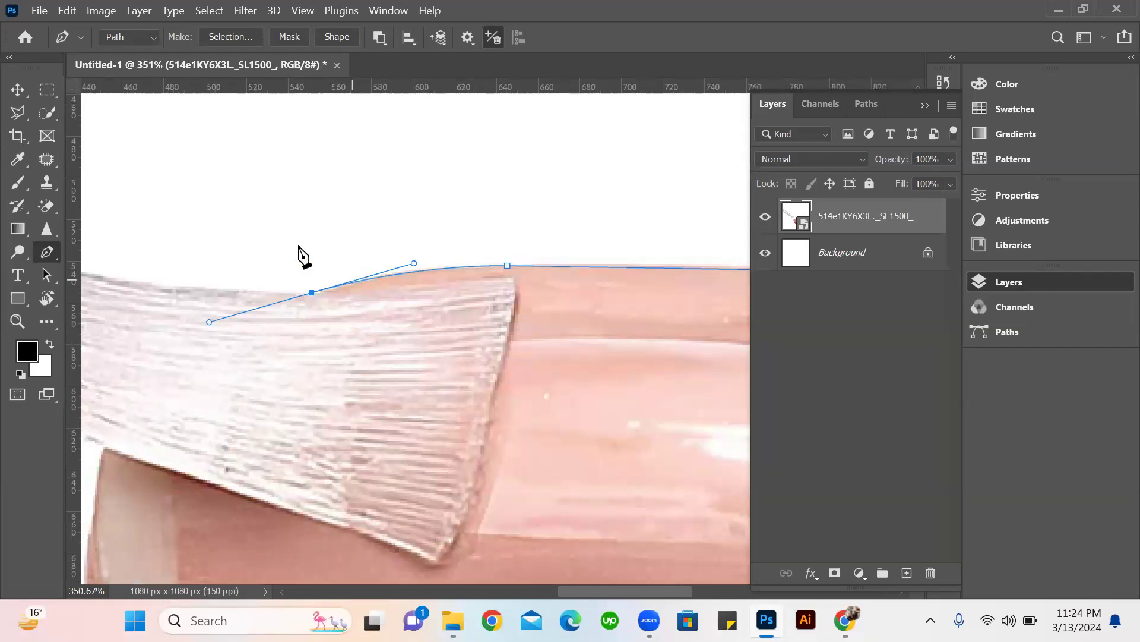
{"action": "left_click", "coordinate": [317, 291]}
{"action": "scroll", "coordinate": [359, 494], "scroll_direction": "down", "scroll_amount": 2}
{"action": "scroll", "coordinate": [397, 403], "scroll_direction": "up", "scroll_amount": 3}
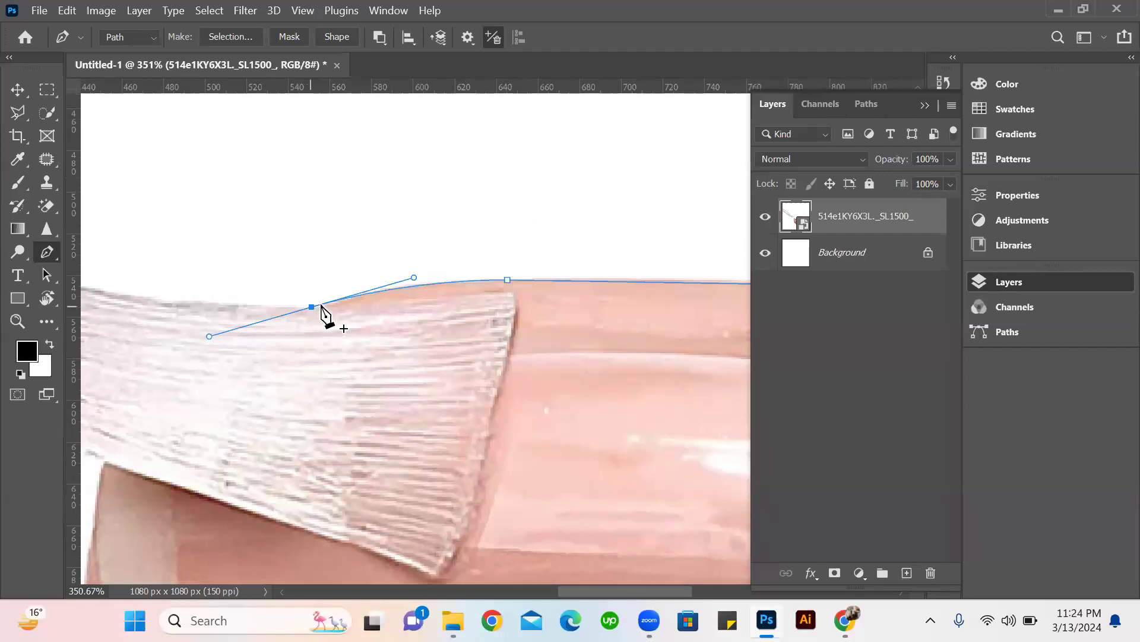
{"action": "left_click", "coordinate": [312, 307]}
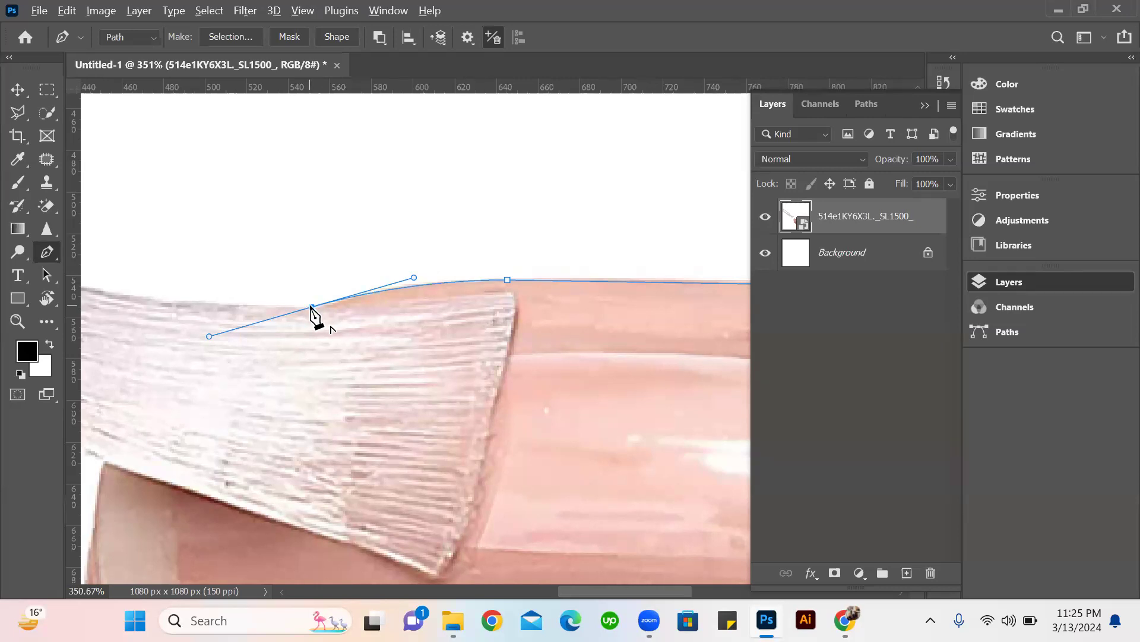
{"action": "left_click", "coordinate": [311, 307]}
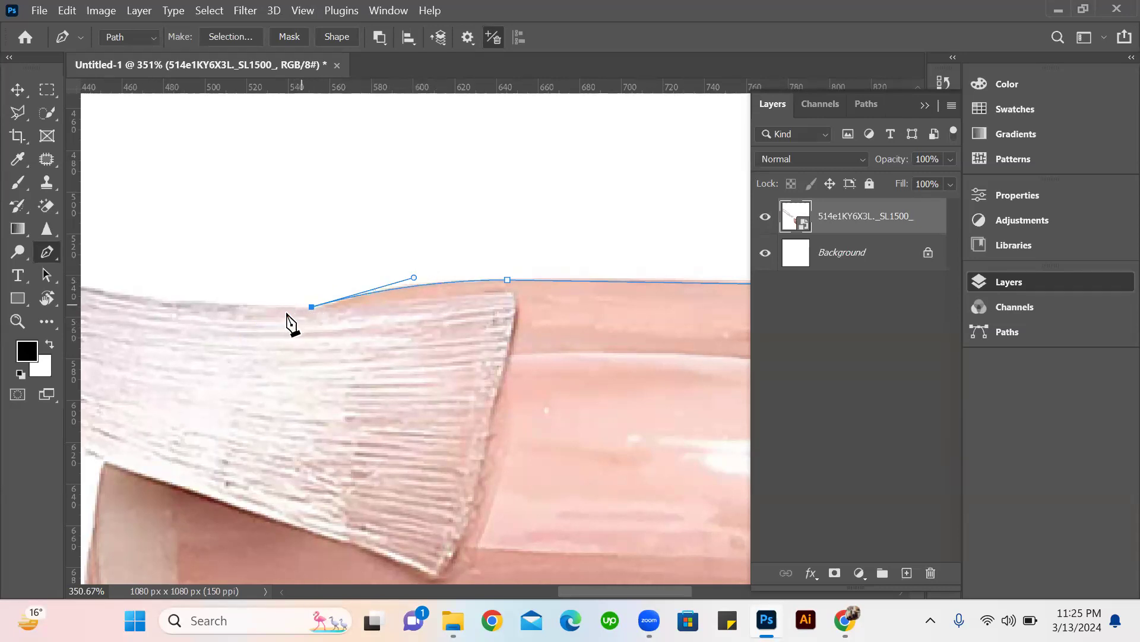
Extend the path along the bristles' upper edge with a nearly straight segment and a curve ending at the brush handle.
{"action": "left_click_drag", "start_coordinate": [374, 338], "coordinate": [537, 374]}
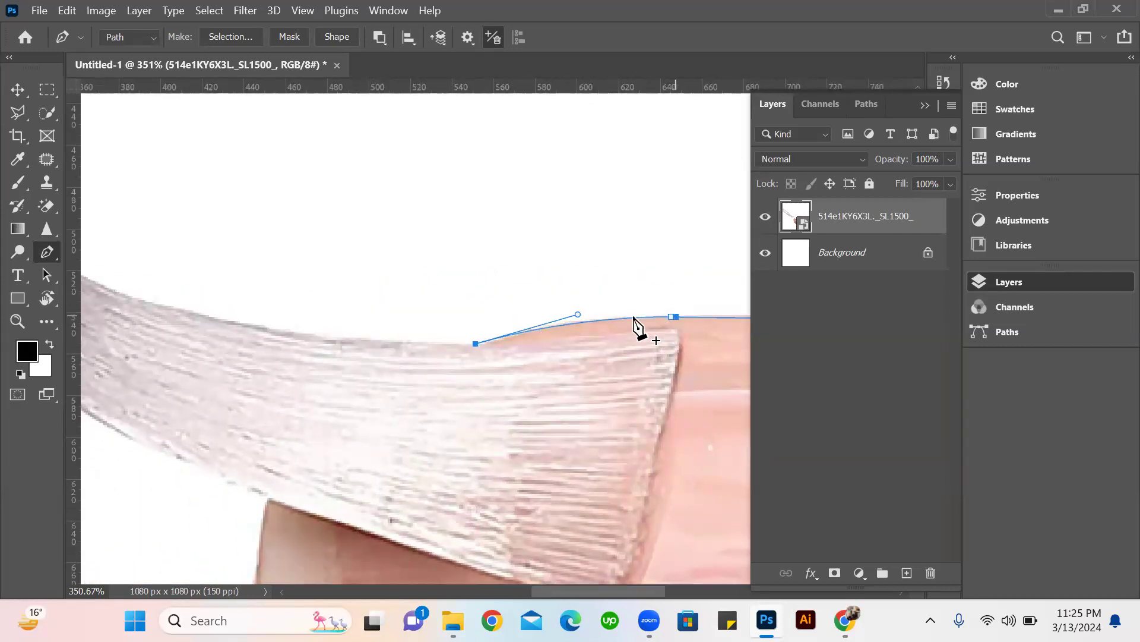
{"action": "left_click", "coordinate": [671, 318]}
{"action": "left_click_drag", "start_coordinate": [324, 338], "coordinate": [330, 338]}
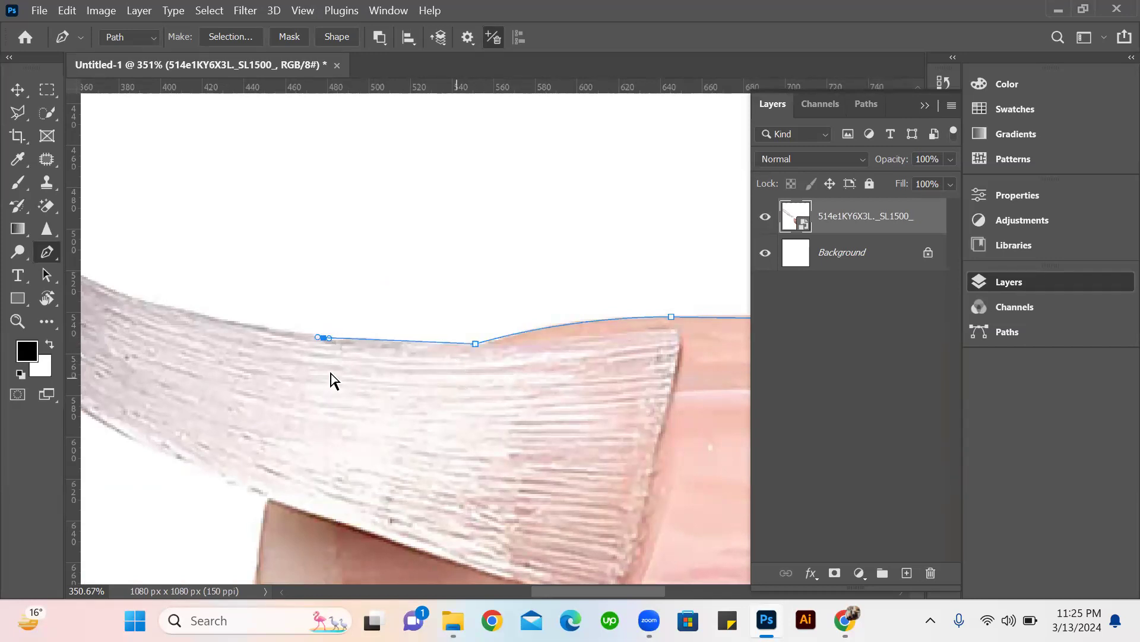
{"action": "left_click_drag", "start_coordinate": [371, 376], "coordinate": [606, 501]}
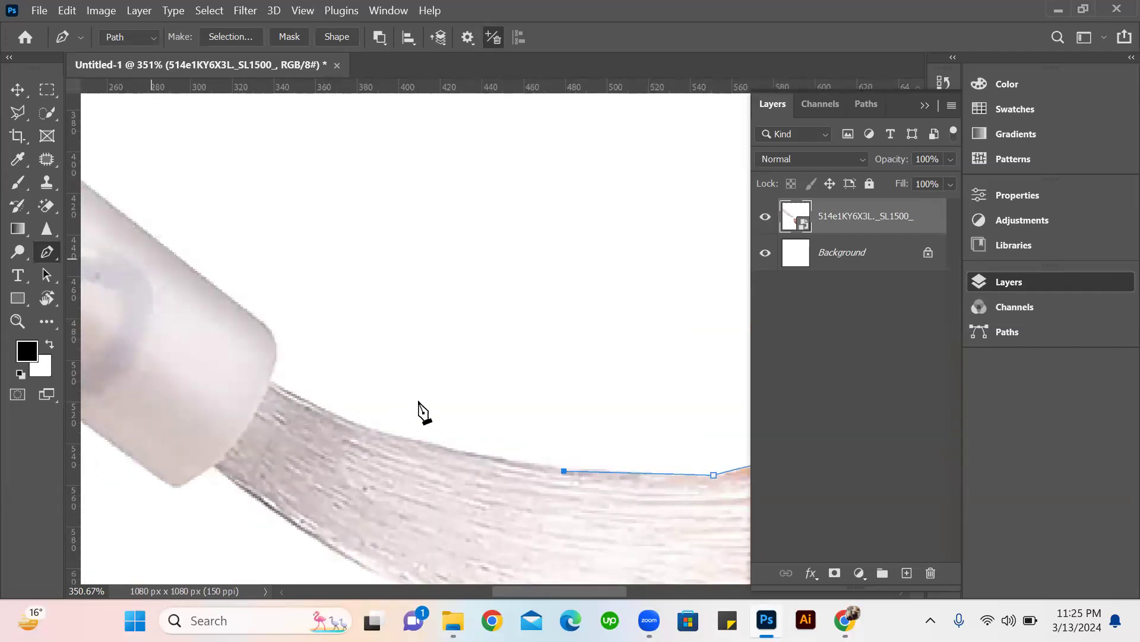
{"action": "left_click", "coordinate": [272, 382]}
{"action": "left_click_drag", "start_coordinate": [271, 368], "coordinate": [173, 313]}
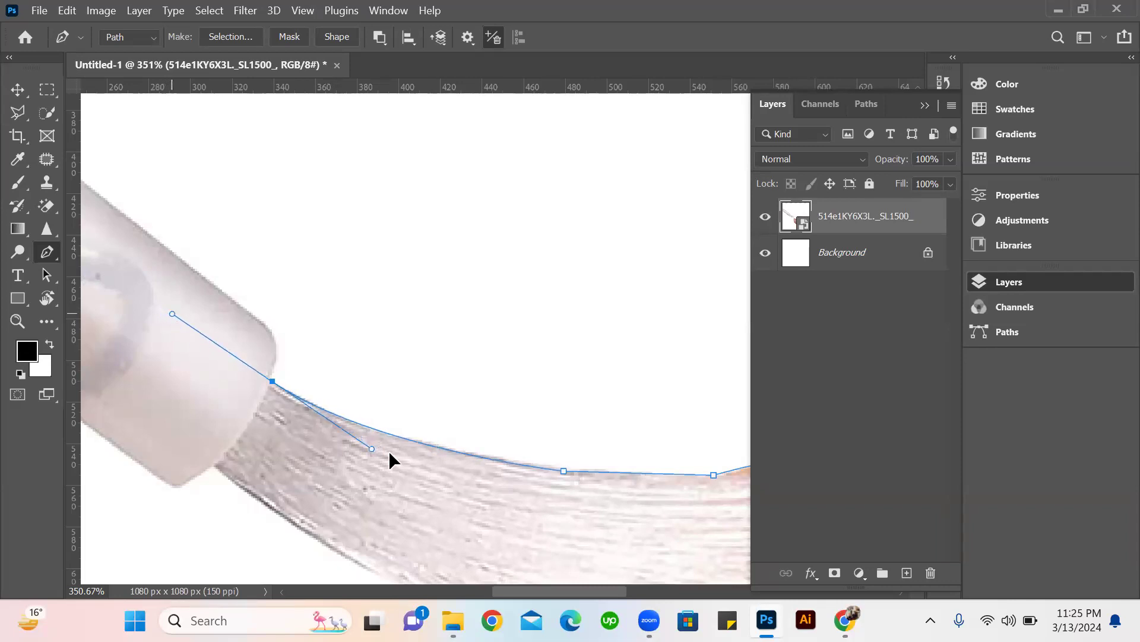
Remove the last anchor's outgoing direction handle and add a curved segment around the brush handle's upper rounded corner.
{"action": "scroll", "coordinate": [665, 451], "scroll_direction": "down", "scroll_amount": 3}
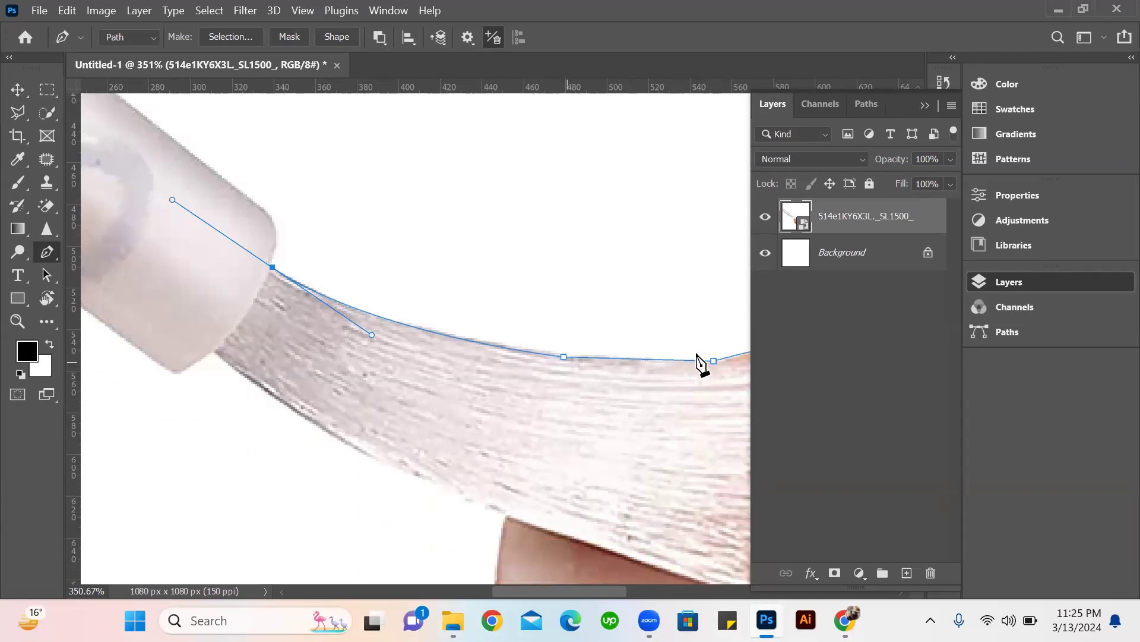
{"action": "left_click", "coordinate": [273, 268]}
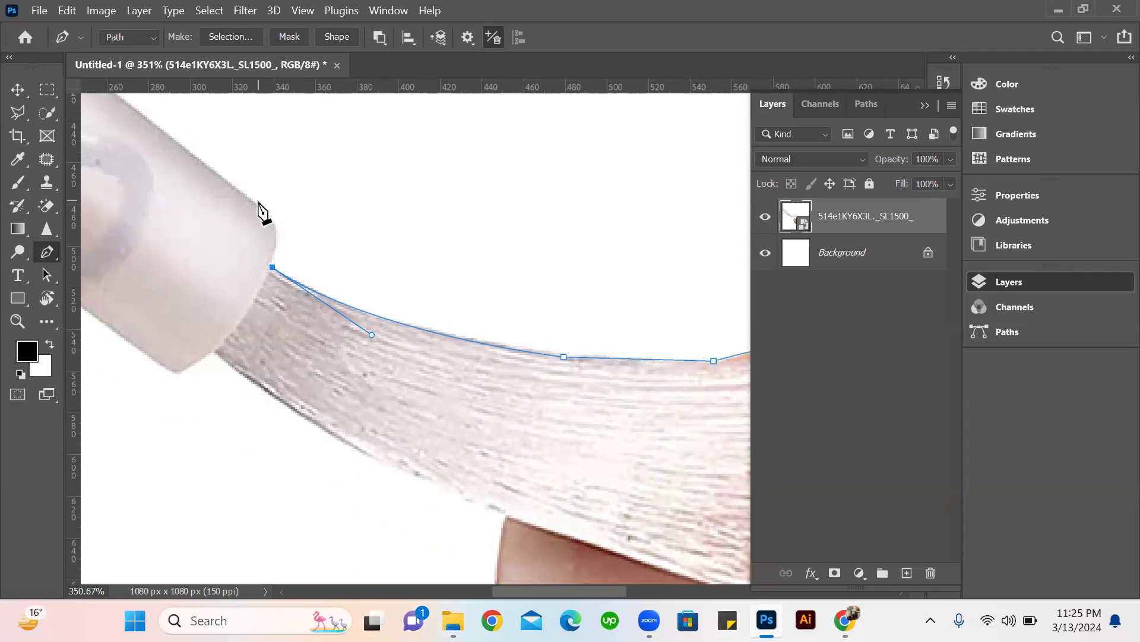
{"action": "left_click_drag", "start_coordinate": [257, 205], "coordinate": [227, 184]}
{"action": "scroll", "coordinate": [330, 264], "scroll_direction": "down", "scroll_amount": 3}
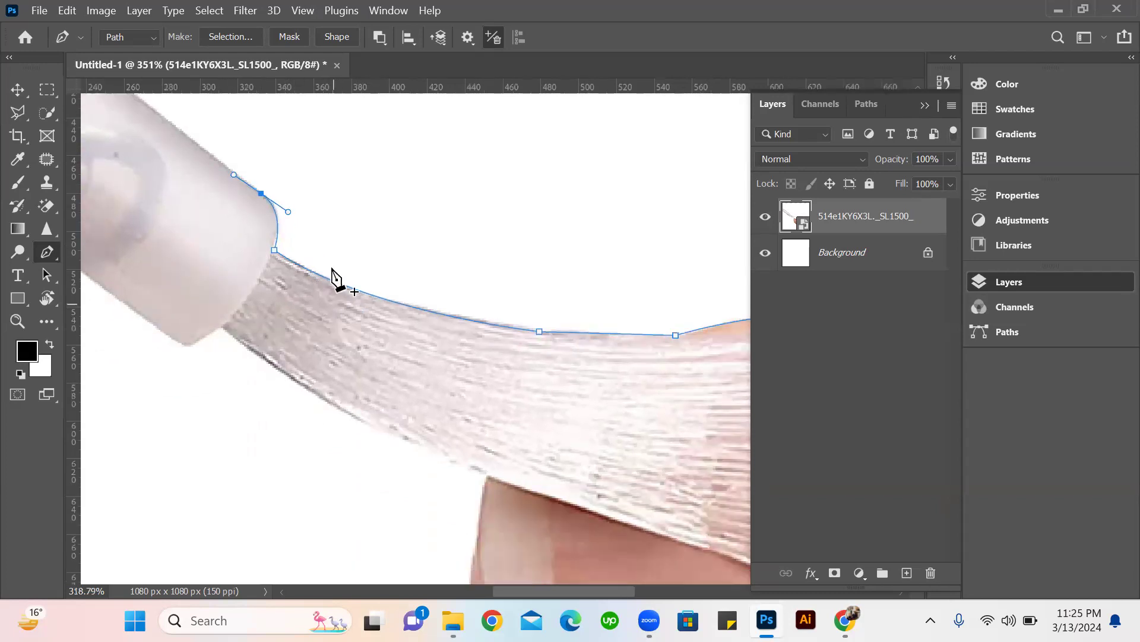
Trace the brush handle with straight segments along its upper side, down the canvas's left edge, and back along its lower side.
{"action": "left_click_drag", "start_coordinate": [272, 276], "coordinate": [521, 441]}
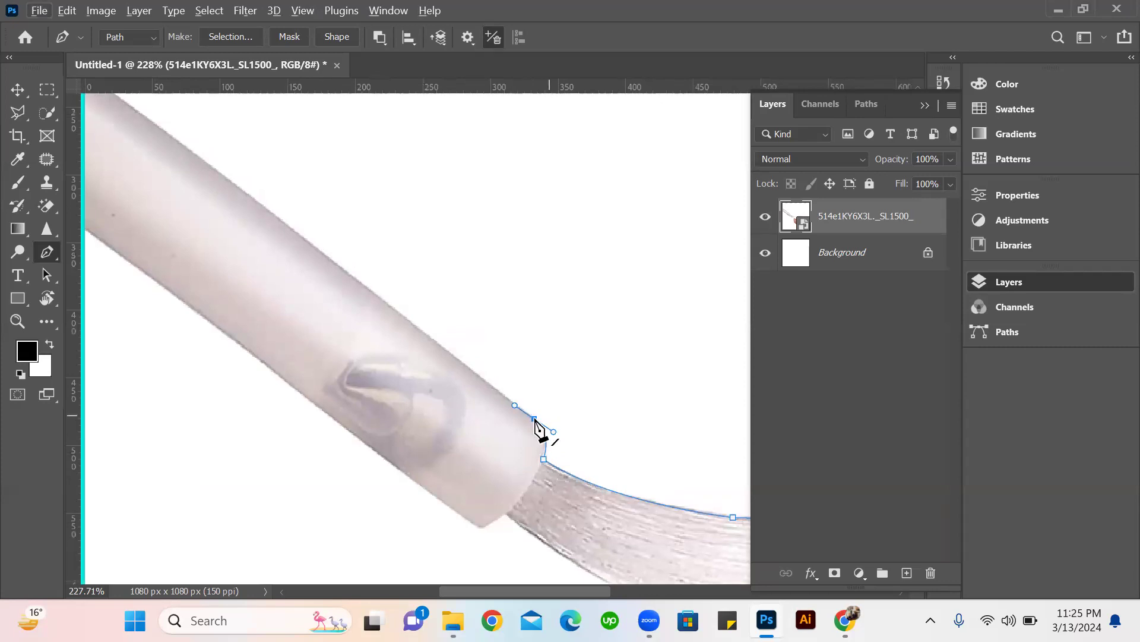
{"action": "left_click", "coordinate": [534, 419]}
{"action": "scroll", "coordinate": [433, 357], "scroll_direction": "down", "scroll_amount": 2}
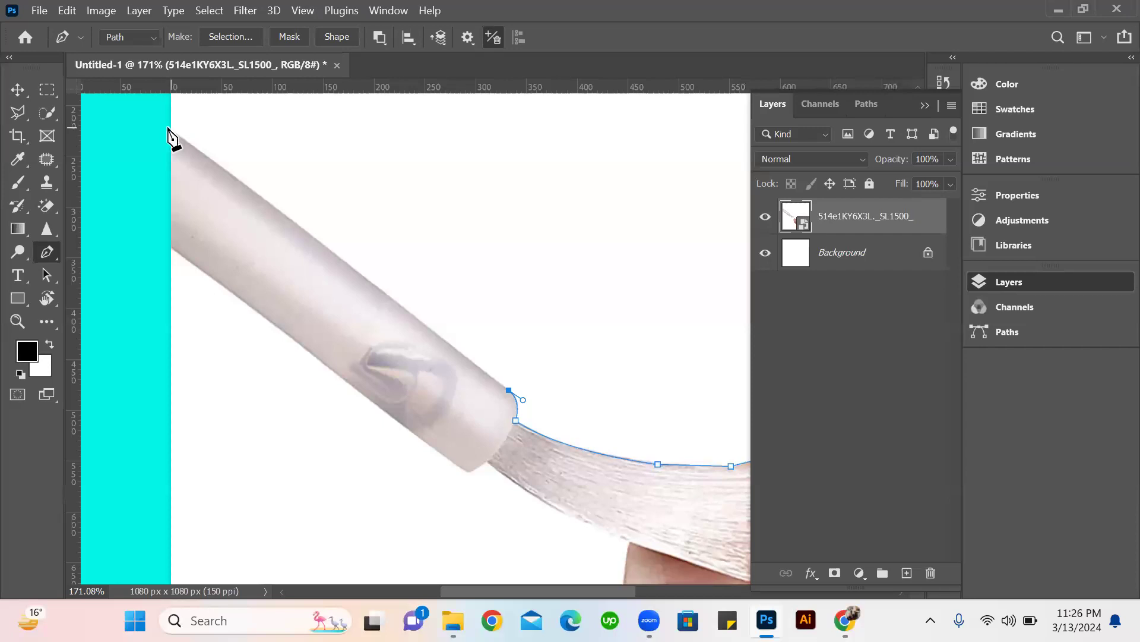
{"action": "left_click", "coordinate": [171, 128]}
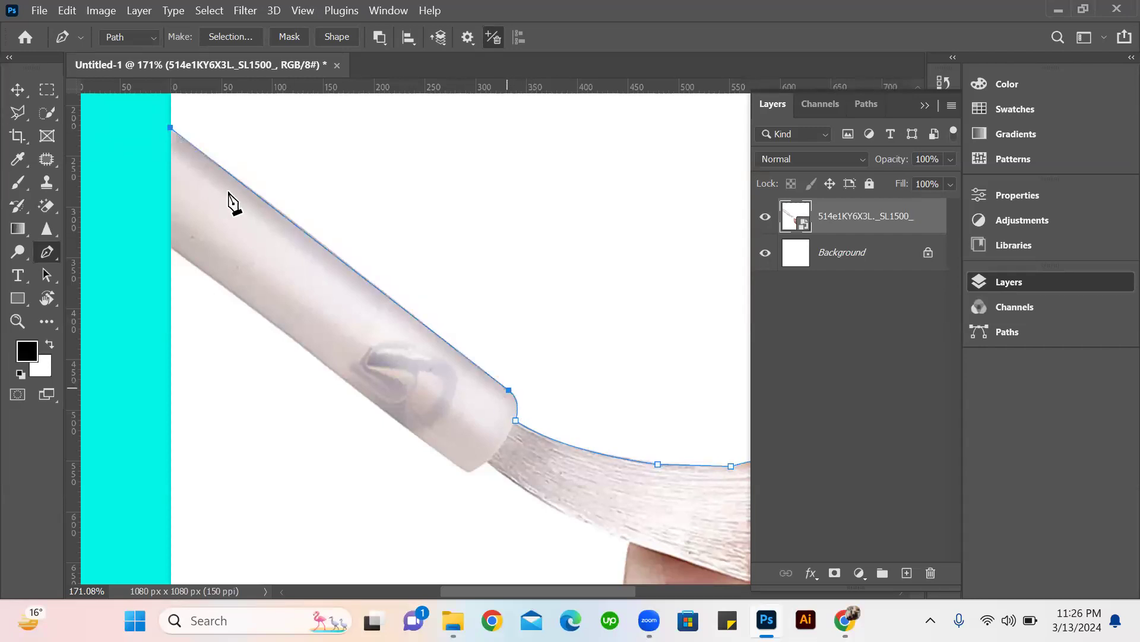
{"action": "left_click", "coordinate": [172, 247]}
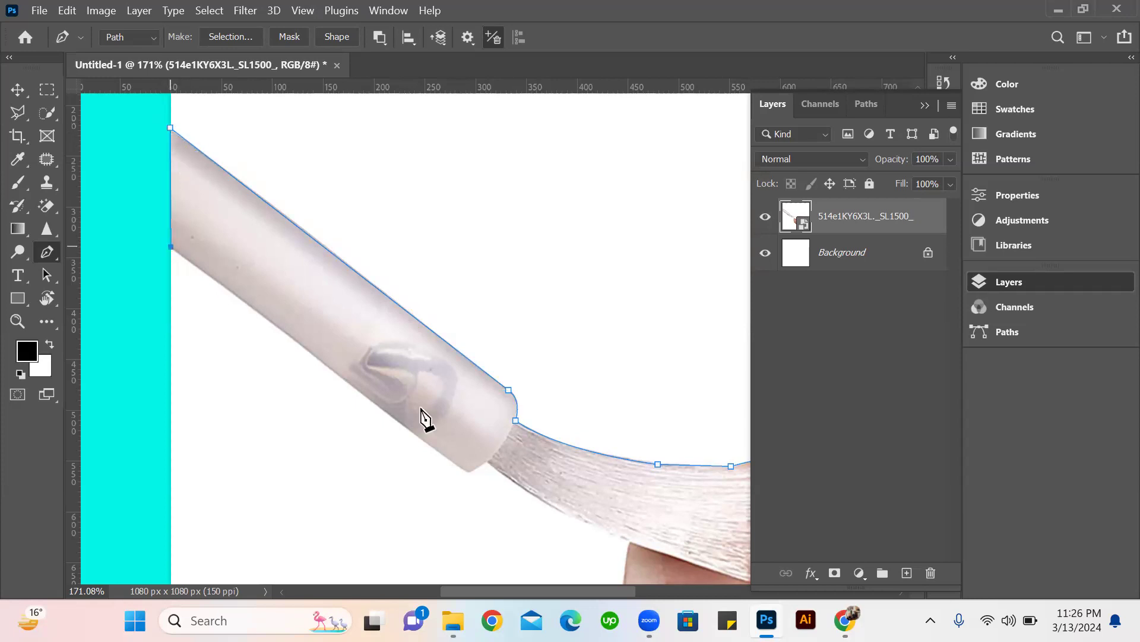
{"action": "left_click", "coordinate": [469, 469]}
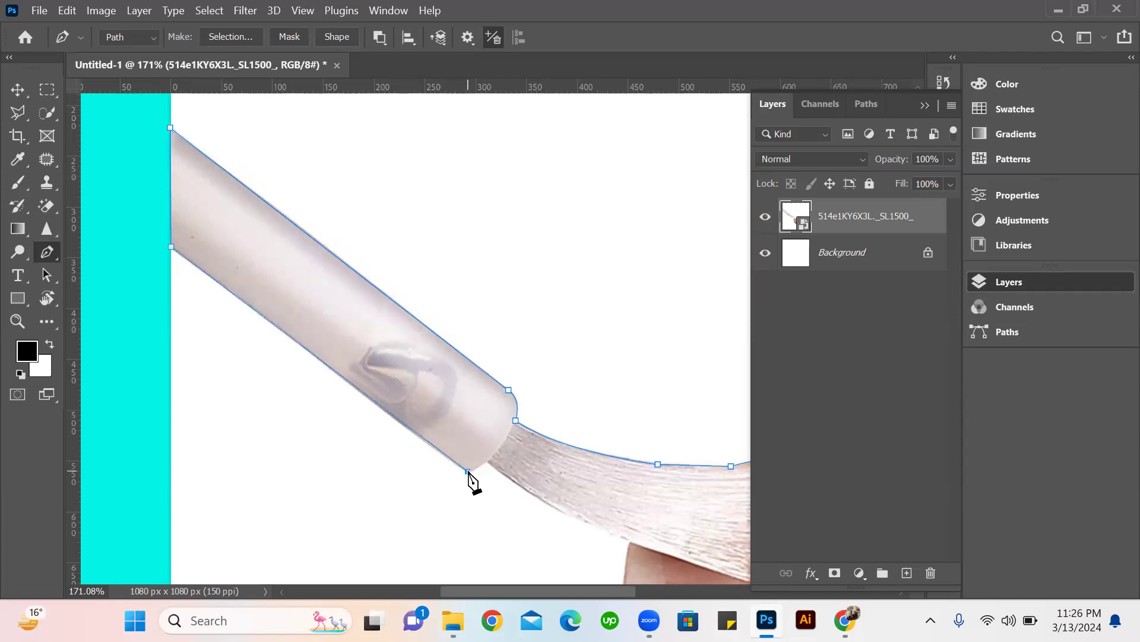
Curve the path around the handle's lower end to the bristles' lower root and remove that anchor's outgoing direction handle.
{"action": "scroll", "coordinate": [475, 469], "scroll_direction": "up", "scroll_amount": 3}
{"action": "scroll", "coordinate": [503, 469], "scroll_direction": "up", "scroll_amount": 2}
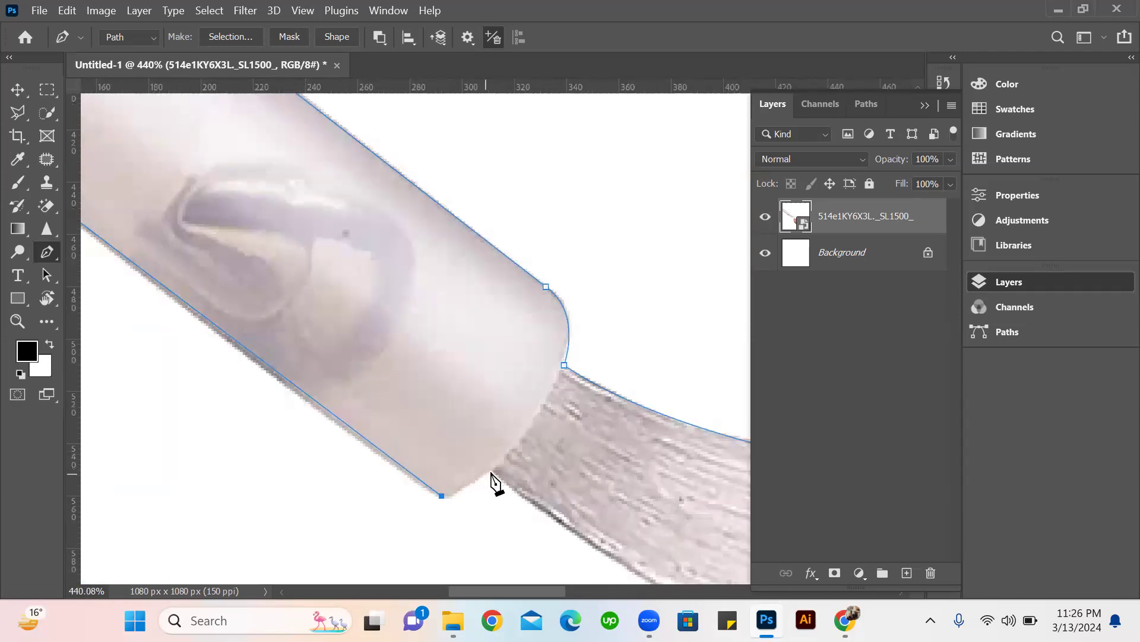
{"action": "left_click_drag", "start_coordinate": [517, 447], "coordinate": [539, 434]}
{"action": "left_click", "coordinate": [496, 470]}
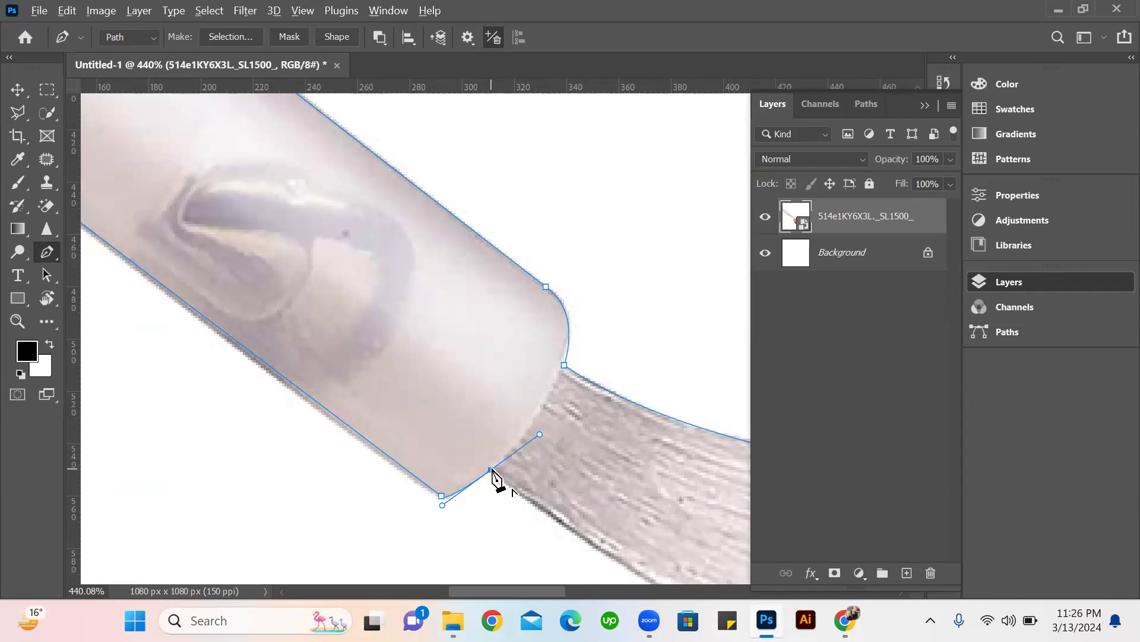
Curve the path along the bristles' lower edge to the nail tip and remove that anchor's outgoing direction handle.
{"action": "scroll", "coordinate": [518, 472], "scroll_direction": "down", "scroll_amount": 2}
{"action": "scroll", "coordinate": [562, 457], "scroll_direction": "down", "scroll_amount": 3}
{"action": "left_click_drag", "start_coordinate": [582, 469], "coordinate": [342, 214]}
{"action": "scroll", "coordinate": [410, 285], "scroll_direction": "up", "scroll_amount": 2}
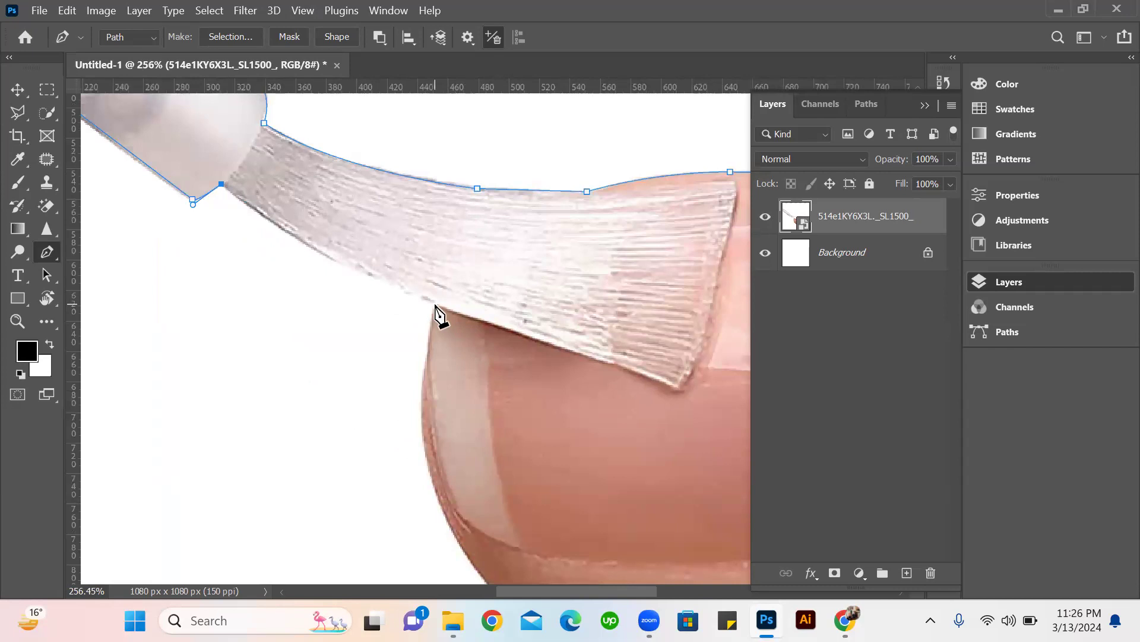
{"action": "left_click_drag", "start_coordinate": [435, 302], "coordinate": [539, 329]}
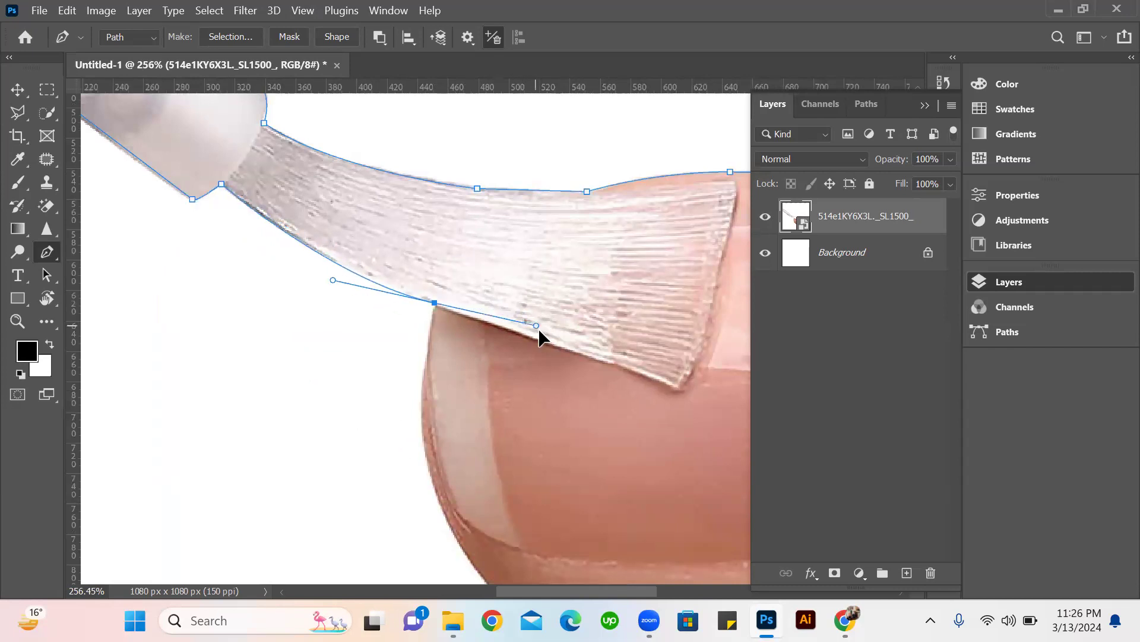
{"action": "left_click", "coordinate": [434, 303], "text": "alt"}
Curve the path from the nail tip around the fingertip to its underside and remove the new anchor's outgoing direction handle.
{"action": "scroll", "coordinate": [512, 315], "scroll_direction": "down", "scroll_amount": 3}
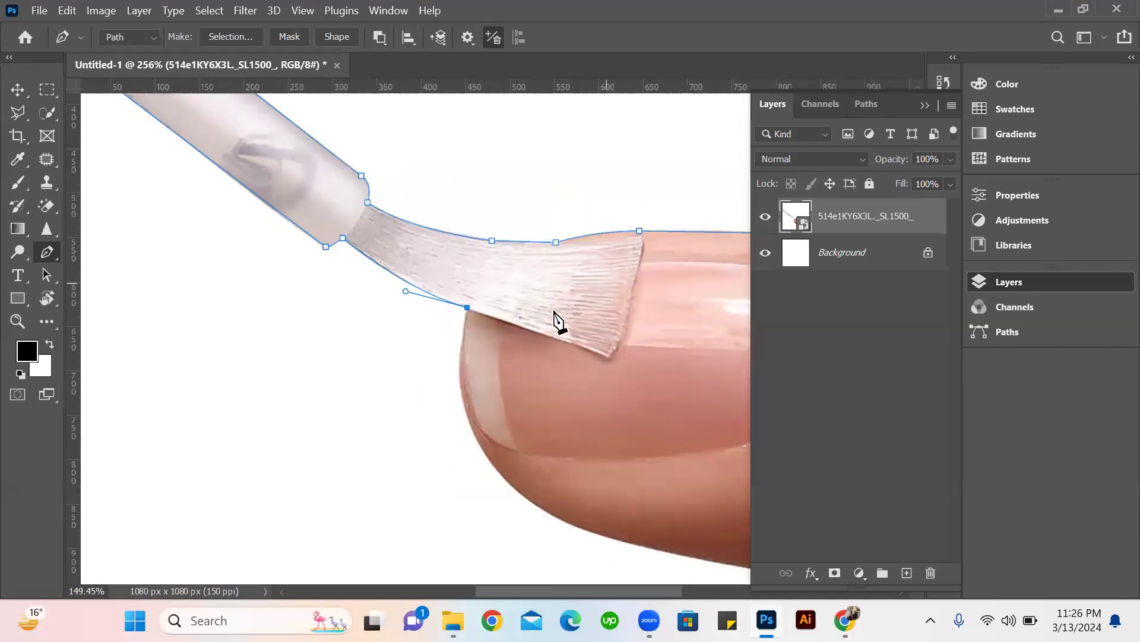
{"action": "scroll", "coordinate": [603, 284], "scroll_direction": "down", "scroll_amount": 3}
{"action": "left_click_drag", "start_coordinate": [568, 351], "coordinate": [333, 310]}
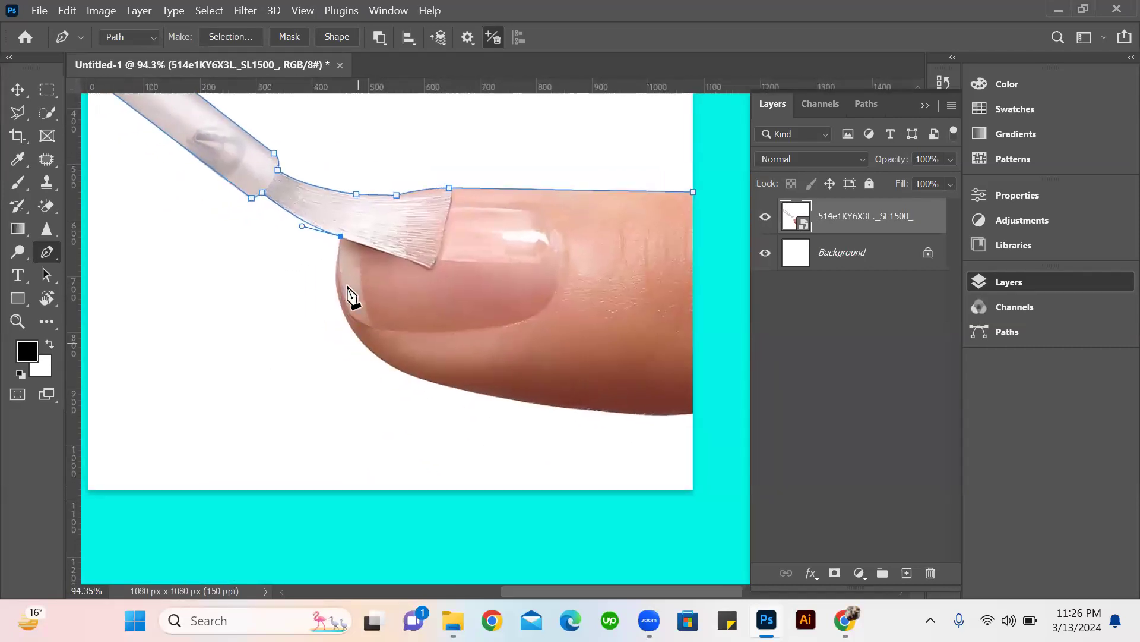
{"action": "scroll", "coordinate": [350, 295], "scroll_direction": "up", "scroll_amount": 4}
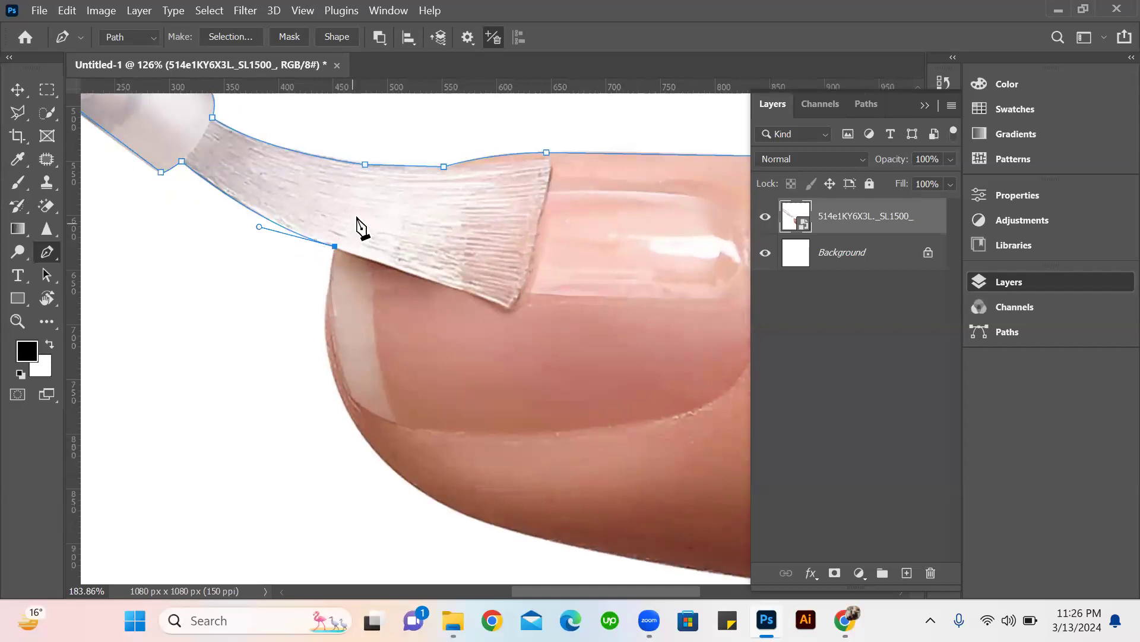
{"action": "left_click_drag", "start_coordinate": [419, 487], "coordinate": [552, 573]}
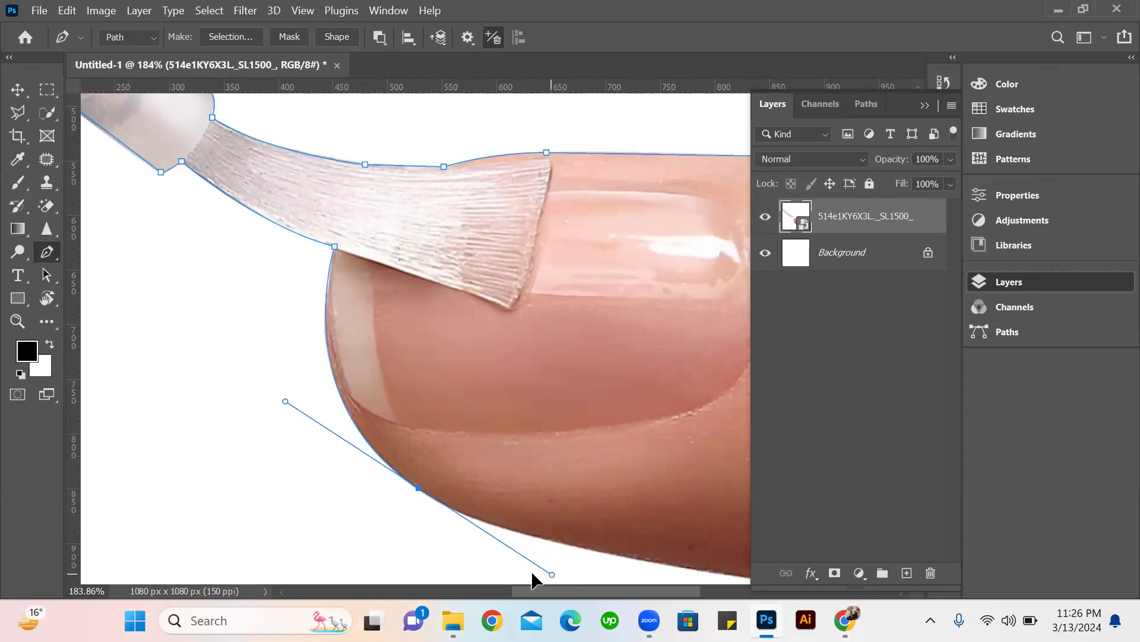
{"action": "left_click", "coordinate": [419, 488]}
Curve the path along the finger's underside to the canvas's right edge, then close it with a straight segment to the starting anchor.
{"action": "scroll", "coordinate": [532, 438], "scroll_direction": "down", "scroll_amount": 3}
{"action": "scroll", "coordinate": [621, 428], "scroll_direction": "down", "scroll_amount": 2}
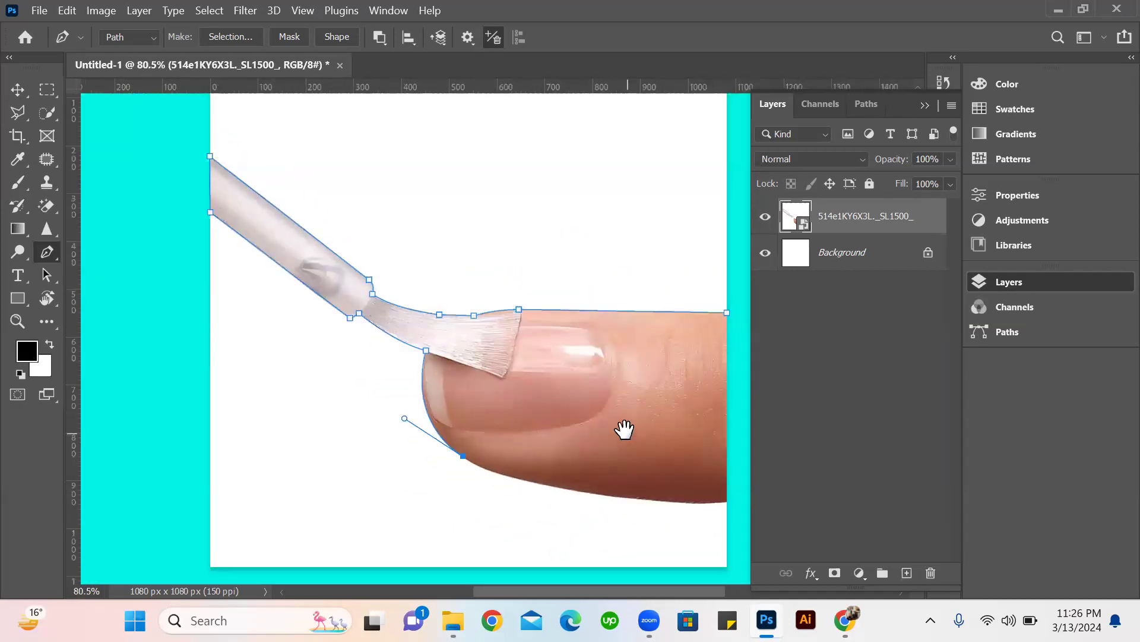
{"action": "left_click_drag", "start_coordinate": [621, 428], "coordinate": [407, 376]}
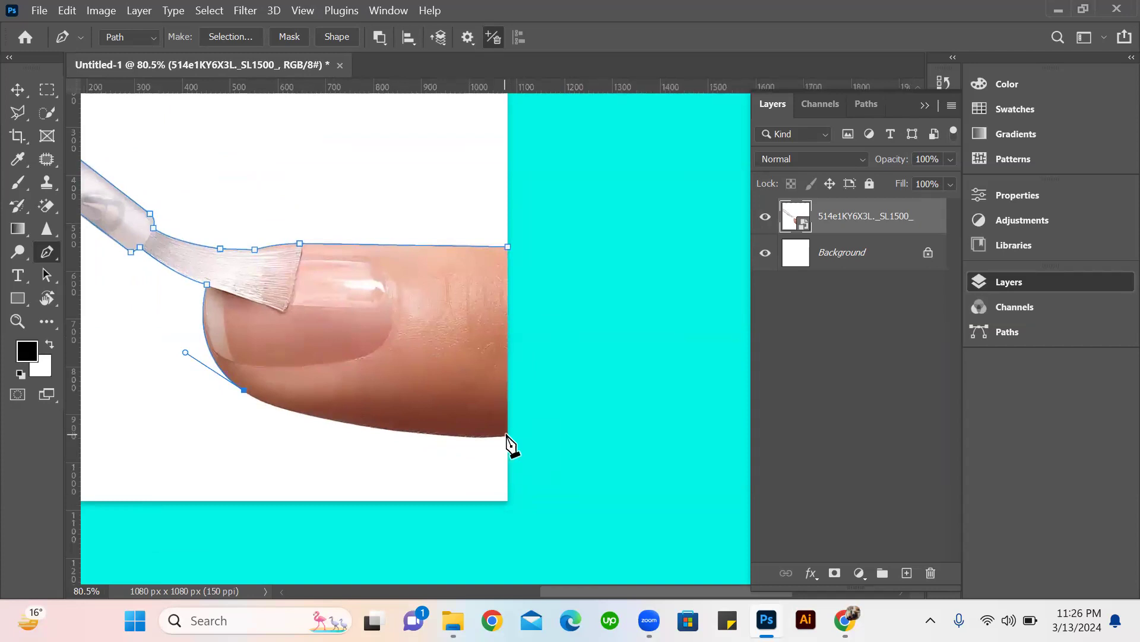
{"action": "left_click_drag", "start_coordinate": [507, 435], "coordinate": [675, 429]}
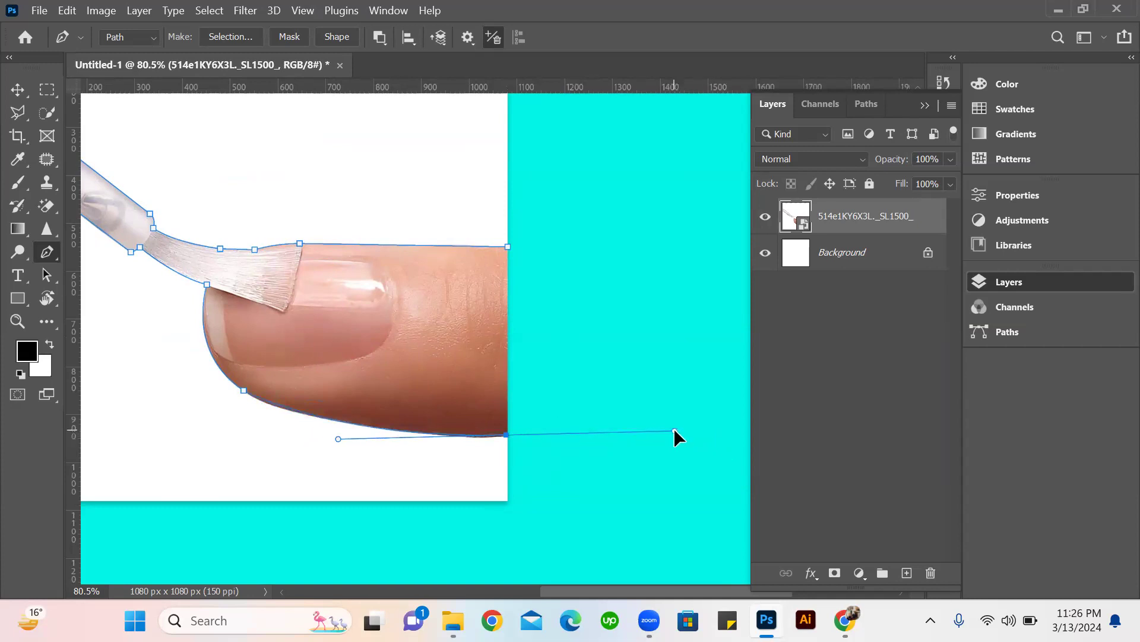
{"action": "left_click", "coordinate": [506, 435]}
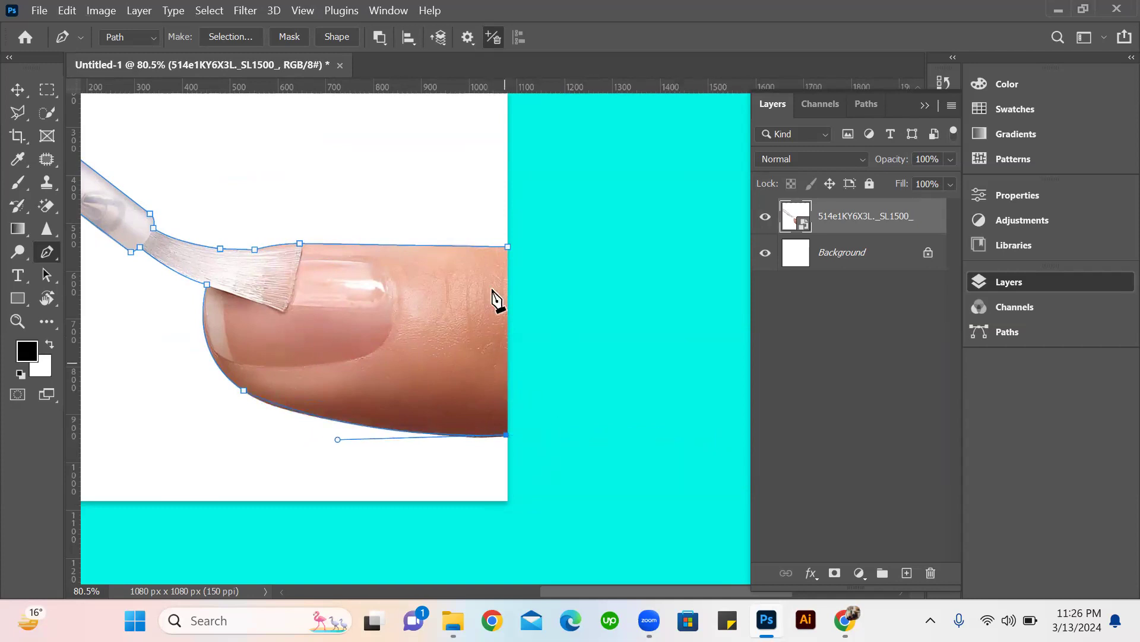
{"action": "left_click", "coordinate": [507, 246]}
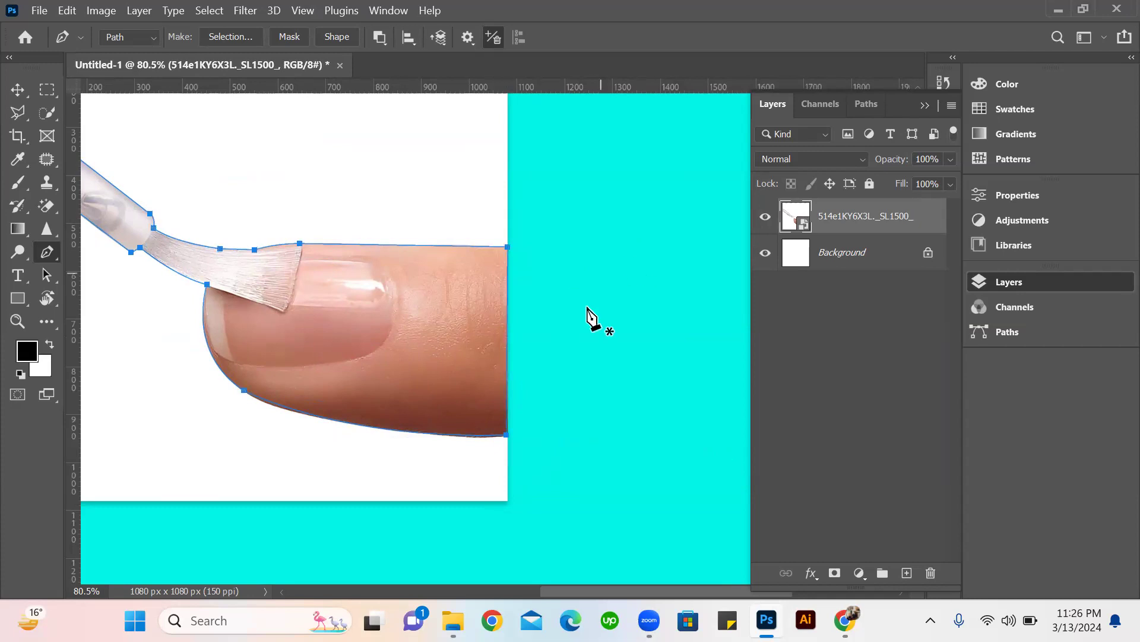
Convert the closed path around the finger and brush into a new anti-aliased selection with a feather radius of 0 pixels.
{"action": "scroll", "coordinate": [588, 315], "scroll_direction": "down", "scroll_amount": 5}
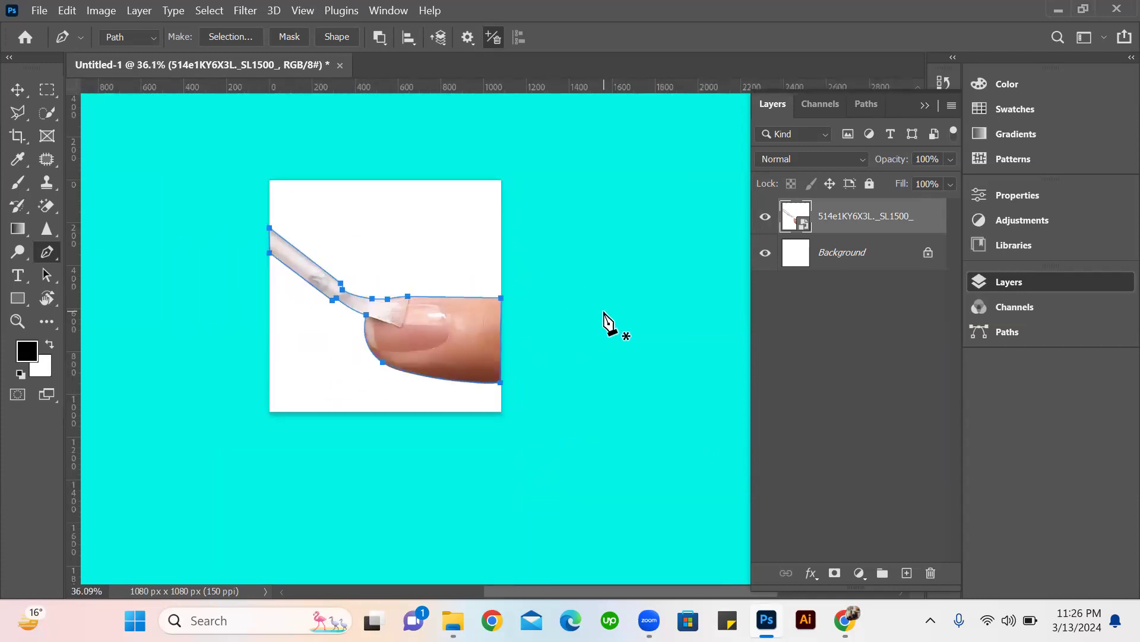
{"action": "left_click", "coordinate": [220, 38]}
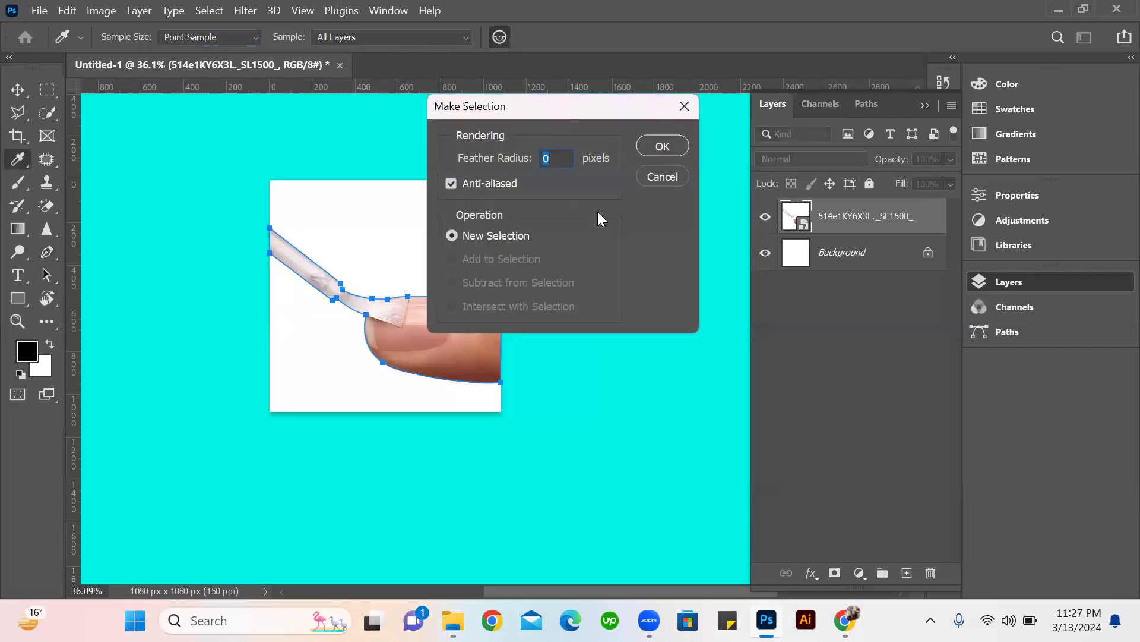
{"action": "left_click", "coordinate": [662, 145]}
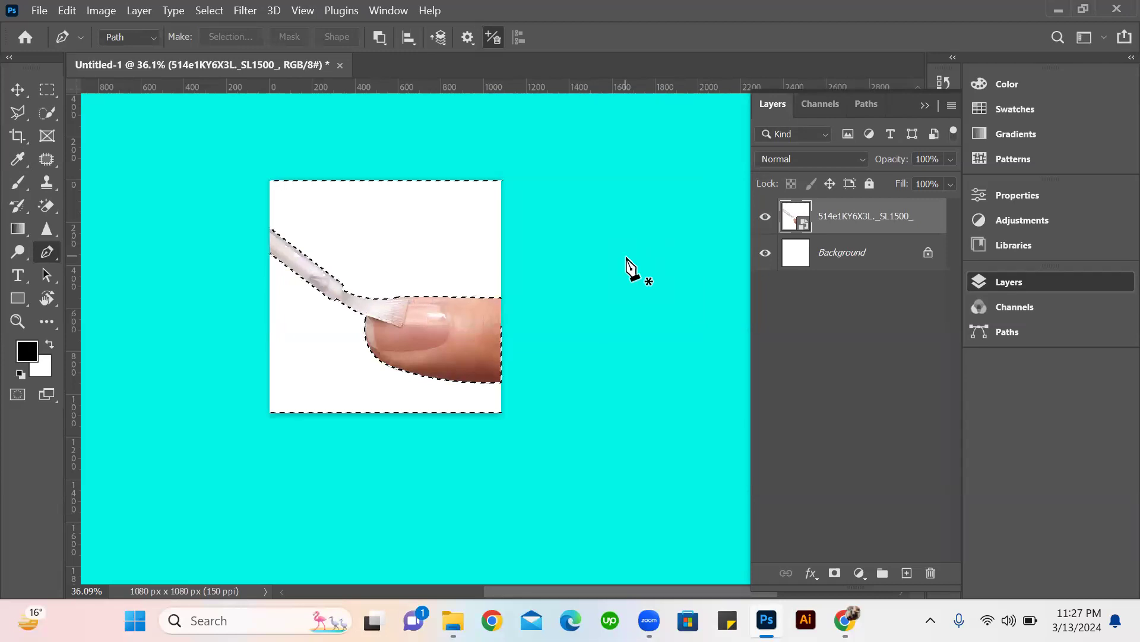
Try to delete the selected white surroundings from the nail image's smart object, and rasterize that layer.
{"action": "key", "text": "Delete"}
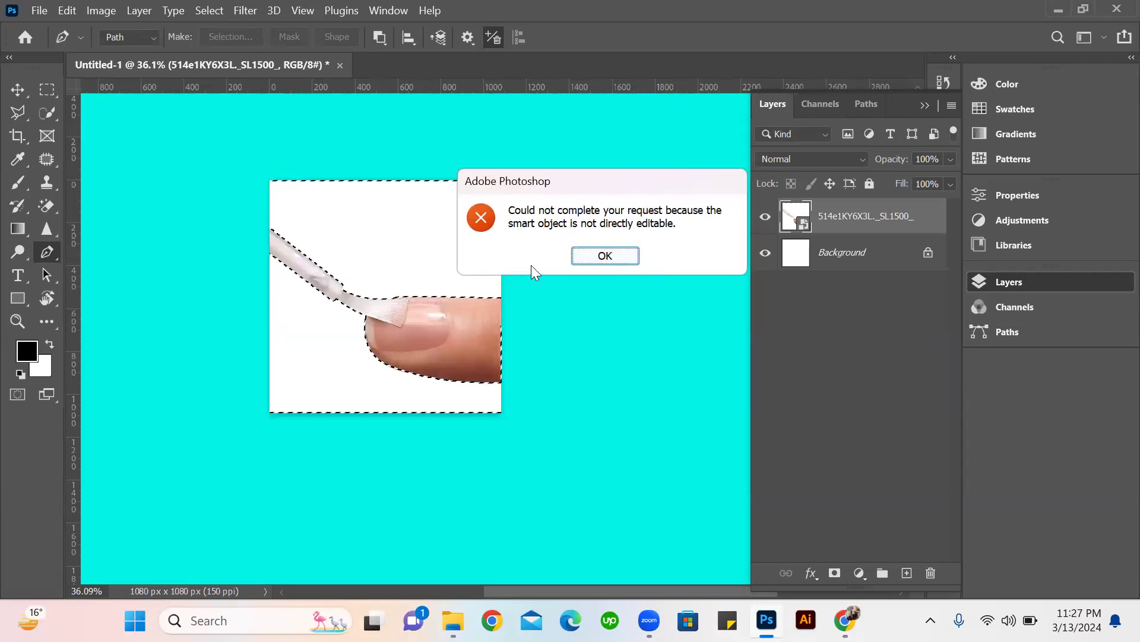
{"action": "left_click", "coordinate": [604, 256]}
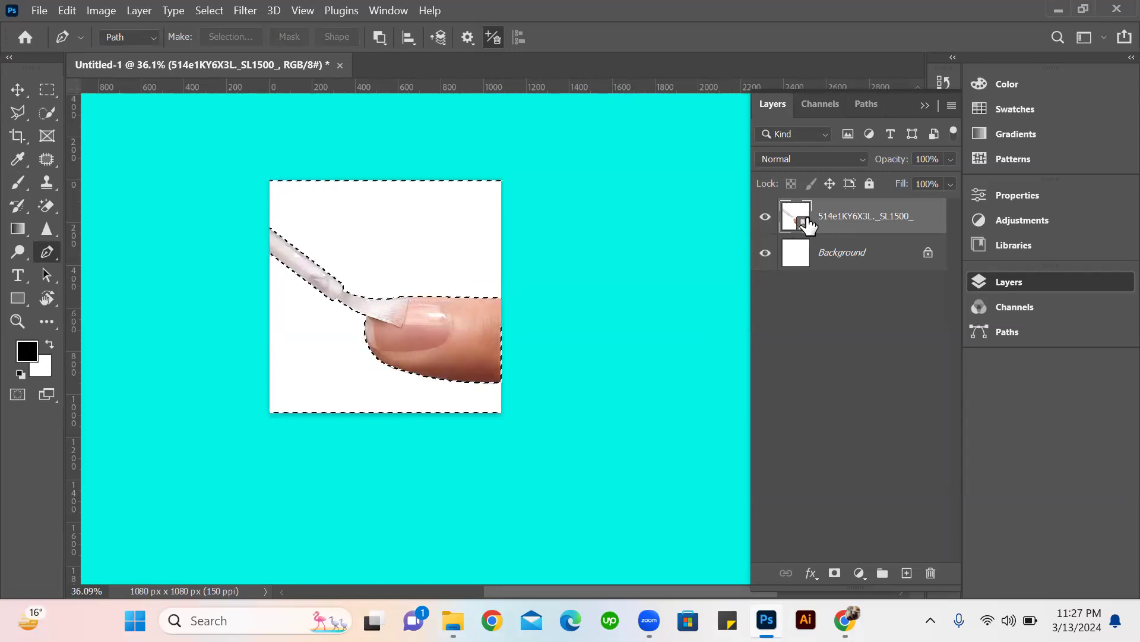
{"action": "right_click", "coordinate": [876, 220]}
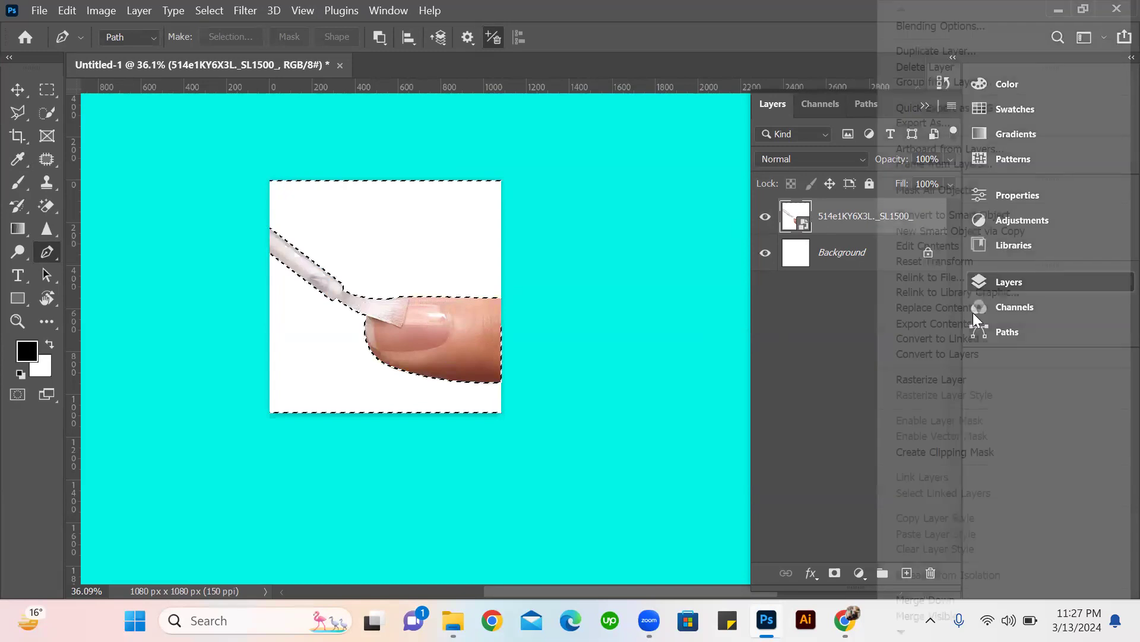
{"action": "left_click", "coordinate": [952, 381]}
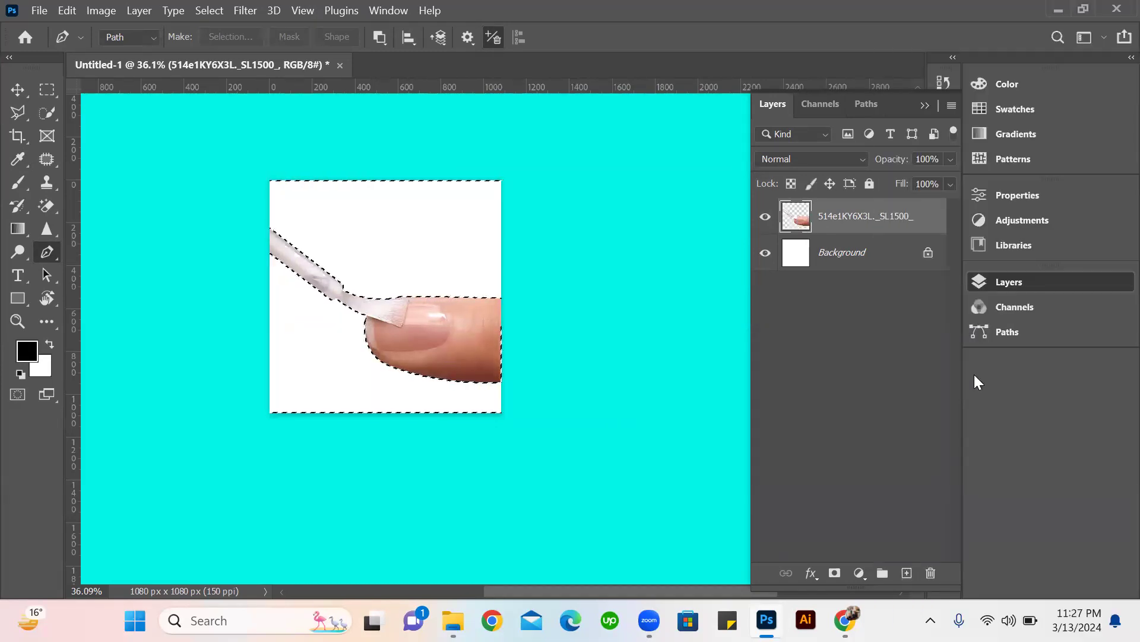
Hide the Background layer and clear the selection to check the cutout, and undo back to the full nail image.
{"action": "left_click", "coordinate": [765, 253]}
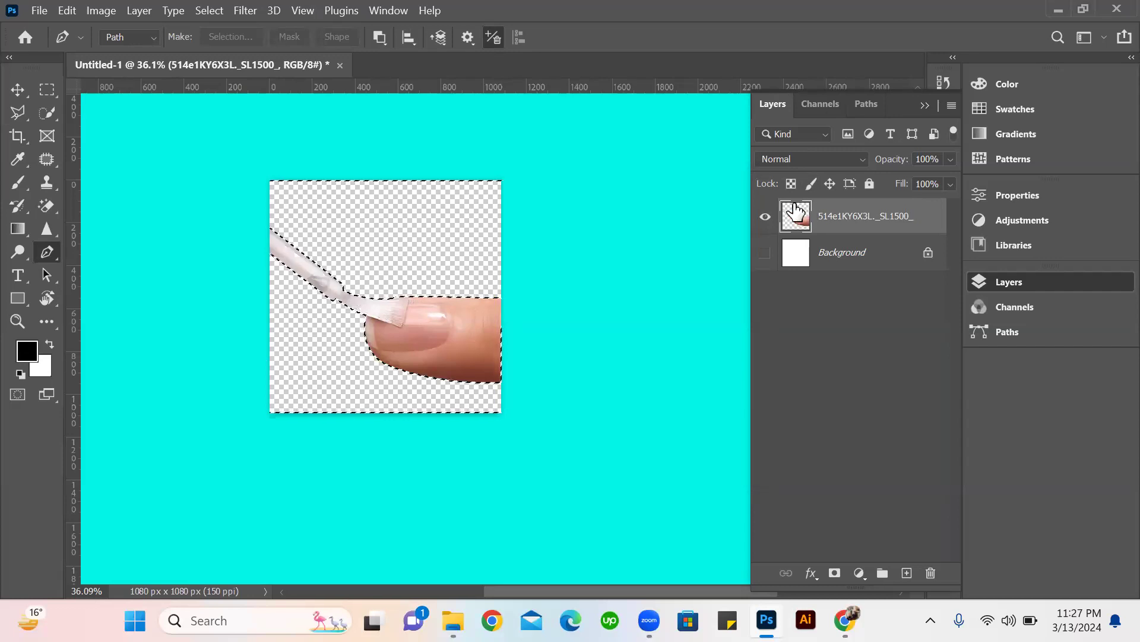
{"action": "key", "text": "ctrl+d"}
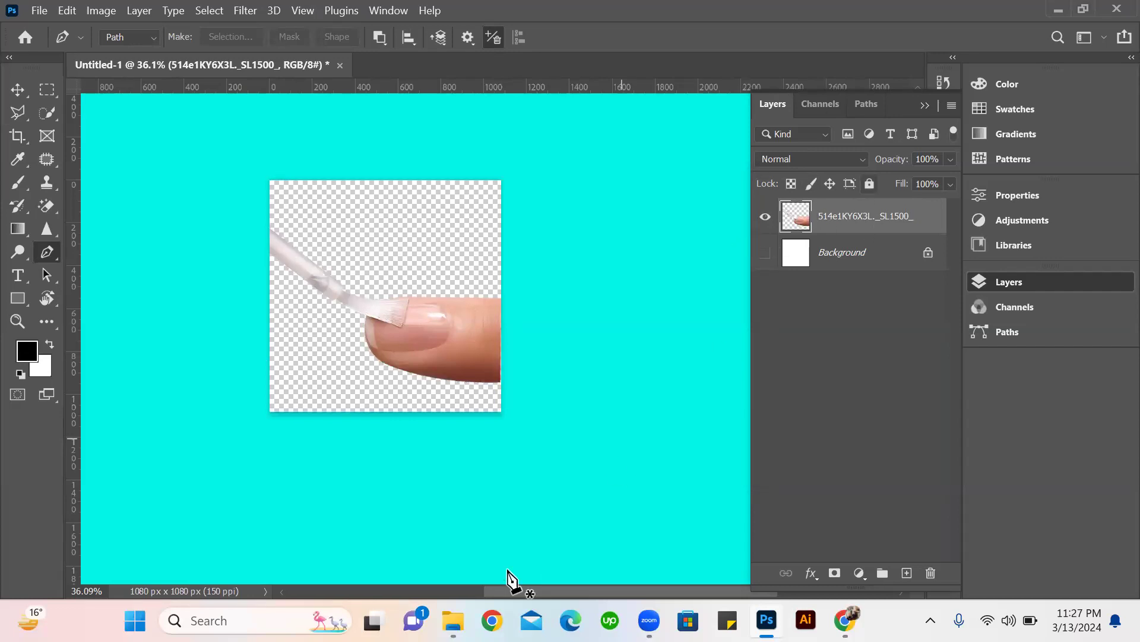
{"action": "key", "text": "ctrl+z"}
{"action": "key", "text": "ctrl+z"}
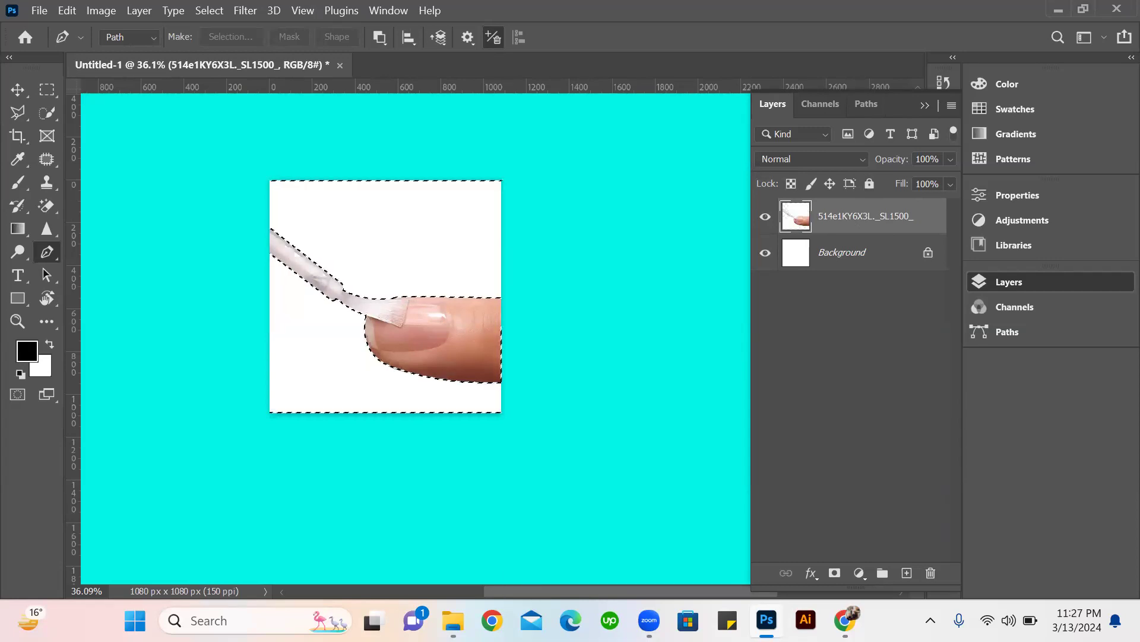
Unlock the Background layer, try deleting the selected area from it, and undo that deletion.
{"action": "left_click", "coordinate": [765, 253]}
{"action": "left_click", "coordinate": [863, 264]}
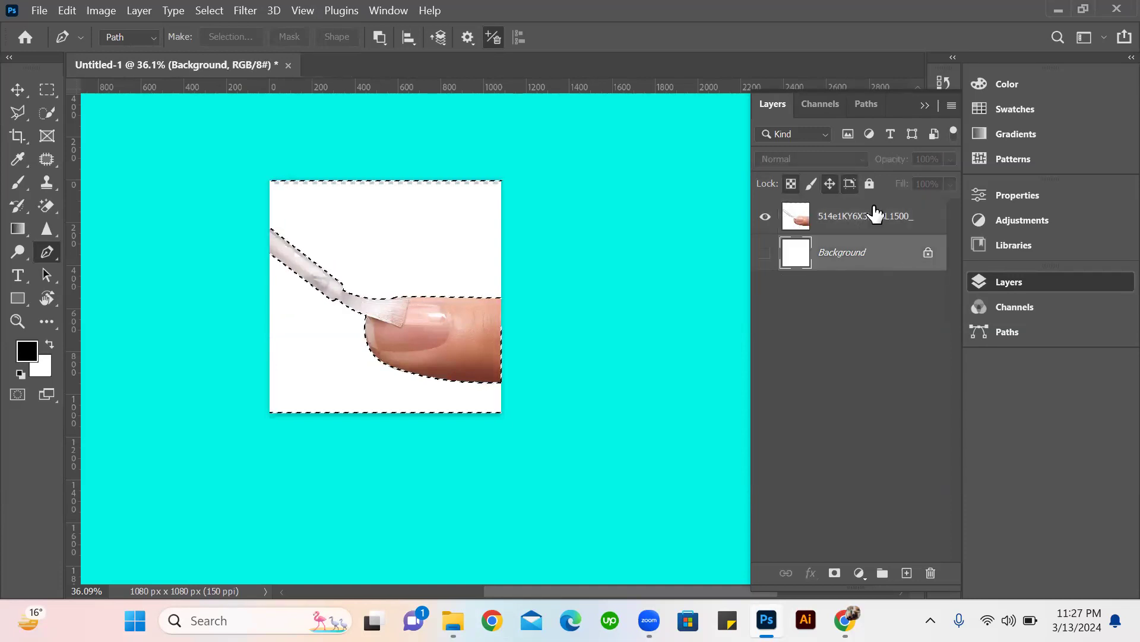
{"action": "left_click", "coordinate": [927, 254]}
{"action": "key", "text": "Delete"}
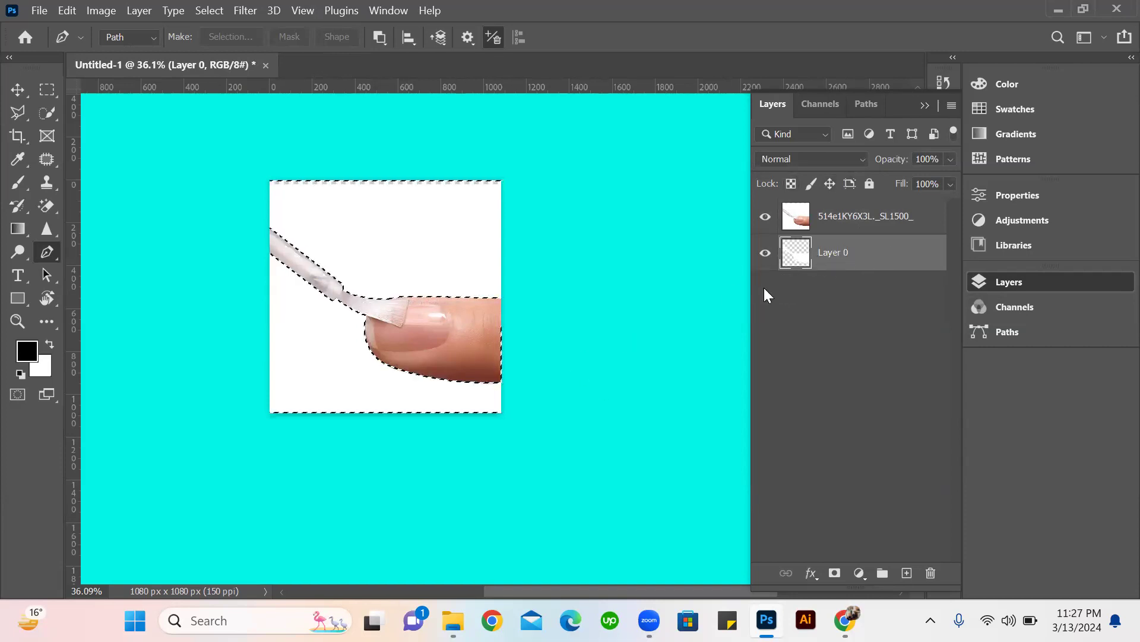
{"action": "key", "text": "ctrl+z"}
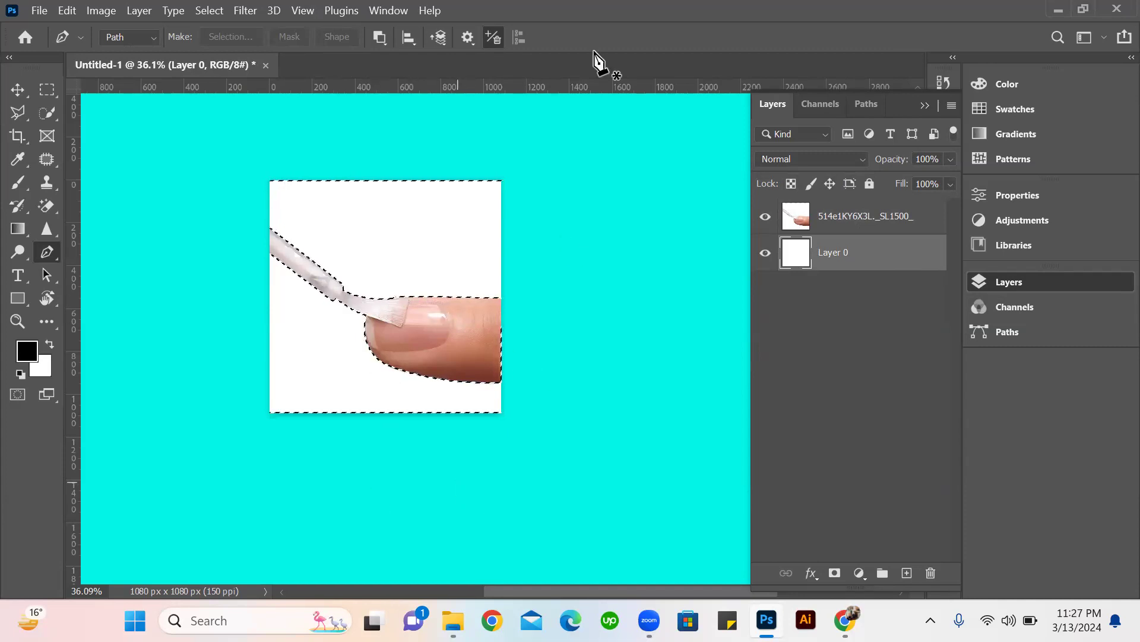
Delete the selected white surroundings from the nail image layer and toggle Layer 0's visibility to check the cutout.
{"action": "left_click", "coordinate": [859, 218]}
{"action": "key", "text": "Delete"}
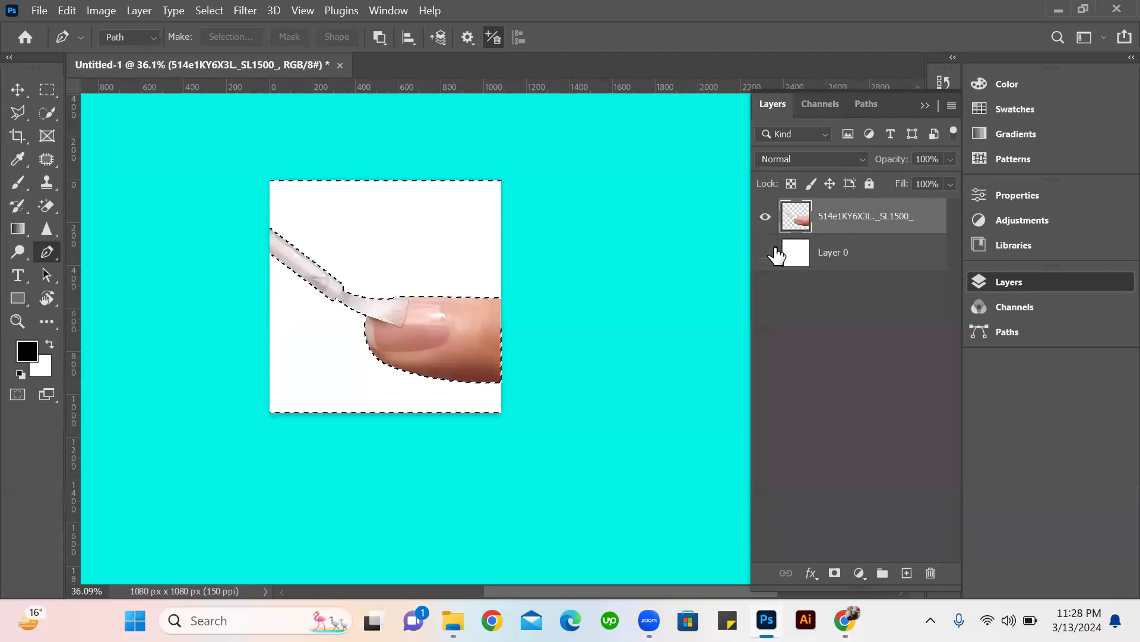
{"action": "left_click", "coordinate": [766, 253]}
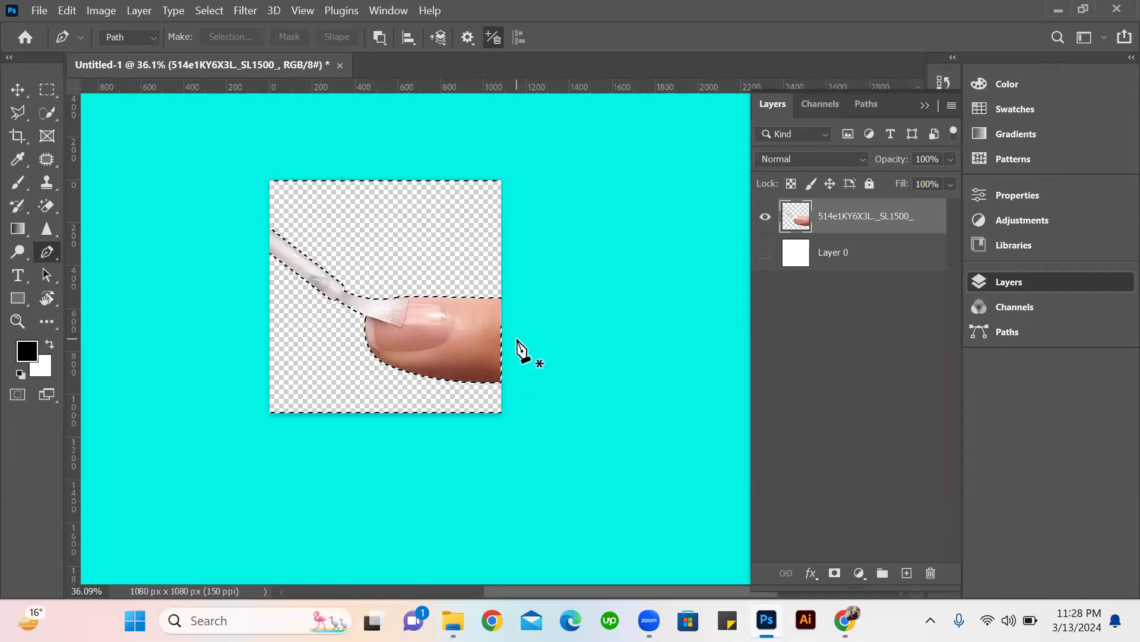
{"action": "left_click", "coordinate": [765, 253]}
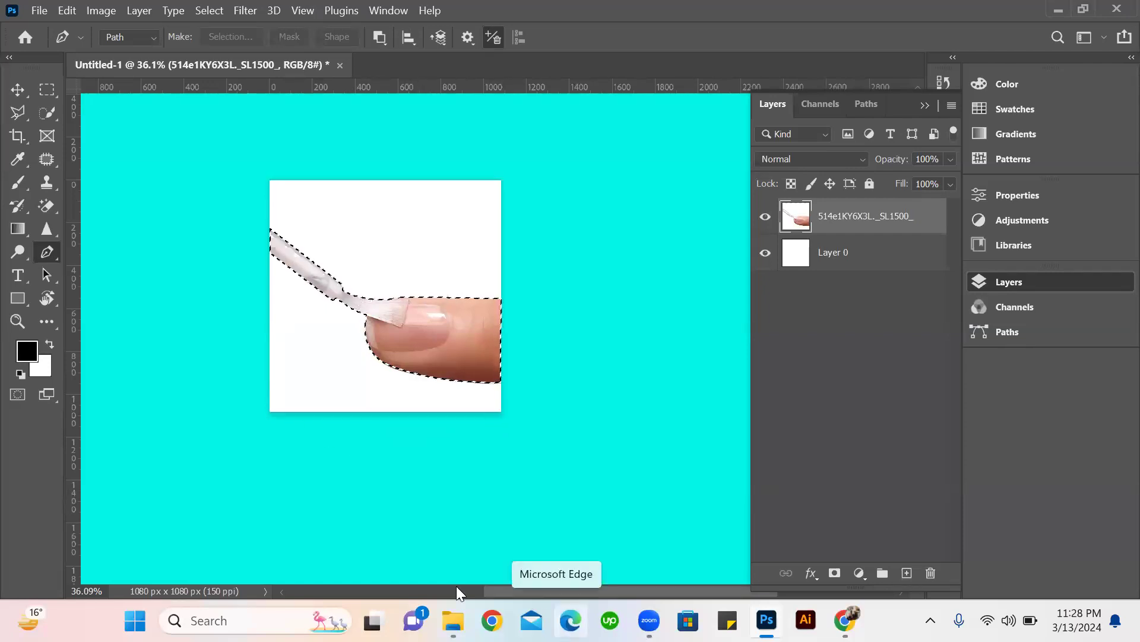
Invert the selection, delete the finger and brush from the nail image layer with Layer 0 hidden, and undo these changes.
{"action": "key", "text": "ctrl+shift+i"}
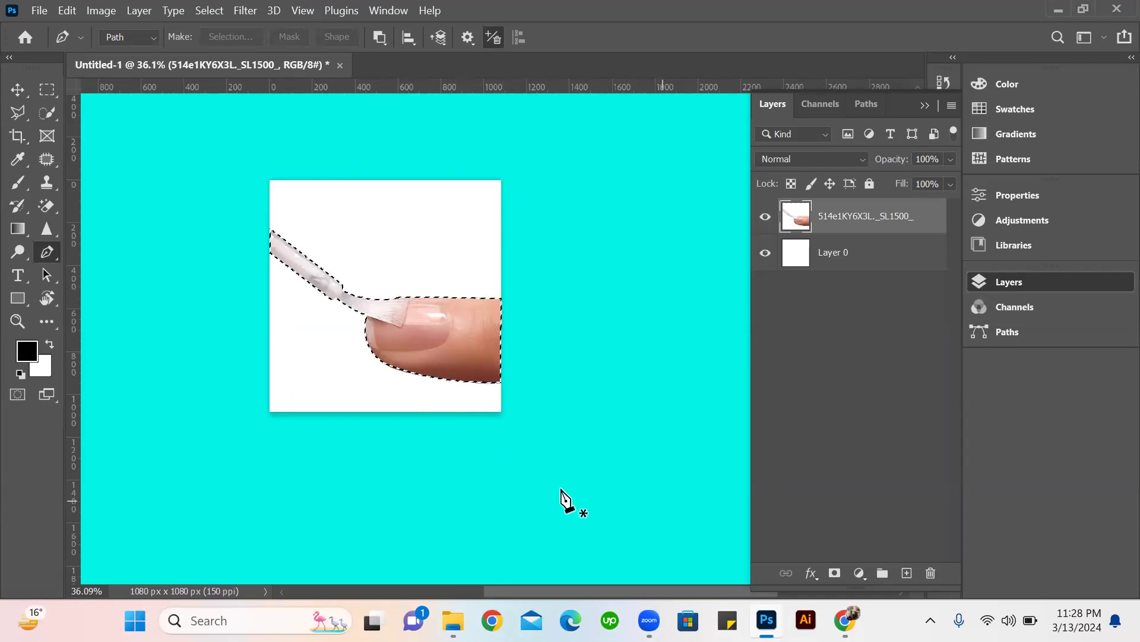
{"action": "key", "text": "Delete"}
{"action": "left_click", "coordinate": [765, 252]}
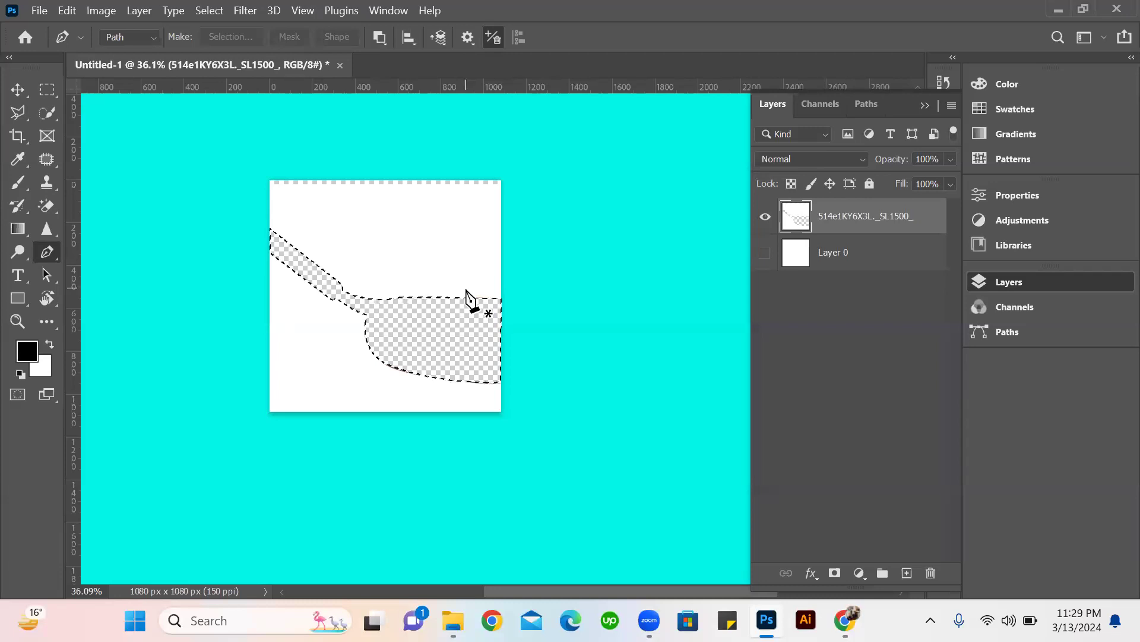
{"action": "key", "text": "ctrl+z"}
{"action": "key", "text": "ctrl+z"}
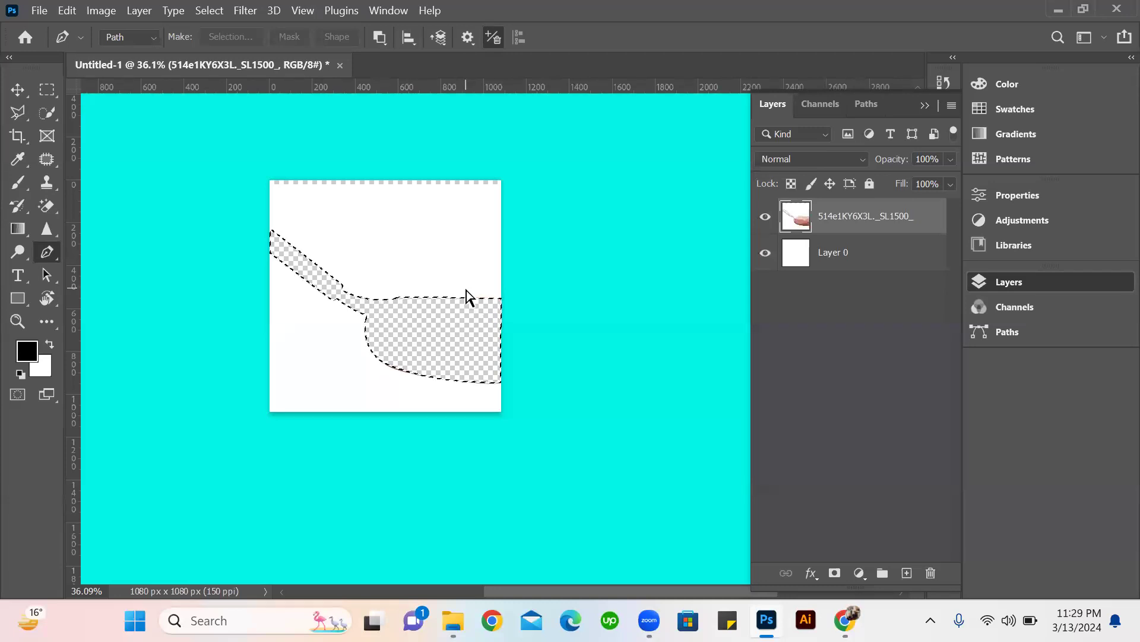
Invert the selection back to the white surroundings, delete them from the nail image layer, and deselect with Layer 0 hidden.
{"action": "key", "text": "ctrl+shift+i"}
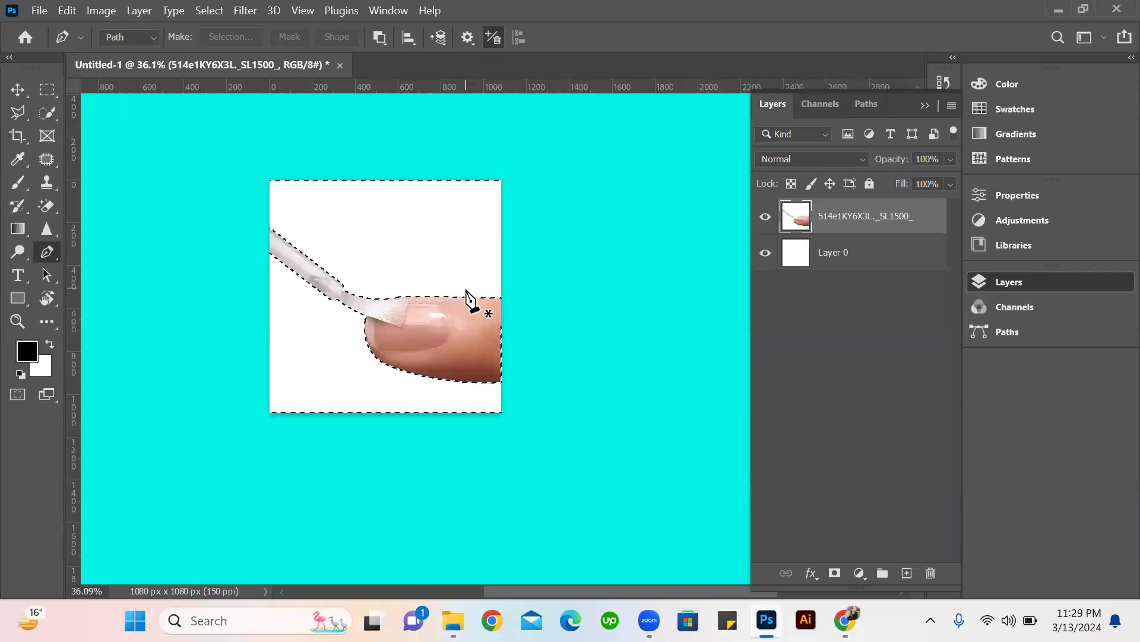
{"action": "key", "text": "Delete"}
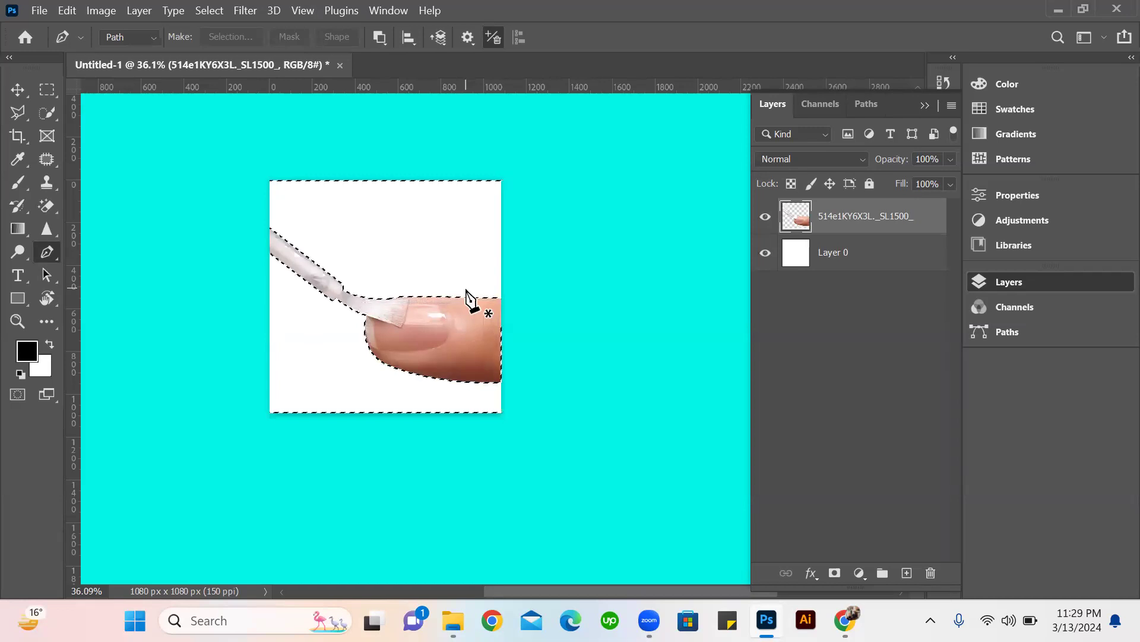
{"action": "left_click", "coordinate": [765, 252]}
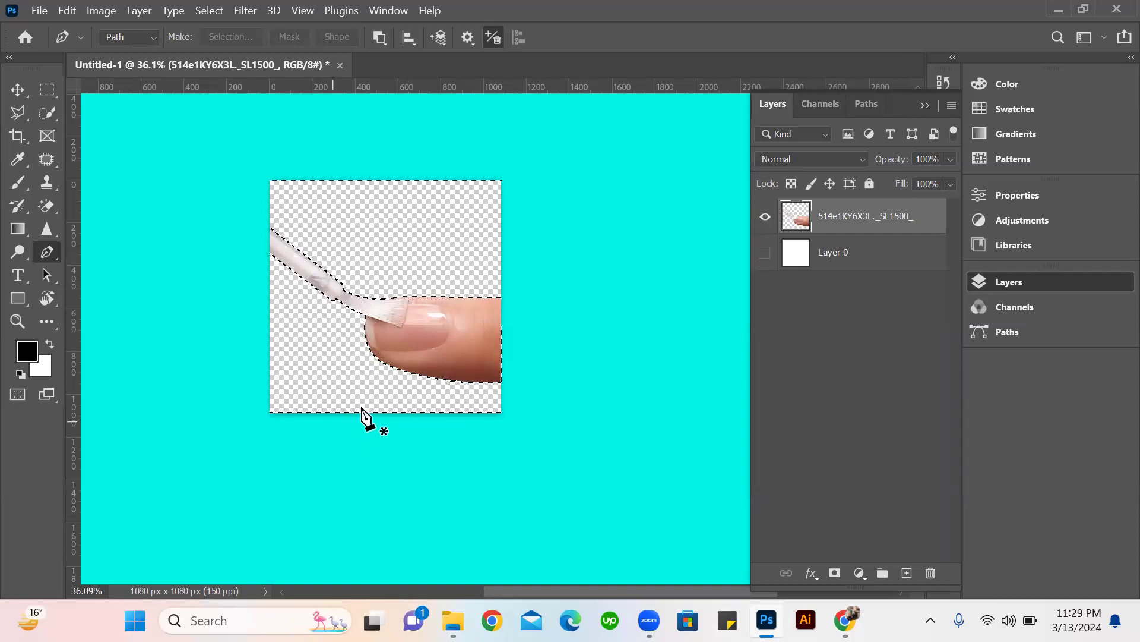
{"action": "key", "text": "ctrl+d"}
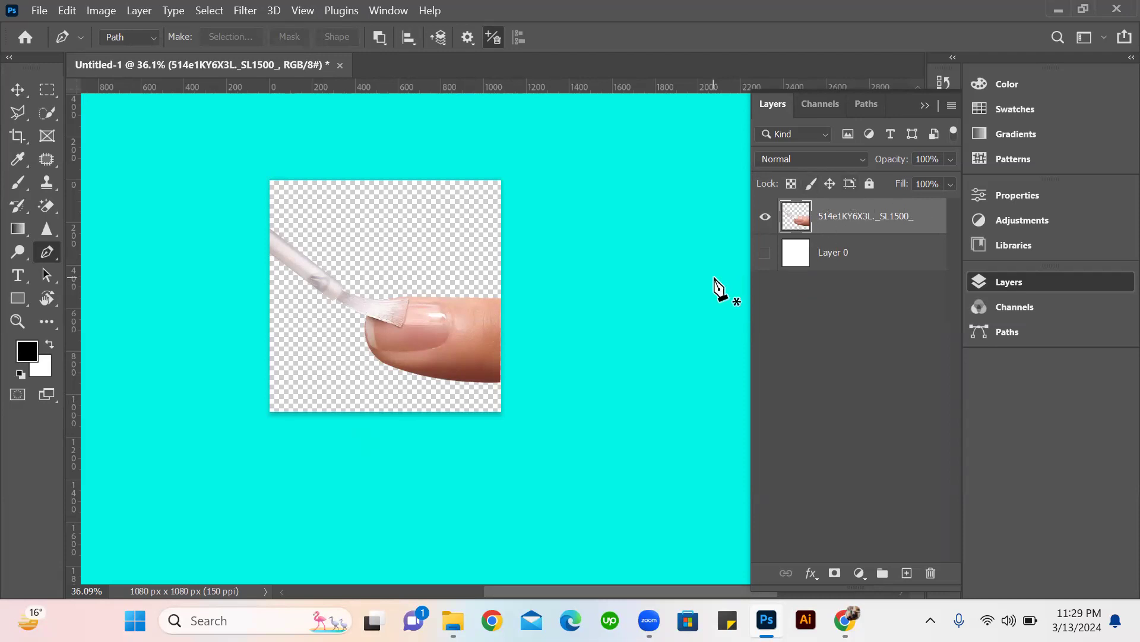
Add a new layer directly above the hidden Layer 0, fill it with white and finally black, and inspect the cutout's edges against it.
{"action": "left_click", "coordinate": [898, 260]}
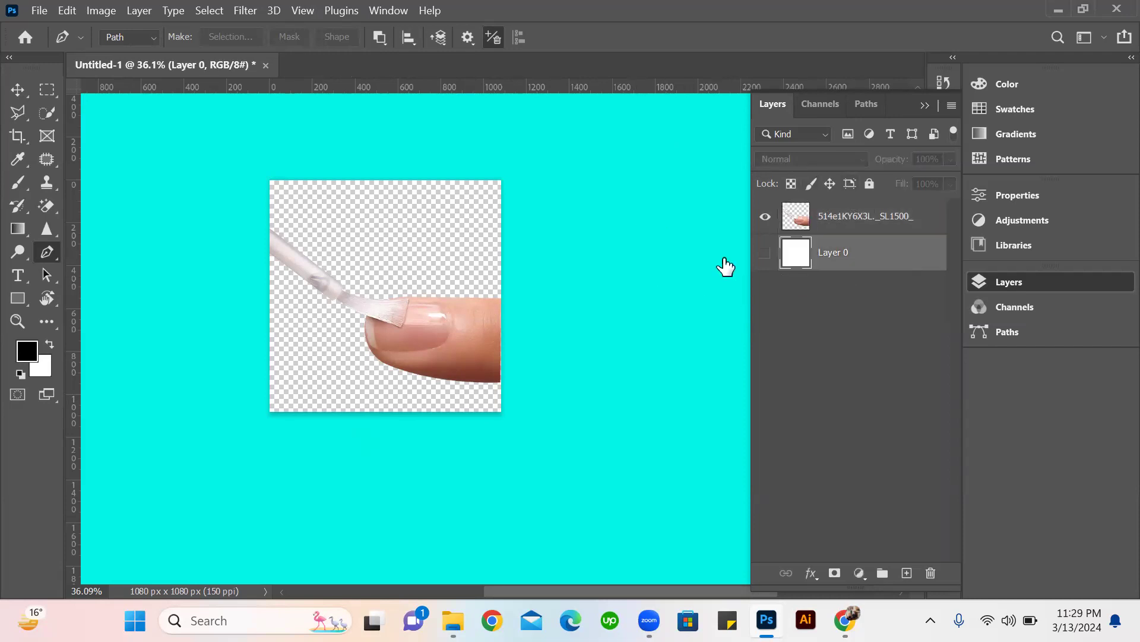
{"action": "left_click", "coordinate": [766, 254]}
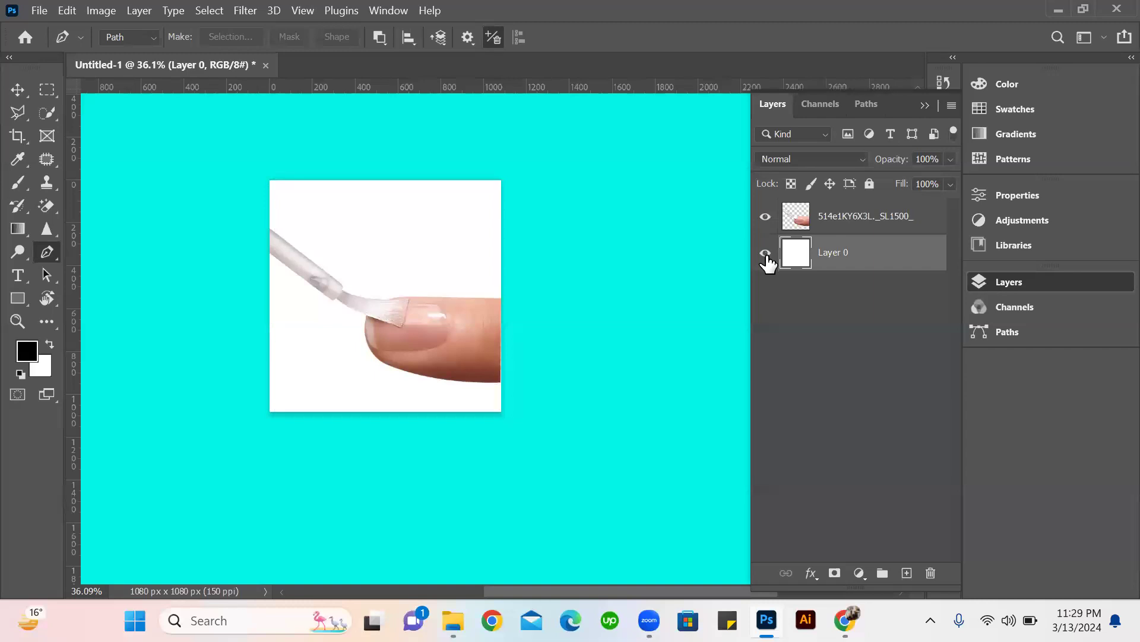
{"action": "left_click", "coordinate": [767, 254]}
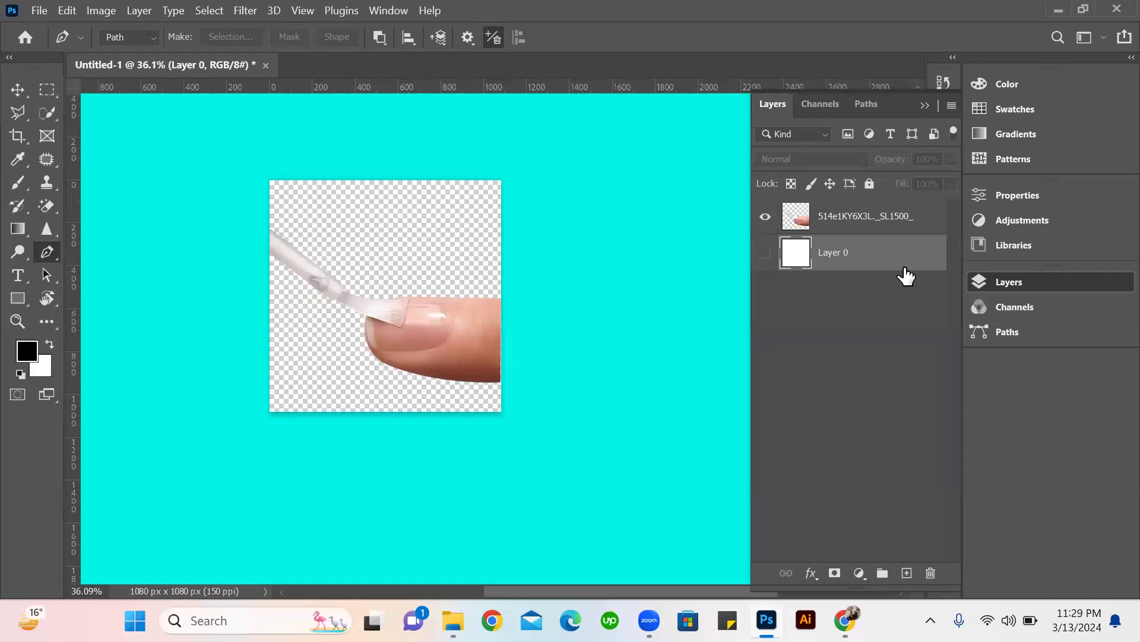
{"action": "left_click", "coordinate": [907, 573]}
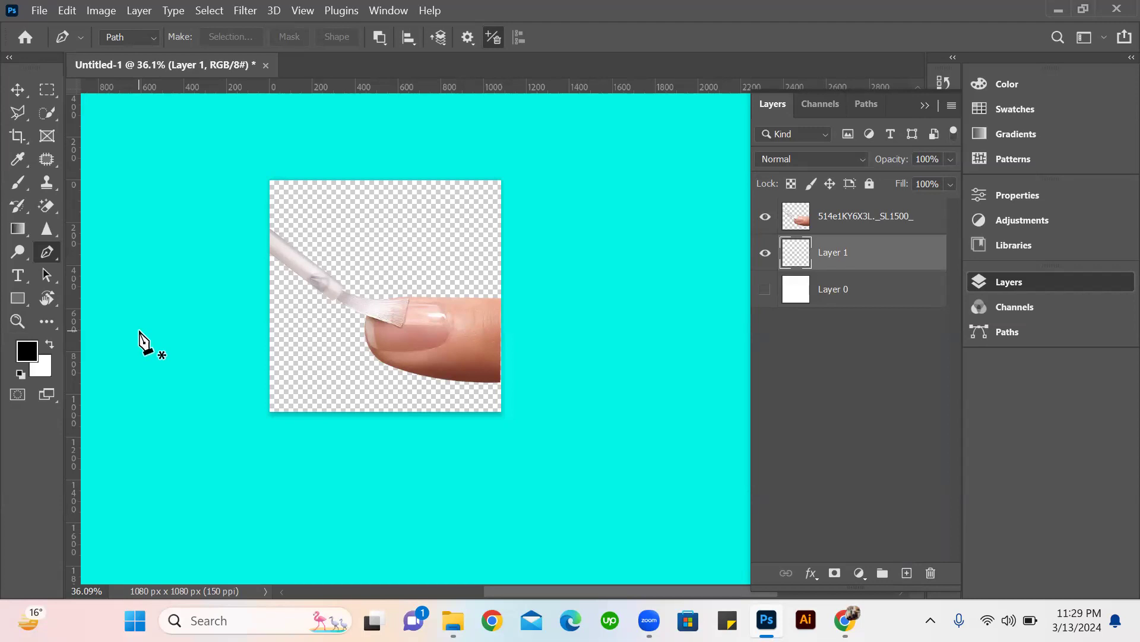
{"action": "key", "text": "ctrl+BackSpace"}
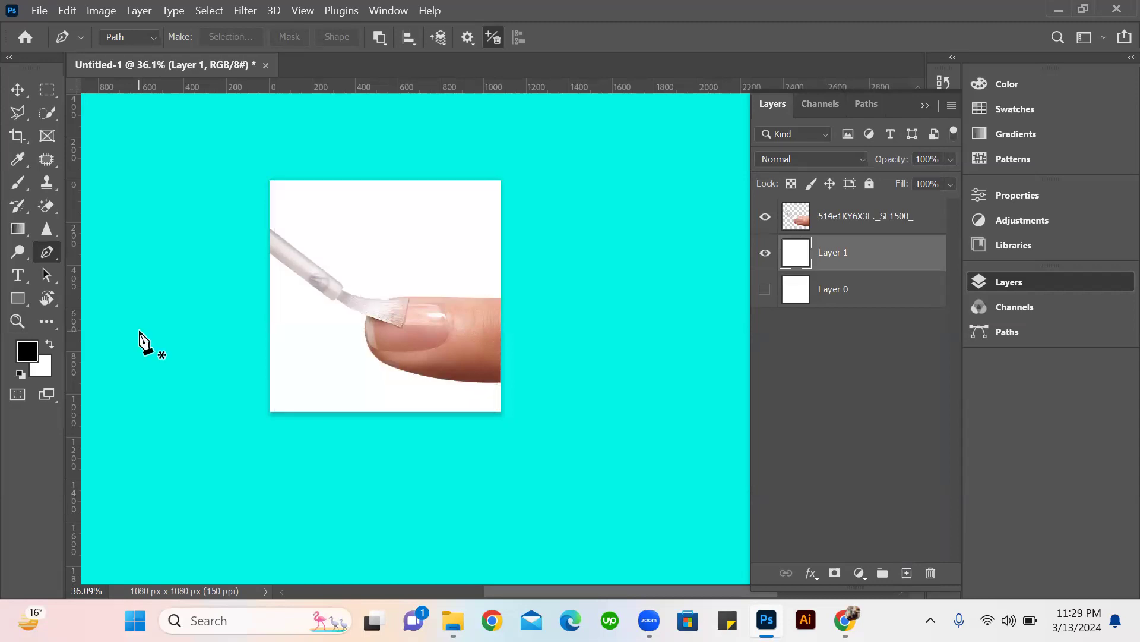
{"action": "key", "text": "alt"}
{"action": "key", "text": "alt+BackSpace"}
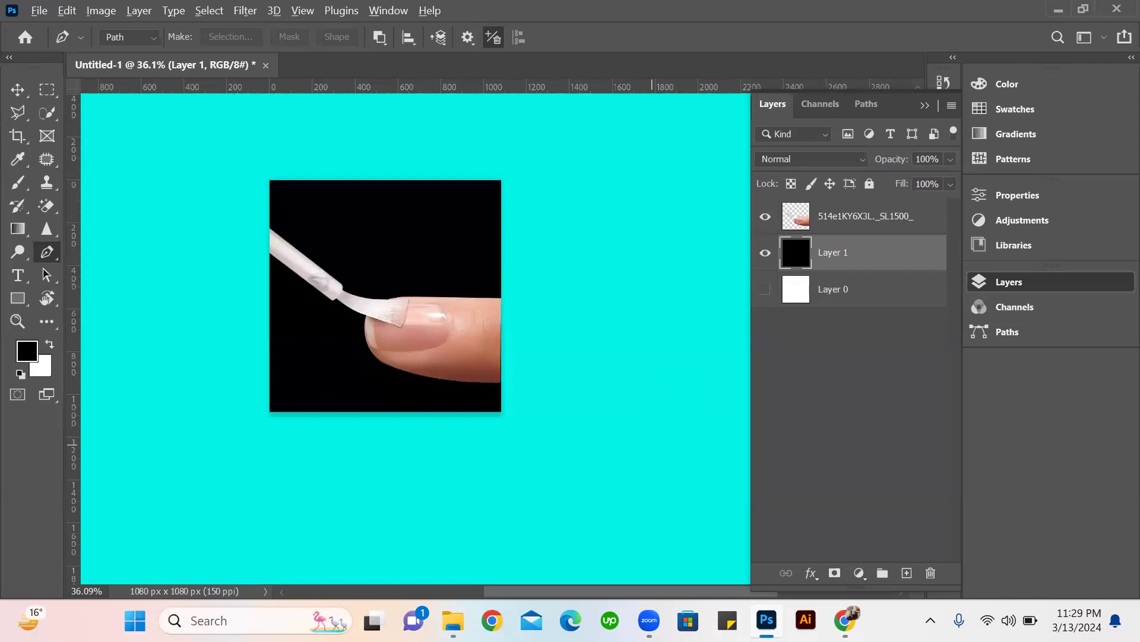
{"action": "scroll", "coordinate": [255, 496], "scroll_direction": "up", "scroll_amount": 5}
{"action": "scroll", "coordinate": [435, 421], "scroll_direction": "down", "scroll_amount": 4}
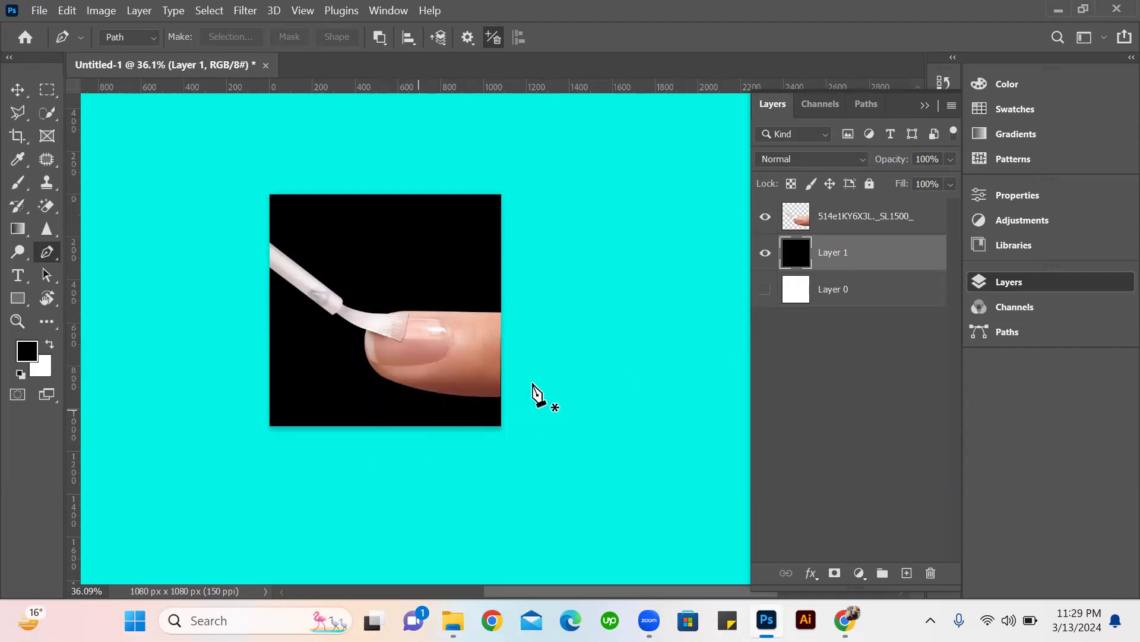
{"action": "scroll", "coordinate": [385, 369], "scroll_direction": "up", "scroll_amount": 4}
{"action": "scroll", "coordinate": [420, 350], "scroll_direction": "down", "scroll_amount": 3}
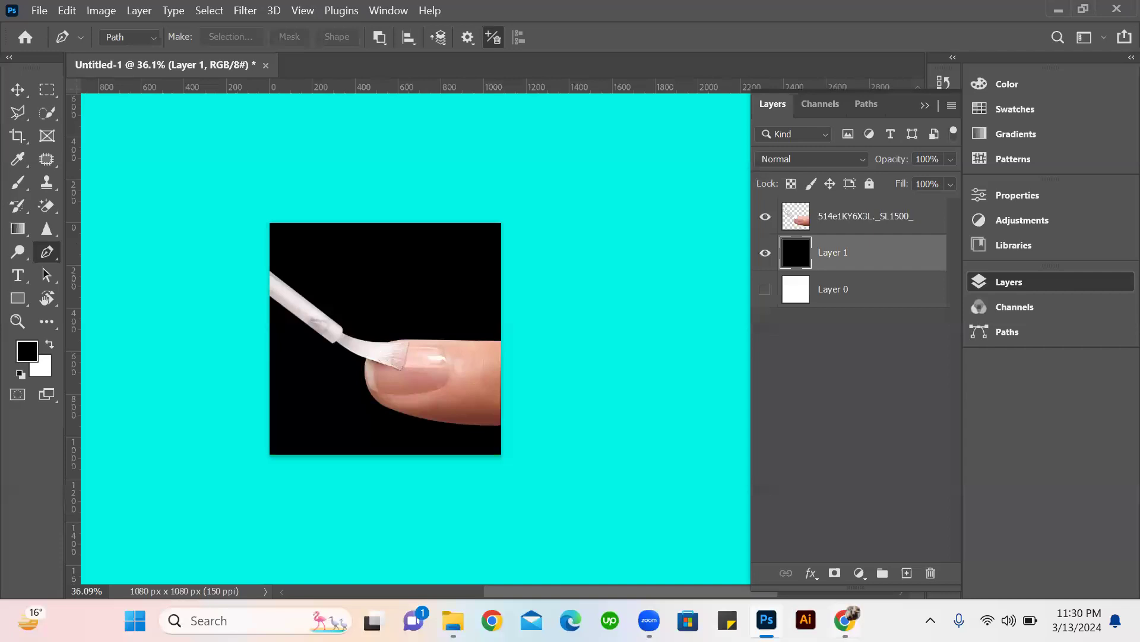
Switch to Chrome and open a new tab ready for a Google search.
{"action": "left_click", "coordinate": [845, 620]}
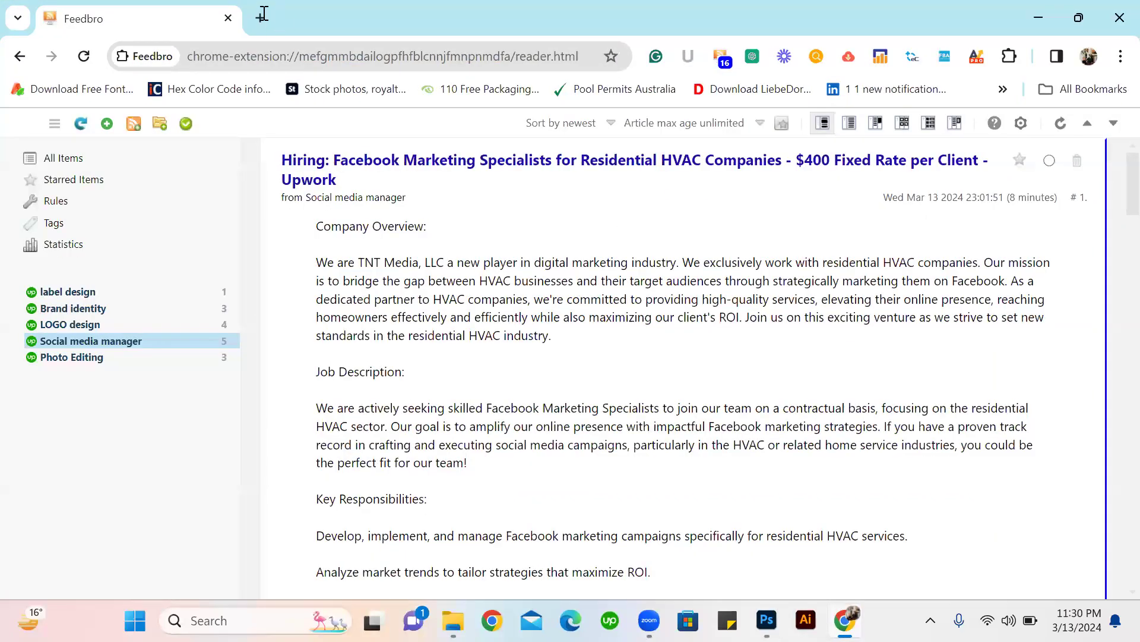
{"action": "left_click", "coordinate": [263, 13]}
{"action": "left_click", "coordinate": [517, 404]}
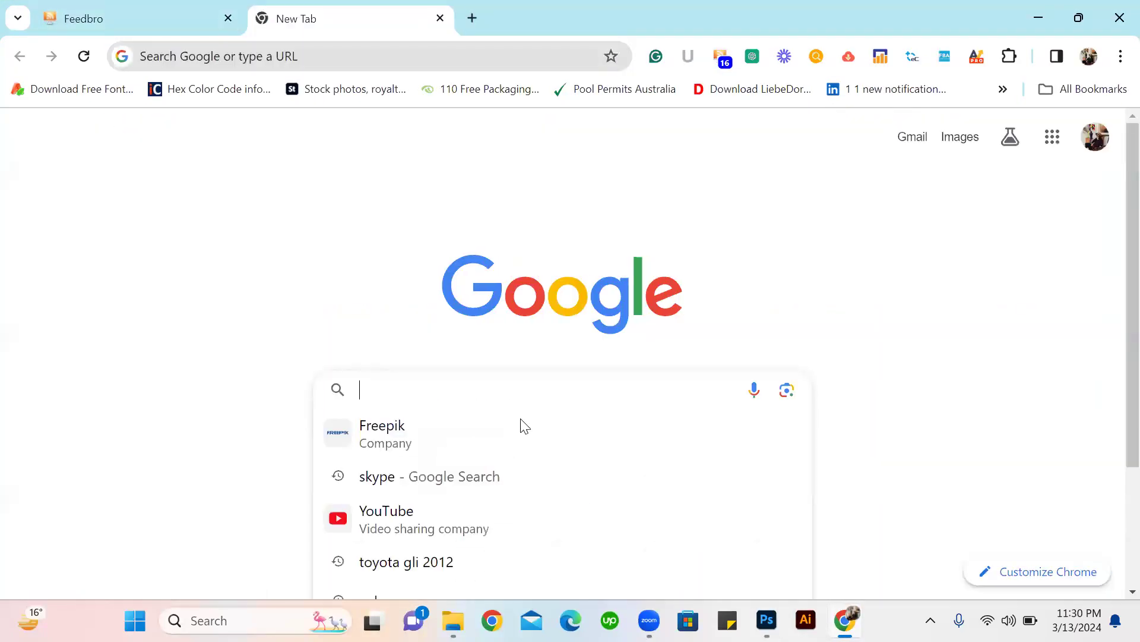
{"action": "type", "text": "baz"}
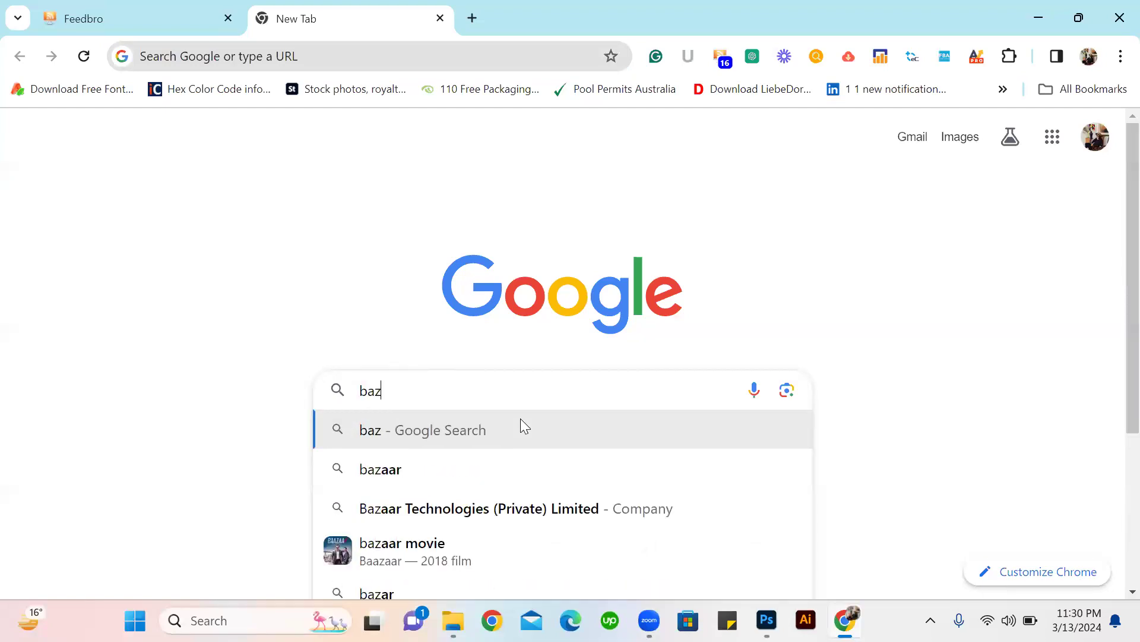
{"action": "type", "text": "eer"}
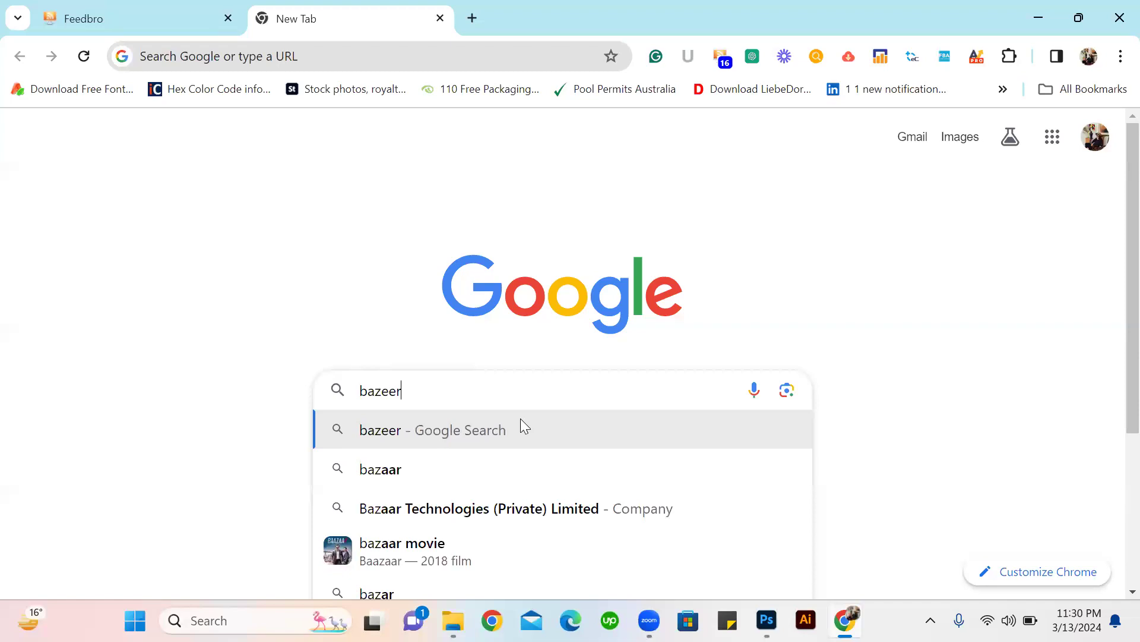
{"action": "key", "text": "ctrl+a"}
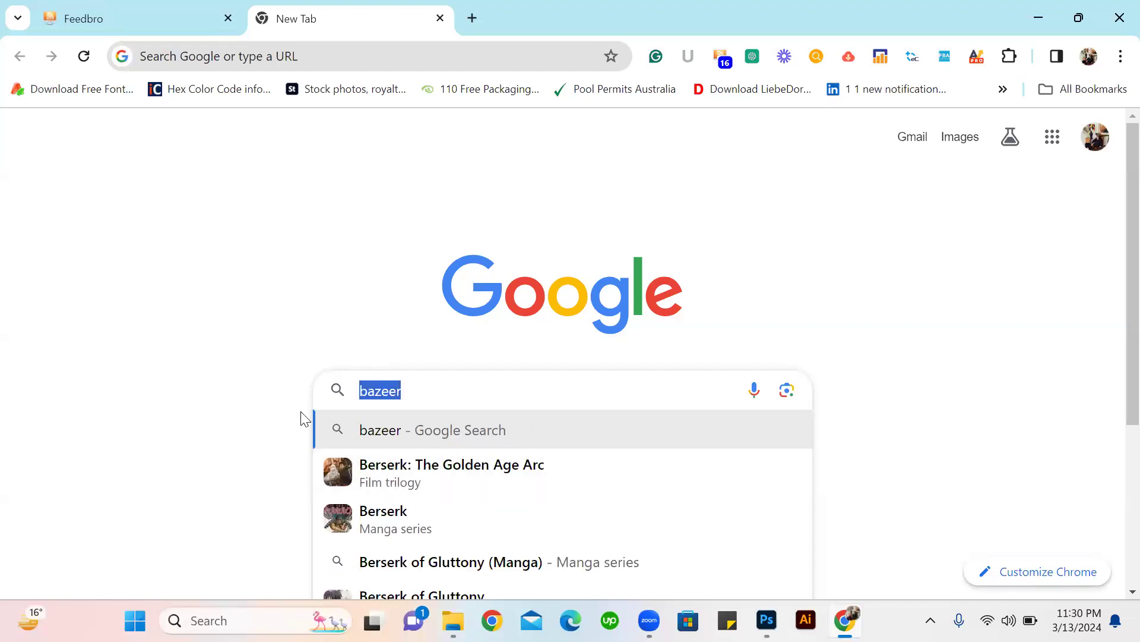
{"action": "key", "text": "BackSpace"}
Search Google for "pen tool game" and open The Bézier Game from the results.
{"action": "type", "text": "pen"}
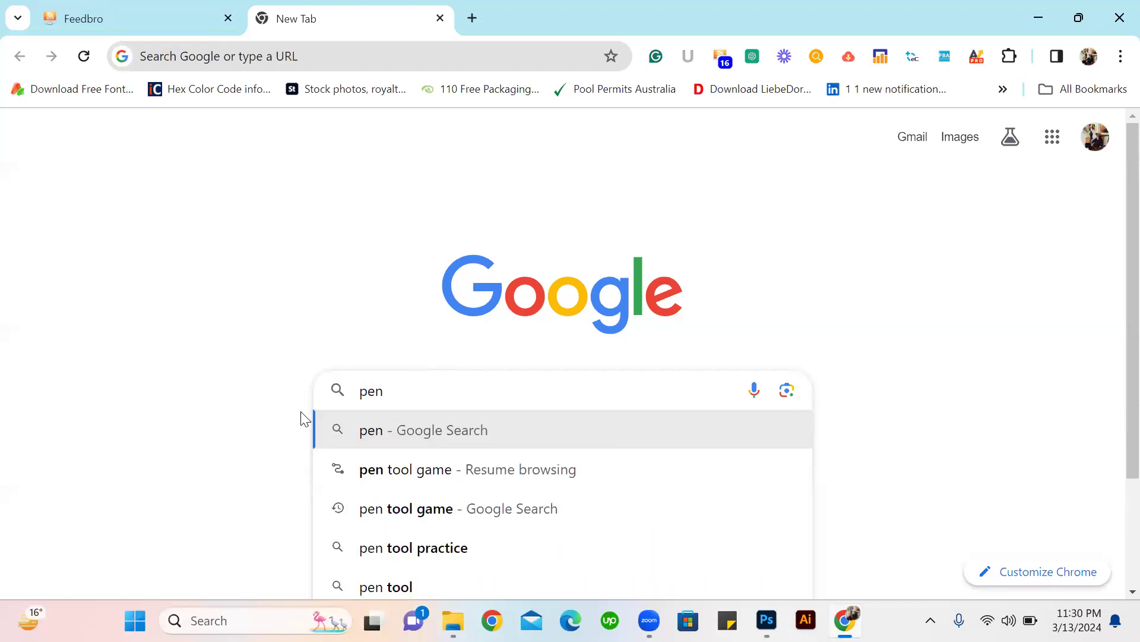
{"action": "key", "text": "Down"}
{"action": "key", "text": "Down"}
{"action": "key", "text": "Return"}
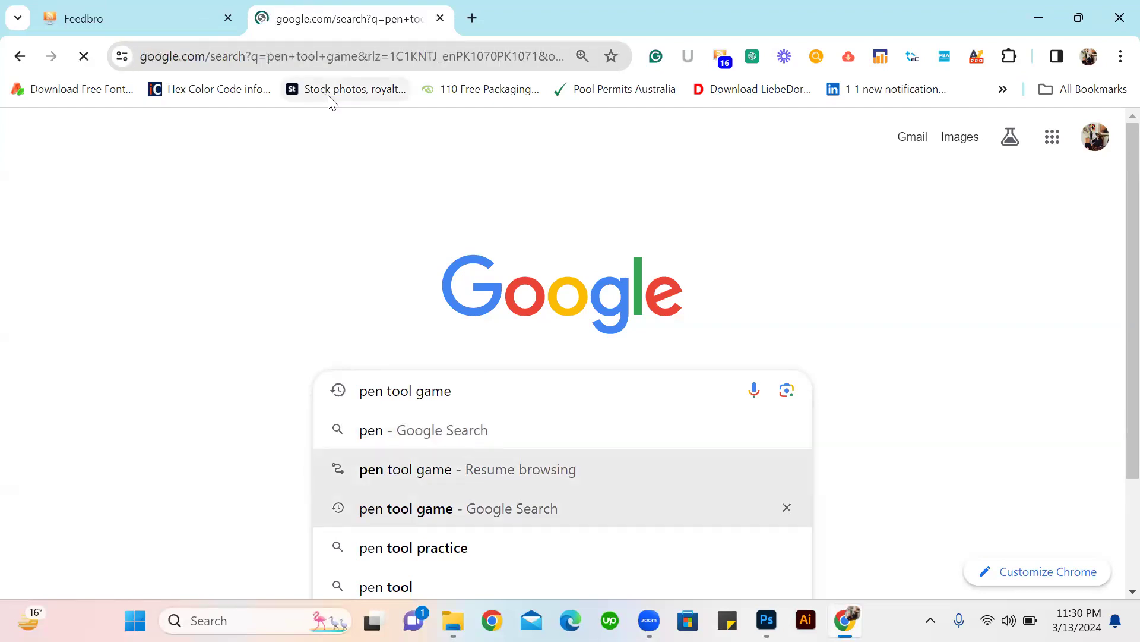
{"action": "scroll", "coordinate": [190, 344], "scroll_direction": "down", "scroll_amount": 2}
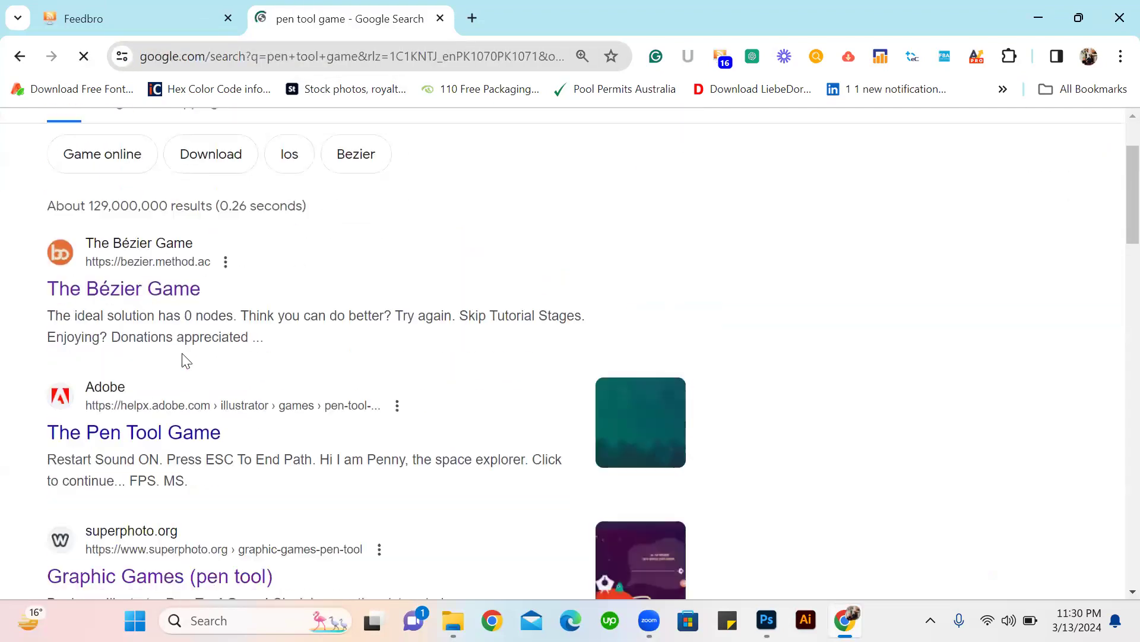
{"action": "left_click", "coordinate": [152, 289]}
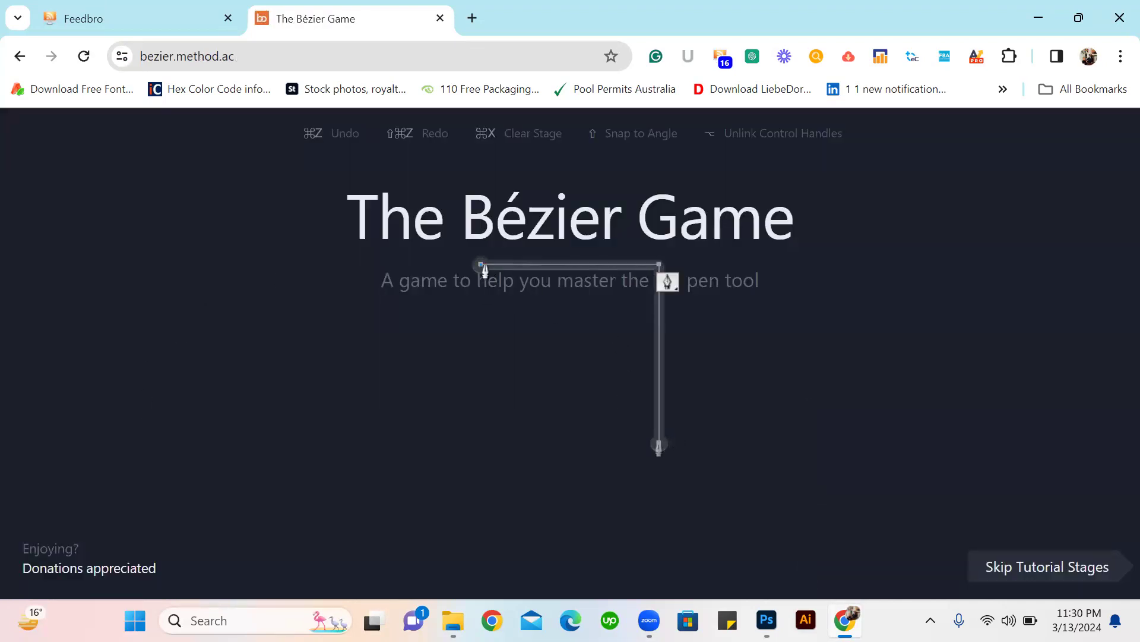
Trace the first stage's angled line with three corner nodes, undoing the first attempt at the starting node.
{"action": "left_click_drag", "start_coordinate": [480, 264], "coordinate": [637, 269]}
{"action": "key", "text": "ctrl+z"}
{"action": "left_click", "coordinate": [481, 265]}
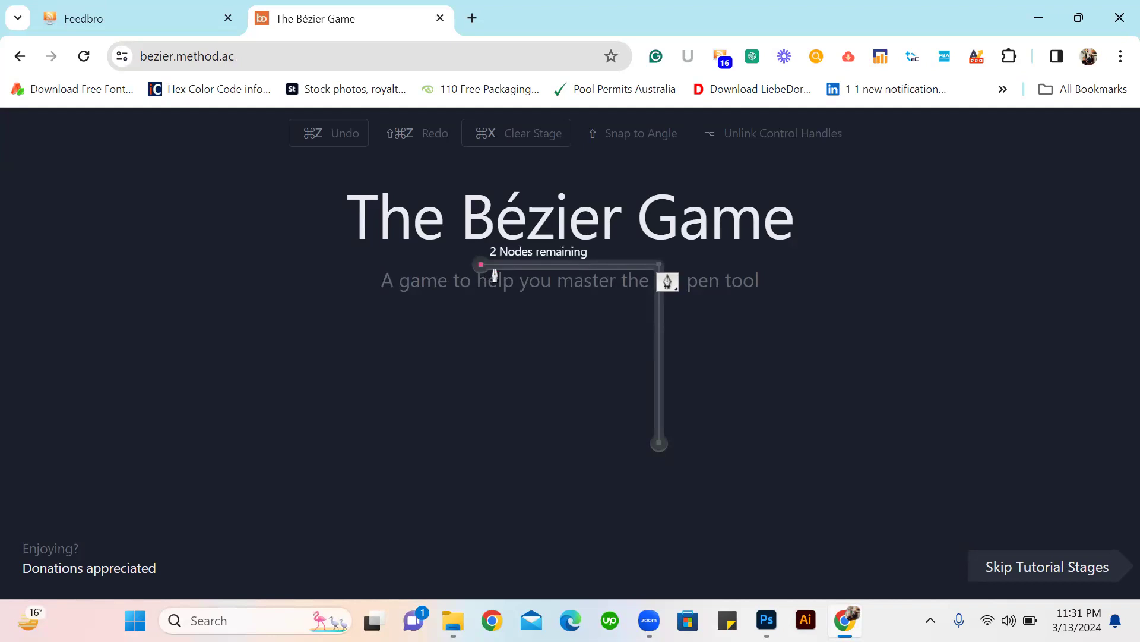
{"action": "left_click", "coordinate": [659, 265]}
{"action": "left_click", "coordinate": [661, 444]}
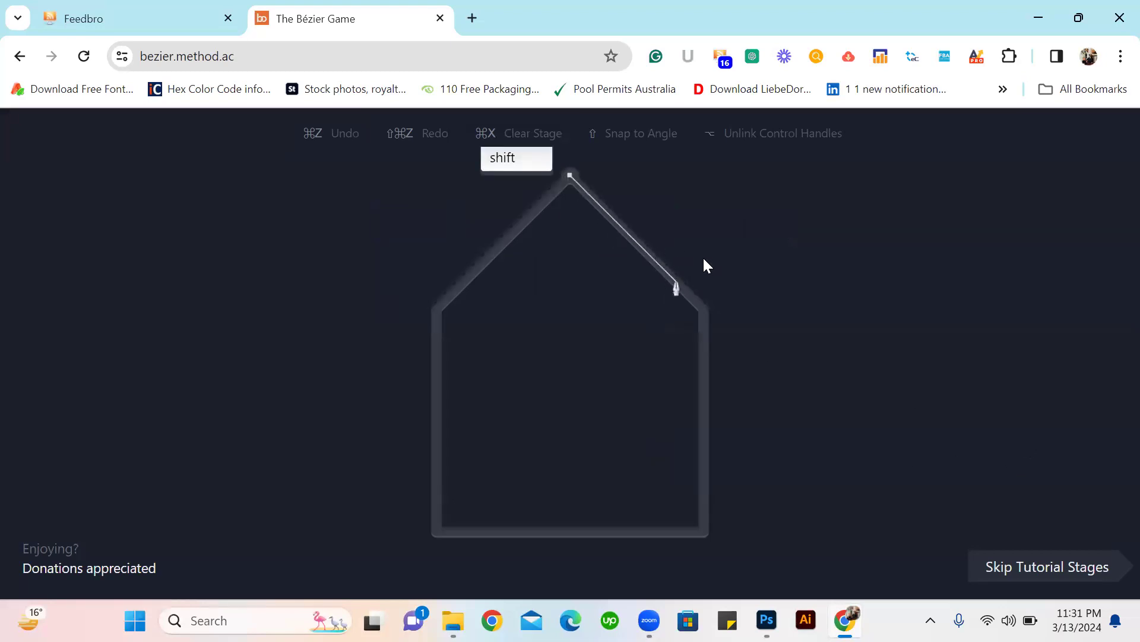
Trace the house outline with straight segments from the roof peak down the right wall to the lower-right corner.
{"action": "left_click", "coordinate": [569, 175]}
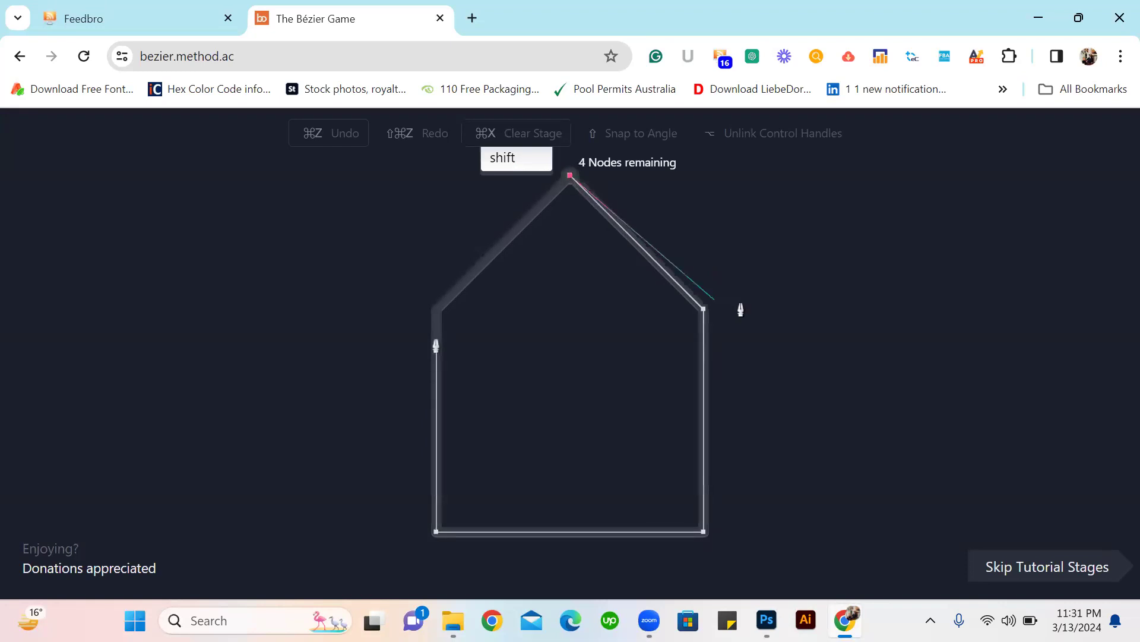
{"action": "left_click", "coordinate": [703, 310]}
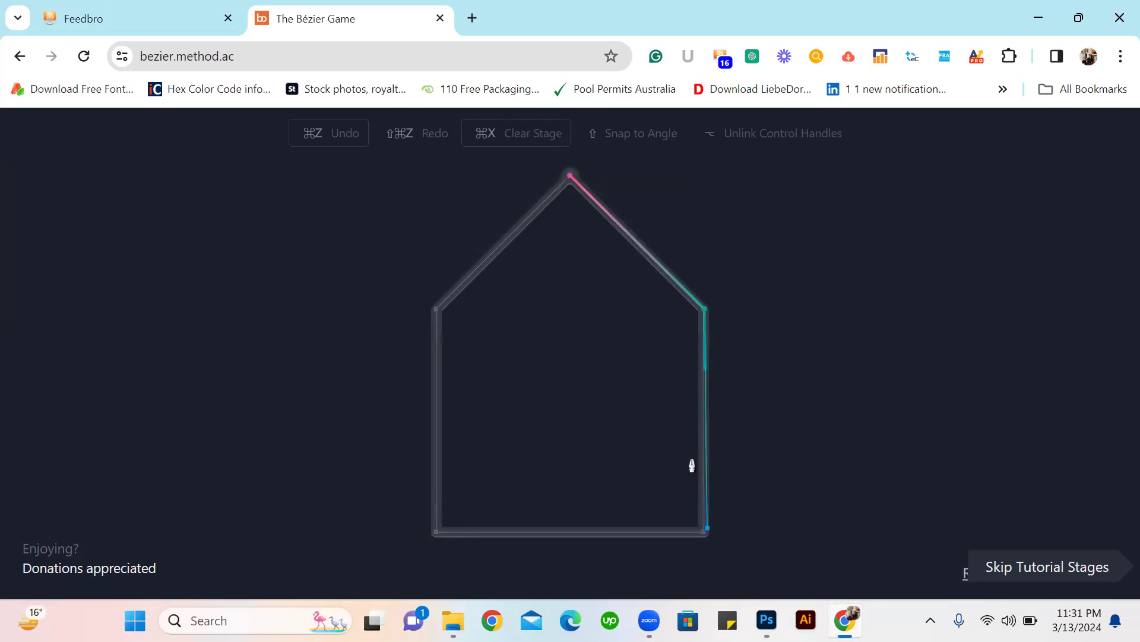
{"action": "left_click", "coordinate": [692, 464]}
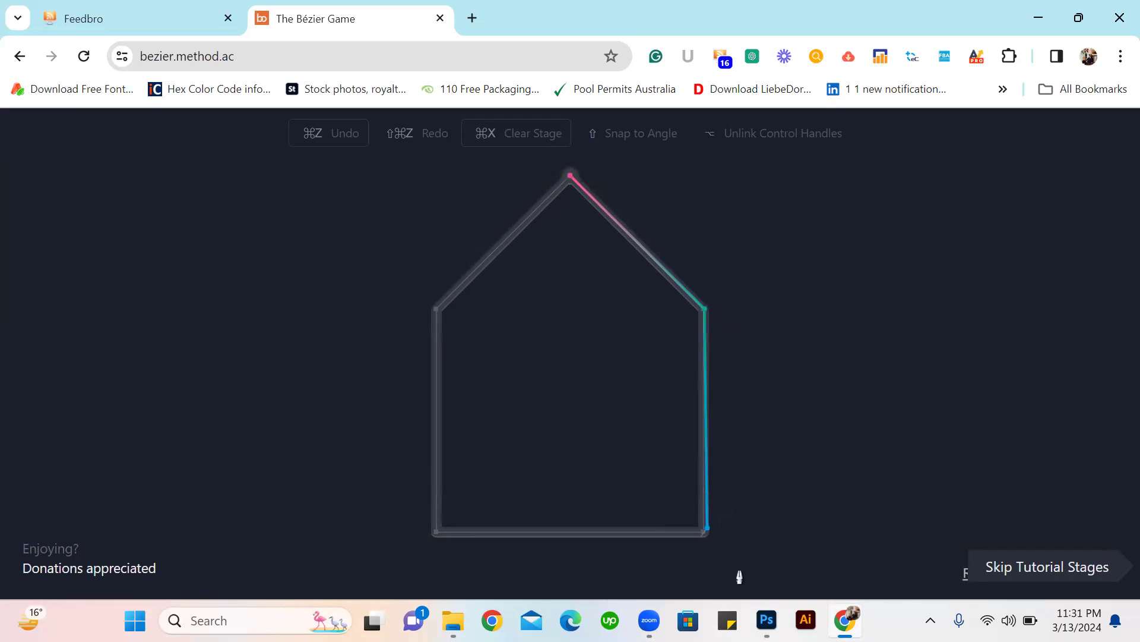
{"action": "key", "text": "ctrl+z"}
{"action": "key", "text": "ctrl+shift+z"}
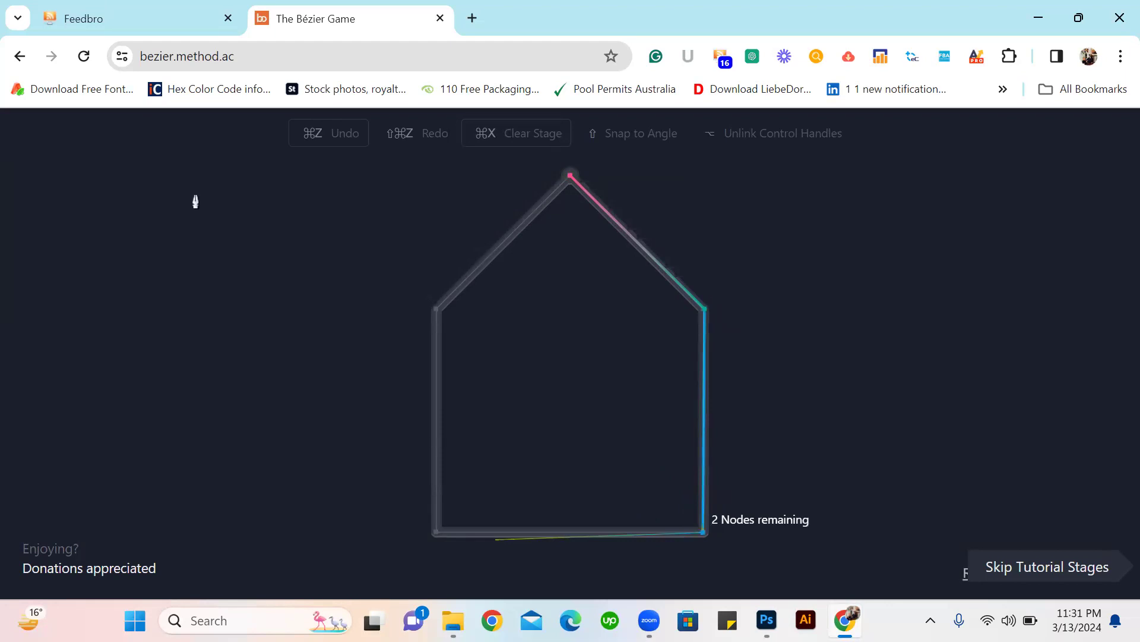
Return to the pen tool game search results and open the Graphic Games (pen tool) page from superphoto.org.
{"action": "left_click", "coordinate": [20, 56]}
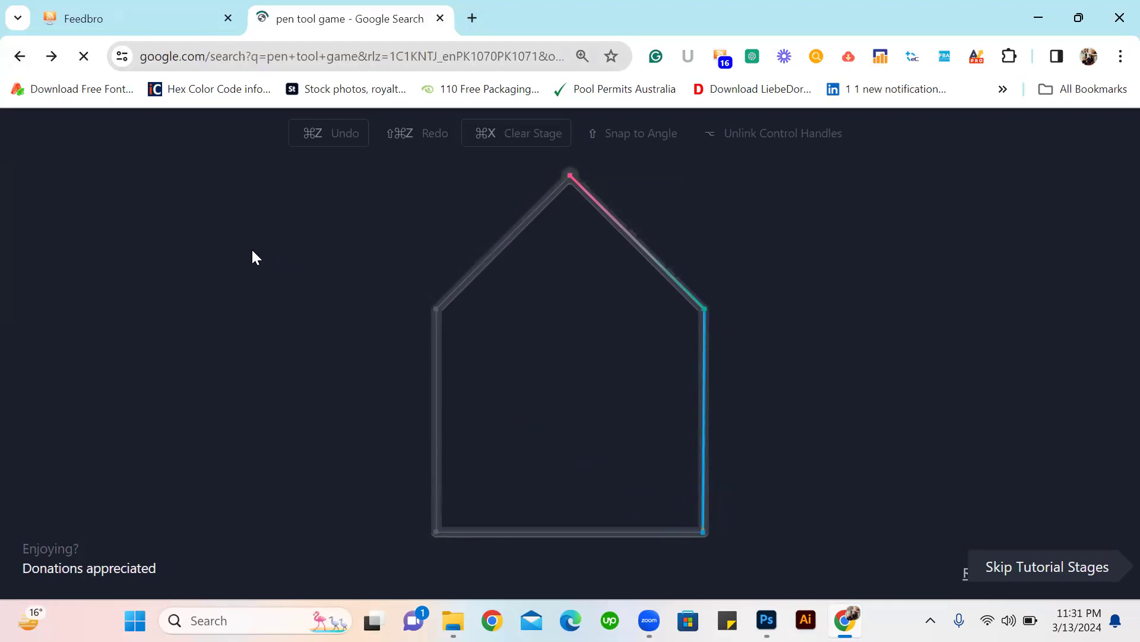
{"action": "scroll", "coordinate": [463, 257], "scroll_direction": "down", "scroll_amount": 2}
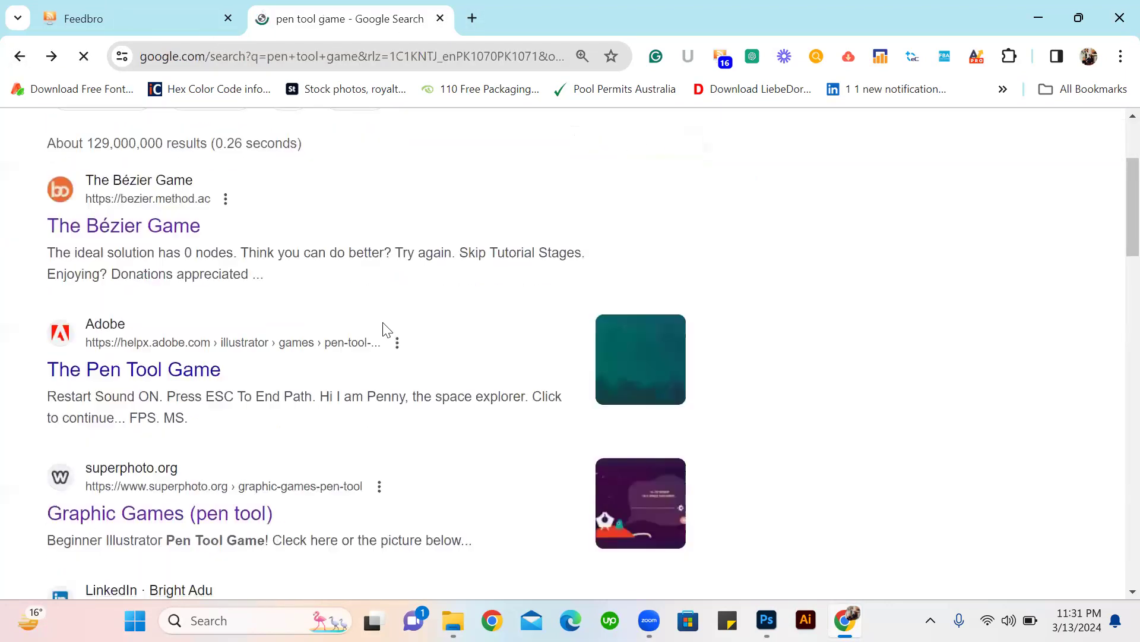
{"action": "scroll", "coordinate": [433, 322], "scroll_direction": "down", "scroll_amount": 2}
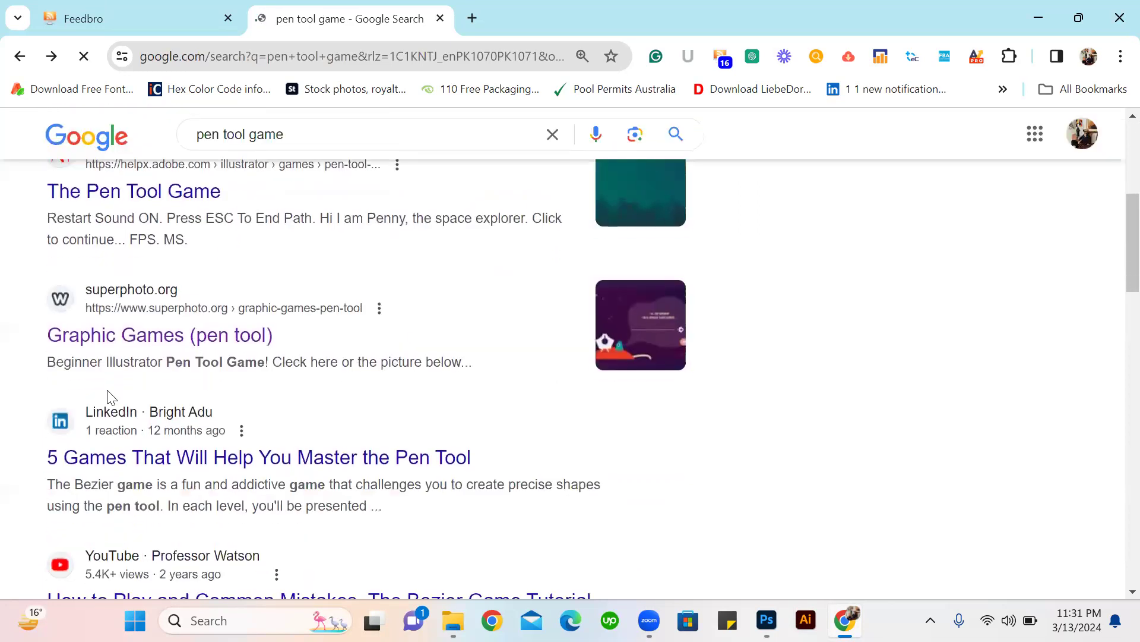
{"action": "left_click", "coordinate": [127, 344]}
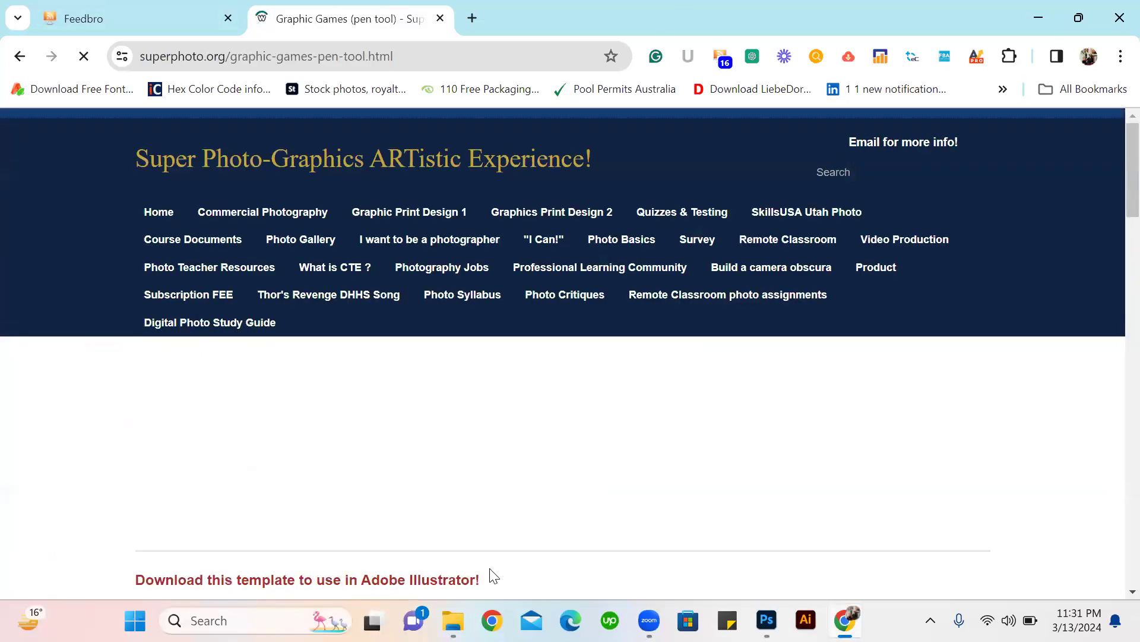
Look through the Graphic Games page for its pen tool games, downloadable template and Illustrator tutorial videos.
{"action": "scroll", "coordinate": [560, 314], "scroll_direction": "down", "scroll_amount": 8}
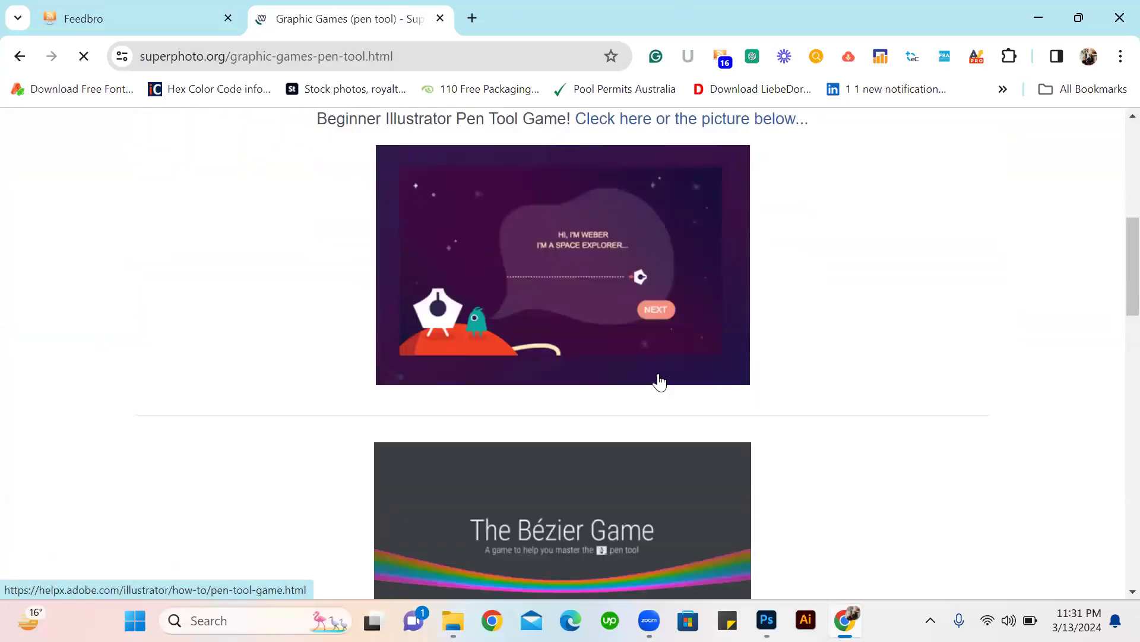
{"action": "scroll", "coordinate": [581, 492], "scroll_direction": "down", "scroll_amount": 10}
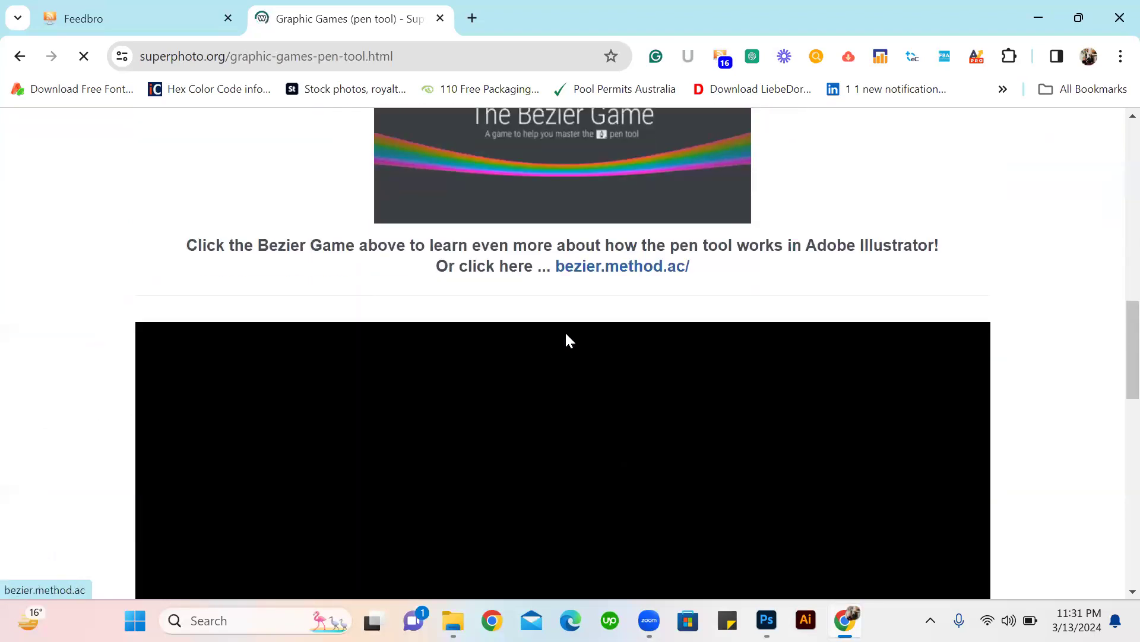
{"action": "scroll", "coordinate": [598, 361], "scroll_direction": "down", "scroll_amount": 10}
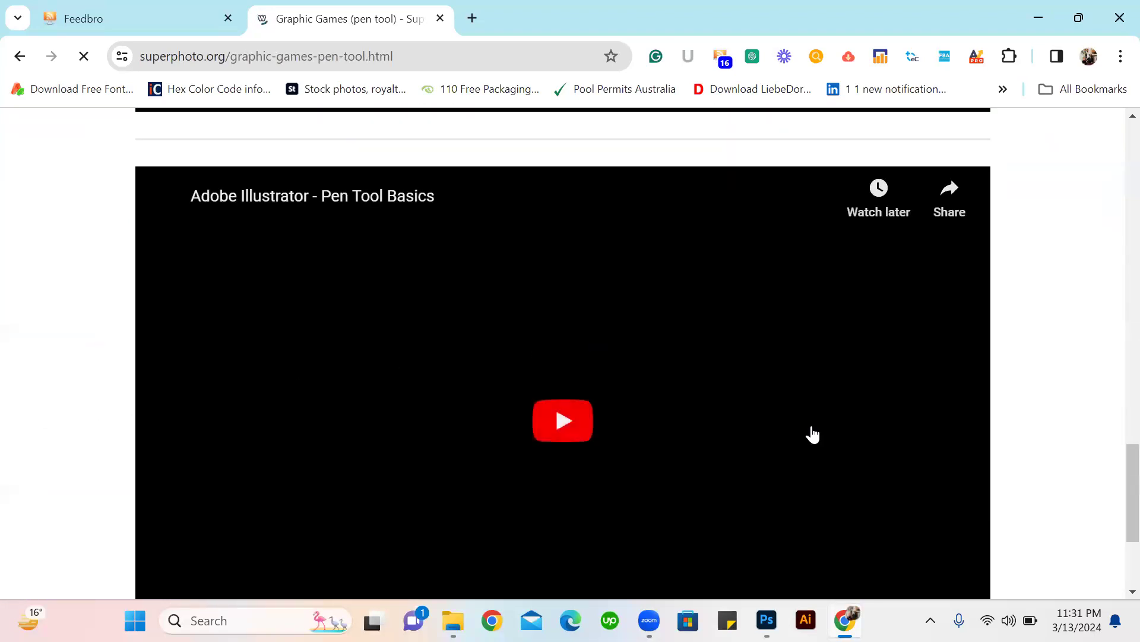
{"action": "scroll", "coordinate": [575, 310], "scroll_direction": "down", "scroll_amount": 2}
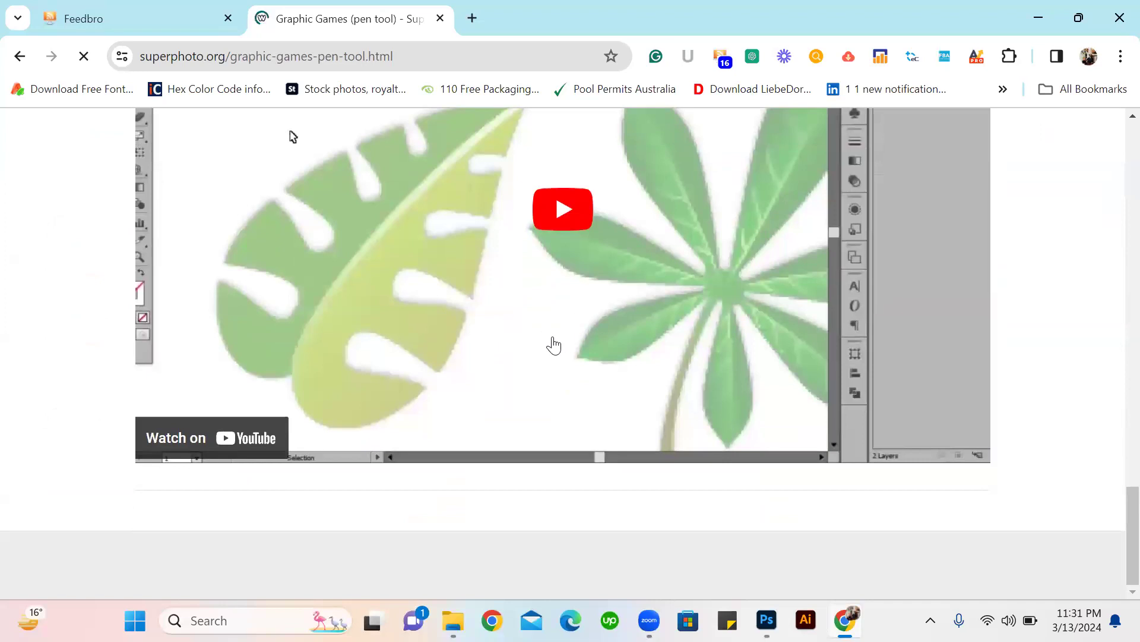
{"action": "scroll", "coordinate": [552, 344], "scroll_direction": "up", "scroll_amount": 5}
{"action": "scroll", "coordinate": [553, 344], "scroll_direction": "up", "scroll_amount": 12}
{"action": "scroll", "coordinate": [553, 354], "scroll_direction": "down", "scroll_amount": 5}
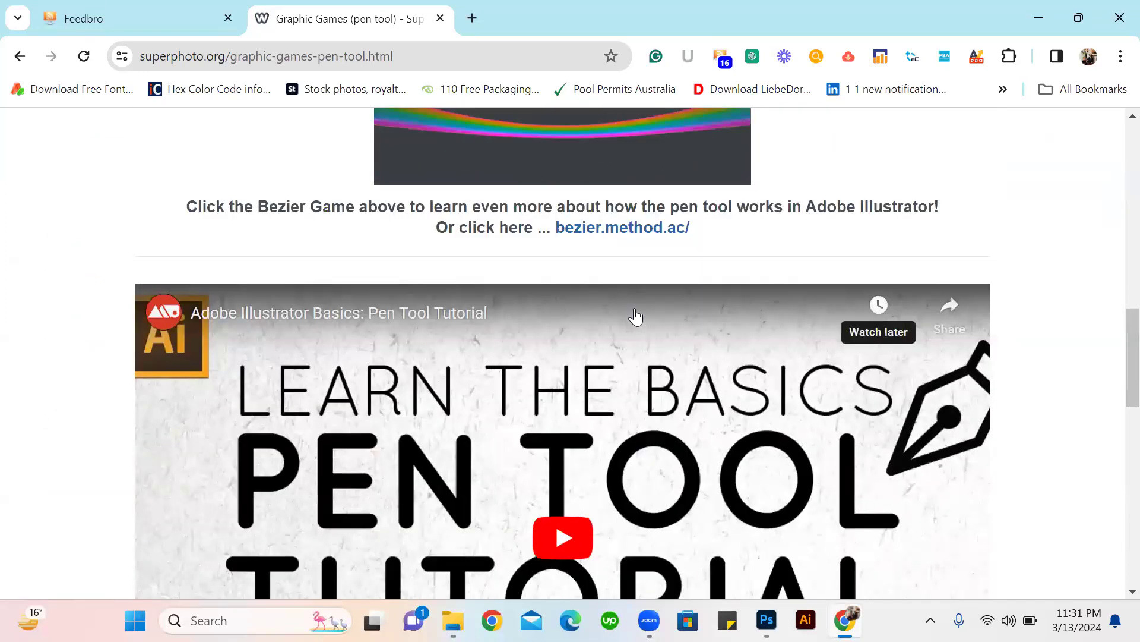
{"action": "scroll", "coordinate": [553, 355], "scroll_direction": "up", "scroll_amount": 10}
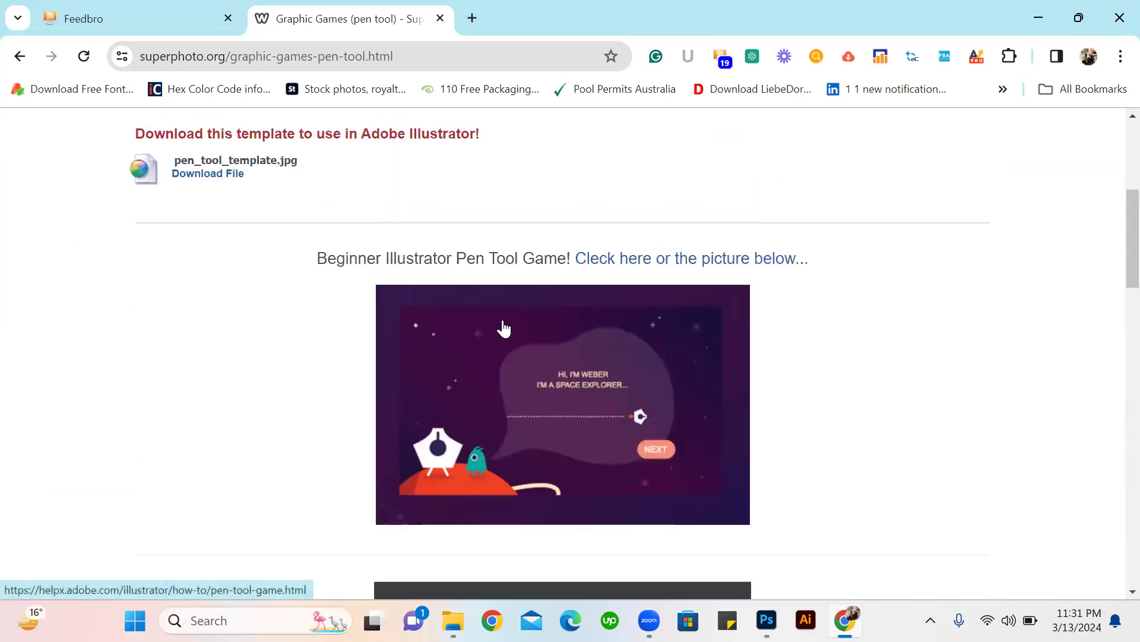
{"action": "scroll", "coordinate": [517, 330], "scroll_direction": "down", "scroll_amount": 3}
{"action": "scroll", "coordinate": [523, 334], "scroll_direction": "down", "scroll_amount": 4}
{"action": "scroll", "coordinate": [583, 339], "scroll_direction": "up", "scroll_amount": 1}
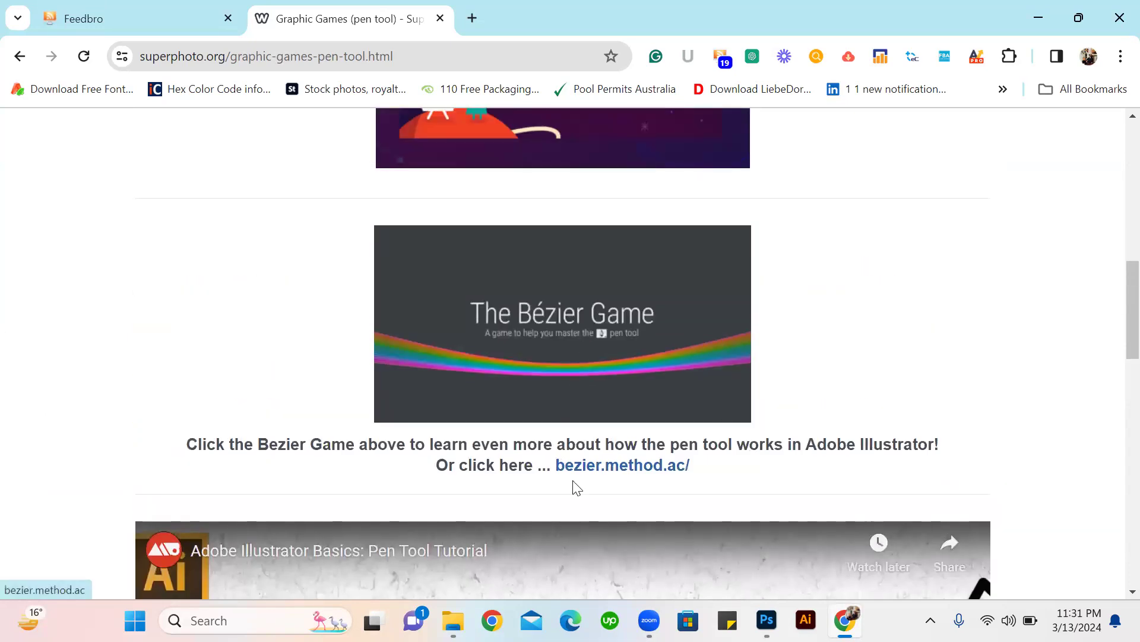
Open the link to the Beginner Illustrator Pen Tool Game.
{"action": "scroll", "coordinate": [408, 417], "scroll_direction": "up", "scroll_amount": 1}
{"action": "scroll", "coordinate": [408, 416], "scroll_direction": "up", "scroll_amount": 5}
{"action": "left_click", "coordinate": [659, 261]}
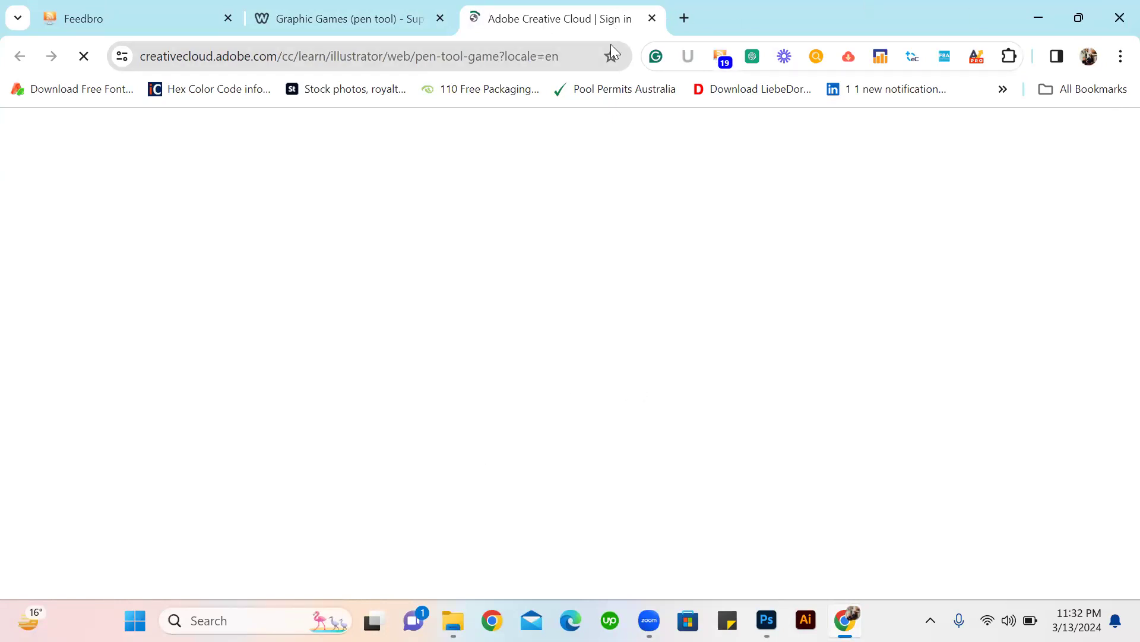
Close the Graphic Games and Adobe Creative Cloud tabs, and minimise Chrome and Photoshop to reach the image folder.
{"action": "left_click", "coordinate": [298, 24]}
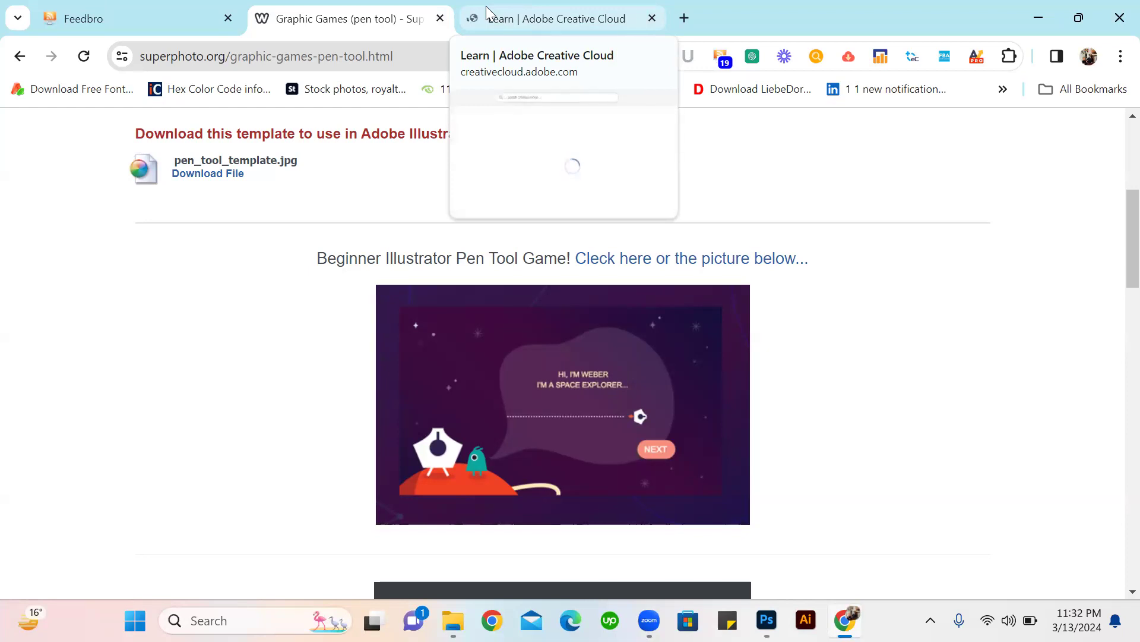
{"action": "left_click", "coordinate": [443, 20]}
{"action": "left_click", "coordinate": [440, 19]}
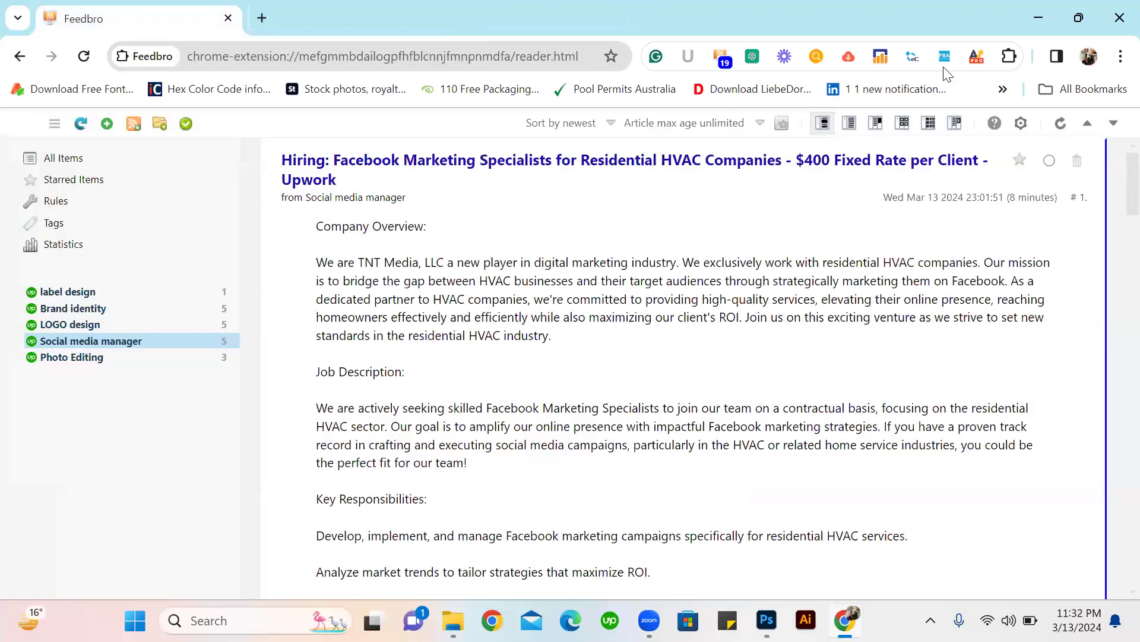
{"action": "left_click", "coordinate": [1038, 18]}
{"action": "left_click", "coordinate": [1065, 4]}
Place the pink image 71plXTLOLwL._SL1500_ from New folder into the Untitled-1 document in Photoshop.
{"action": "scroll", "coordinate": [448, 480], "scroll_direction": "down", "scroll_amount": 3}
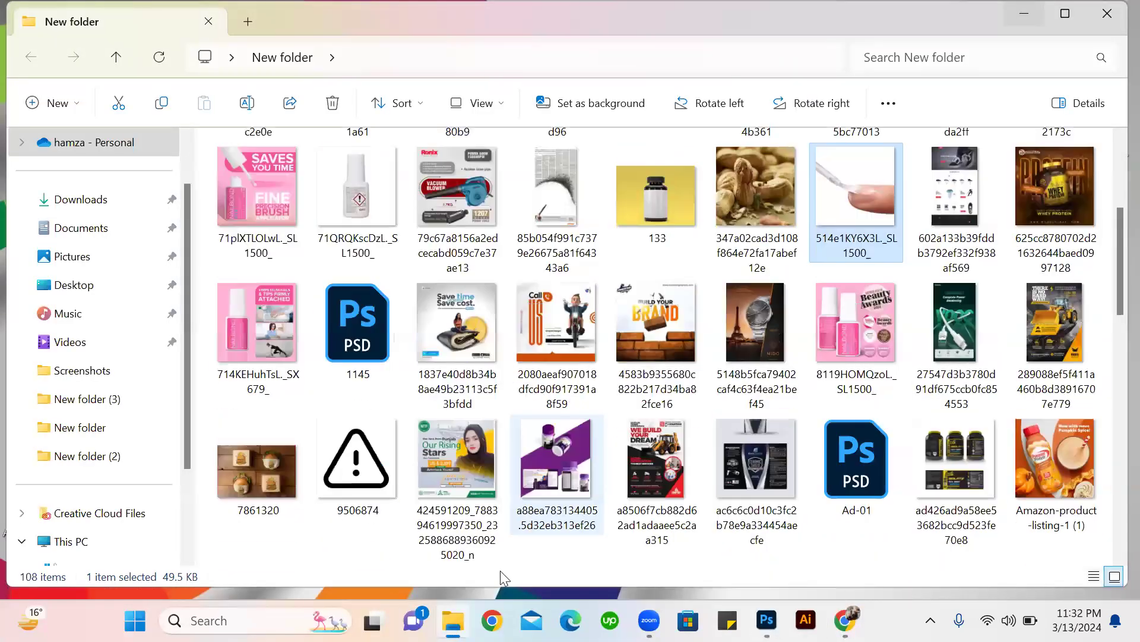
{"action": "scroll", "coordinate": [860, 400], "scroll_direction": "down", "scroll_amount": 10}
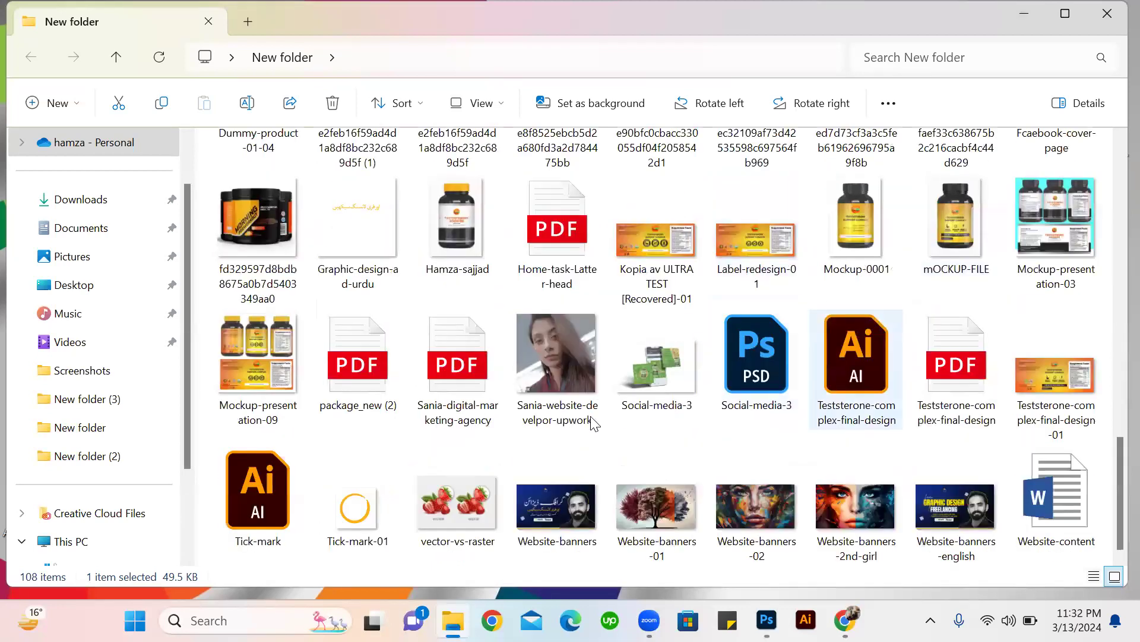
{"action": "scroll", "coordinate": [552, 387], "scroll_direction": "up", "scroll_amount": 15}
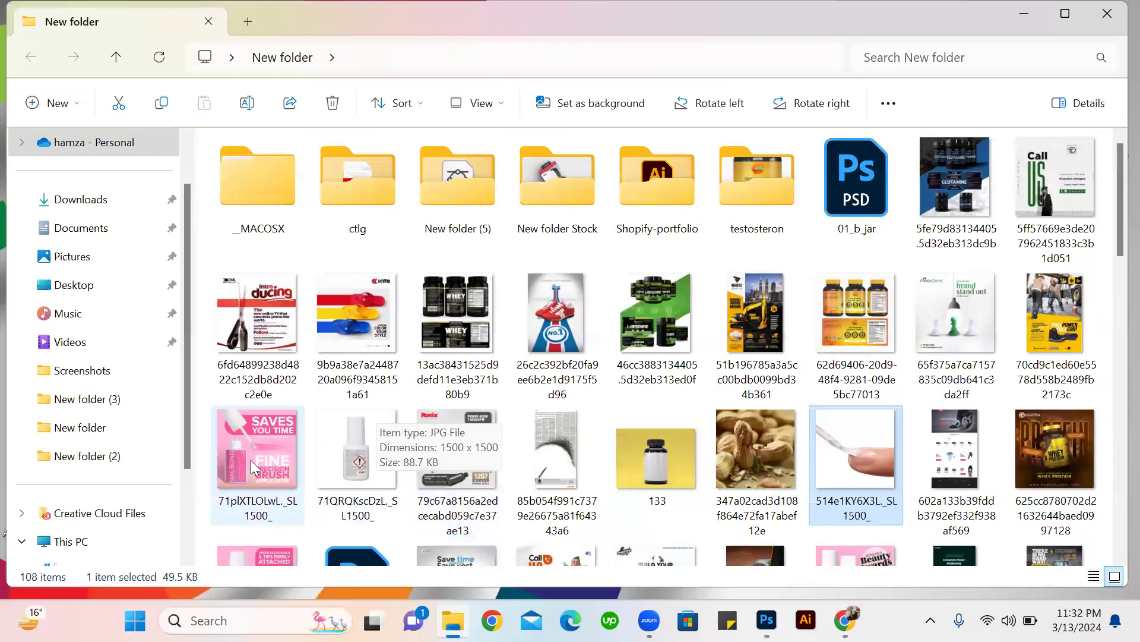
{"action": "left_click", "coordinate": [251, 460]}
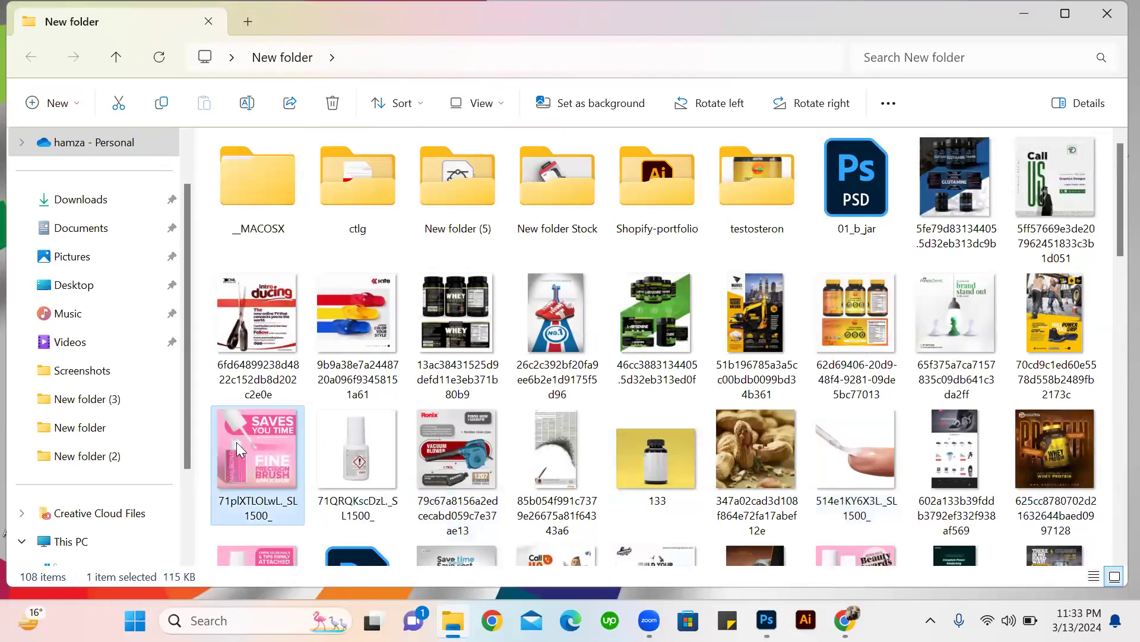
{"action": "left_click_drag", "start_coordinate": [336, 467], "coordinate": [394, 380]}
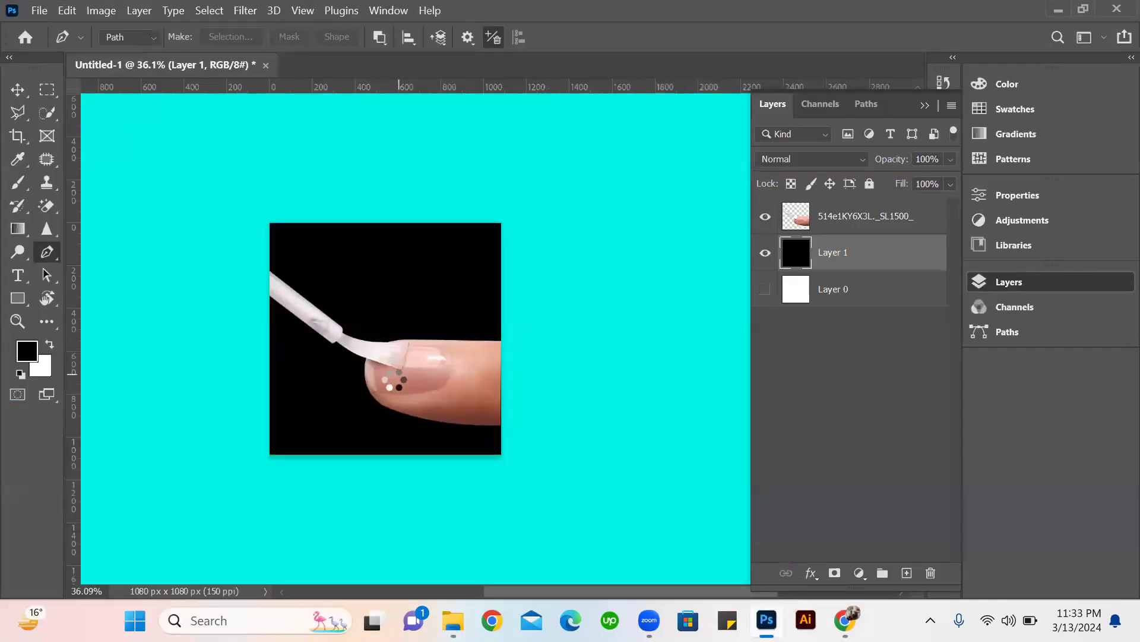
{"action": "left_click", "coordinate": [882, 38]}
Move the finger and brush cutout toward the lower right of the pink image with the Move tool.
{"action": "key", "text": "p"}
{"action": "key", "text": "v"}
{"action": "left_click_drag", "start_coordinate": [425, 421], "coordinate": [573, 483]}
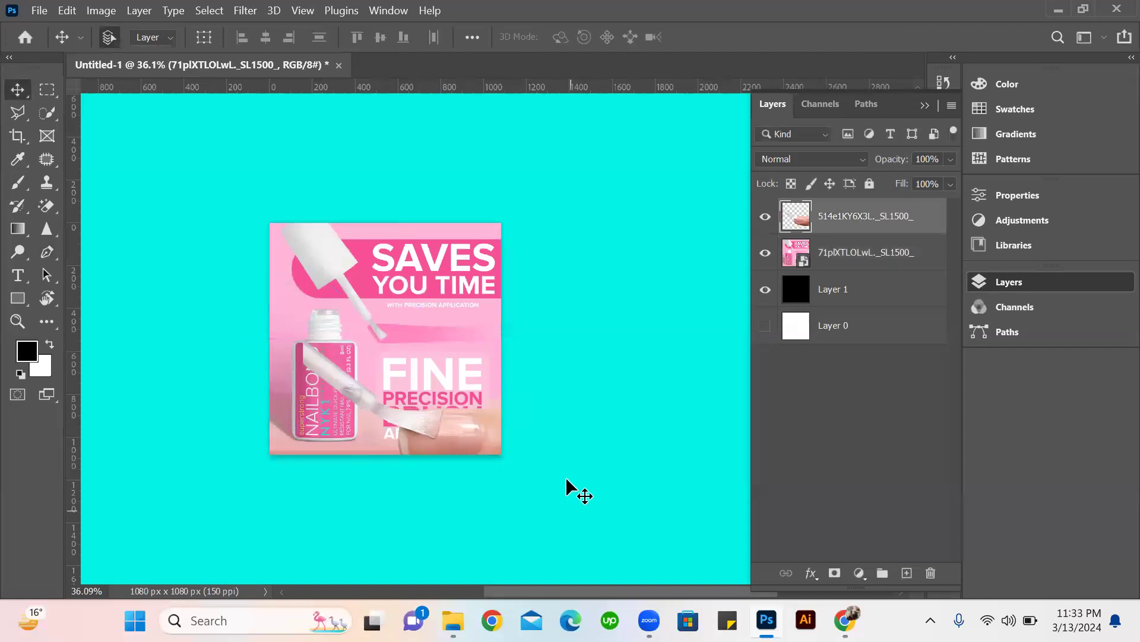
Delete the finger and brush cutout layer and the black Layer 1 beneath the pink image.
{"action": "key", "text": "Delete"}
{"action": "scroll", "coordinate": [344, 344], "scroll_direction": "up", "scroll_amount": 10}
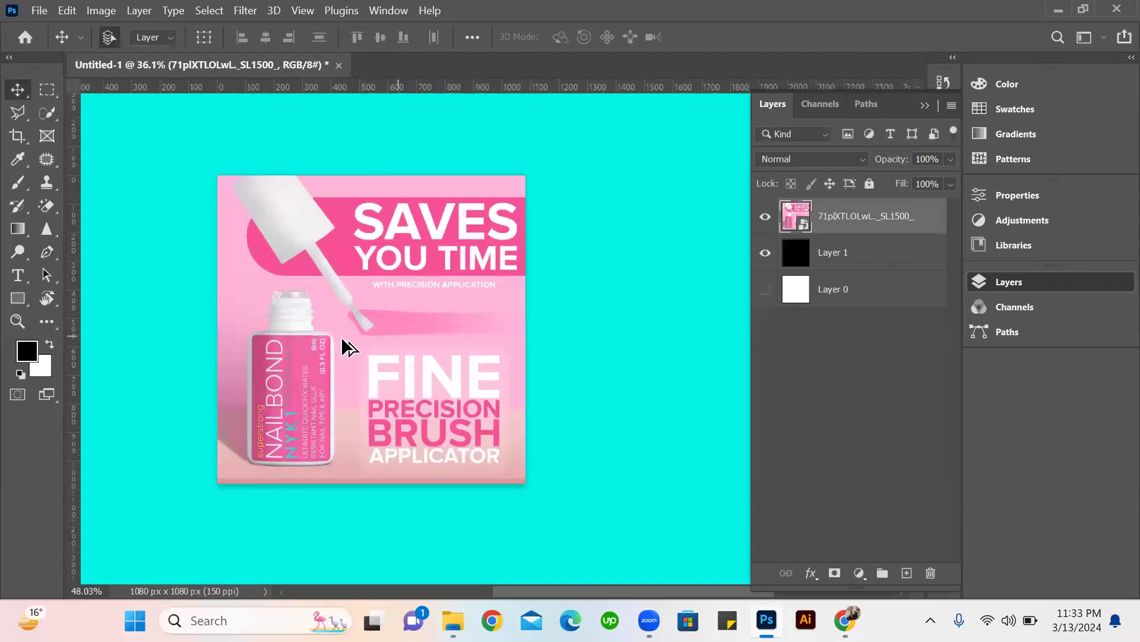
{"action": "scroll", "coordinate": [323, 264], "scroll_direction": "left", "scroll_amount": 3}
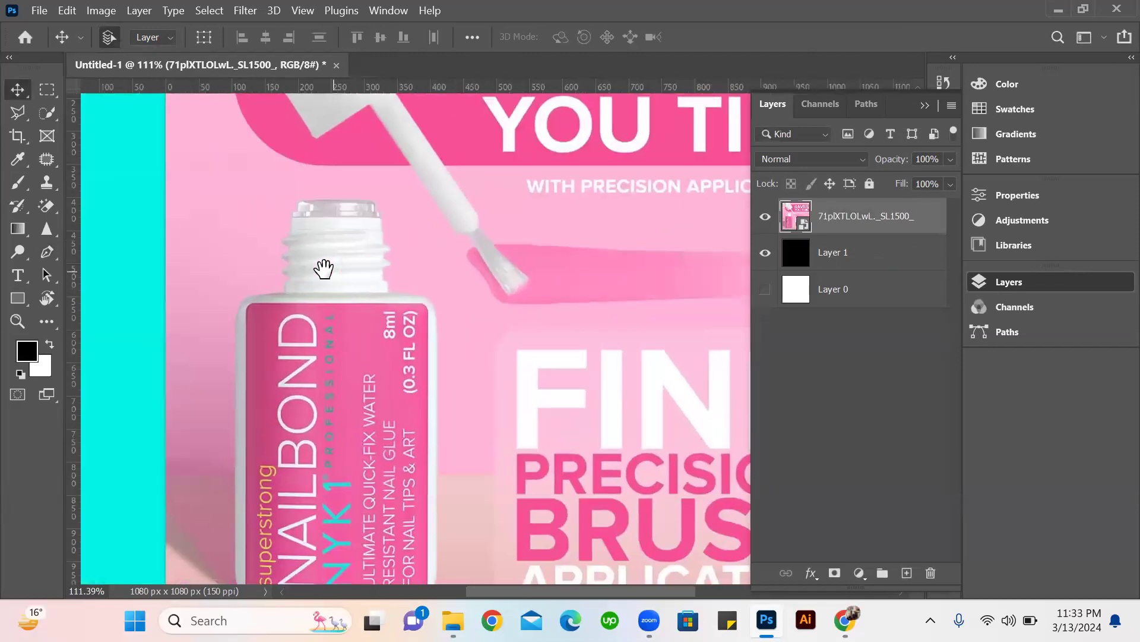
{"action": "left_click", "coordinate": [916, 252]}
{"action": "key", "text": "Delete"}
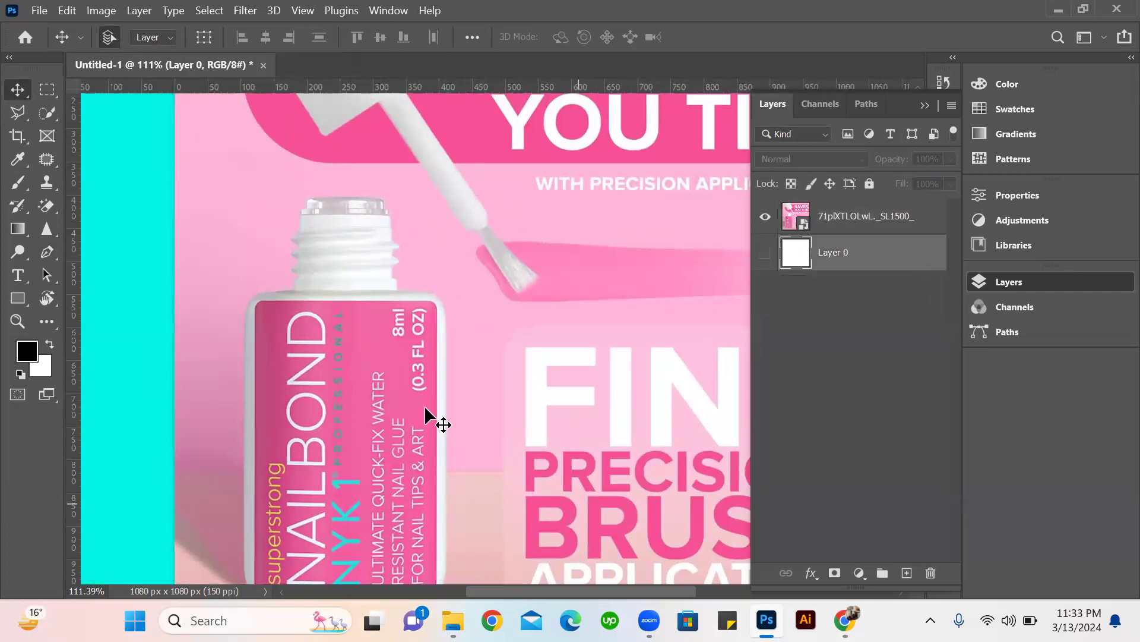
{"action": "scroll", "coordinate": [360, 259], "scroll_direction": "up", "scroll_amount": 3}
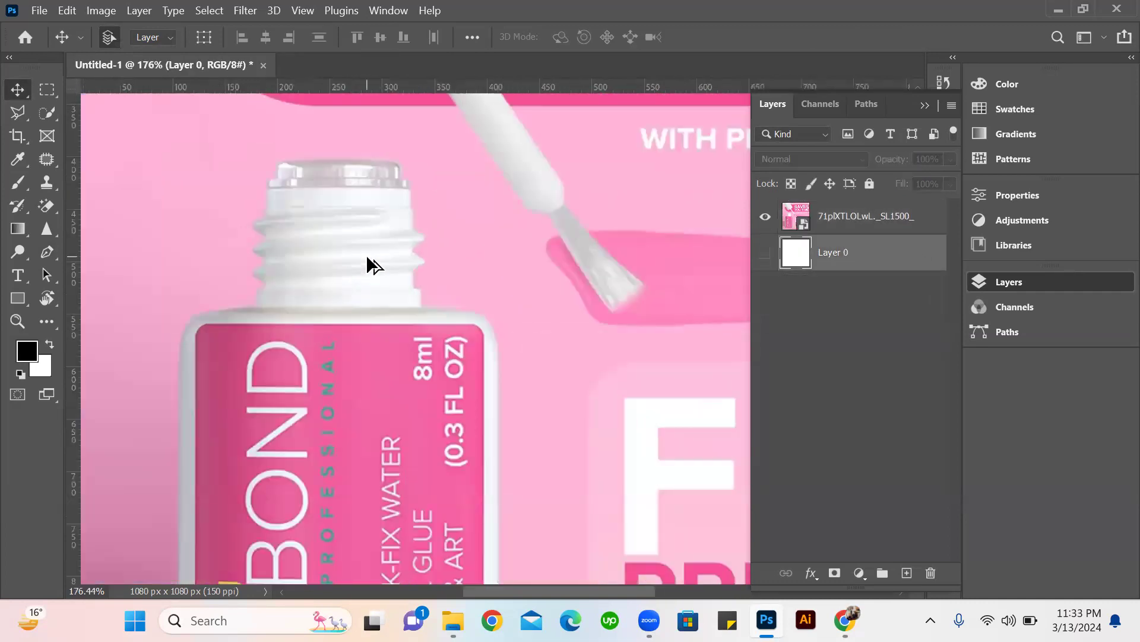
{"action": "scroll", "coordinate": [349, 276], "scroll_direction": "down", "scroll_amount": 4}
{"action": "scroll", "coordinate": [350, 284], "scroll_direction": "down", "scroll_amount": 1}
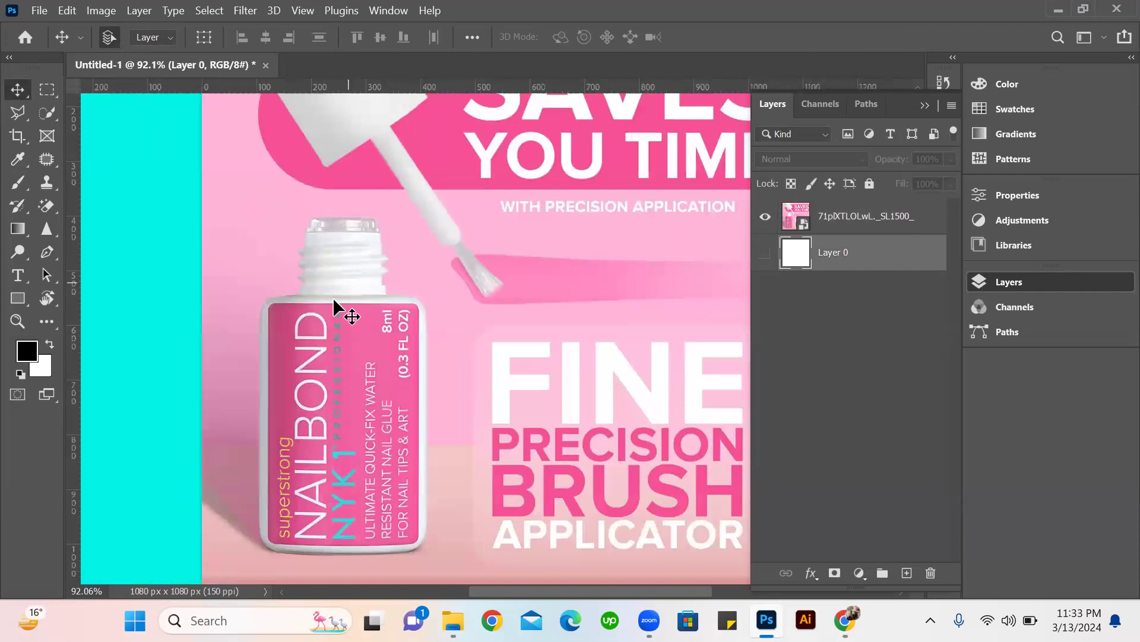
{"action": "key", "text": "p"}
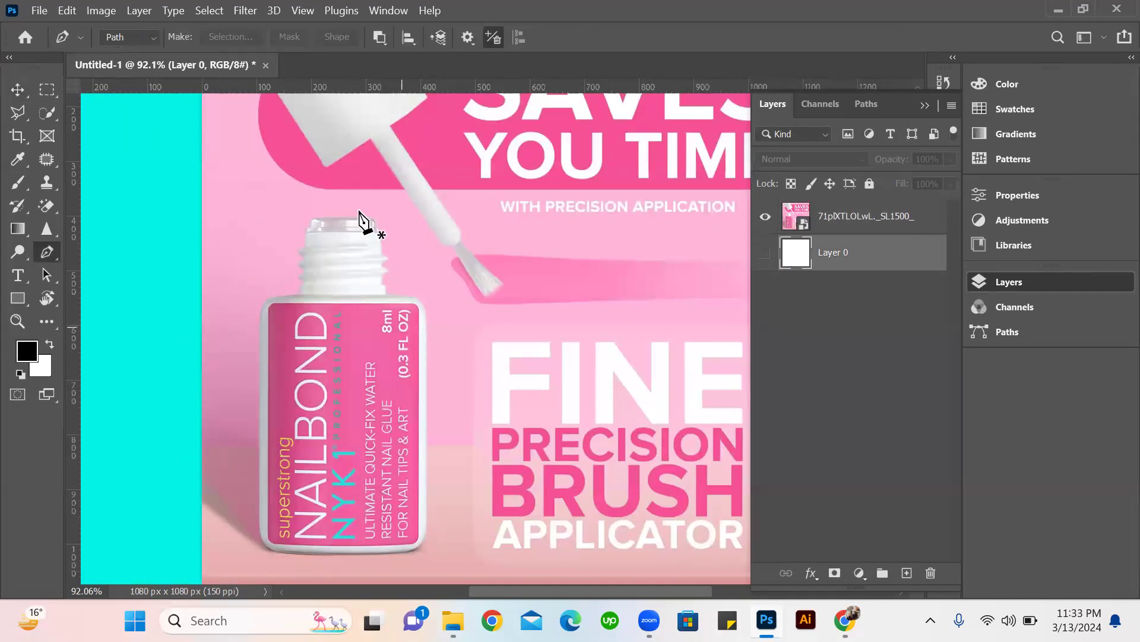
{"action": "scroll", "coordinate": [376, 191], "scroll_direction": "up", "scroll_amount": 10}
{"action": "scroll", "coordinate": [381, 281], "scroll_direction": "up", "scroll_amount": 3}
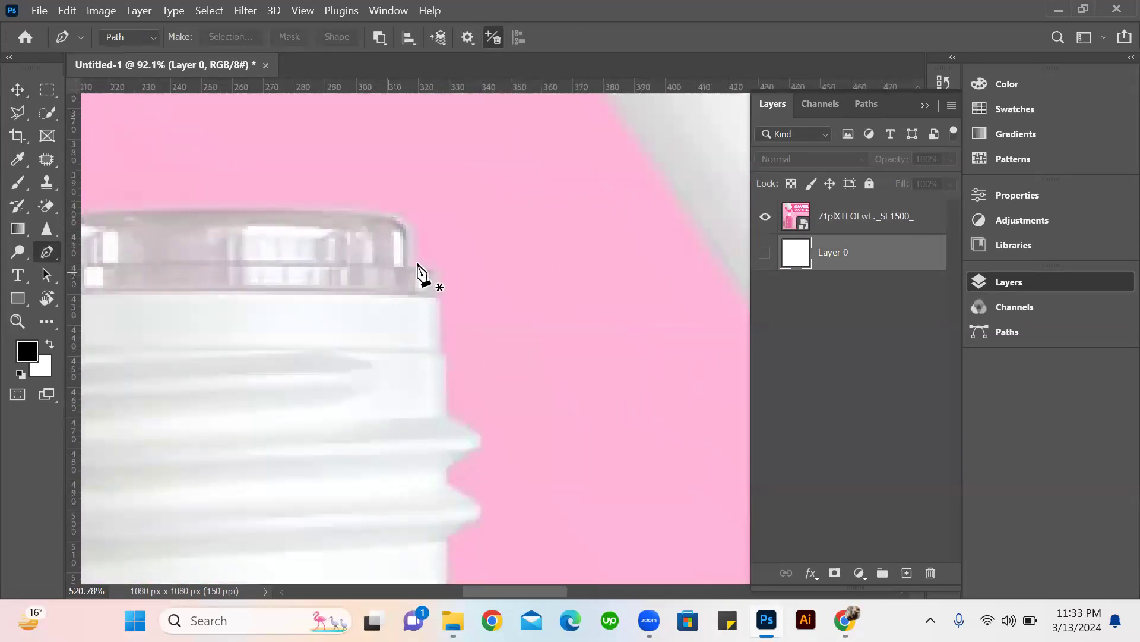
{"action": "scroll", "coordinate": [390, 369], "scroll_direction": "down", "scroll_amount": 8}
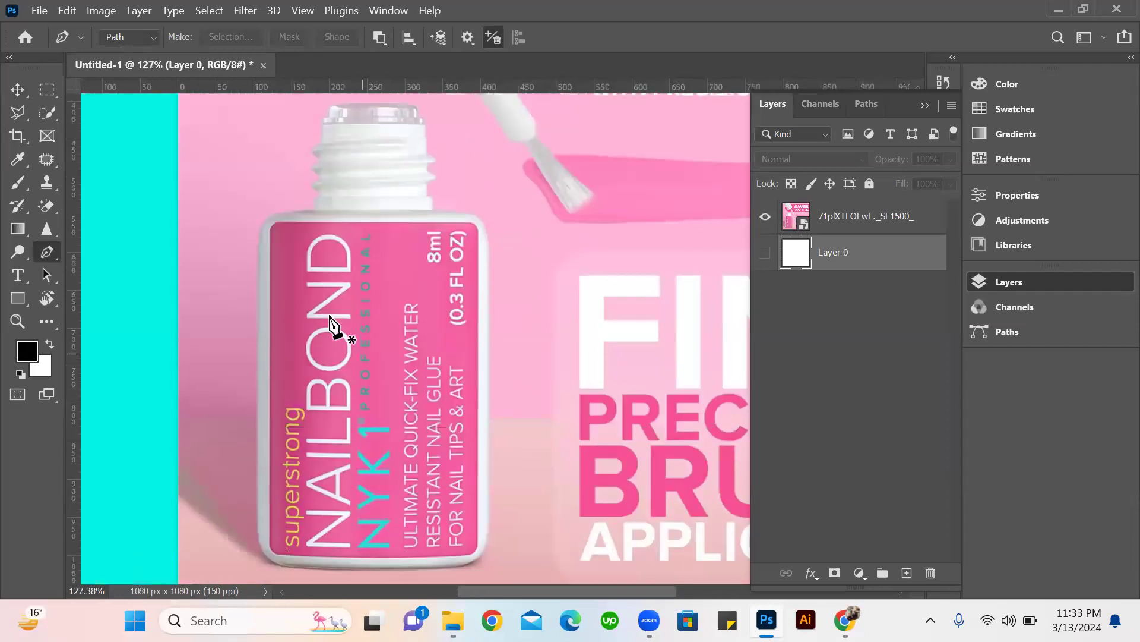
{"action": "scroll", "coordinate": [297, 208], "scroll_direction": "up", "scroll_amount": 4}
{"action": "scroll", "coordinate": [297, 170], "scroll_direction": "up", "scroll_amount": 3}
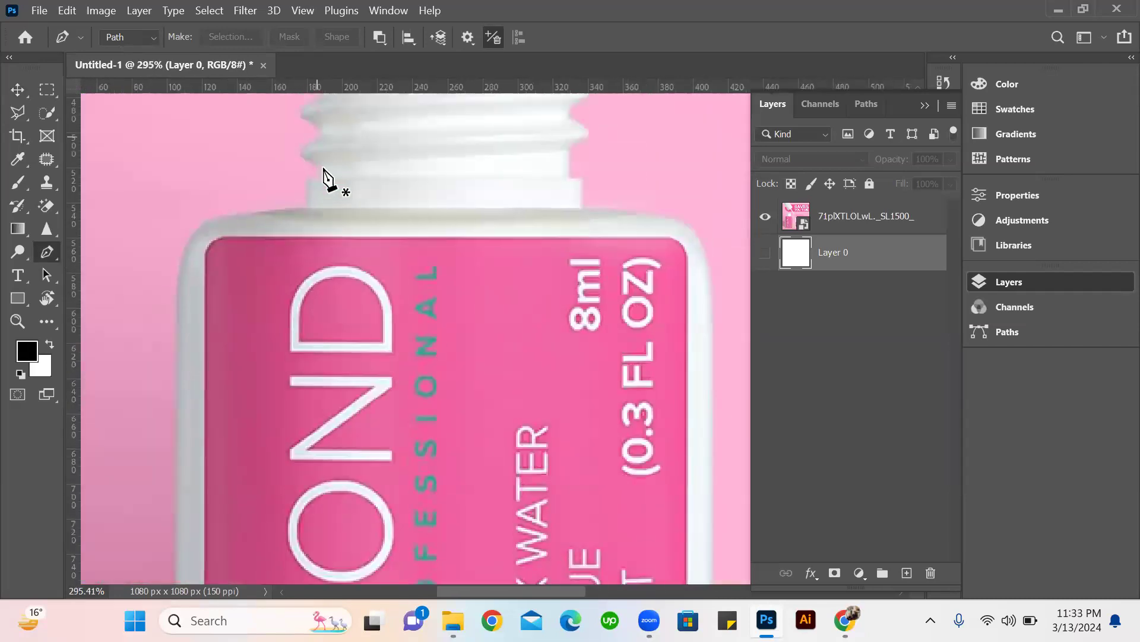
{"action": "left_click", "coordinate": [304, 205]}
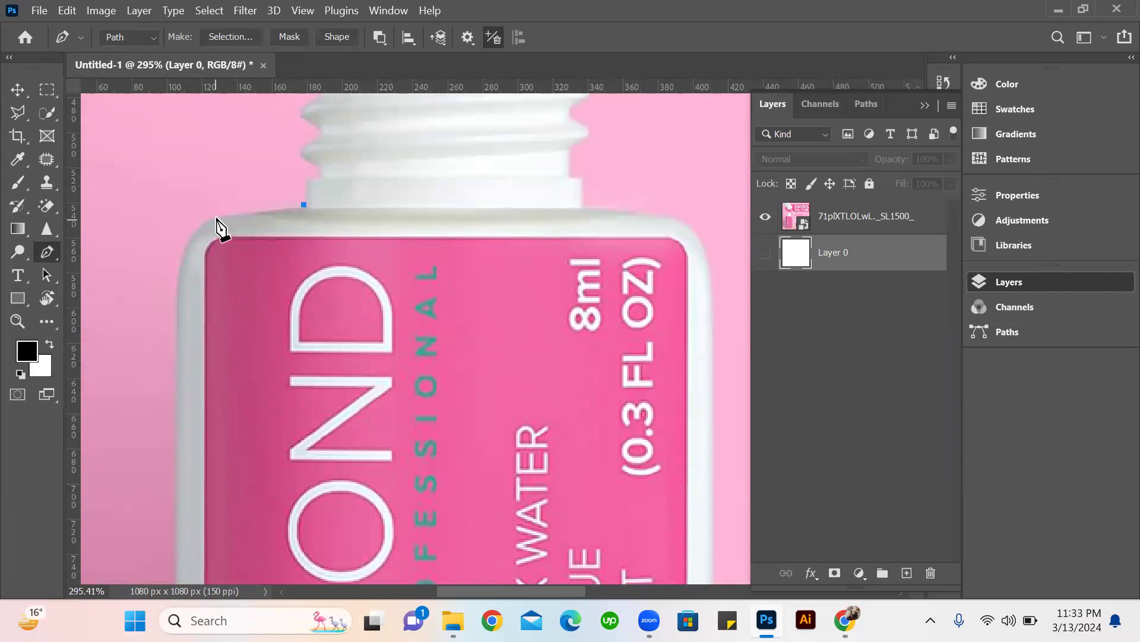
{"action": "left_click_drag", "start_coordinate": [198, 231], "coordinate": [163, 223]}
{"action": "key", "text": "z"}
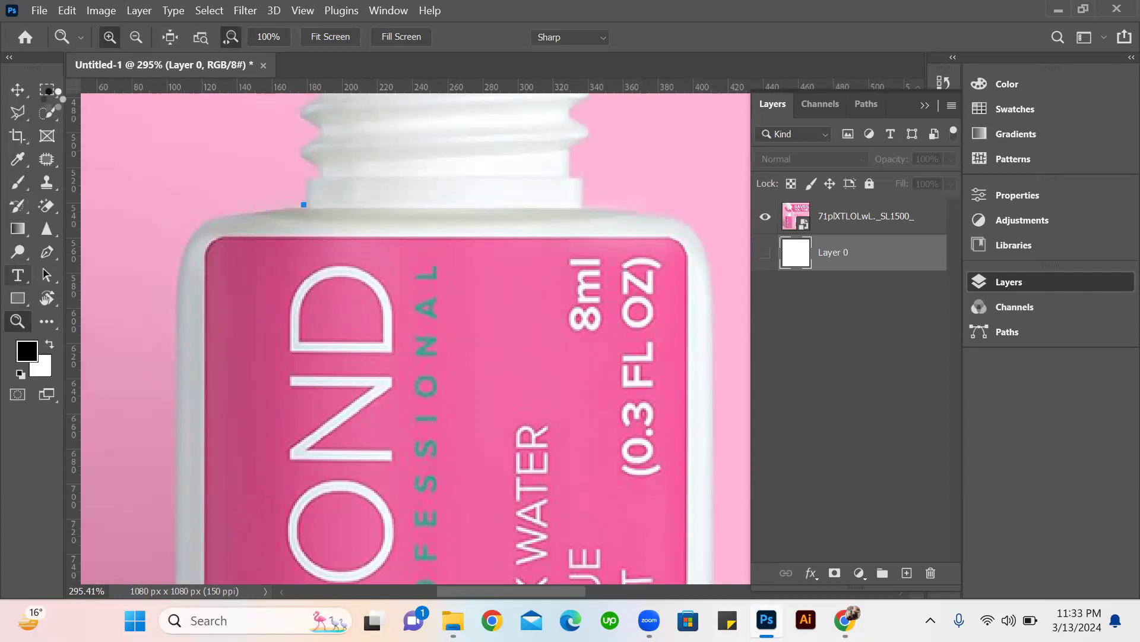
{"action": "key", "text": "t"}
{"action": "key", "text": "p"}
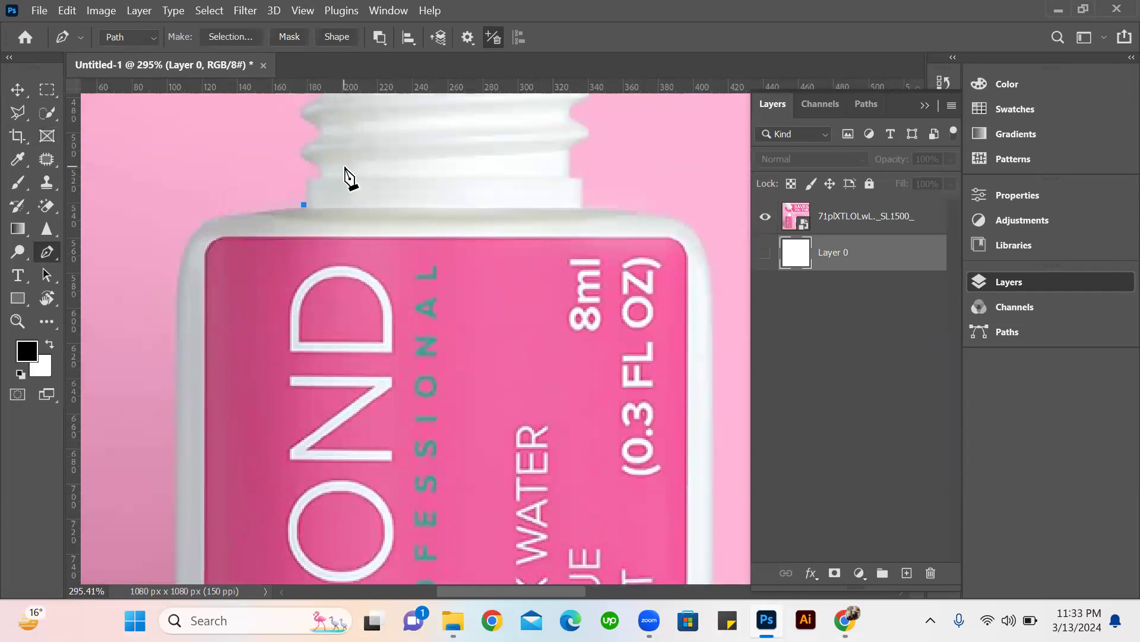
{"action": "key", "text": "ctrl+z"}
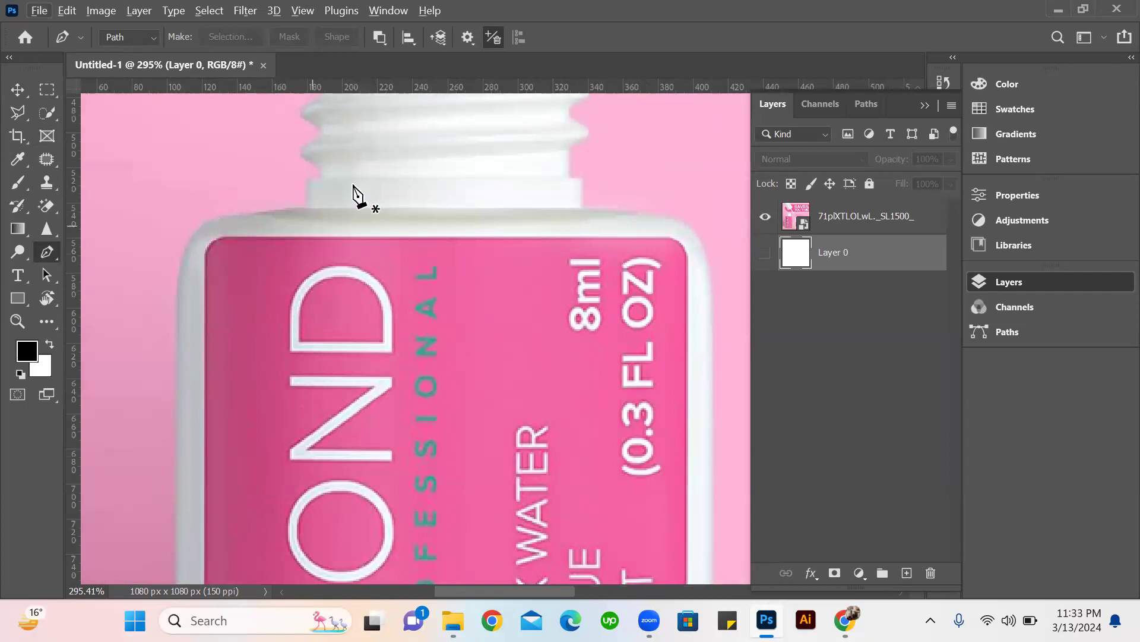
Start a Pen tool path at the base of the bottle's neck and trace its left shoulder and rounded upper-left corner.
{"action": "scroll", "coordinate": [279, 209], "scroll_direction": "up", "scroll_amount": 3}
{"action": "scroll", "coordinate": [277, 209], "scroll_direction": "down", "scroll_amount": 3}
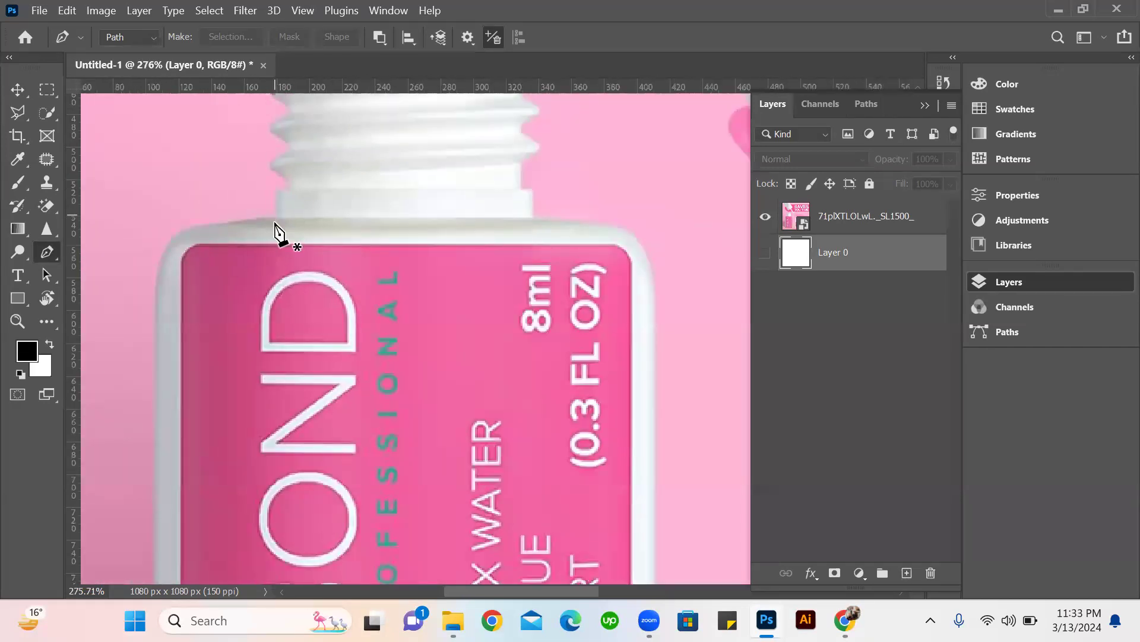
{"action": "left_click", "coordinate": [275, 215]}
{"action": "left_click_drag", "start_coordinate": [306, 233], "coordinate": [401, 214]}
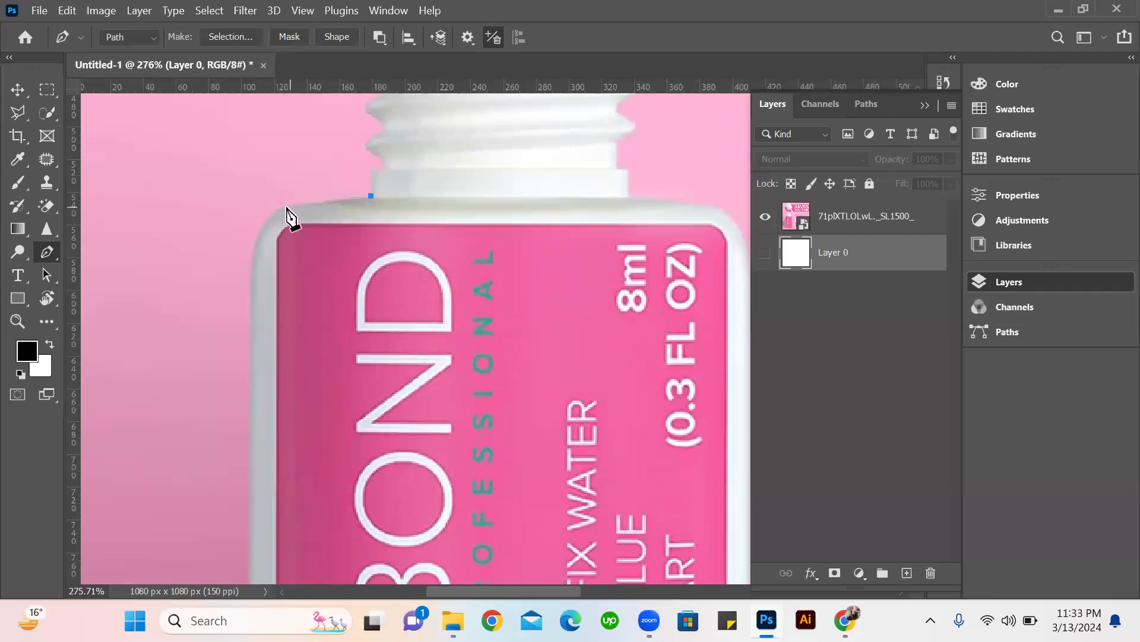
{"action": "left_click_drag", "start_coordinate": [252, 218], "coordinate": [226, 217]}
{"action": "left_click", "coordinate": [284, 208]}
{"action": "mouse_move", "coordinate": [249, 327]}
{"action": "left_mouse_down"}
{"action": "mouse_move", "coordinate": [243, 343]}
{"action": "mouse_move", "coordinate": [249, 329]}
{"action": "left_mouse_up"}
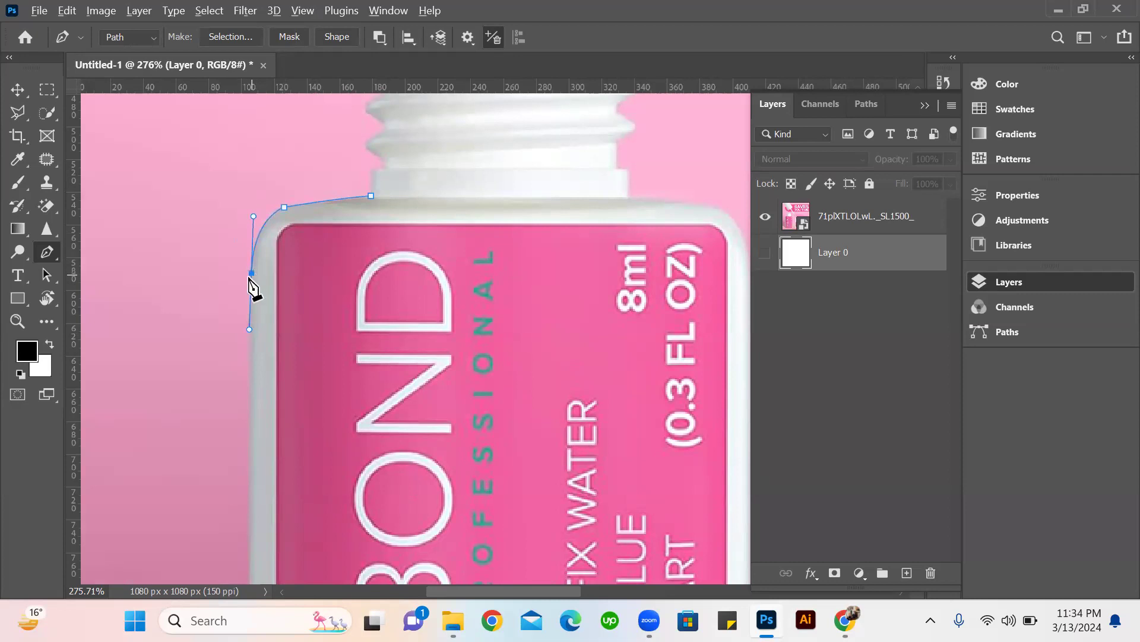
{"action": "left_click", "coordinate": [251, 273], "text": "alt"}
Extend the path down the bottle's left side and curve it around the lower-left corner.
{"action": "scroll", "coordinate": [262, 351], "scroll_direction": "down", "scroll_amount": 5}
{"action": "scroll", "coordinate": [247, 358], "scroll_direction": "down", "scroll_amount": 3, "text": "alt"}
{"action": "scroll", "coordinate": [216, 344], "scroll_direction": "down", "scroll_amount": 3}
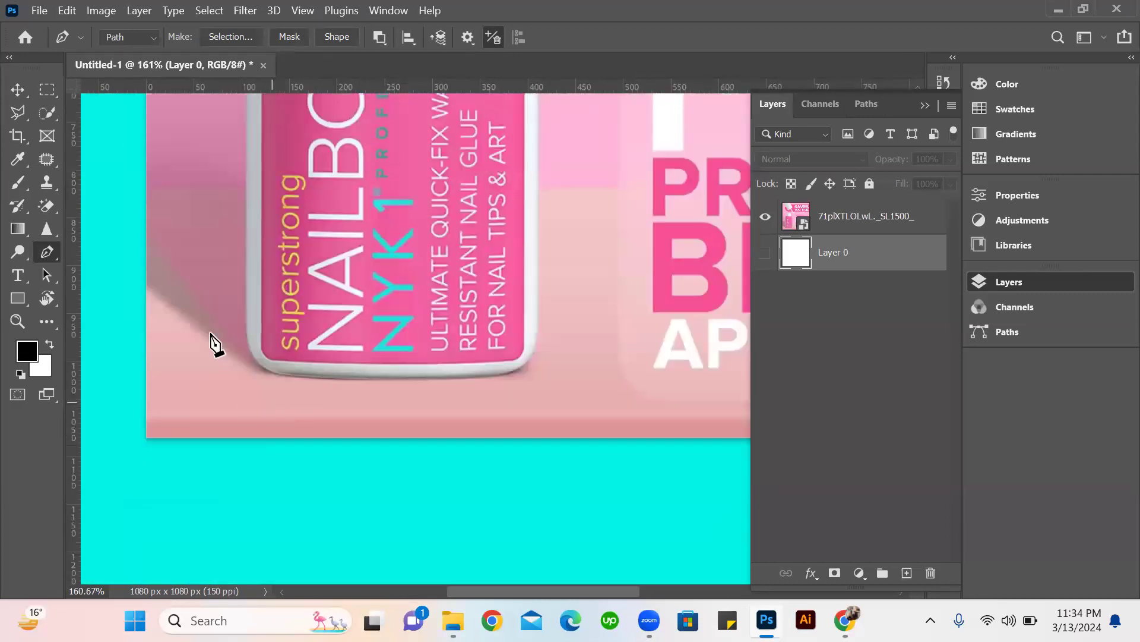
{"action": "scroll", "coordinate": [243, 313], "scroll_direction": "up", "scroll_amount": 5}
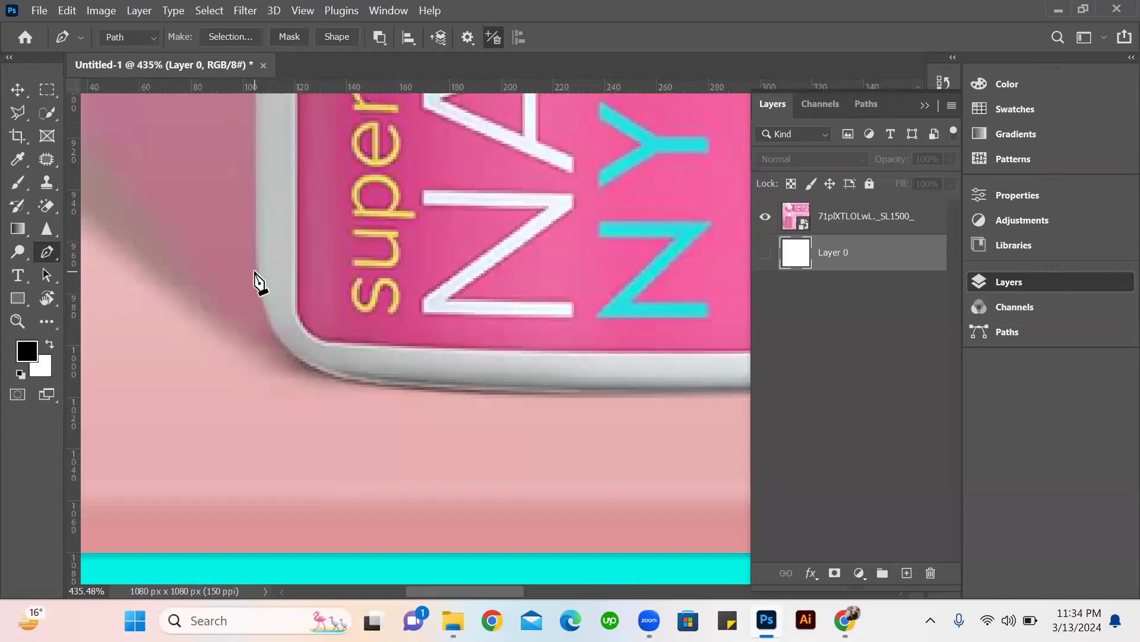
{"action": "left_click", "coordinate": [258, 271]}
{"action": "left_click_drag", "start_coordinate": [366, 382], "coordinate": [486, 390]}
{"action": "left_click", "coordinate": [368, 382], "text": "alt"}
Continue the path along the bottle's bottom edge and around its rounded lower-right corner.
{"action": "scroll", "coordinate": [416, 371], "scroll_direction": "down", "scroll_amount": 8}
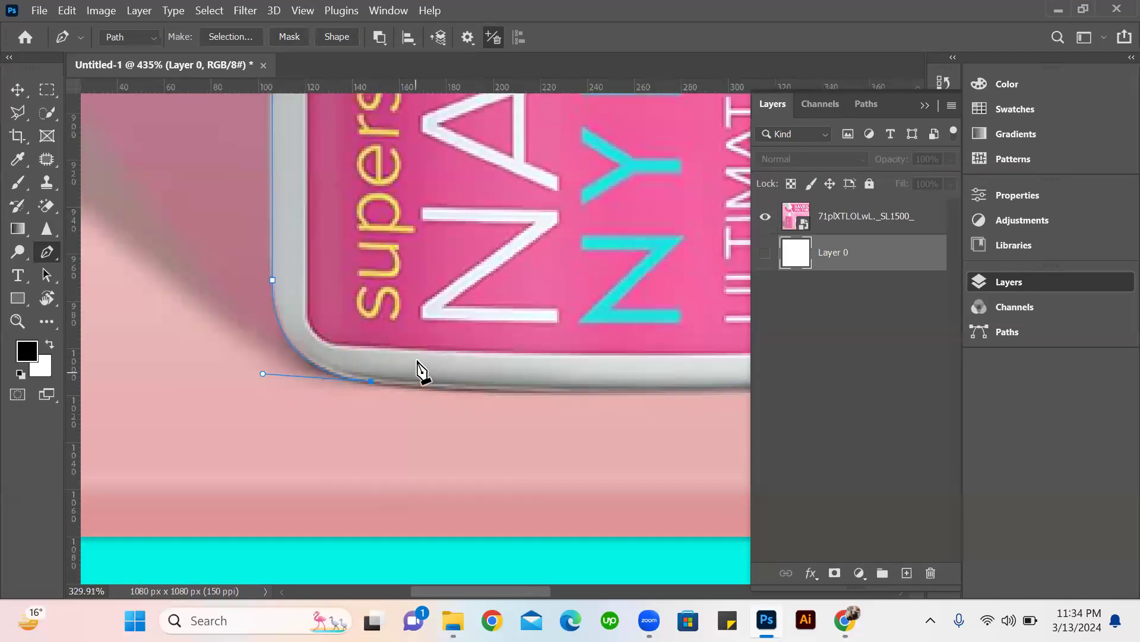
{"action": "left_click_drag", "start_coordinate": [429, 409], "coordinate": [338, 443]}
{"action": "scroll", "coordinate": [466, 427], "scroll_direction": "down", "scroll_amount": 3}
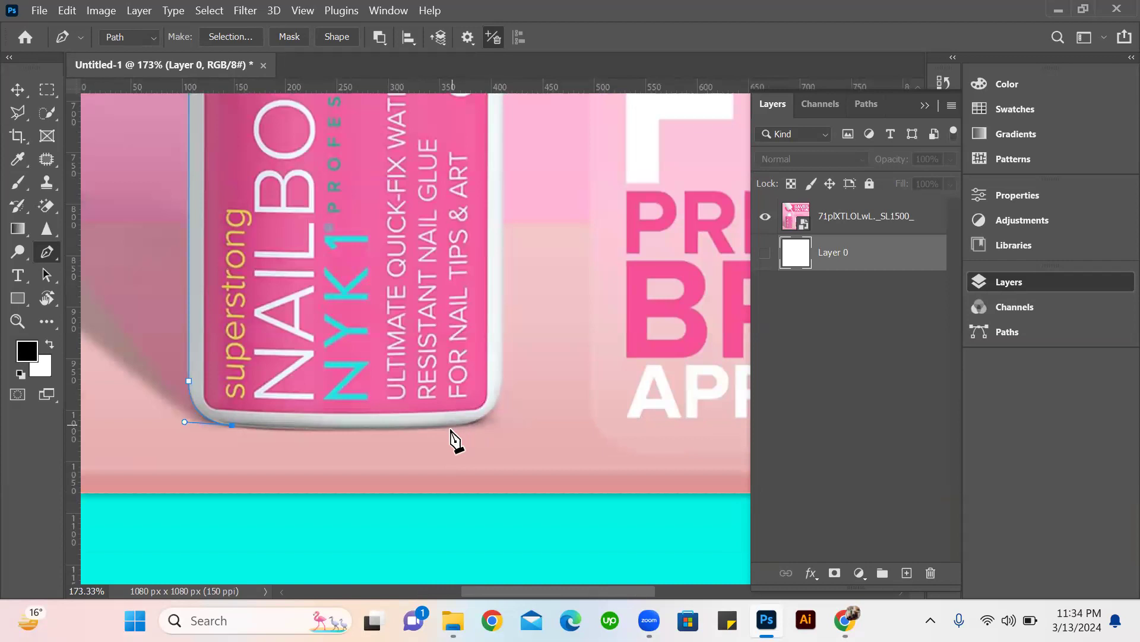
{"action": "left_click", "coordinate": [451, 425]}
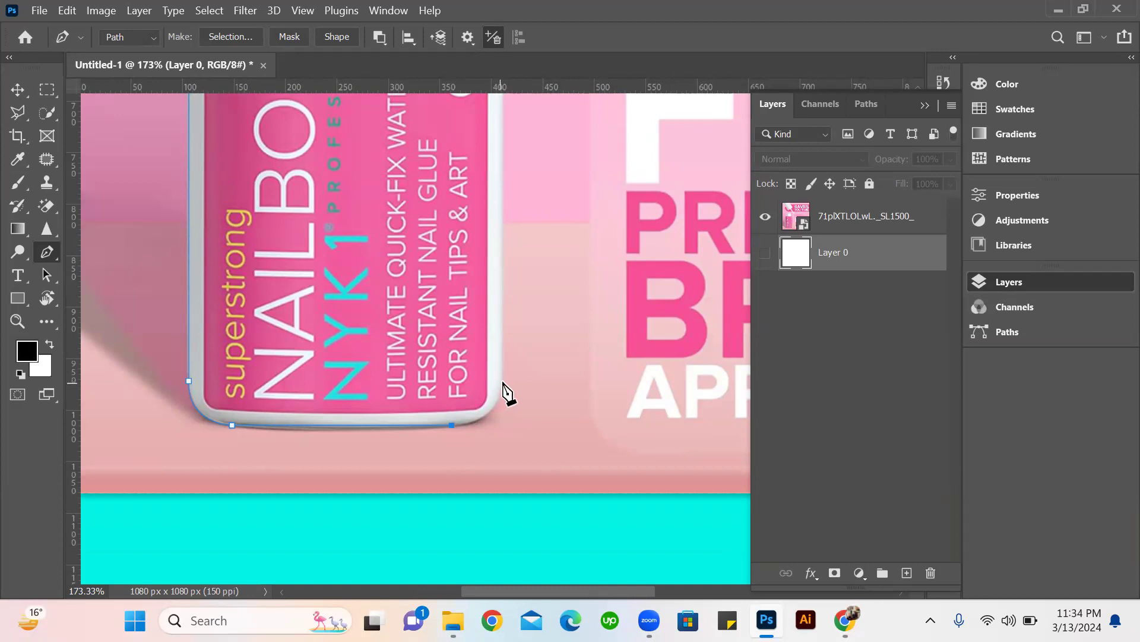
{"action": "left_click_drag", "start_coordinate": [503, 381], "coordinate": [511, 336]}
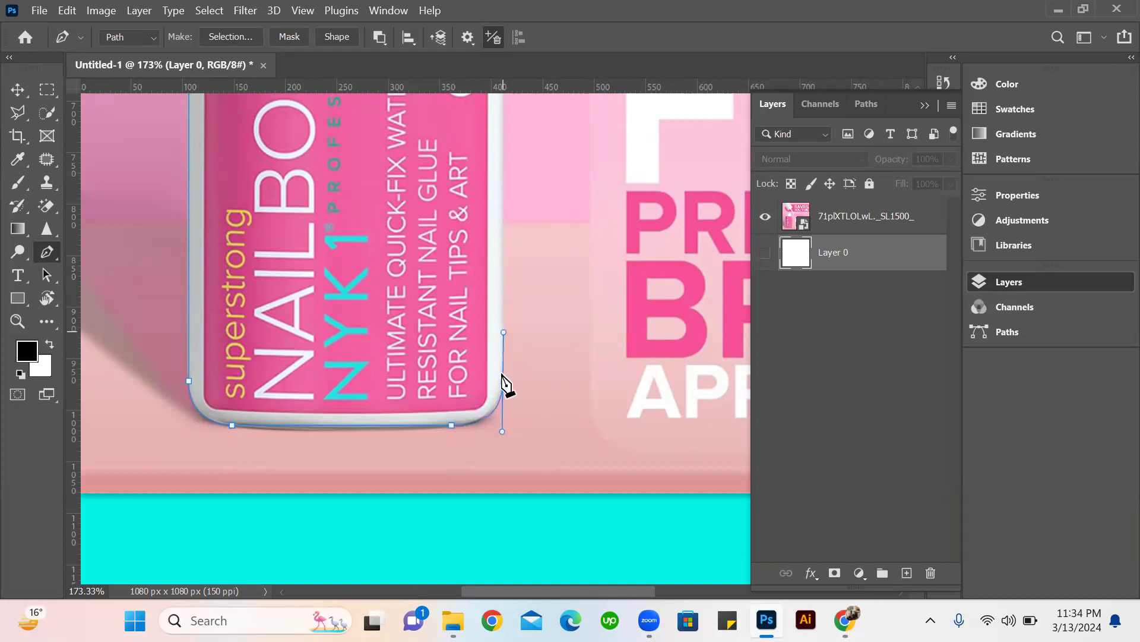
Trace the bottle's right side and curve the path around the upper-right corner onto the shoulder.
{"action": "scroll", "coordinate": [509, 267], "scroll_direction": "up", "scroll_amount": 5}
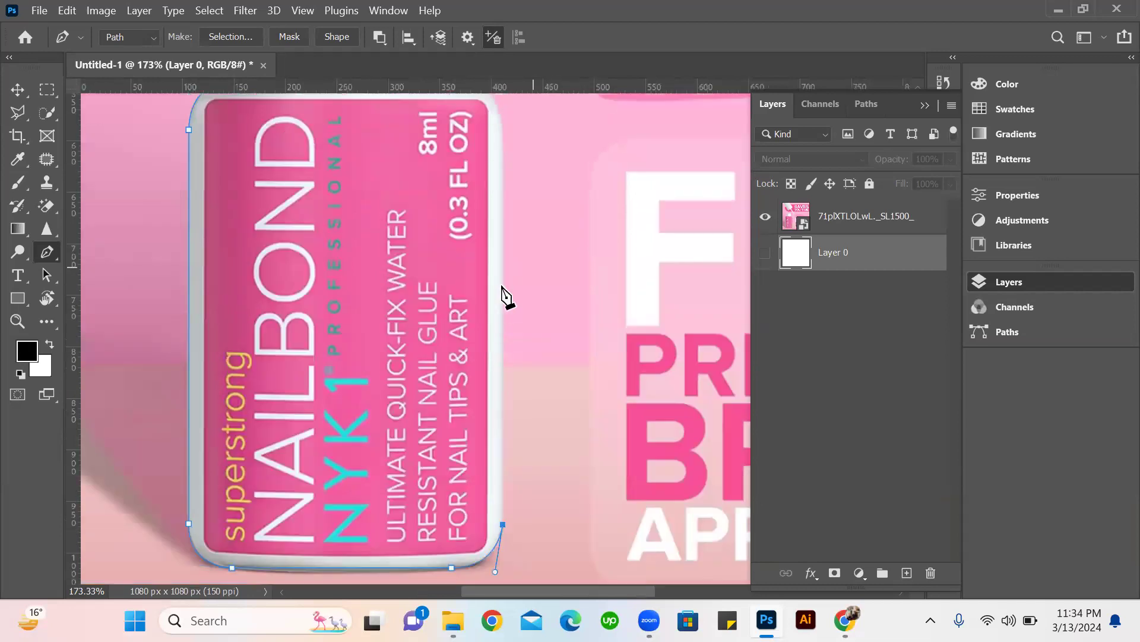
{"action": "scroll", "coordinate": [522, 294], "scroll_direction": "up", "scroll_amount": 1}
{"action": "scroll", "coordinate": [496, 314], "scroll_direction": "up", "scroll_amount": 3}
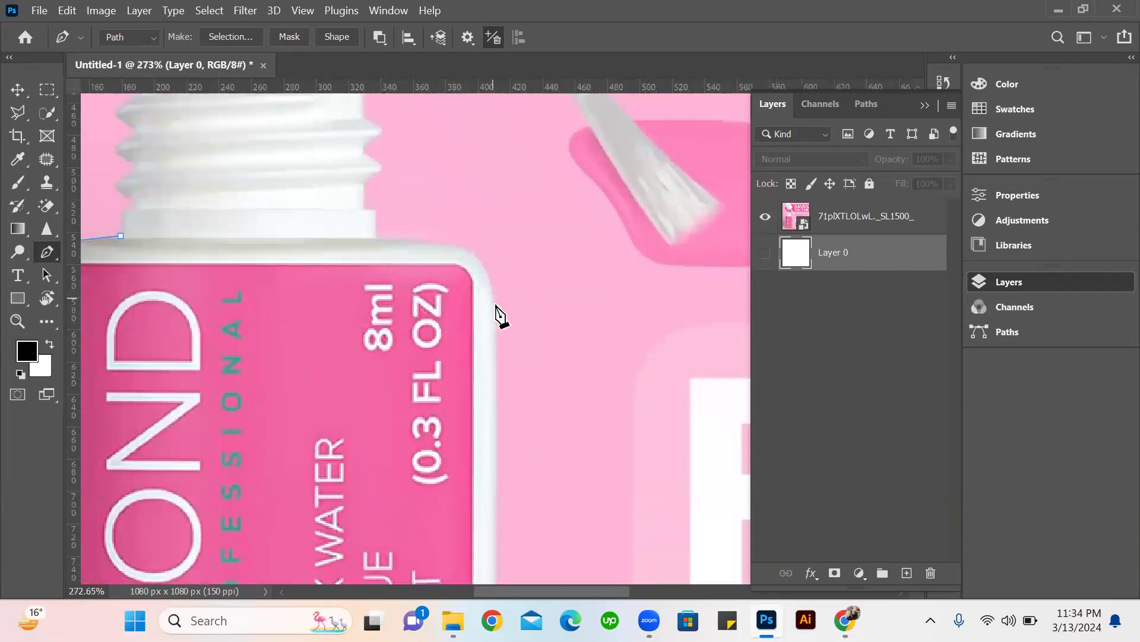
{"action": "left_click", "coordinate": [493, 298]}
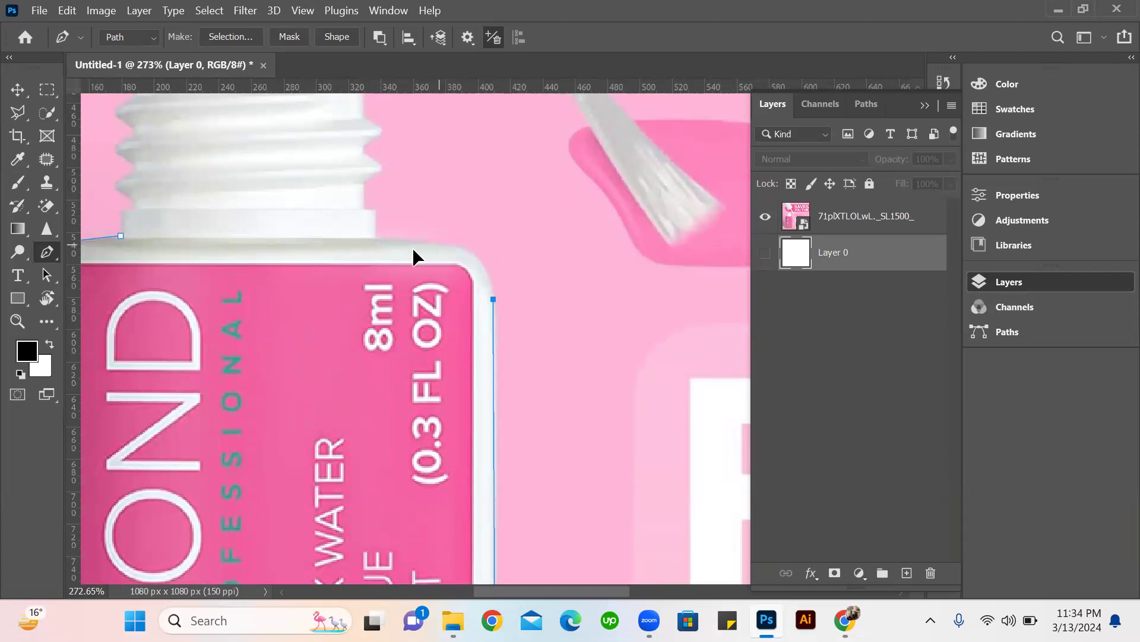
{"action": "left_click_drag", "start_coordinate": [438, 245], "coordinate": [387, 247]}
{"action": "left_click", "coordinate": [440, 246], "text": "alt"}
Trace the right side of the bottle's neck, curving the path around the two lower screw-thread ridges.
{"action": "left_click", "coordinate": [375, 239]}
{"action": "left_click", "coordinate": [363, 180]}
{"action": "left_click_drag", "start_coordinate": [364, 154], "coordinate": [321, 142]}
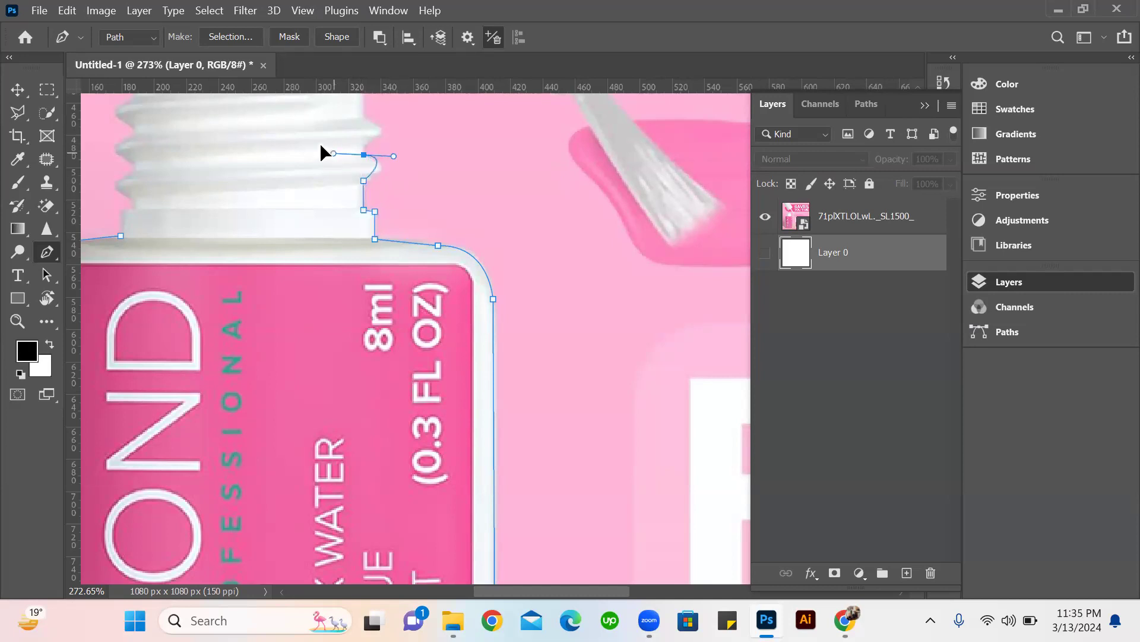
{"action": "left_click", "coordinate": [364, 154], "text": "alt"}
{"action": "left_click", "coordinate": [362, 146]}
{"action": "left_click_drag", "start_coordinate": [362, 117], "coordinate": [321, 113]}
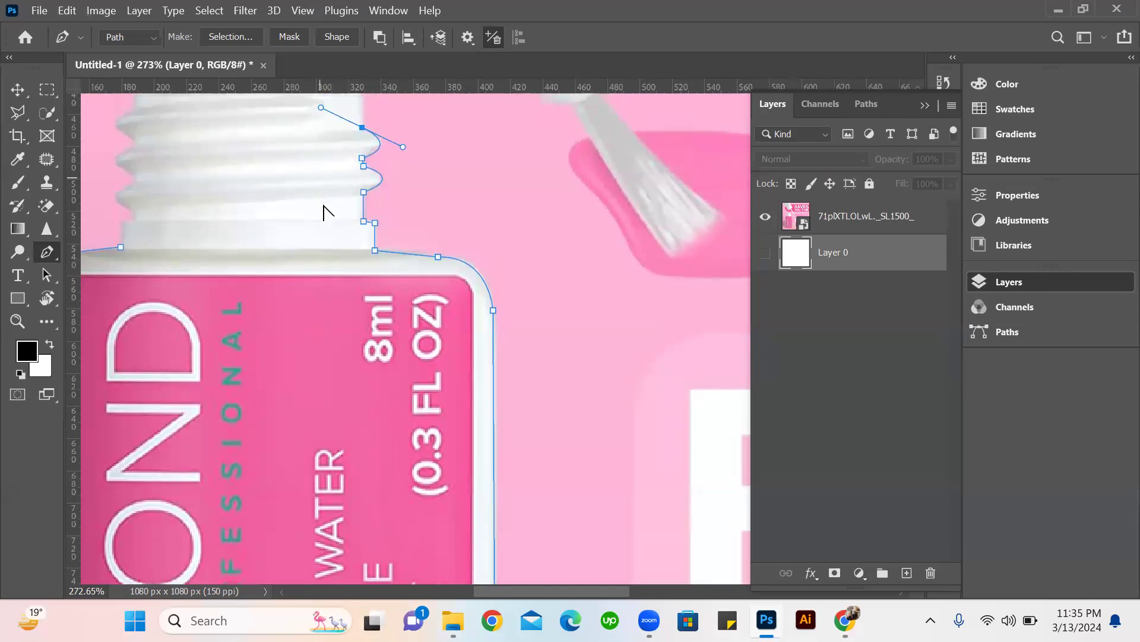
Take the path across the bottle's neck and close it at the starting anchor on the left shoulder.
{"action": "scroll", "coordinate": [323, 206], "scroll_direction": "up", "scroll_amount": 2}
{"action": "scroll", "coordinate": [376, 202], "scroll_direction": "down", "scroll_amount": 3}
{"action": "left_click", "coordinate": [216, 171]}
{"action": "left_click", "coordinate": [210, 257]}
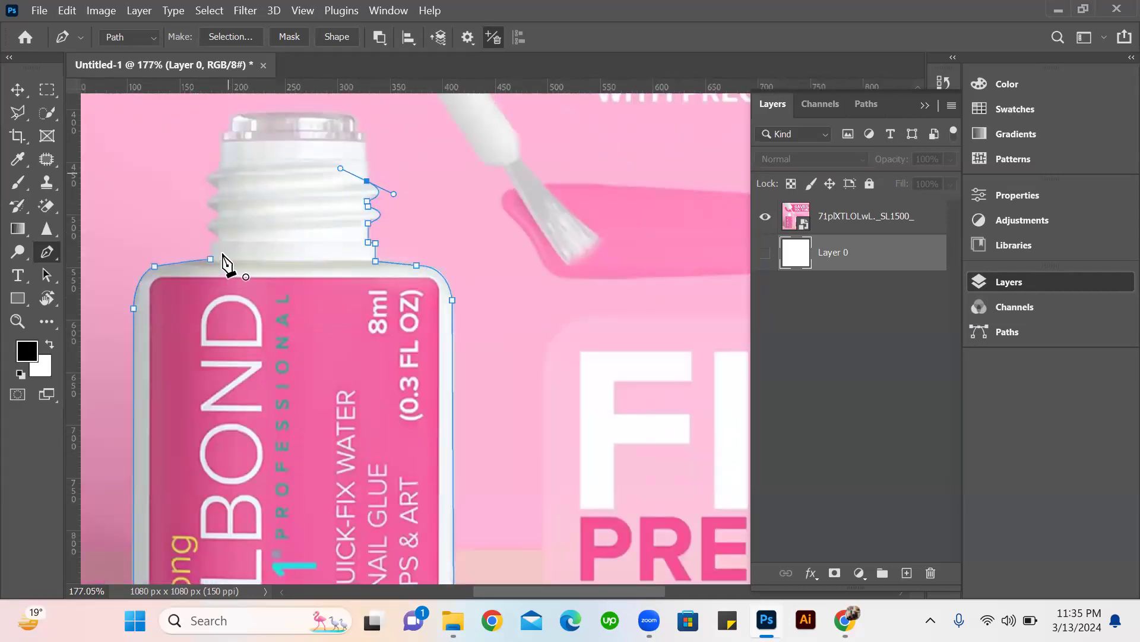
Convert the bottle path into a new anti-aliased selection with a feather radius of 0 pixels.
{"action": "scroll", "coordinate": [573, 193], "scroll_direction": "down", "scroll_amount": 3}
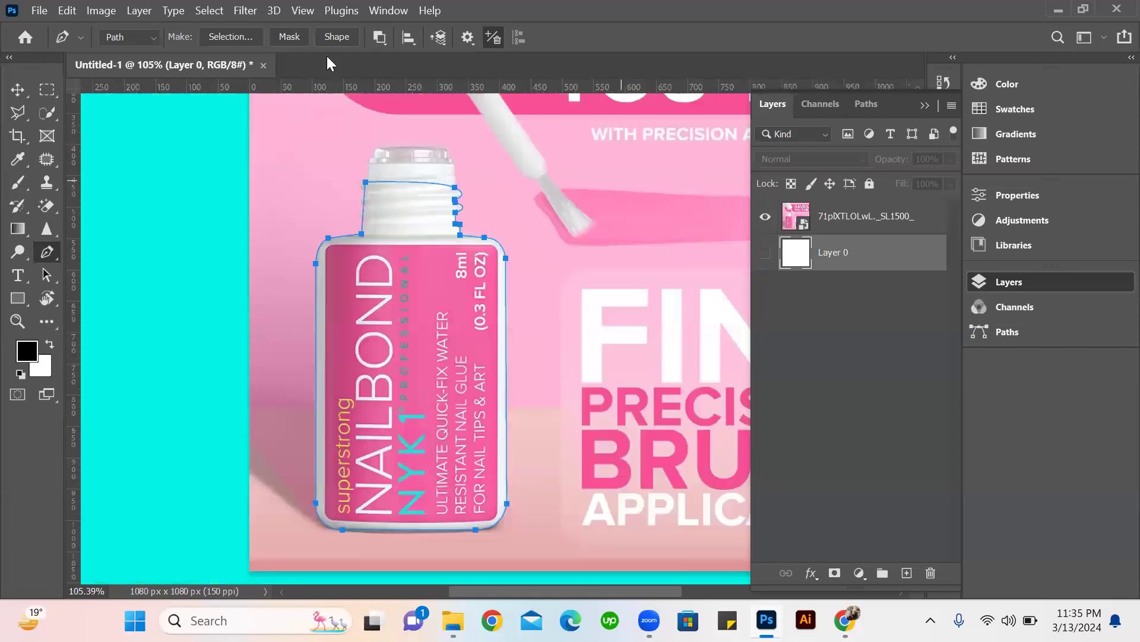
{"action": "left_click", "coordinate": [230, 36]}
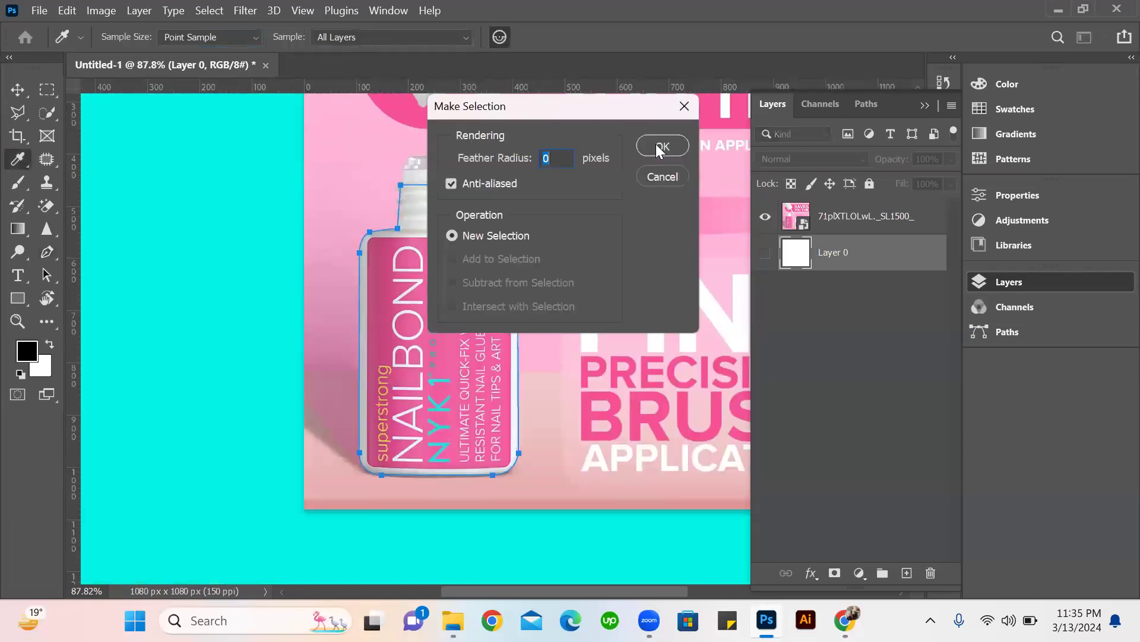
{"action": "left_click", "coordinate": [660, 147]}
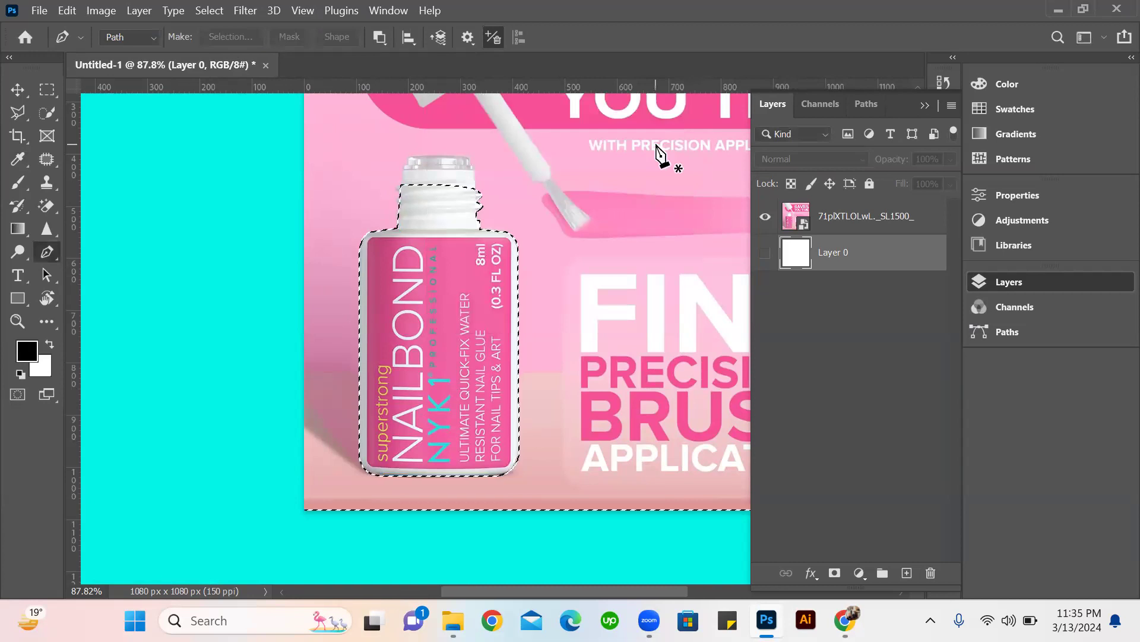
{"action": "key", "text": "/"}
Rasterize the 71plXTLOLwL._SL1500_ smart object layer so its pixels can be edited directly.
{"action": "left_click", "coordinate": [857, 218]}
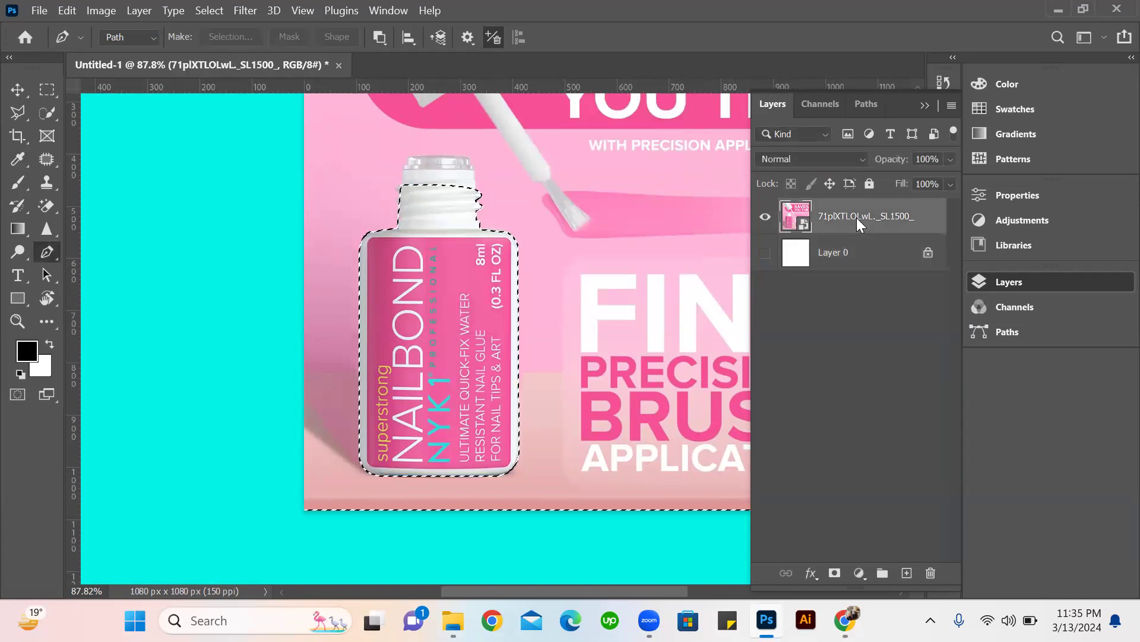
{"action": "key", "text": "ctrl+j"}
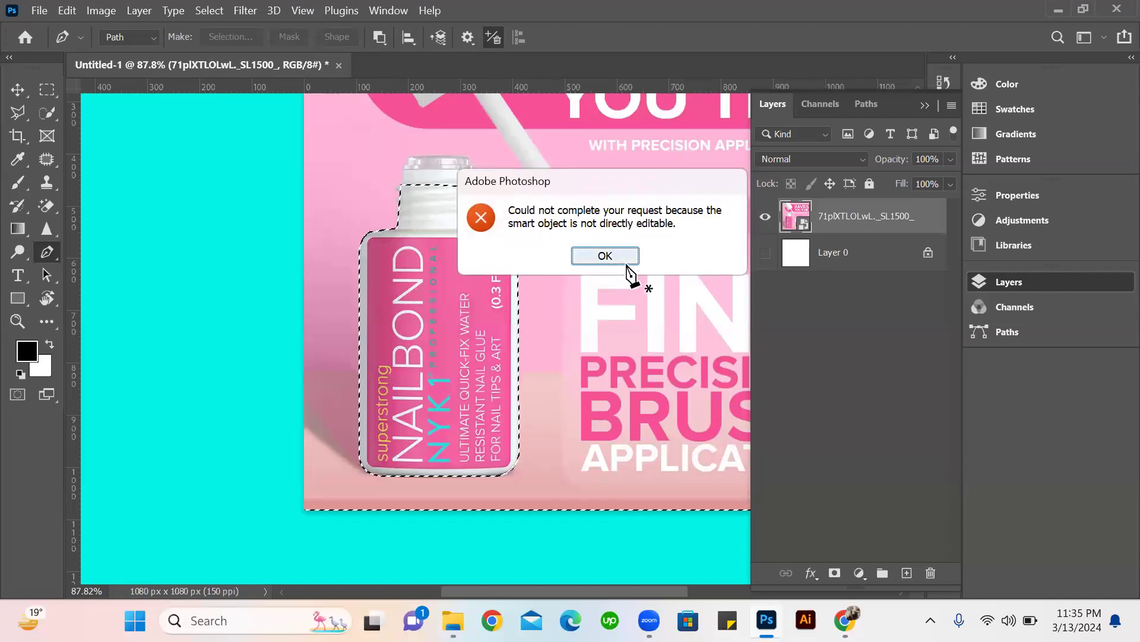
{"action": "left_click", "coordinate": [627, 262]}
{"action": "key", "text": "ctrl+z"}
{"action": "right_click", "coordinate": [897, 217]}
{"action": "left_click", "coordinate": [752, 377]}
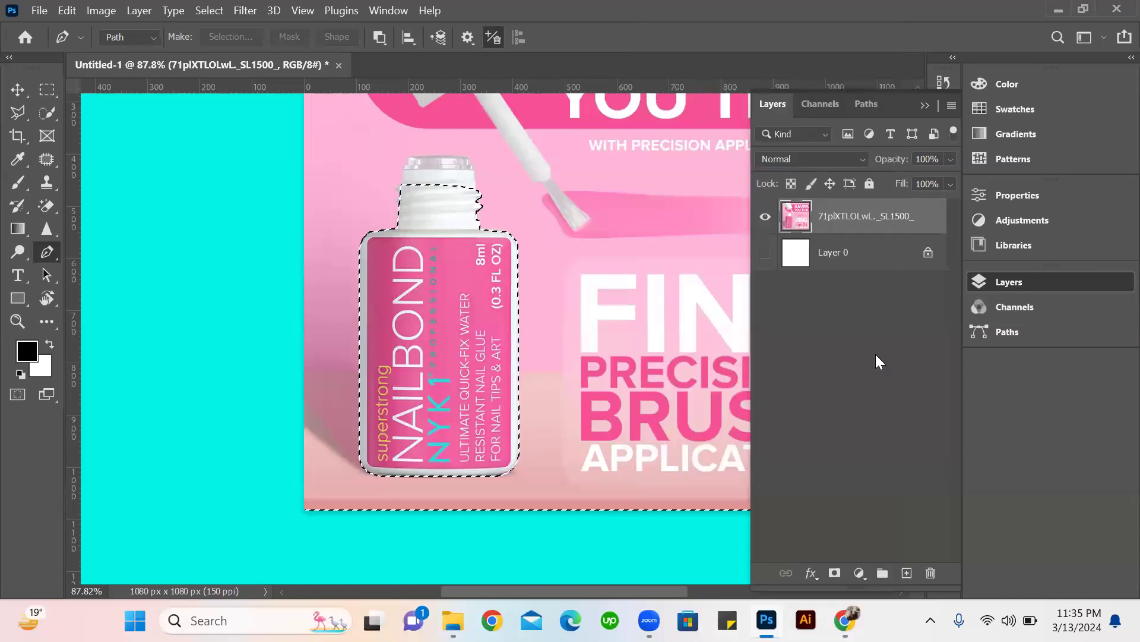
Erase the image area surrounding the traced nail glue bottle and clear the selection.
{"action": "key", "text": "Delete"}
{"action": "key", "text": "ctrl+d"}
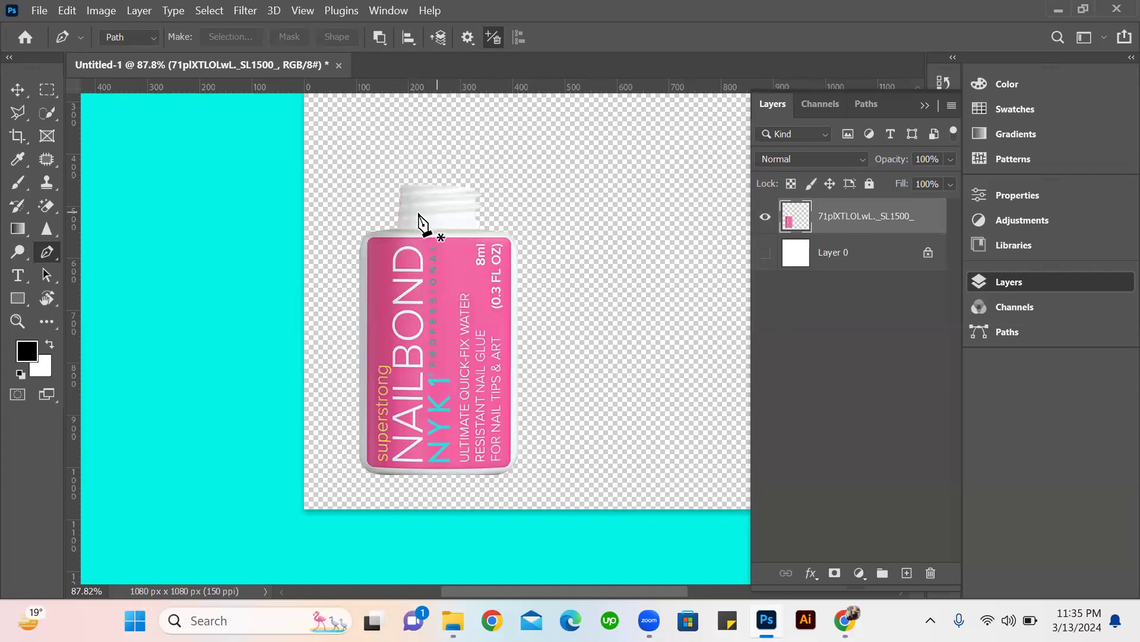
{"action": "scroll", "coordinate": [429, 214], "scroll_direction": "up", "scroll_amount": 7}
{"action": "scroll", "coordinate": [396, 354], "scroll_direction": "down", "scroll_amount": 7}
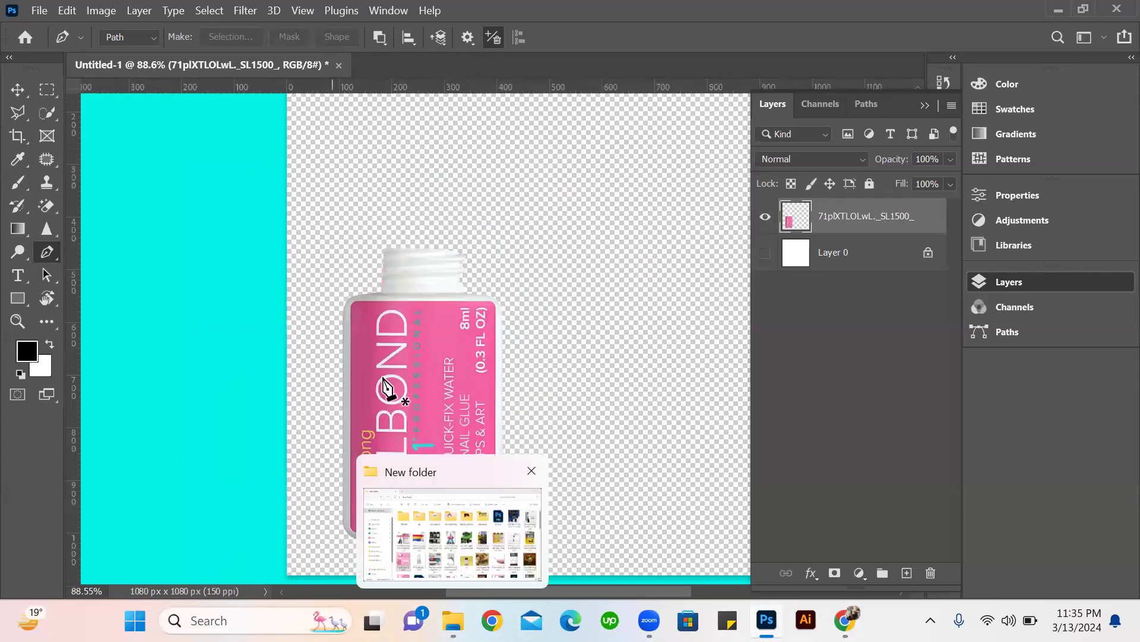
{"action": "scroll", "coordinate": [493, 273], "scroll_direction": "up", "scroll_amount": 5}
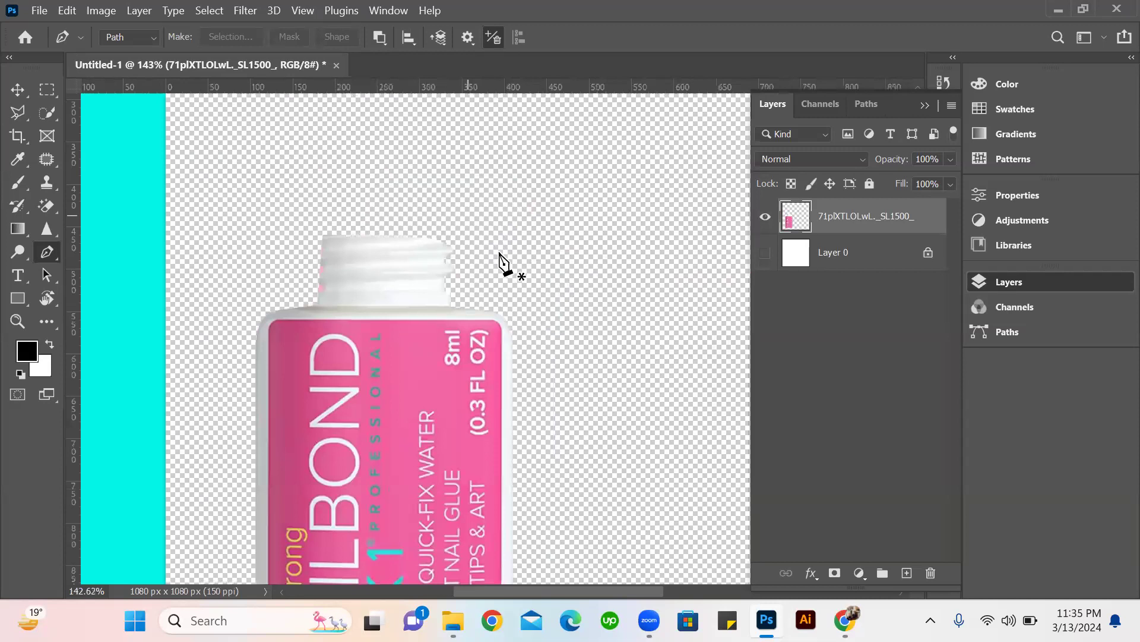
{"action": "scroll", "coordinate": [500, 254], "scroll_direction": "up", "scroll_amount": 4}
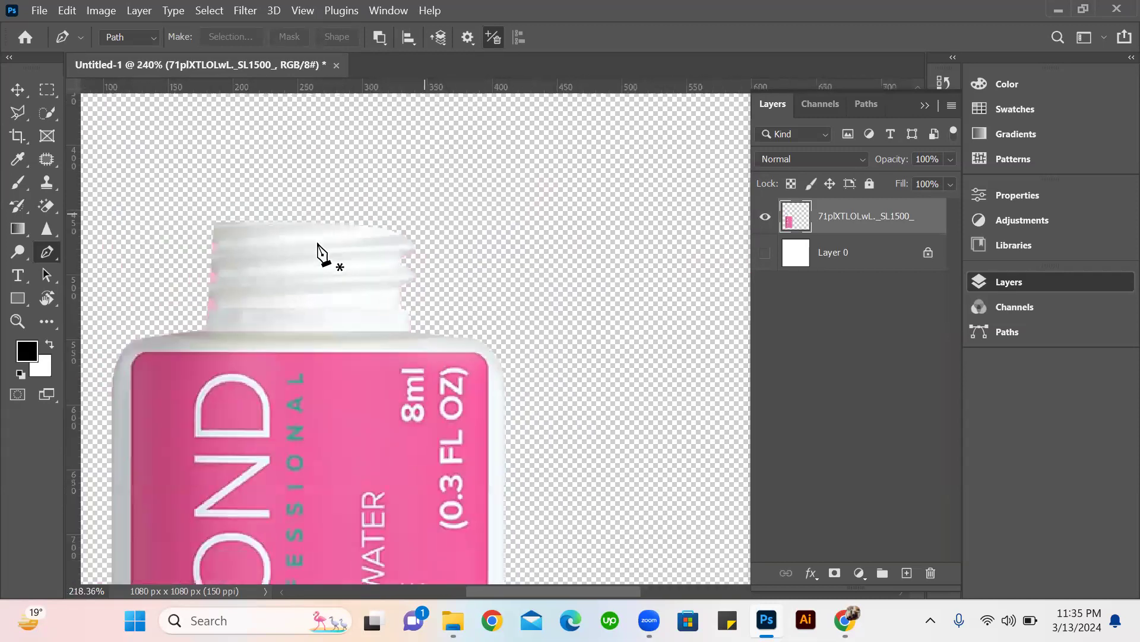
{"action": "scroll", "coordinate": [321, 254], "scroll_direction": "down", "scroll_amount": 9}
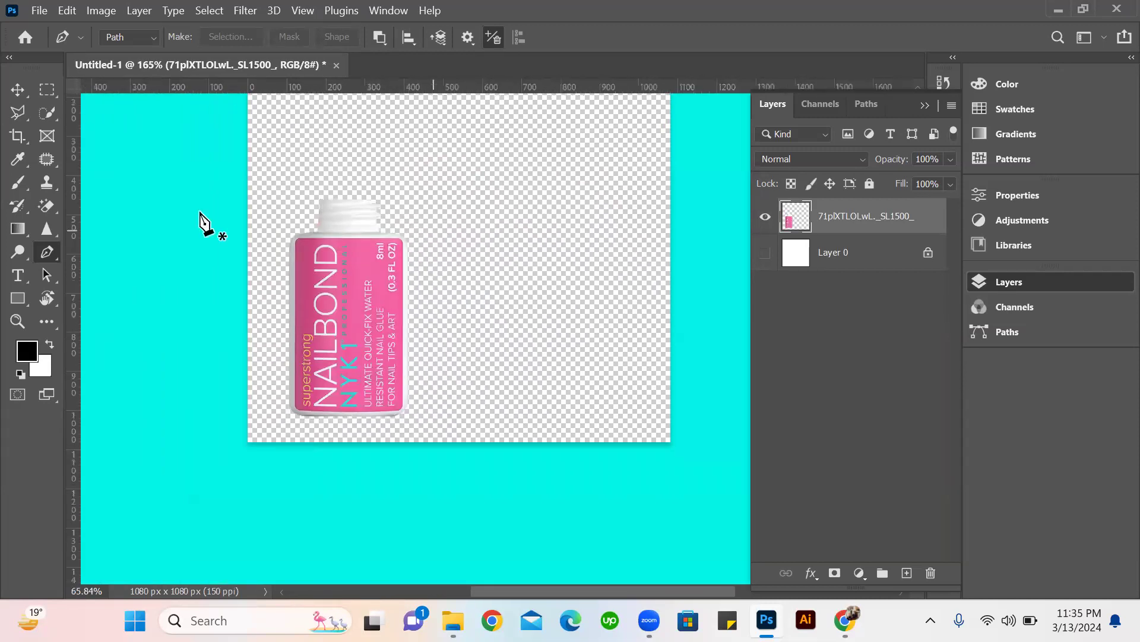
Delete the layer holding the cut-out bottle from the document.
{"action": "key", "text": "v"}
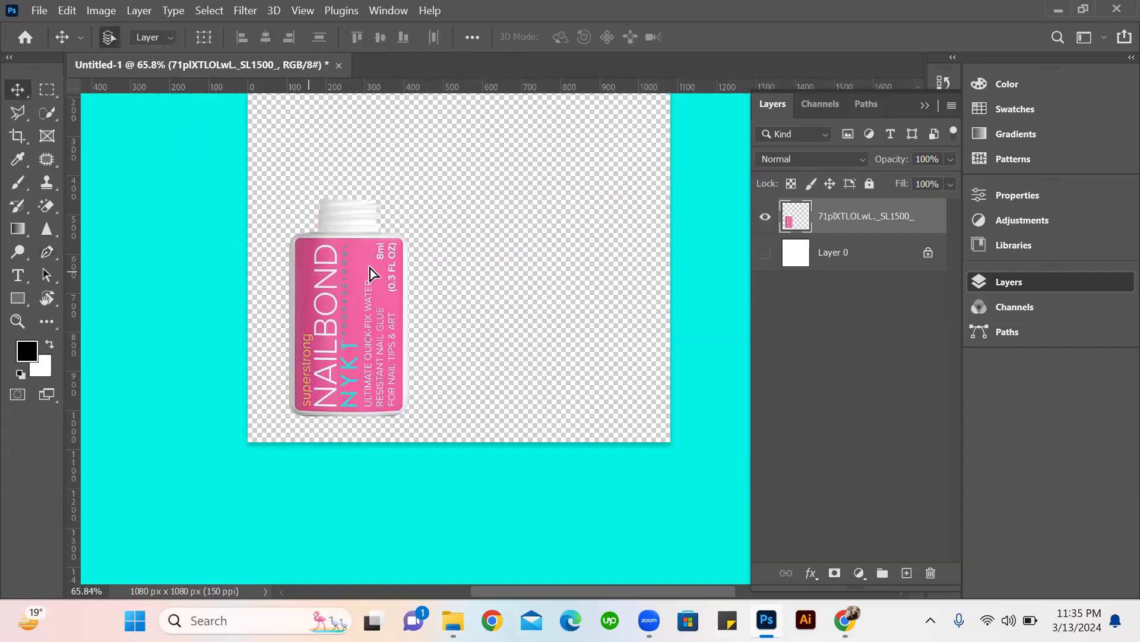
{"action": "left_click_drag", "start_coordinate": [370, 270], "coordinate": [429, 256]}
{"action": "key", "text": "Delete"}
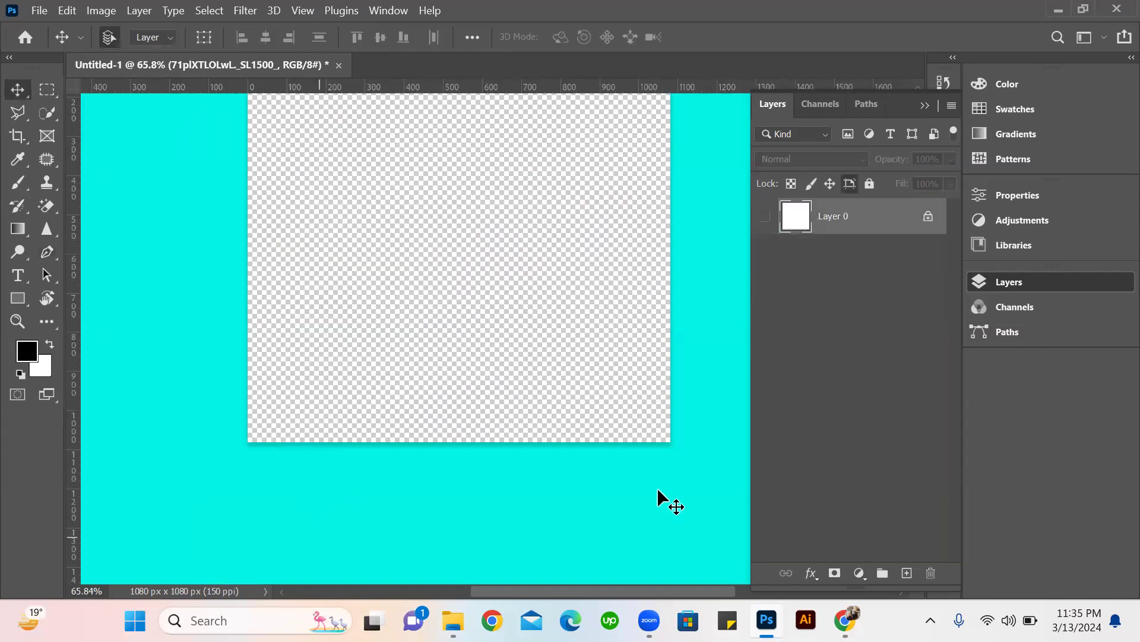
{"action": "scroll", "coordinate": [658, 491], "scroll_direction": "down", "scroll_amount": 2}
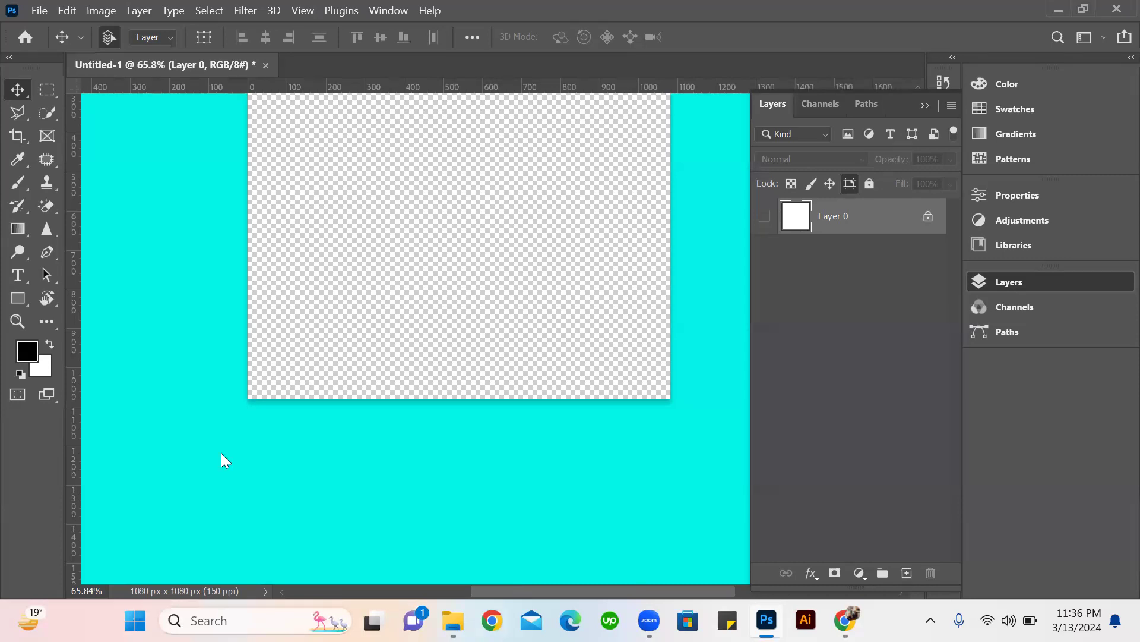
Start a new document and name it Business-card.
{"action": "left_click", "coordinate": [39, 11]}
{"action": "left_click", "coordinate": [91, 29]}
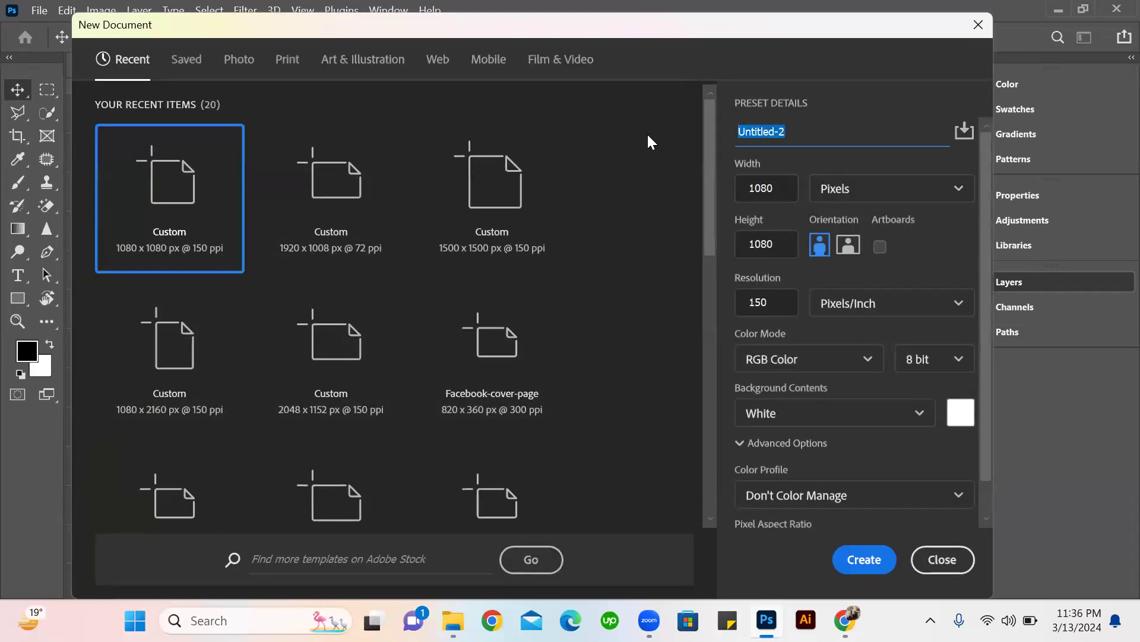
{"action": "type", "text": "Business-card"}
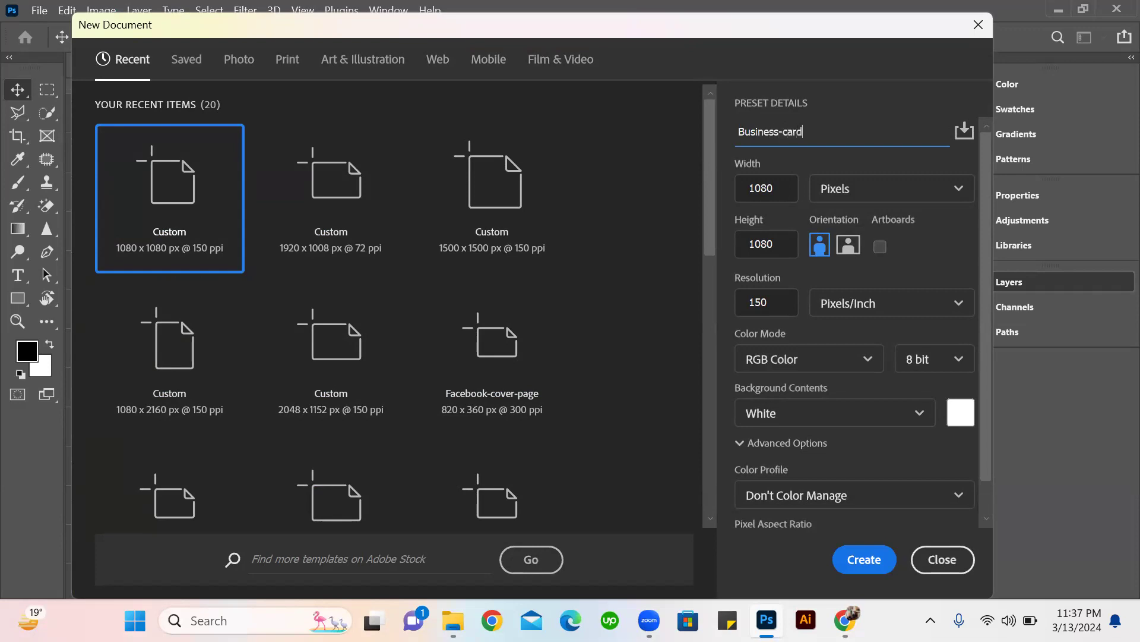
Set the new document's units to inches, with a width of 3.5 and a height of 2.
{"action": "left_click", "coordinate": [968, 189]}
{"action": "left_click", "coordinate": [868, 249]}
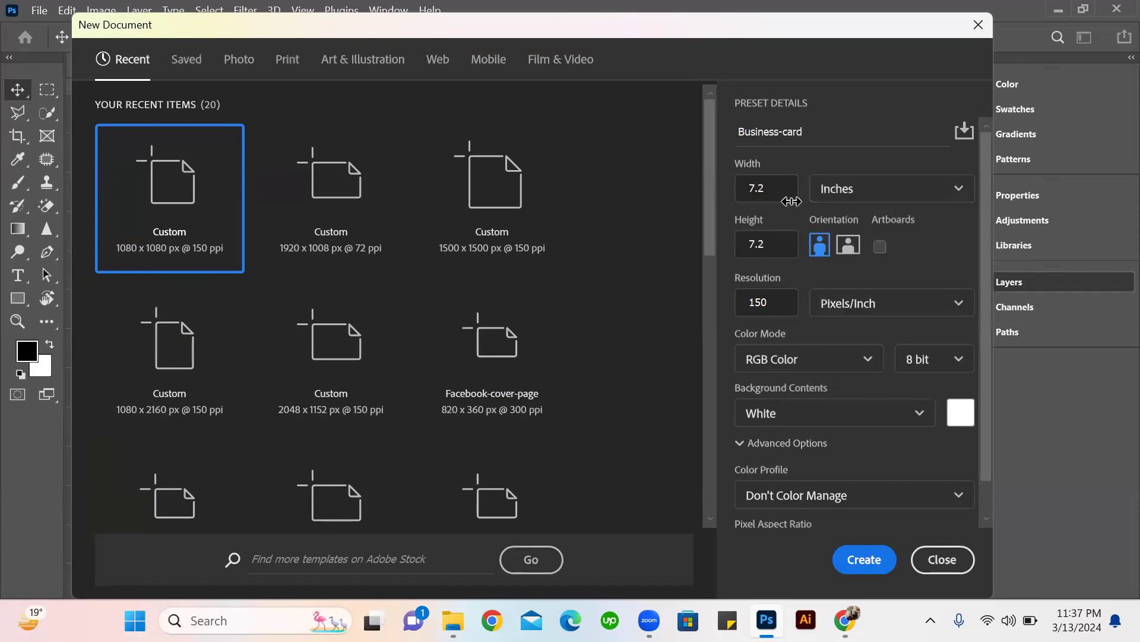
{"action": "left_click", "coordinate": [775, 189]}
{"action": "type", "text": "3.5"}
{"action": "key", "text": "Tab"}
{"action": "type", "text": "2"}
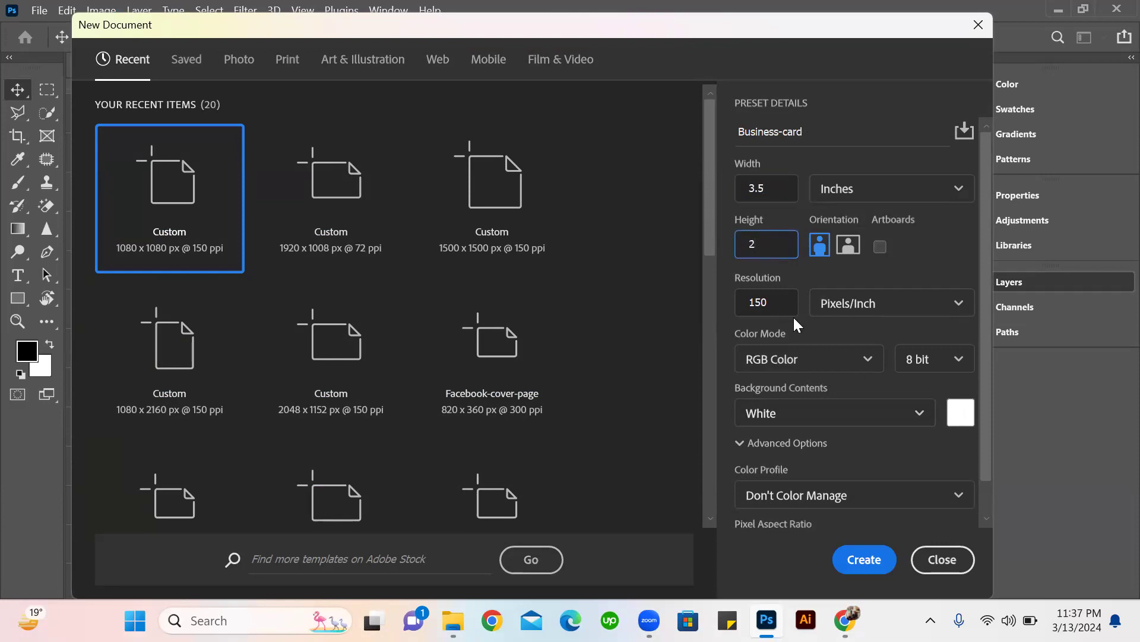
Set the resolution to 300 pixels/inch and the color mode to CMYK Color, and create the document.
{"action": "key", "text": "Tab"}
{"action": "type", "text": "300"}
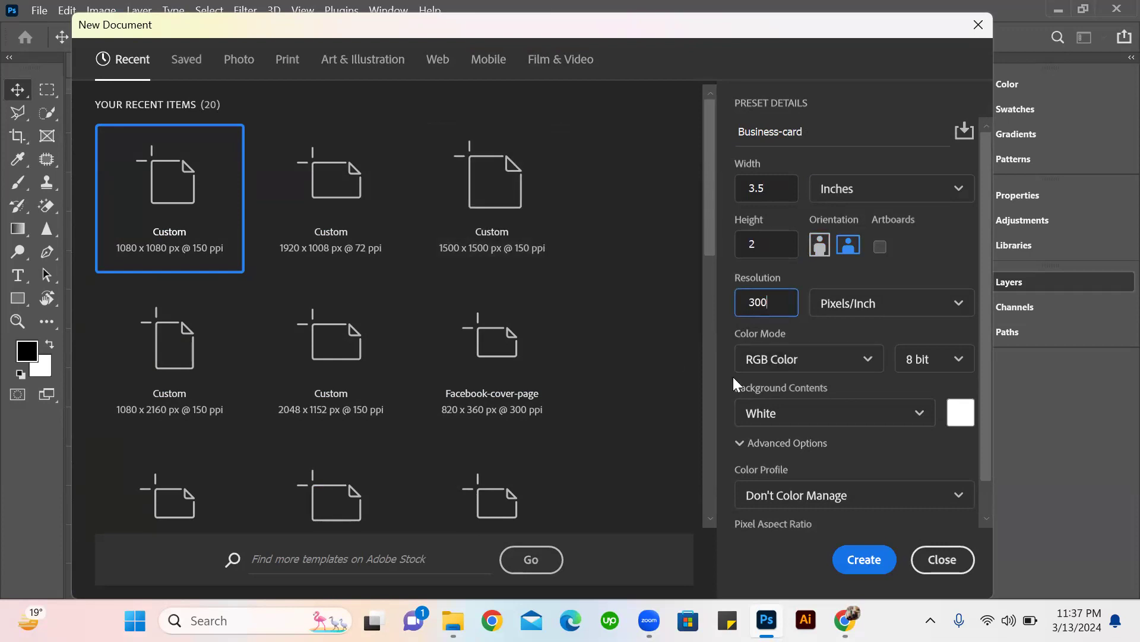
{"action": "left_click_drag", "start_coordinate": [774, 303], "coordinate": [725, 305]}
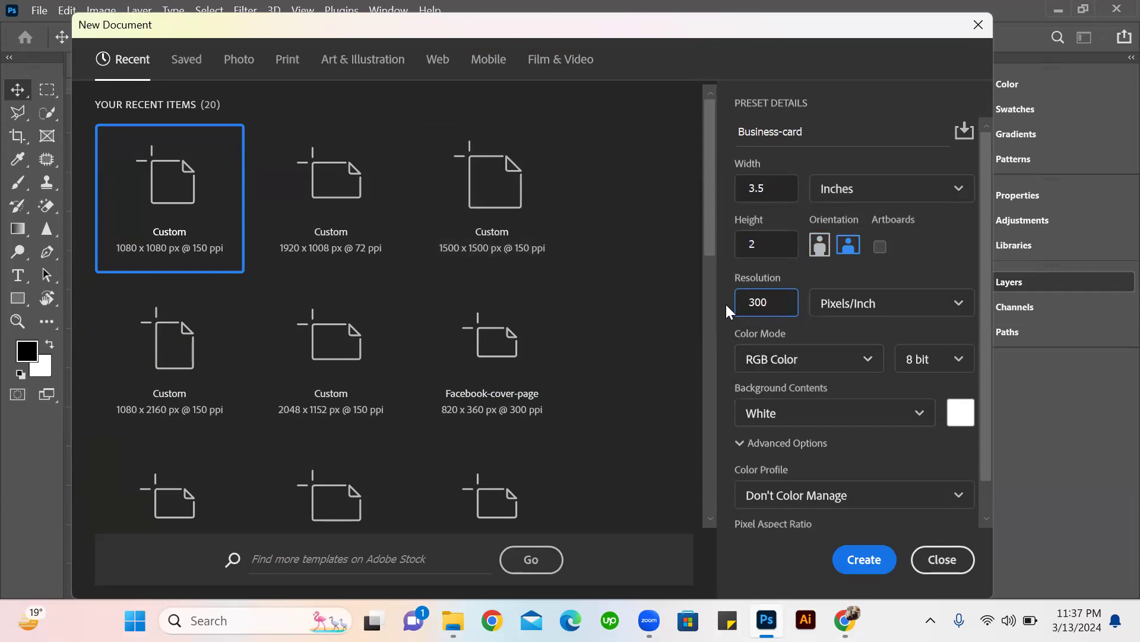
{"action": "left_click", "coordinate": [856, 359]}
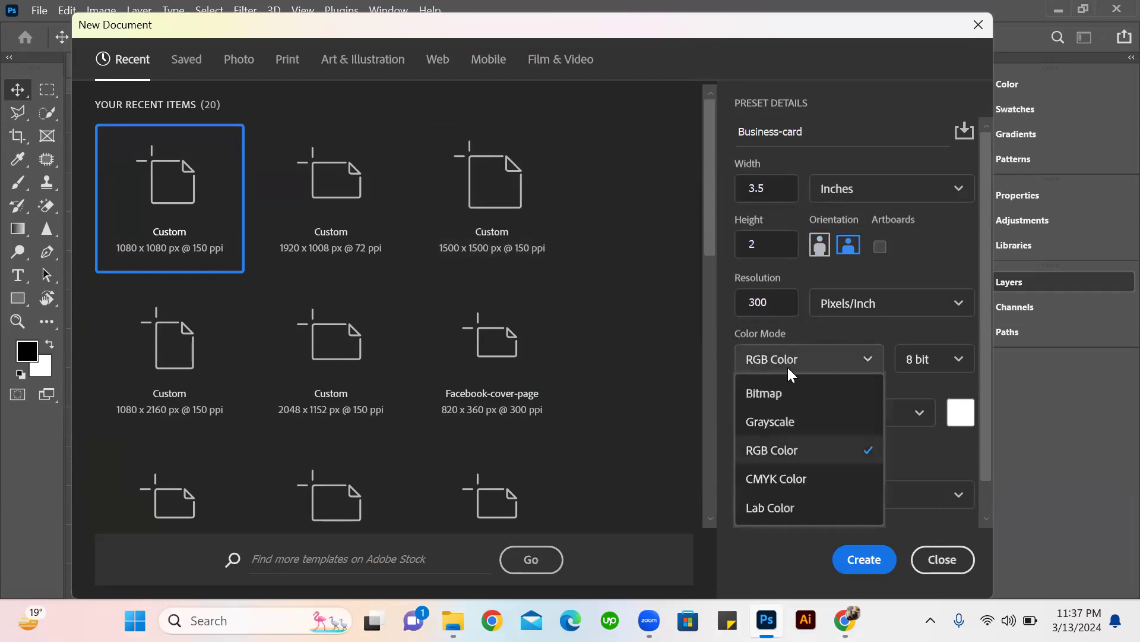
{"action": "left_click", "coordinate": [766, 477]}
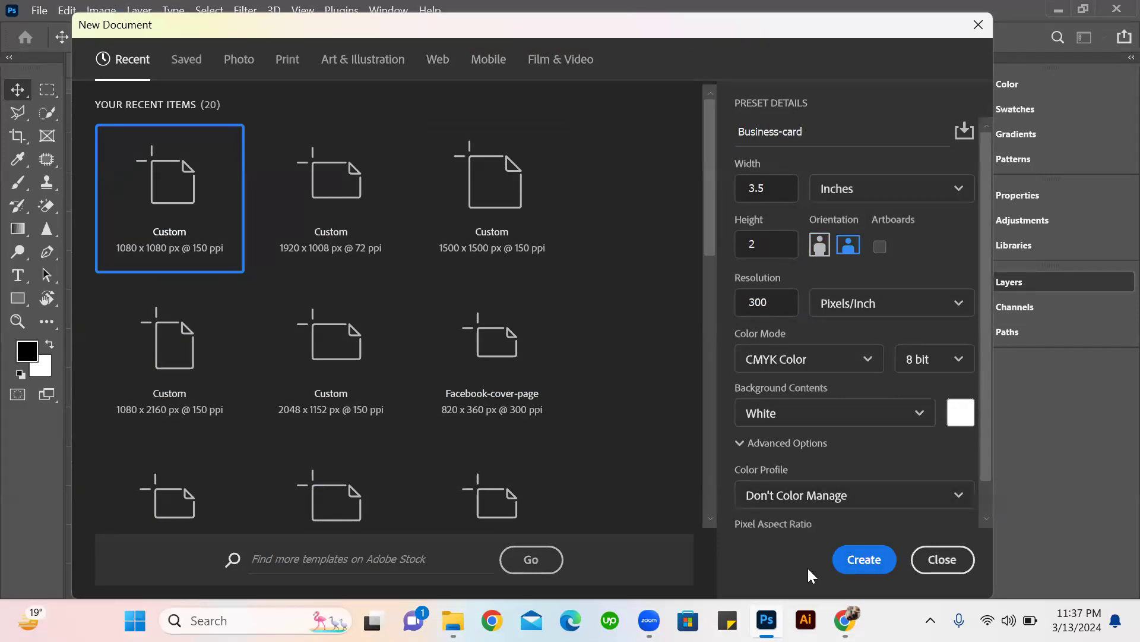
{"action": "key", "text": "Return"}
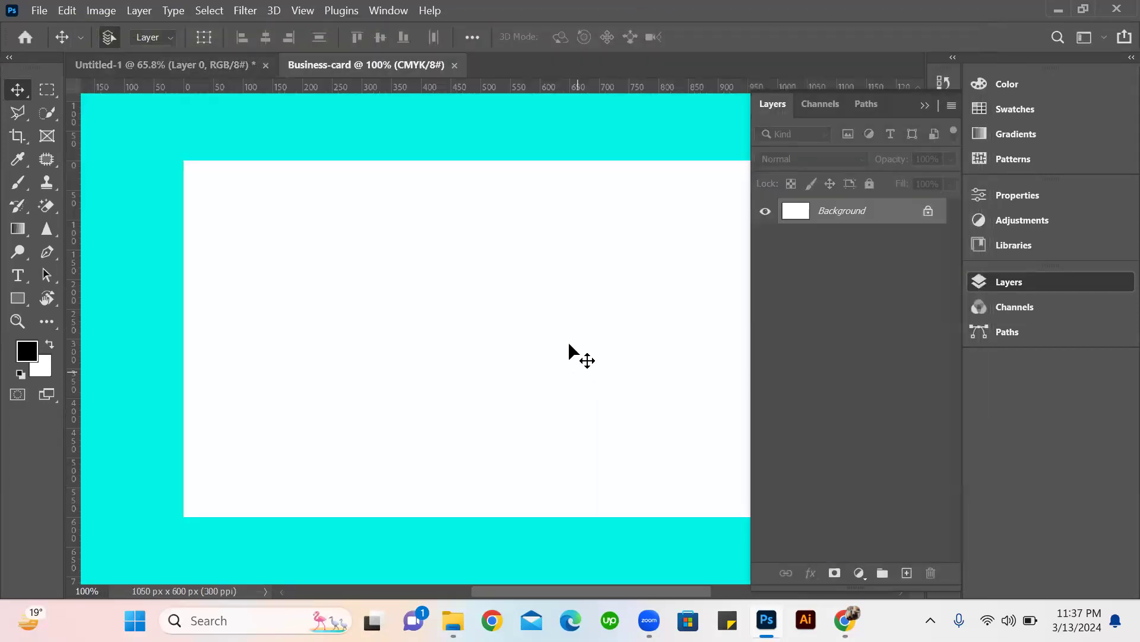
{"action": "scroll", "coordinate": [585, 309], "scroll_direction": "down", "scroll_amount": 2}
{"action": "left_click_drag", "start_coordinate": [580, 334], "coordinate": [543, 341]}
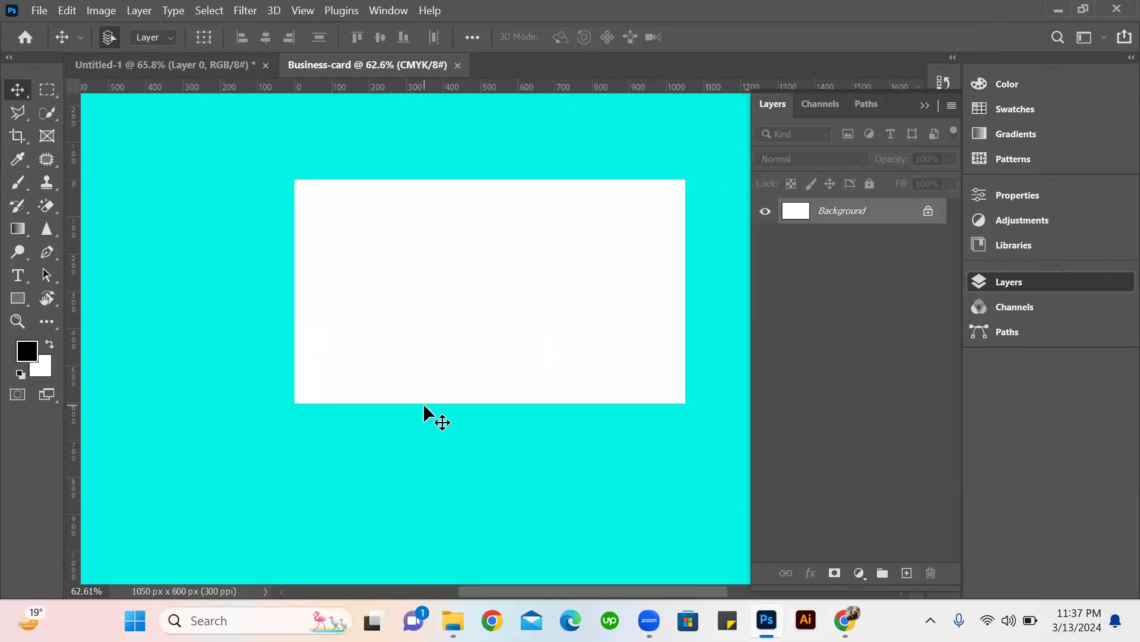
Add a horizontal Lorem Ipsum placeholder text line and move it onto the upper part of the card.
{"action": "left_click", "coordinate": [14, 273]}
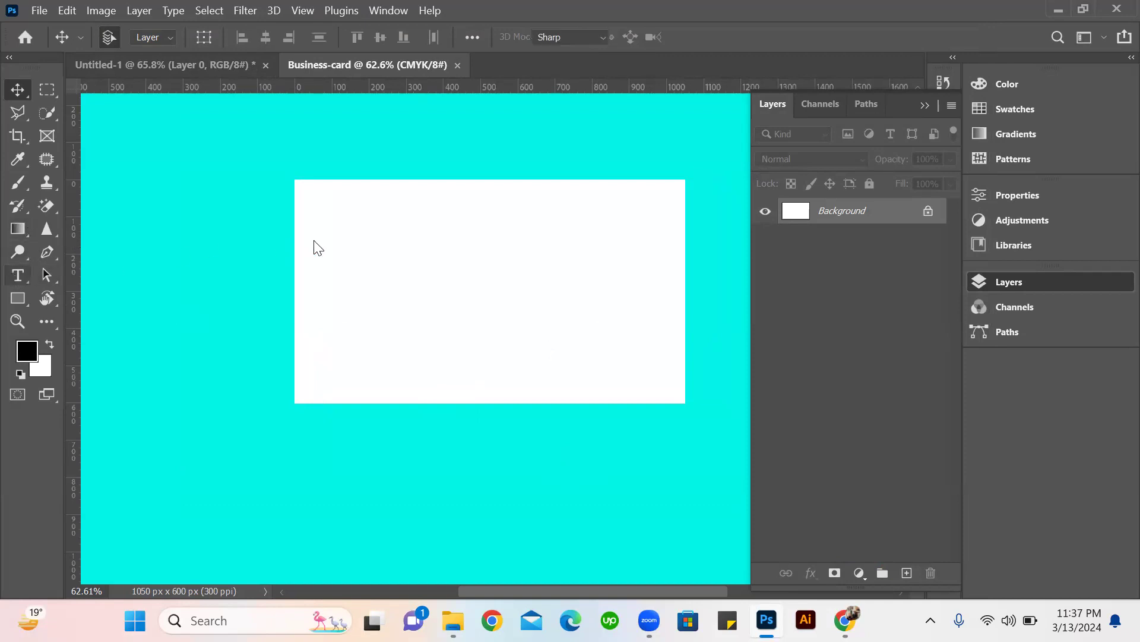
{"action": "left_click", "coordinate": [355, 212]}
{"action": "left_click", "coordinate": [377, 235]}
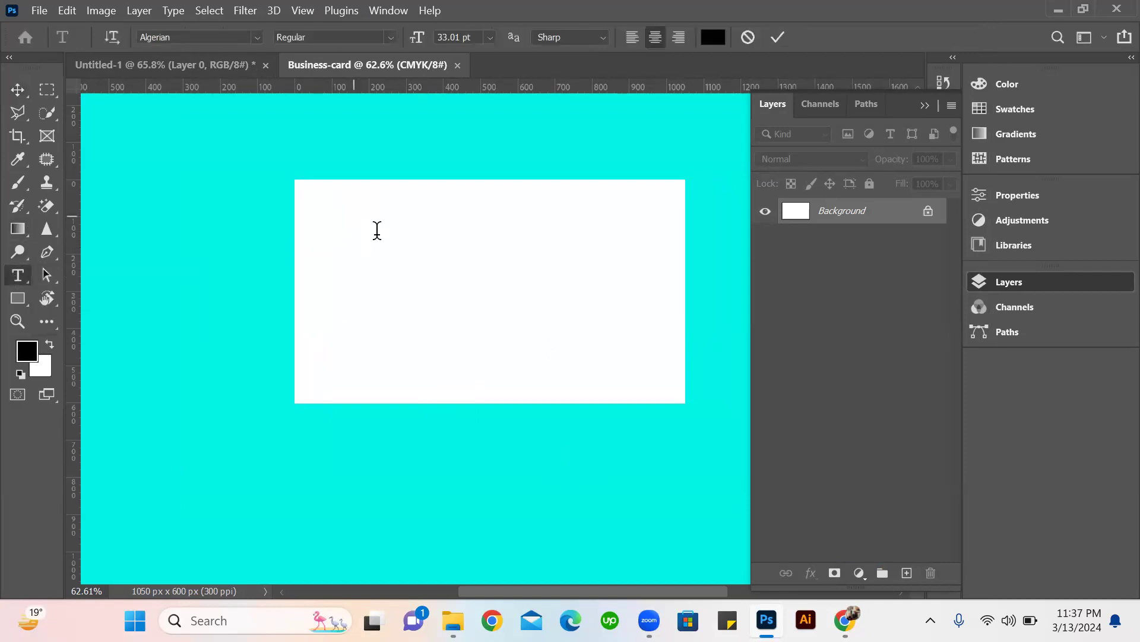
{"action": "left_click", "coordinate": [15, 89]}
{"action": "left_click_drag", "start_coordinate": [364, 203], "coordinate": [476, 252]}
Change the font of the whole Lorem Ipsum text to Montserrat Alternates Black.
{"action": "key", "text": "t"}
{"action": "left_click", "coordinate": [466, 238]}
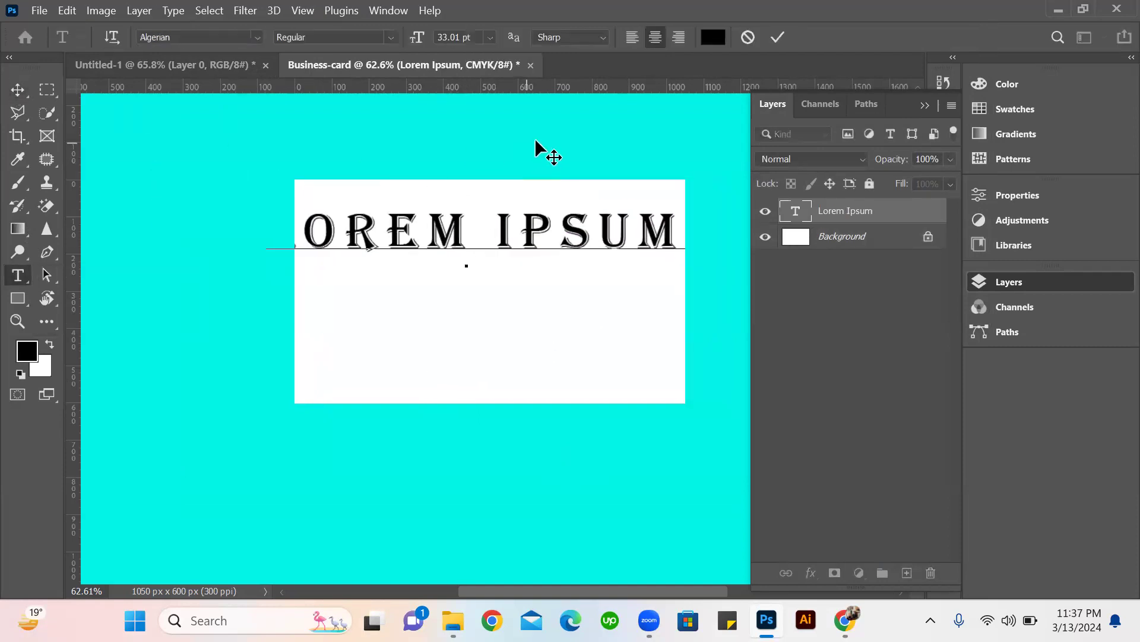
{"action": "key", "text": "ctrl+a"}
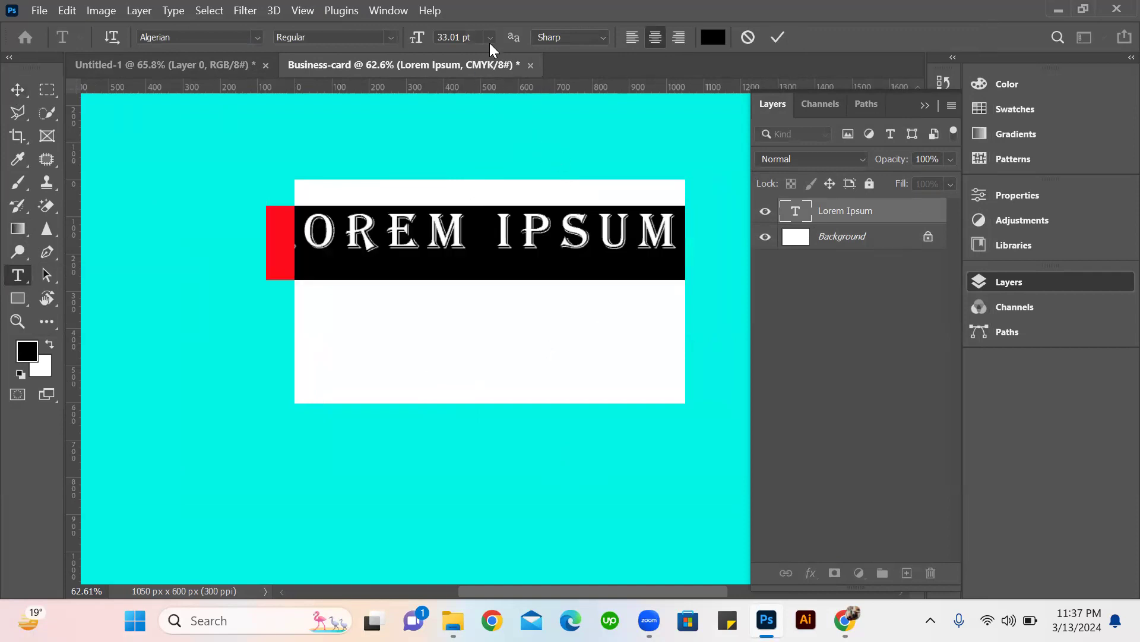
{"action": "left_click", "coordinate": [257, 37]}
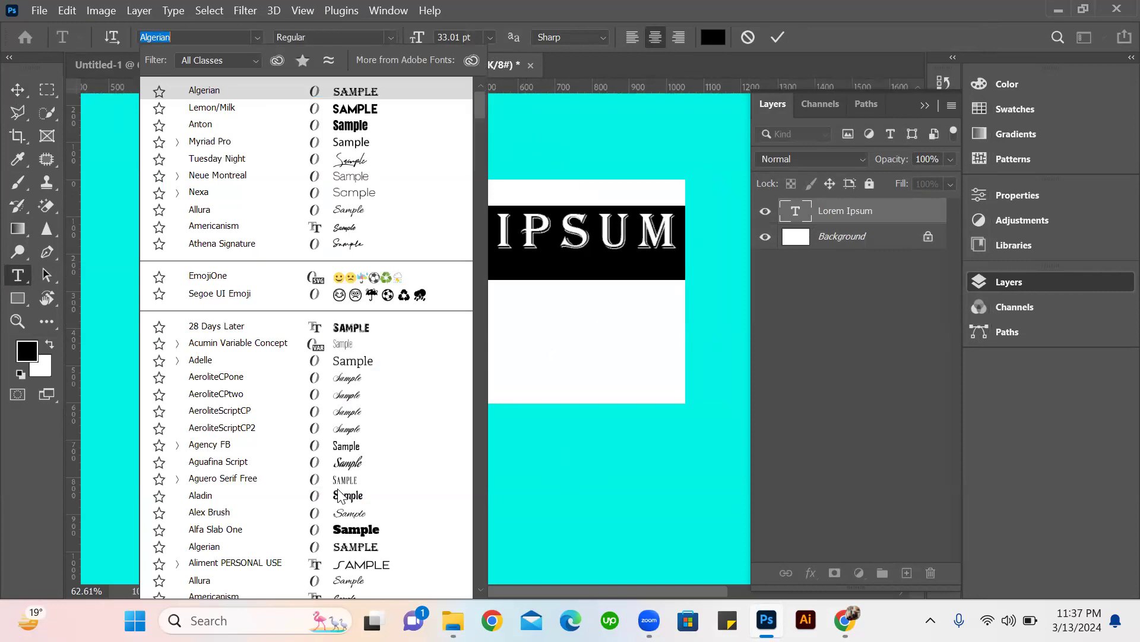
{"action": "key", "text": "Up"}
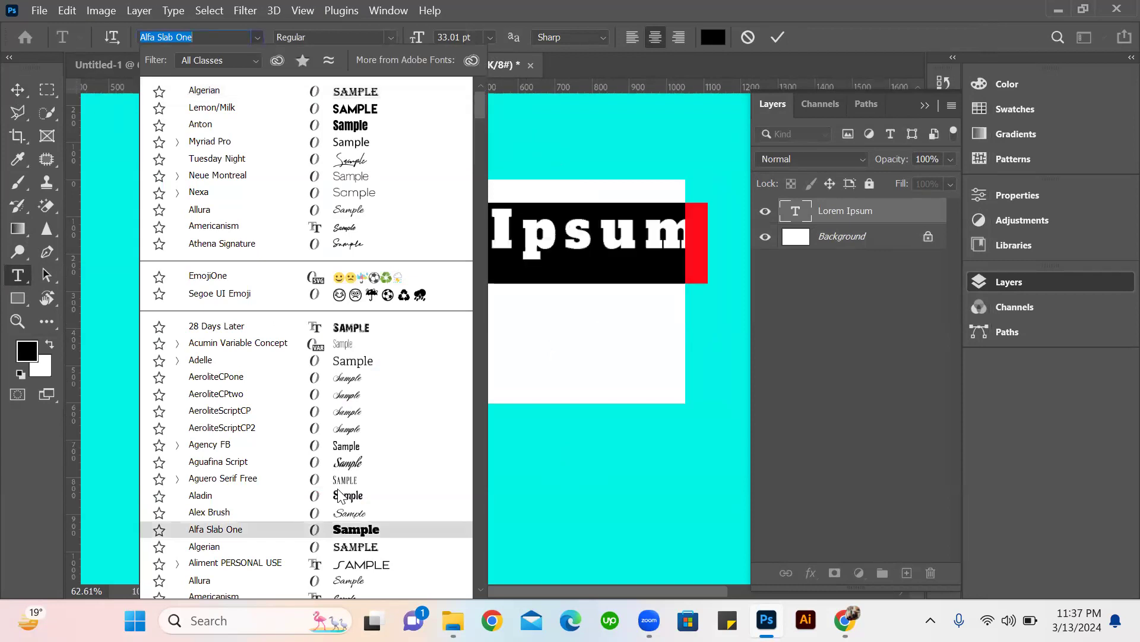
{"action": "scroll", "coordinate": [339, 495], "scroll_direction": "down", "scroll_amount": 3}
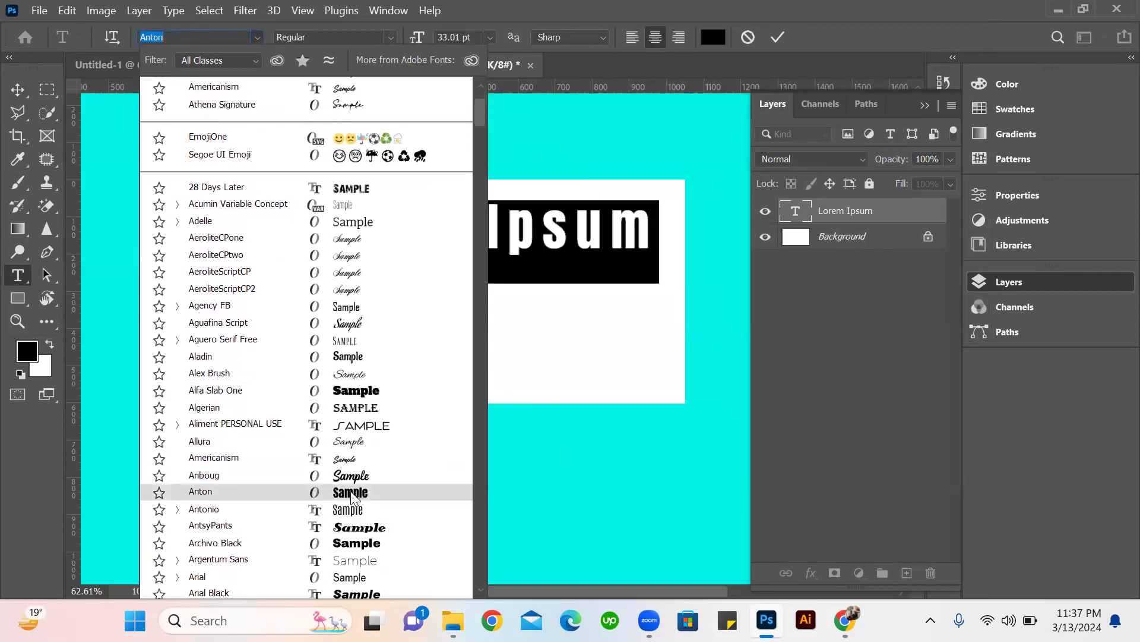
{"action": "scroll", "coordinate": [354, 496], "scroll_direction": "down", "scroll_amount": 3}
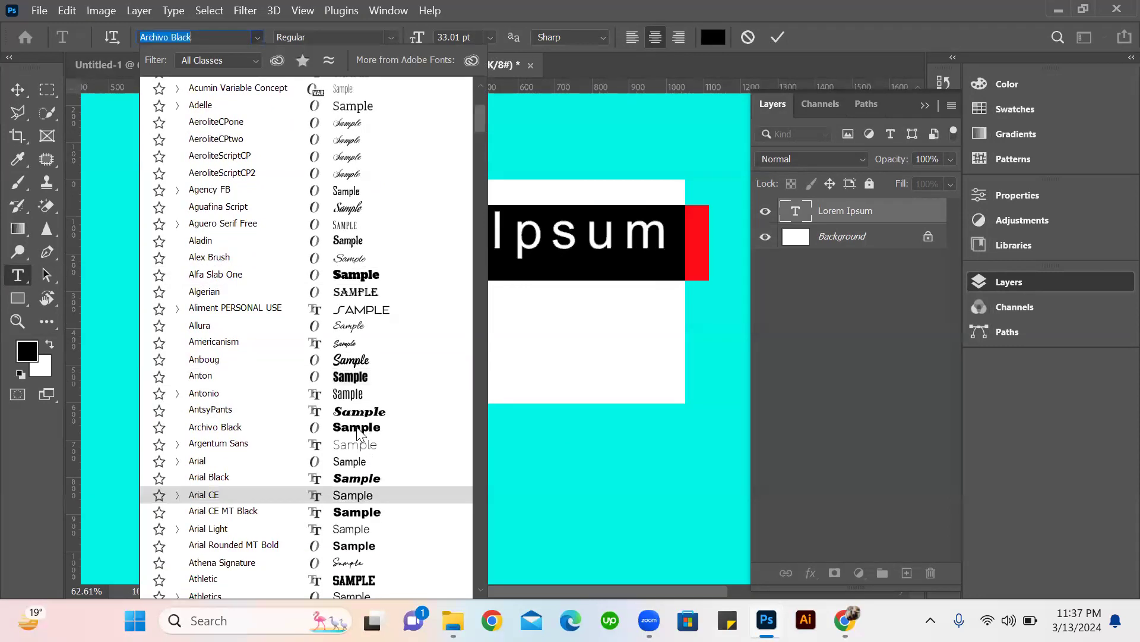
{"action": "scroll", "coordinate": [363, 497], "scroll_direction": "down", "scroll_amount": 5}
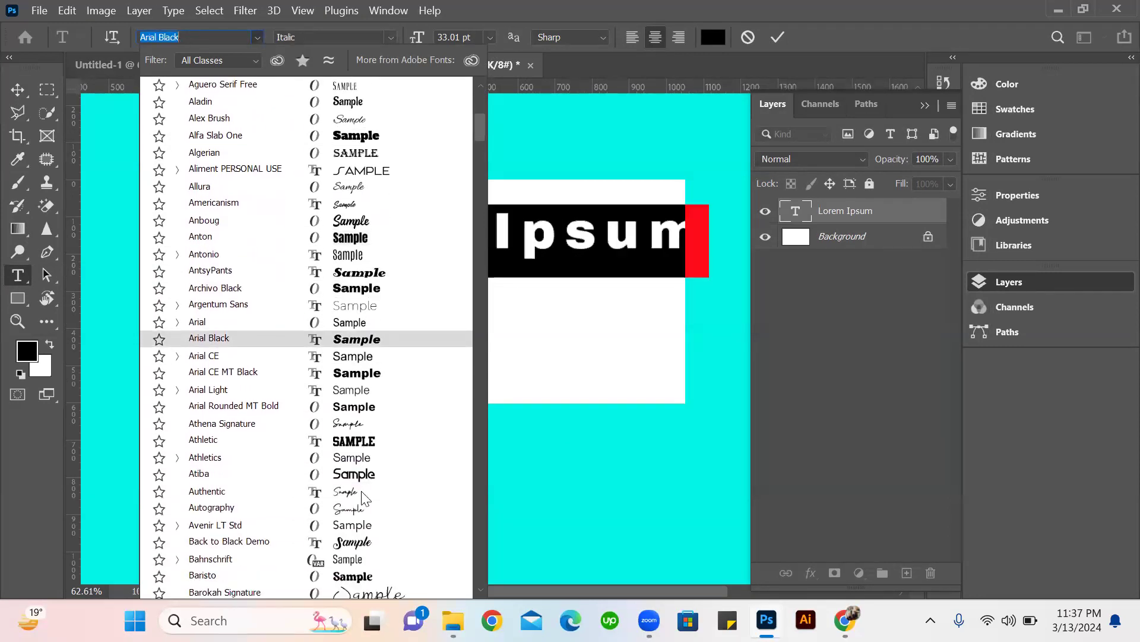
{"action": "scroll", "coordinate": [356, 496], "scroll_direction": "down", "scroll_amount": 5}
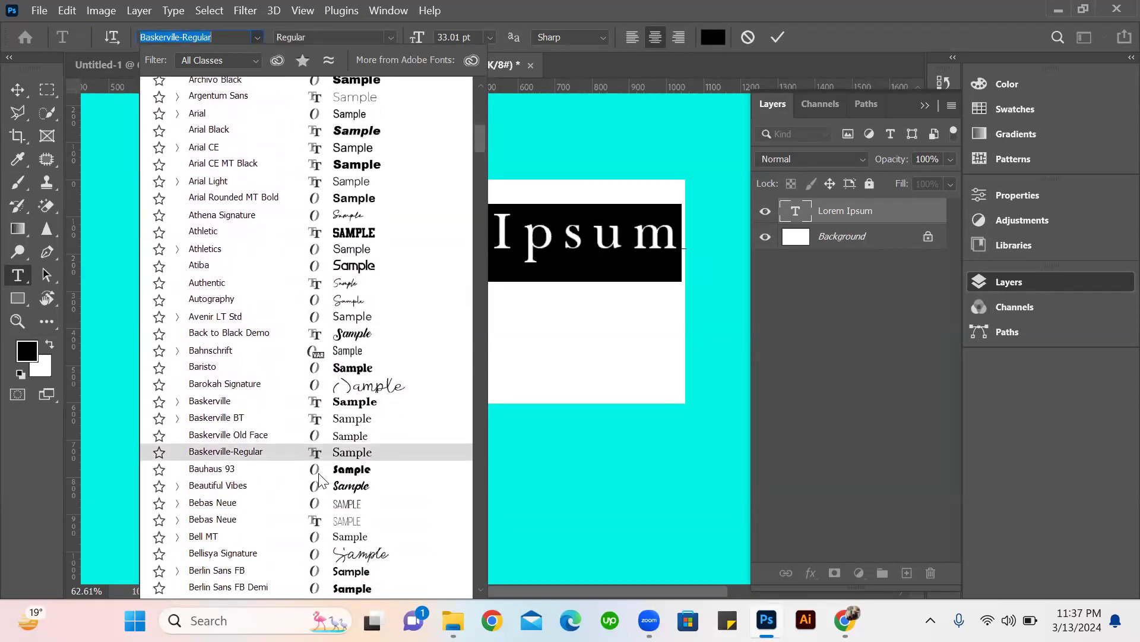
{"action": "scroll", "coordinate": [345, 493], "scroll_direction": "down", "scroll_amount": 1}
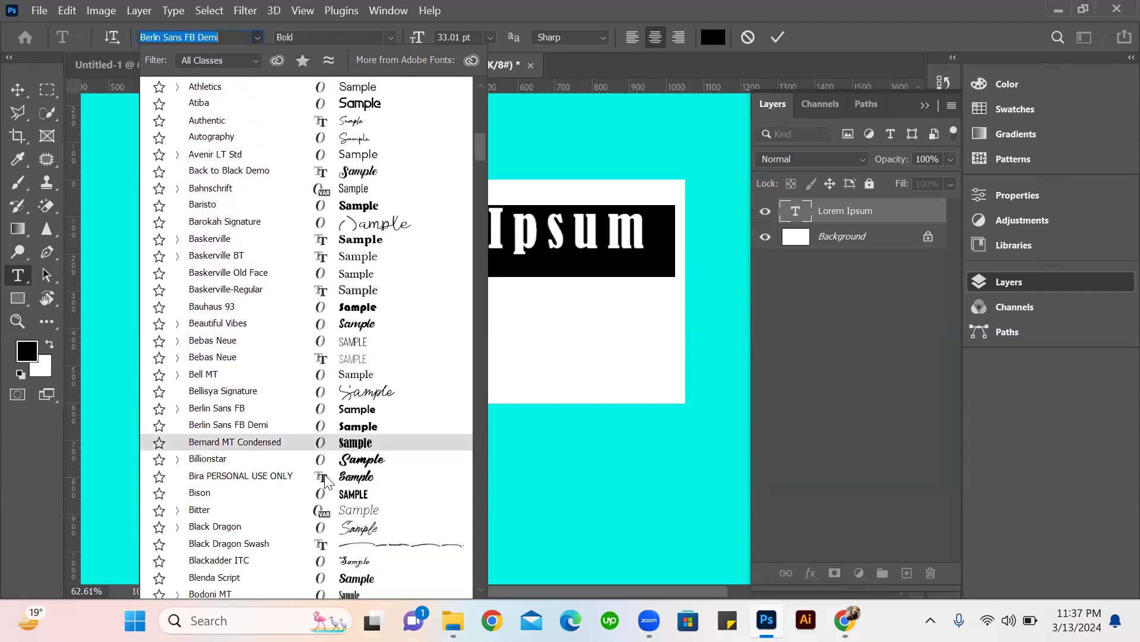
{"action": "scroll", "coordinate": [334, 478], "scroll_direction": "down", "scroll_amount": 5}
{"action": "scroll", "coordinate": [334, 476], "scroll_direction": "down", "scroll_amount": 3}
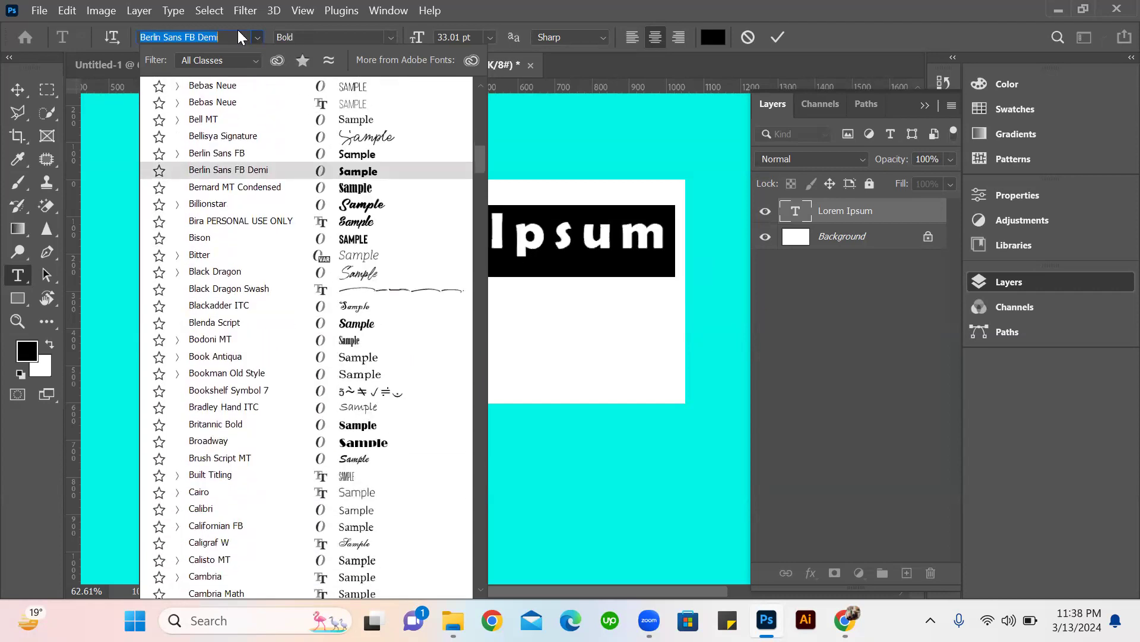
{"action": "type", "text": "mont"}
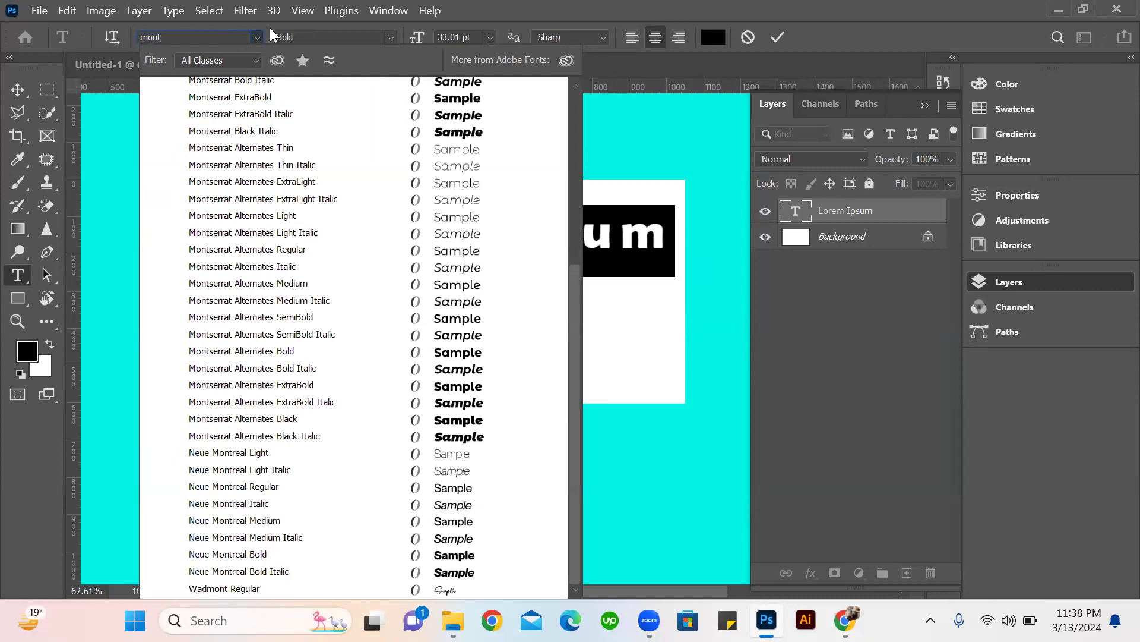
{"action": "left_click", "coordinate": [439, 420]}
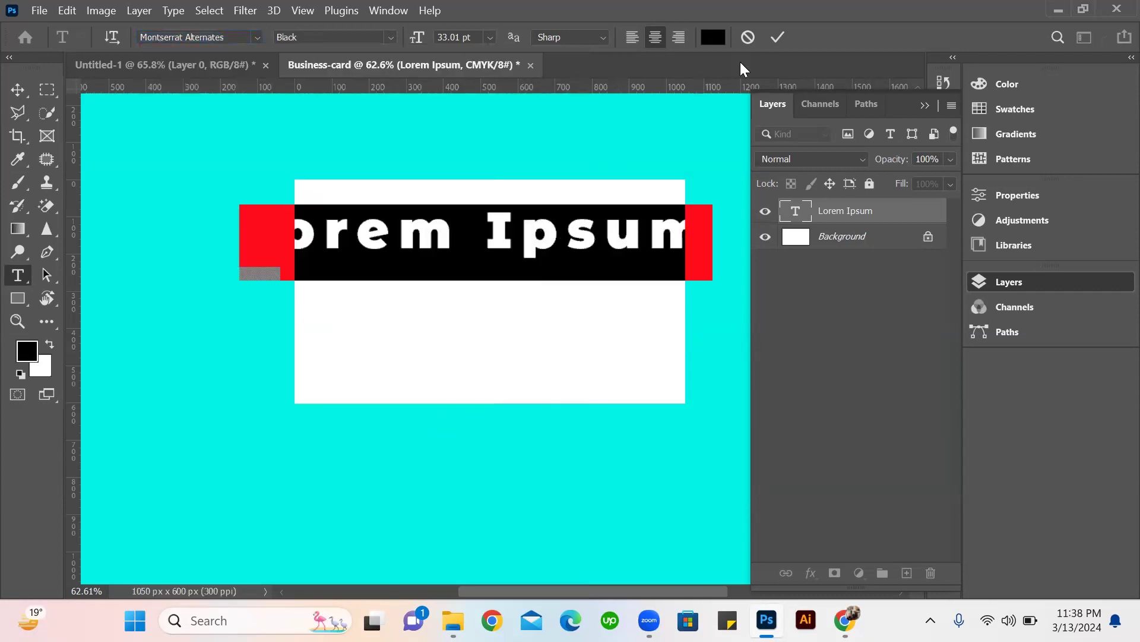
Set the Lorem Ipsum text size to 16 pt and move the text near the card's upper-left corner.
{"action": "left_click", "coordinate": [489, 36]}
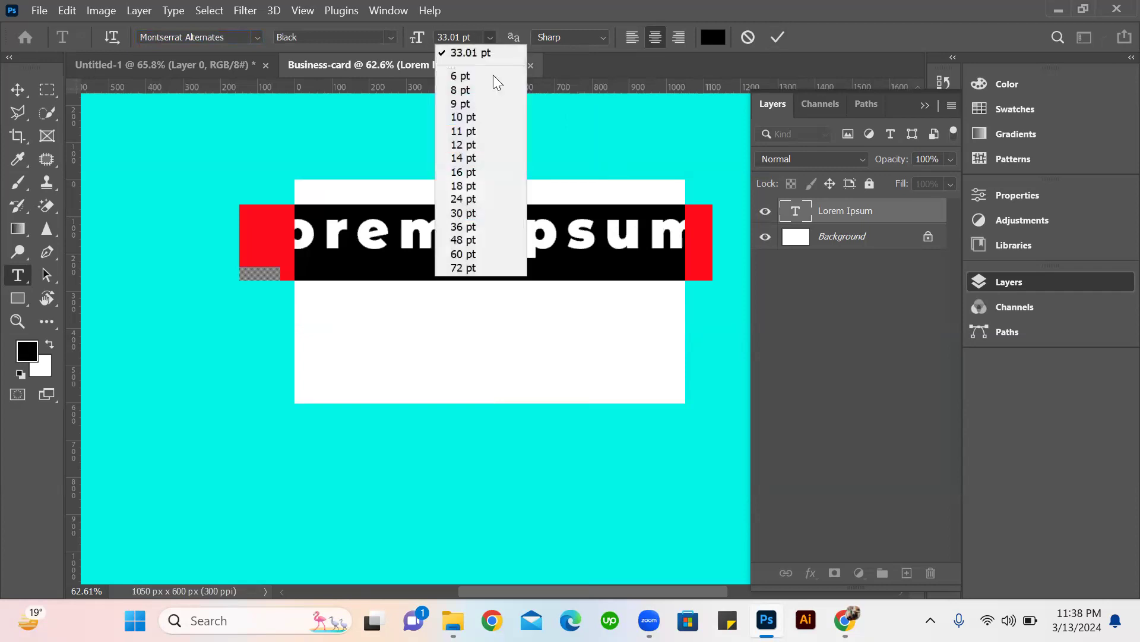
{"action": "left_click", "coordinate": [475, 225]}
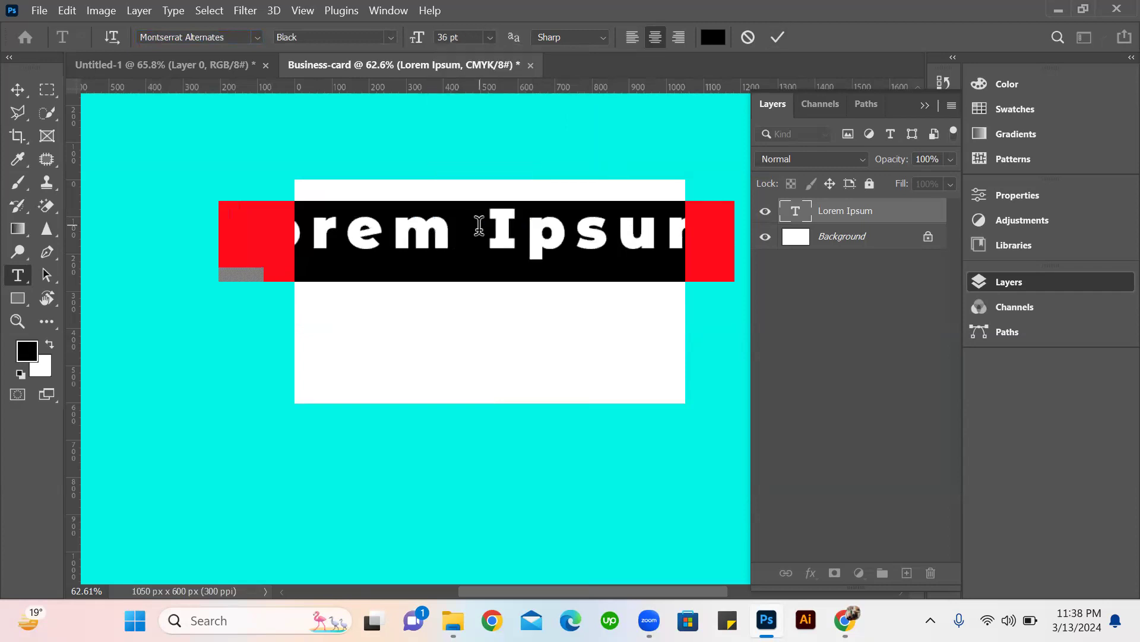
{"action": "left_click", "coordinate": [491, 37]}
{"action": "left_click", "coordinate": [475, 172]}
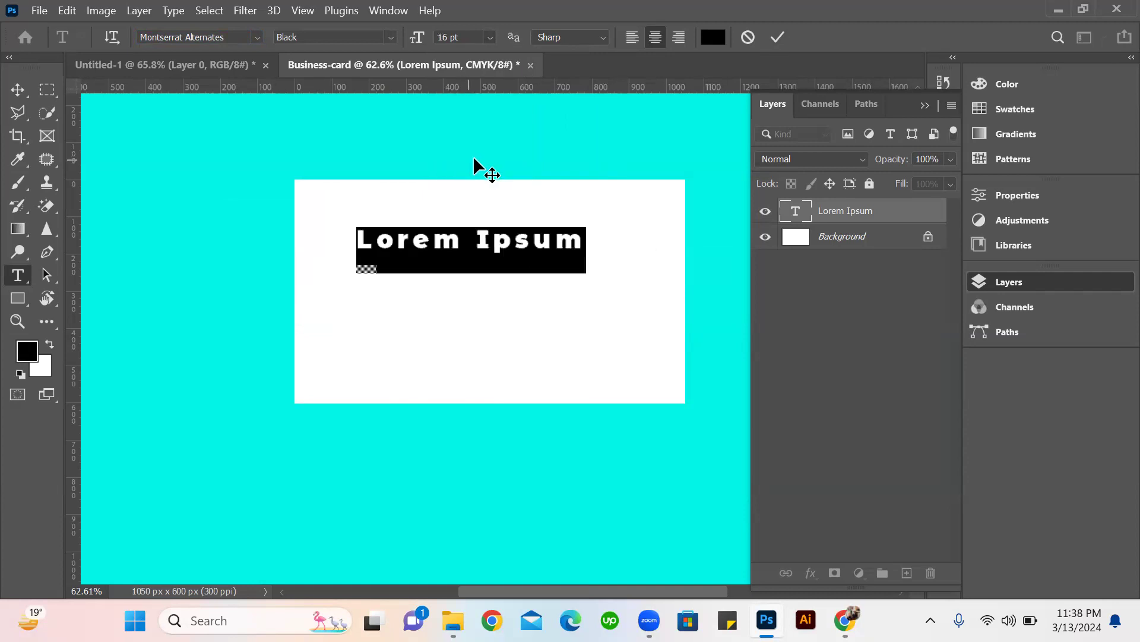
{"action": "left_click", "coordinate": [778, 37]}
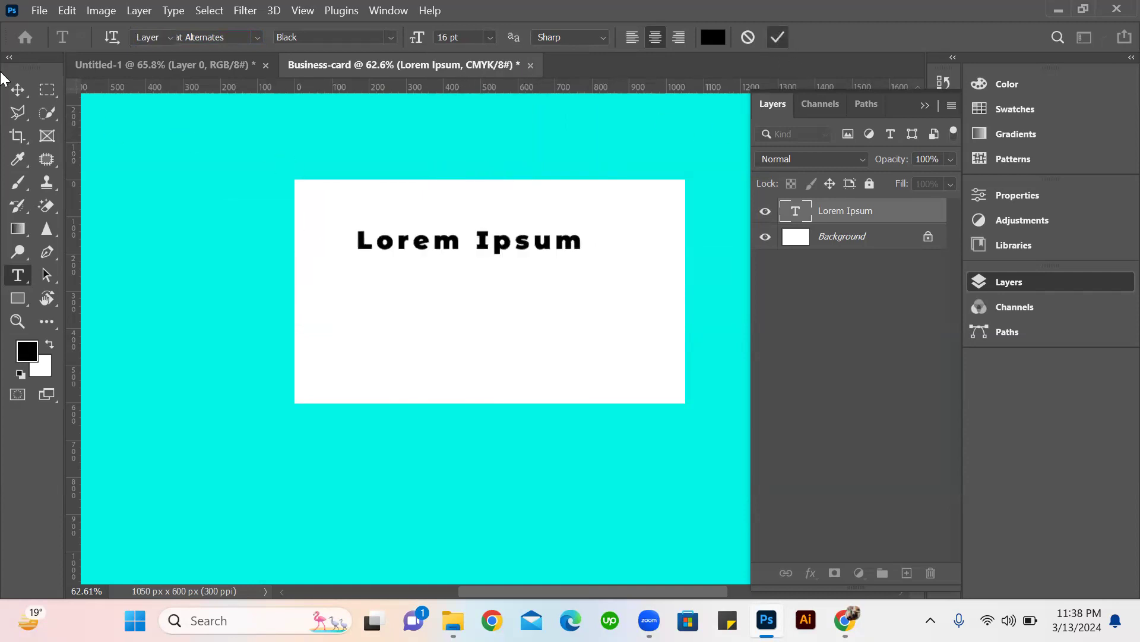
{"action": "key", "text": "v"}
{"action": "left_click_drag", "start_coordinate": [402, 247], "coordinate": [364, 230]}
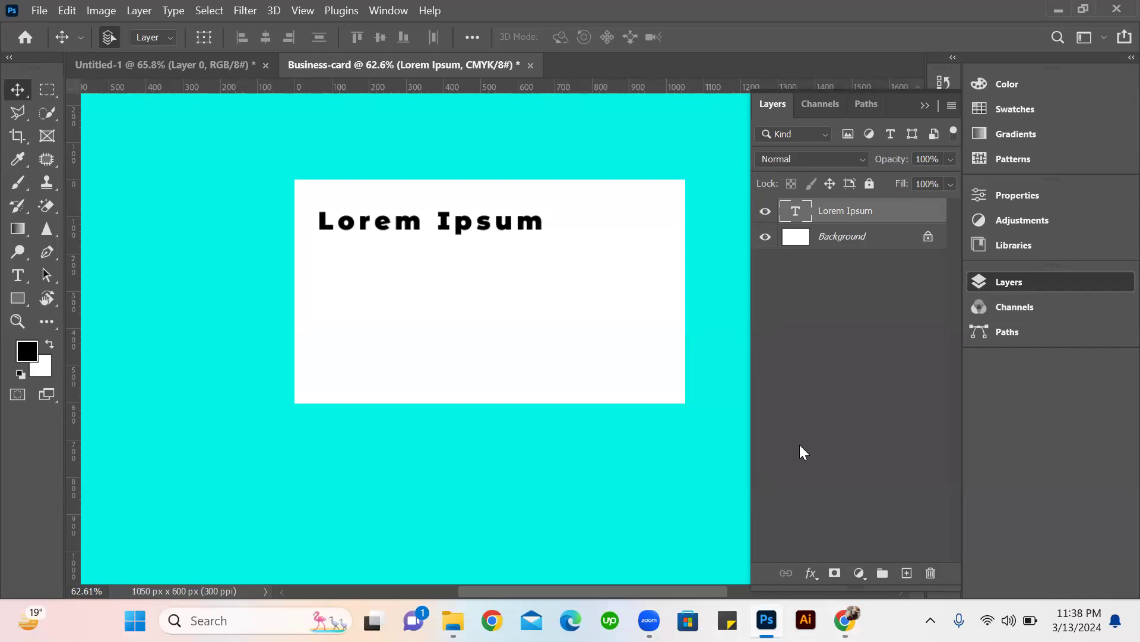
Open the Lorem Ipsum text for editing with all its characters selected.
{"action": "double_click", "coordinate": [450, 220]}
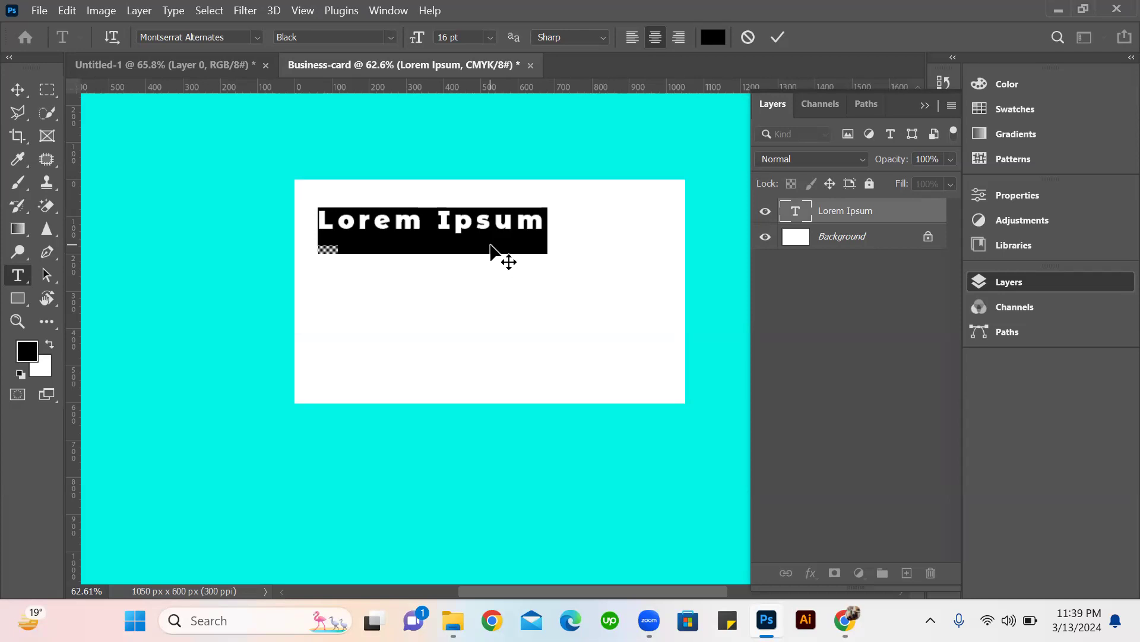
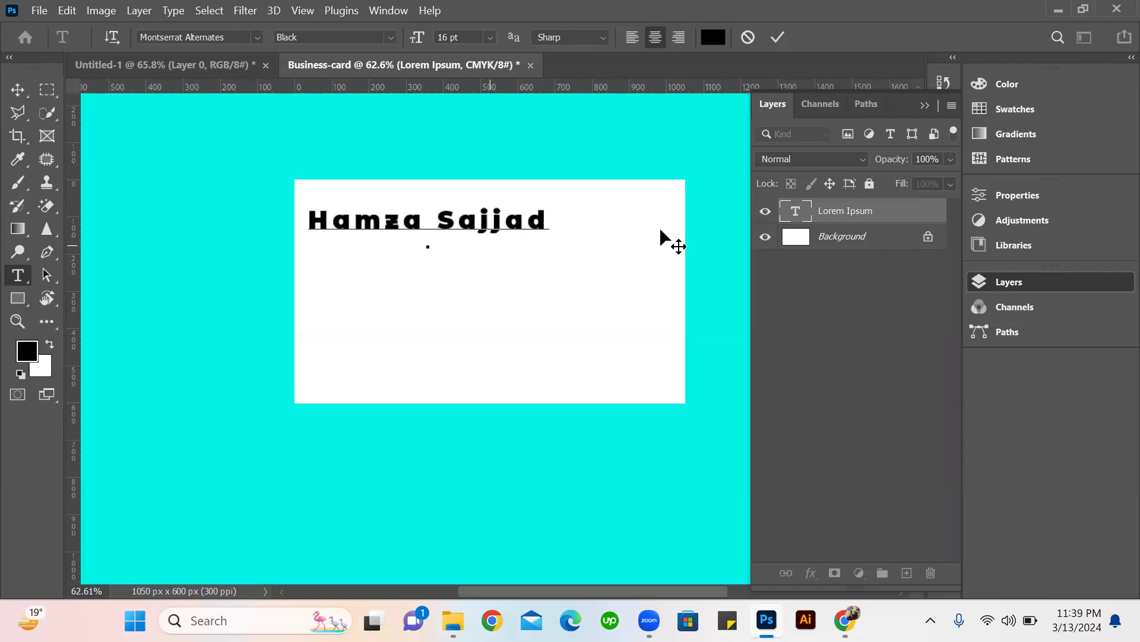
Replace the Lorem Ipsum text on the card with the cardholder's full name.
{"action": "scroll", "coordinate": [661, 237], "scroll_direction": "up", "scroll_amount": 1}
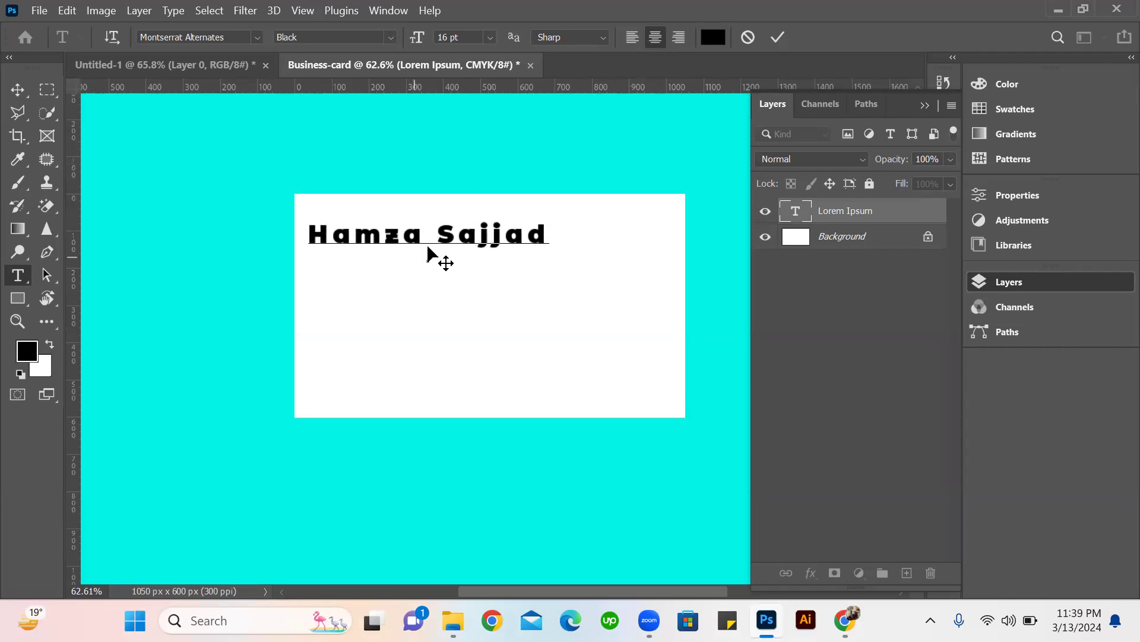
Set the size of the whole name text to 14 pt.
{"action": "double_click", "coordinate": [430, 234]}
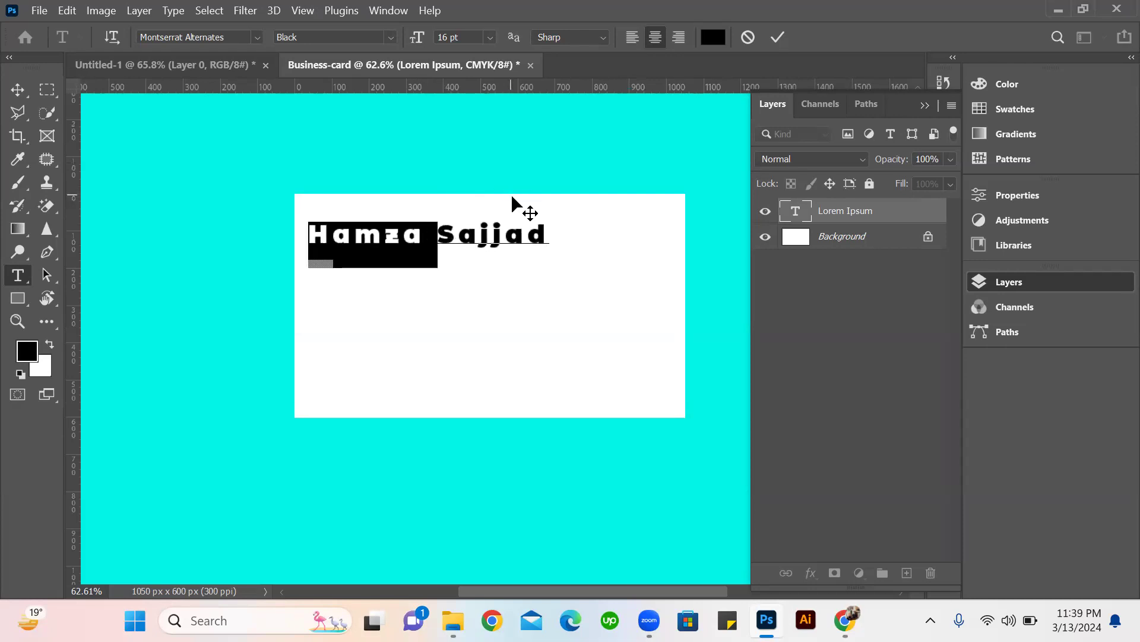
{"action": "key", "text": "ctrl+a"}
{"action": "left_click", "coordinate": [491, 37]}
{"action": "left_click", "coordinate": [467, 157]}
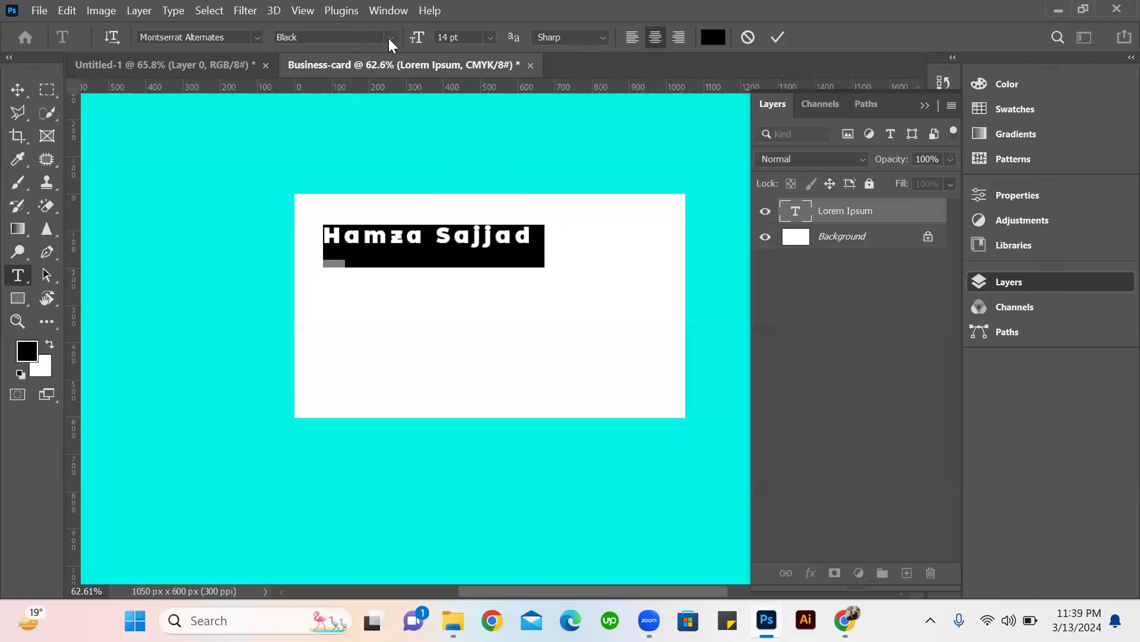
Change the name's font to Anton and move the text near the card's upper-left corner.
{"action": "left_click", "coordinate": [257, 37]}
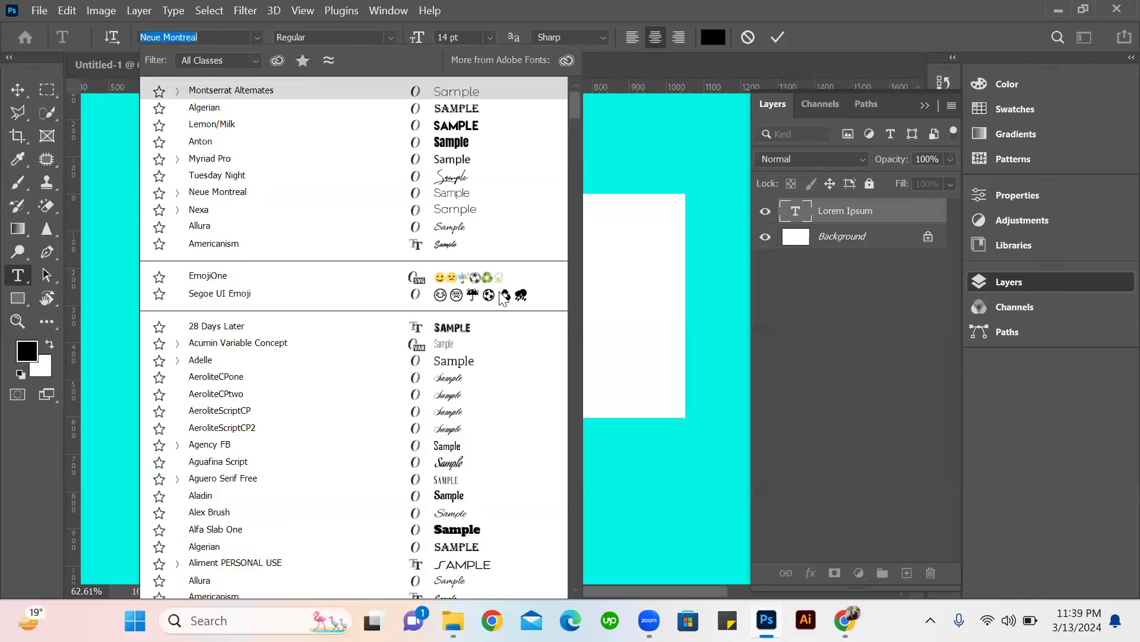
{"action": "left_click", "coordinate": [454, 142]}
{"action": "left_click", "coordinate": [777, 37]}
{"action": "left_click", "coordinate": [17, 89]}
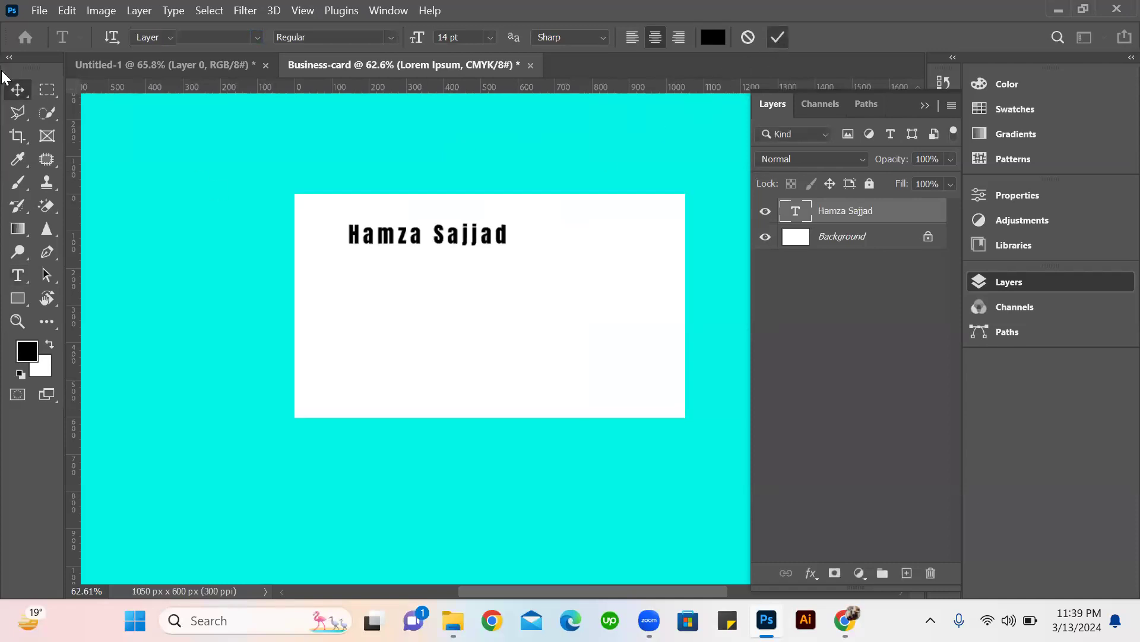
{"action": "mouse_move", "coordinate": [392, 241]}
{"action": "left_mouse_down"}
{"action": "mouse_move", "coordinate": [376, 248]}
{"action": "mouse_move", "coordinate": [367, 238]}
{"action": "mouse_move", "coordinate": [380, 224]}
{"action": "left_mouse_up"}
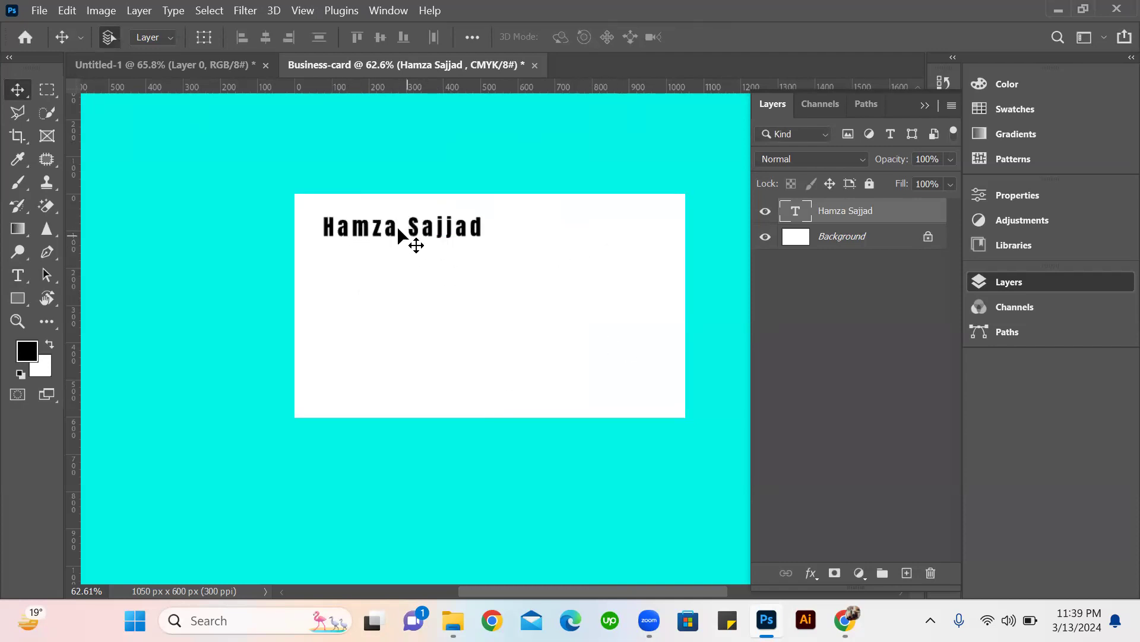
Duplicate the name text directly below the original and replace the copy's wording with CEO.
{"action": "left_click_drag", "start_coordinate": [391, 229], "coordinate": [391, 251]}
{"action": "double_click", "coordinate": [391, 253]}
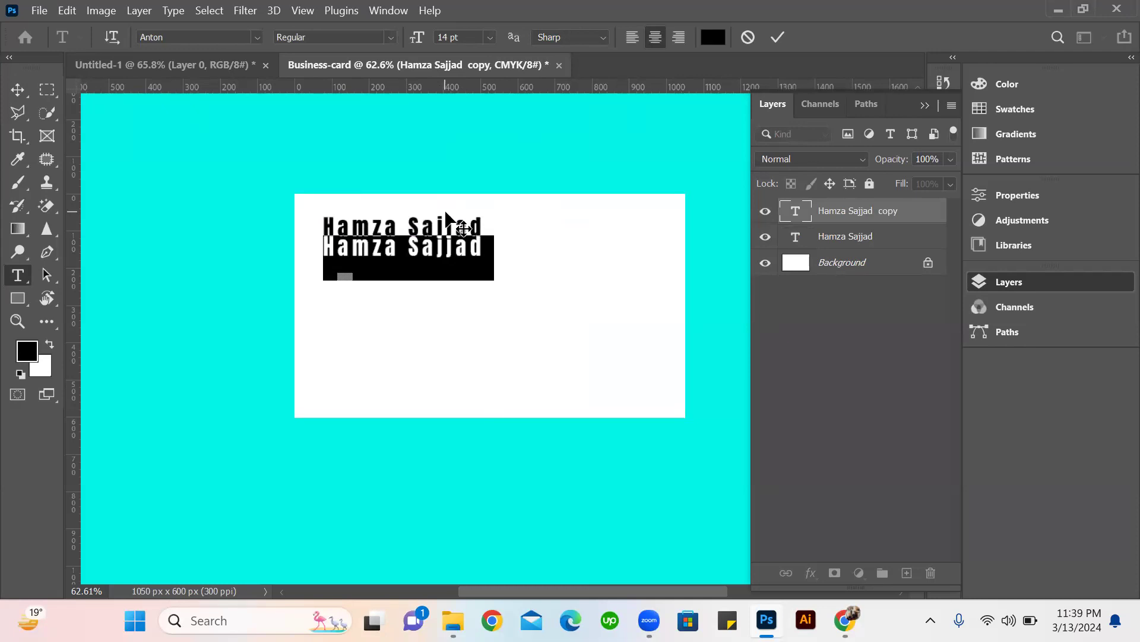
{"action": "type", "text": "CEO"}
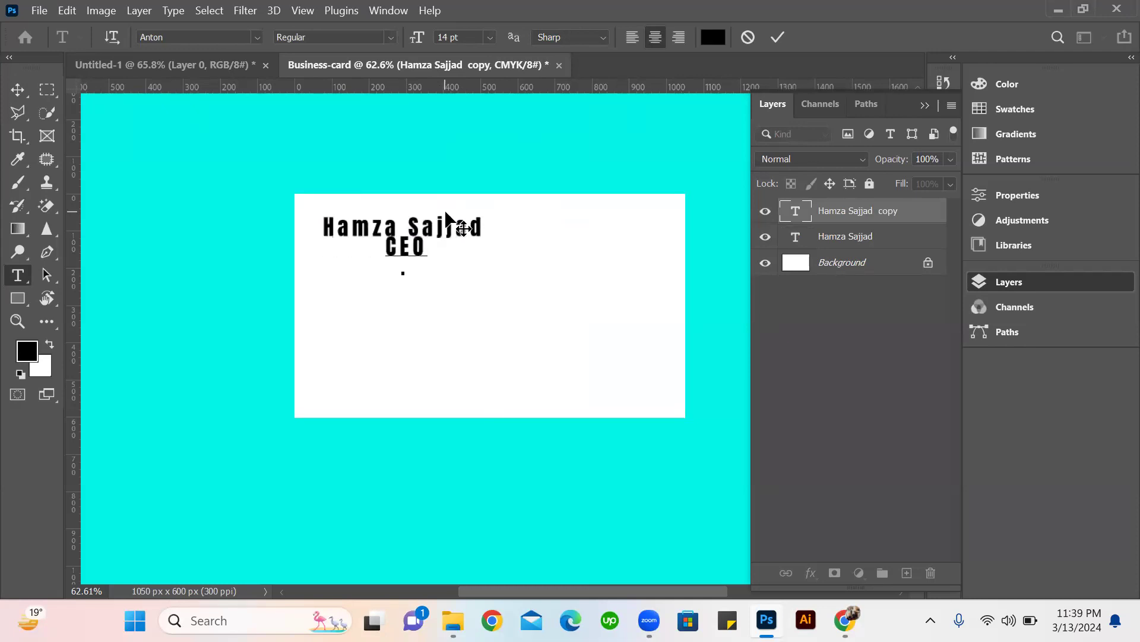
{"action": "left_click", "coordinate": [778, 37]}
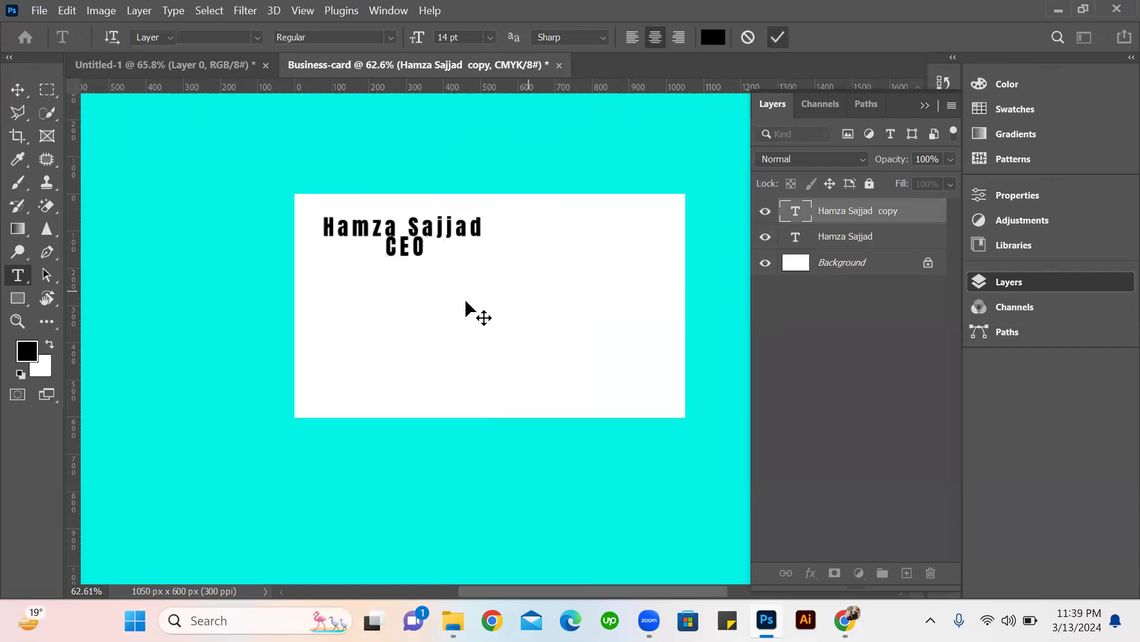
{"action": "double_click", "coordinate": [416, 248]}
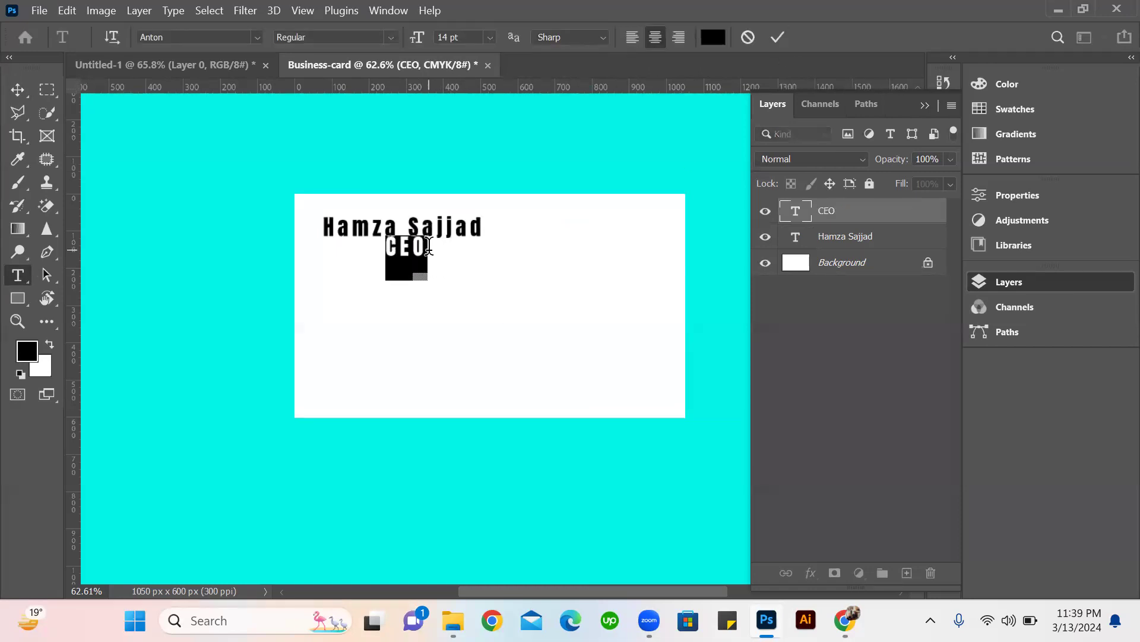
{"action": "left_click_drag", "start_coordinate": [428, 245], "coordinate": [385, 244]}
{"action": "left_click", "coordinate": [777, 39]}
{"action": "left_click", "coordinate": [440, 237]}
{"action": "key", "text": "ctrl+a"}
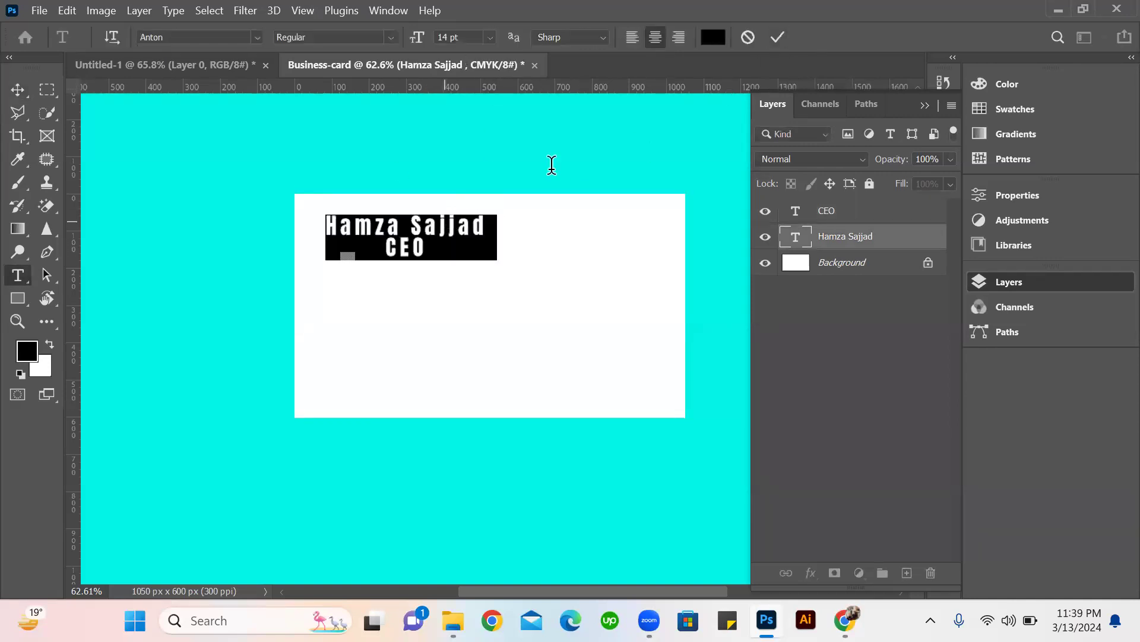
{"action": "left_click", "coordinate": [781, 38]}
Set the CEO text size to 10 pt and place it right under the start of the name.
{"action": "key", "text": "v"}
{"action": "left_click_drag", "start_coordinate": [402, 252], "coordinate": [407, 287]}
{"action": "double_click", "coordinate": [407, 287]}
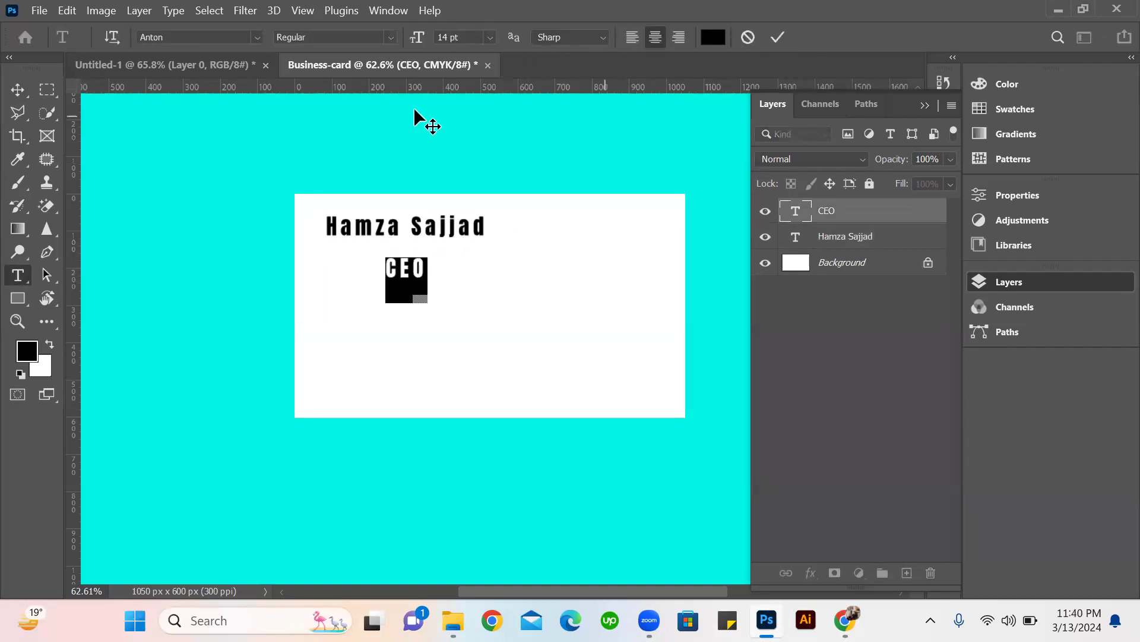
{"action": "left_click", "coordinate": [493, 36]}
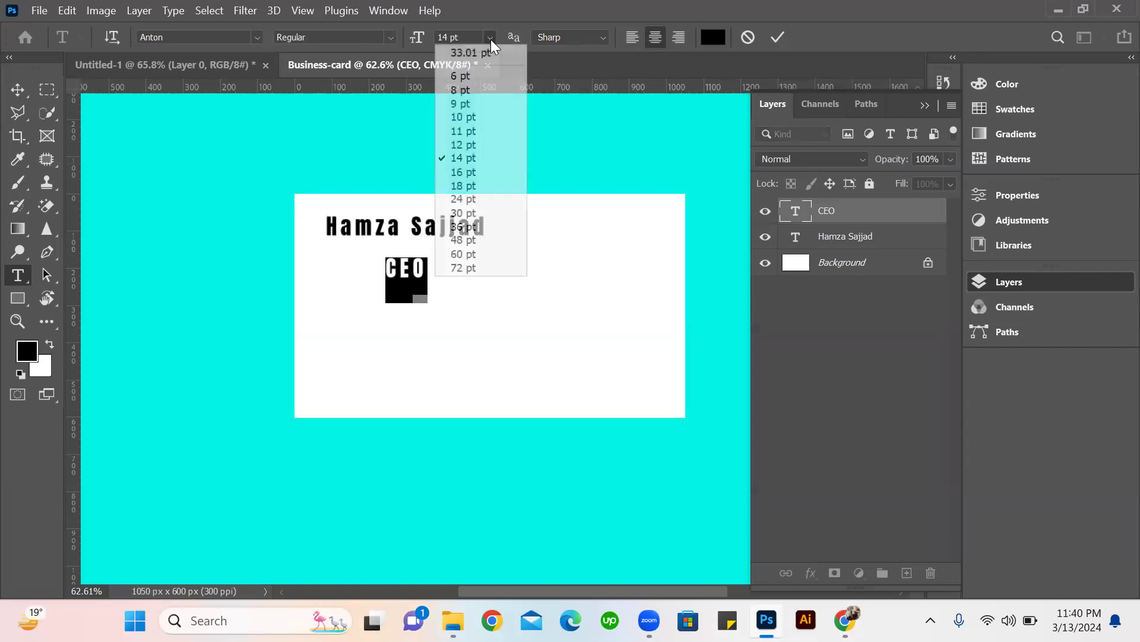
{"action": "left_click", "coordinate": [465, 117]}
{"action": "key", "text": "ctrl+Return"}
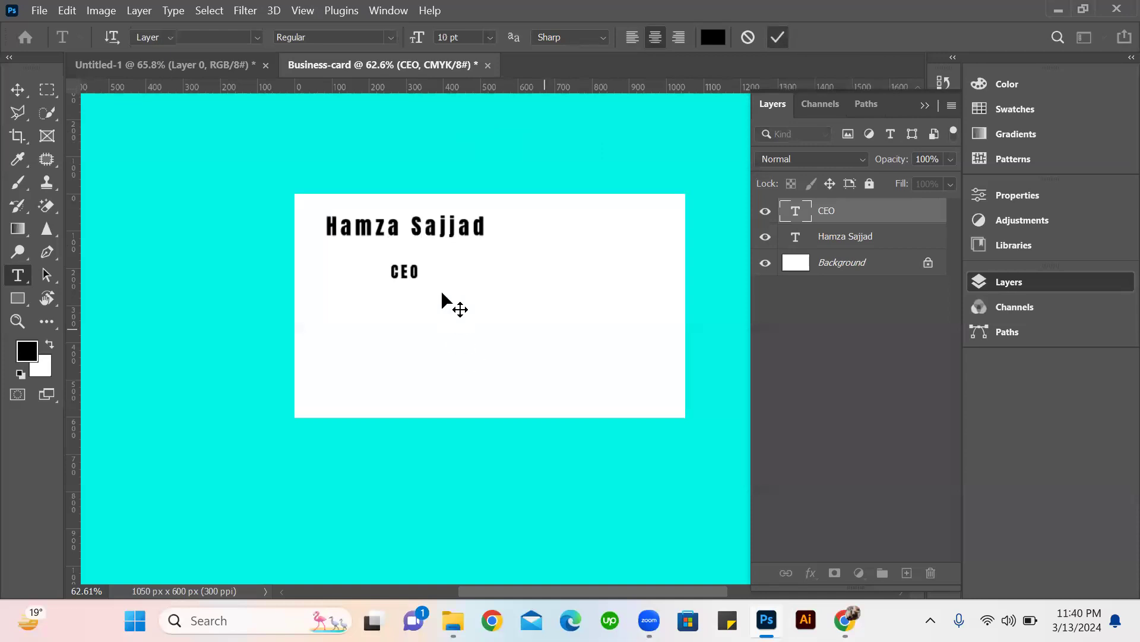
{"action": "key", "text": "v"}
{"action": "left_click_drag", "start_coordinate": [396, 273], "coordinate": [328, 247]}
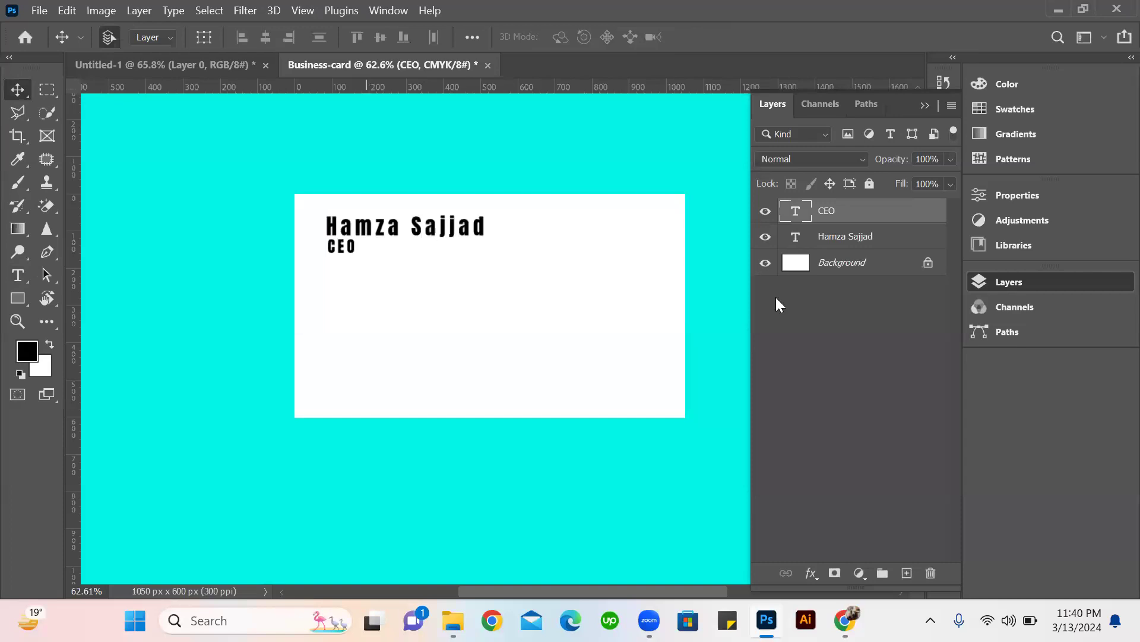
Switch to Chrome and open the Iconfinder website in a new tab.
{"action": "left_click", "coordinate": [845, 620]}
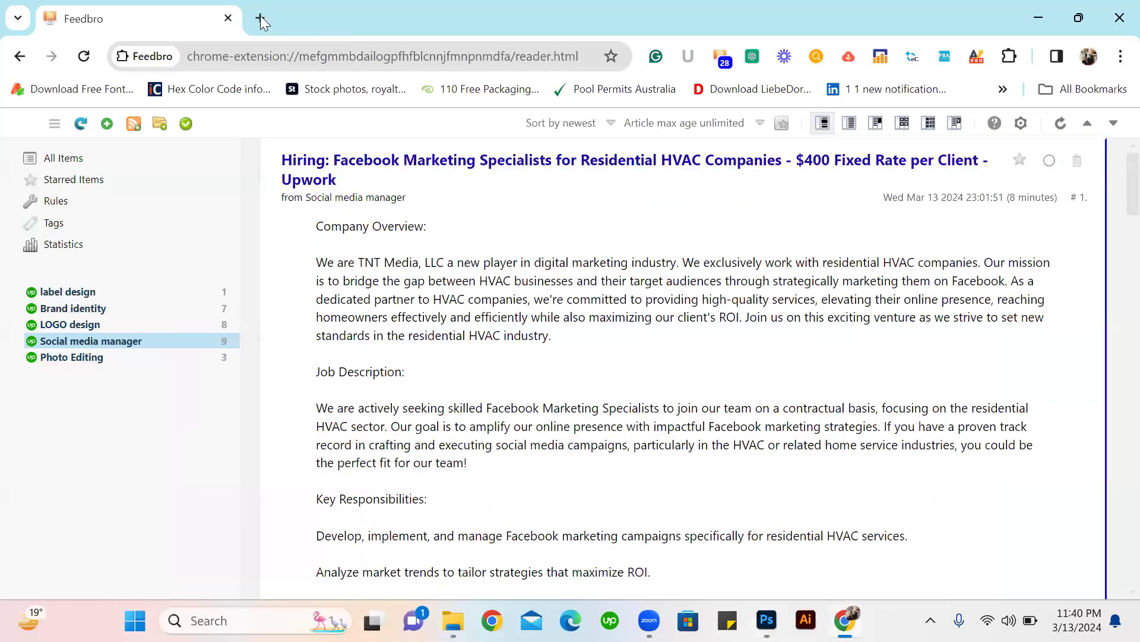
{"action": "key", "text": "ctrl+t"}
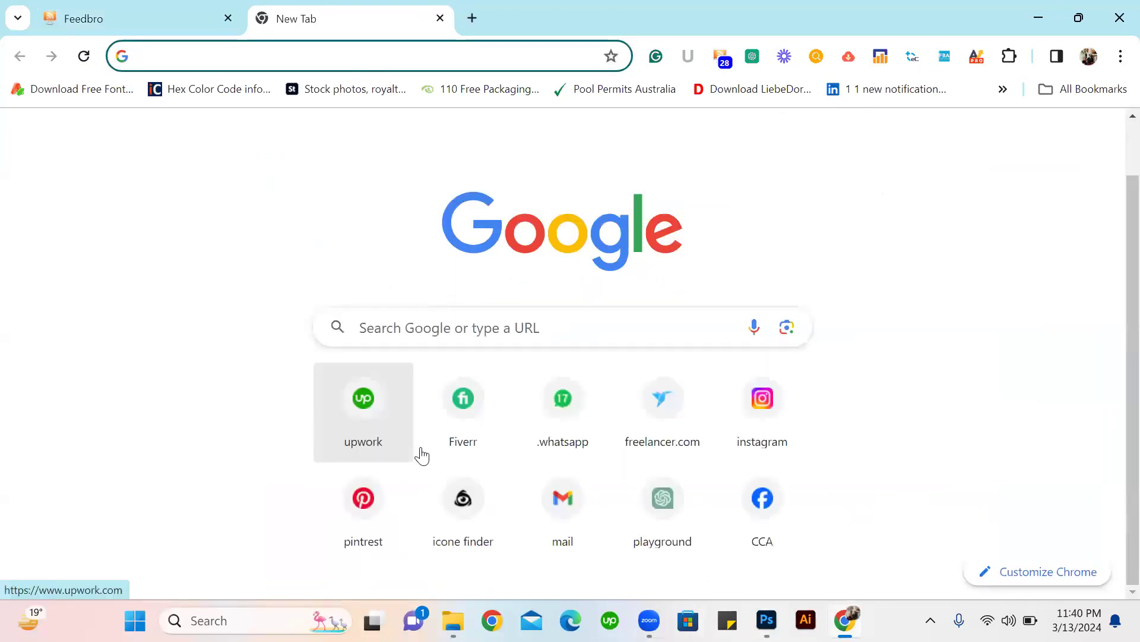
{"action": "left_click", "coordinate": [469, 490]}
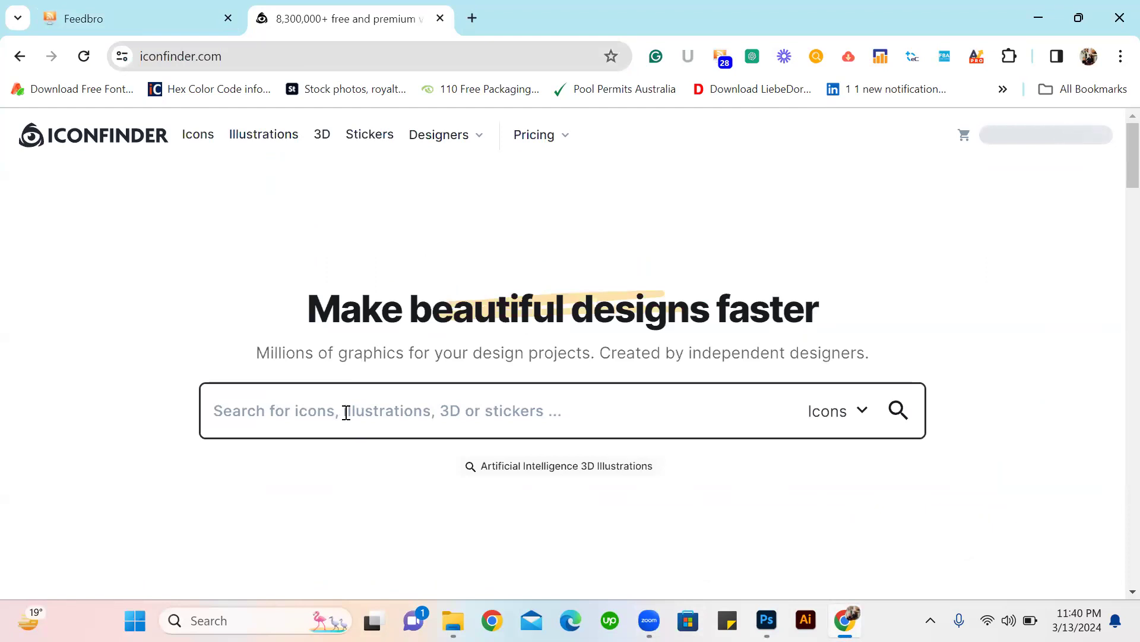
Search Iconfinder for "Businees card contact icons".
{"action": "type", "text": "Businees card contact icons"}
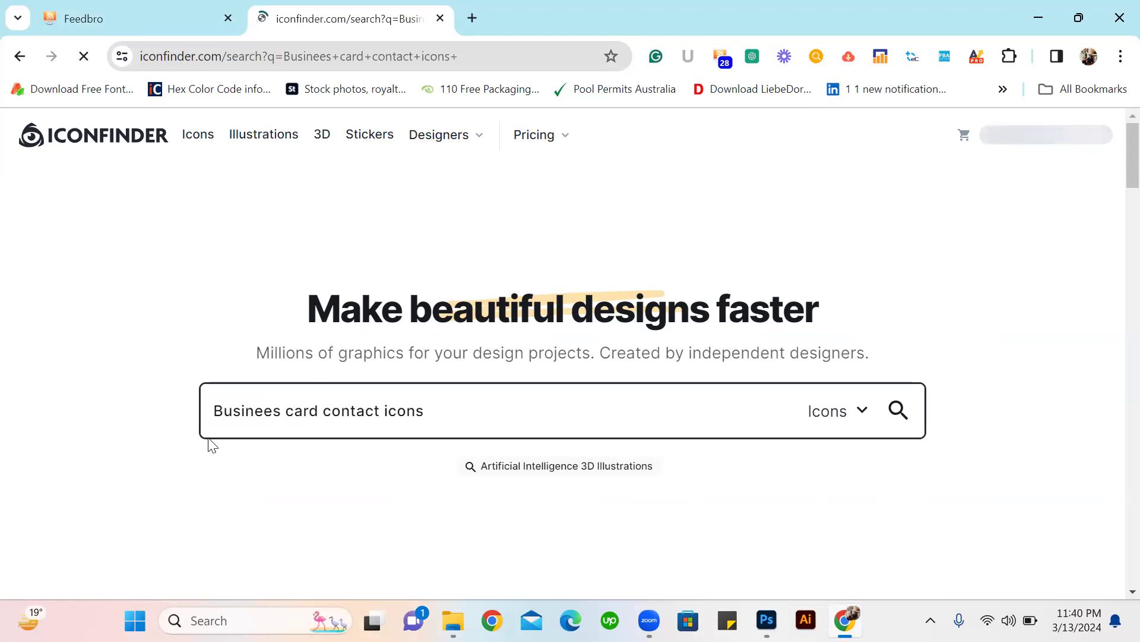
{"action": "scroll", "coordinate": [416, 386], "scroll_direction": "down", "scroll_amount": 3}
{"action": "scroll", "coordinate": [416, 344], "scroll_direction": "up", "scroll_amount": 3}
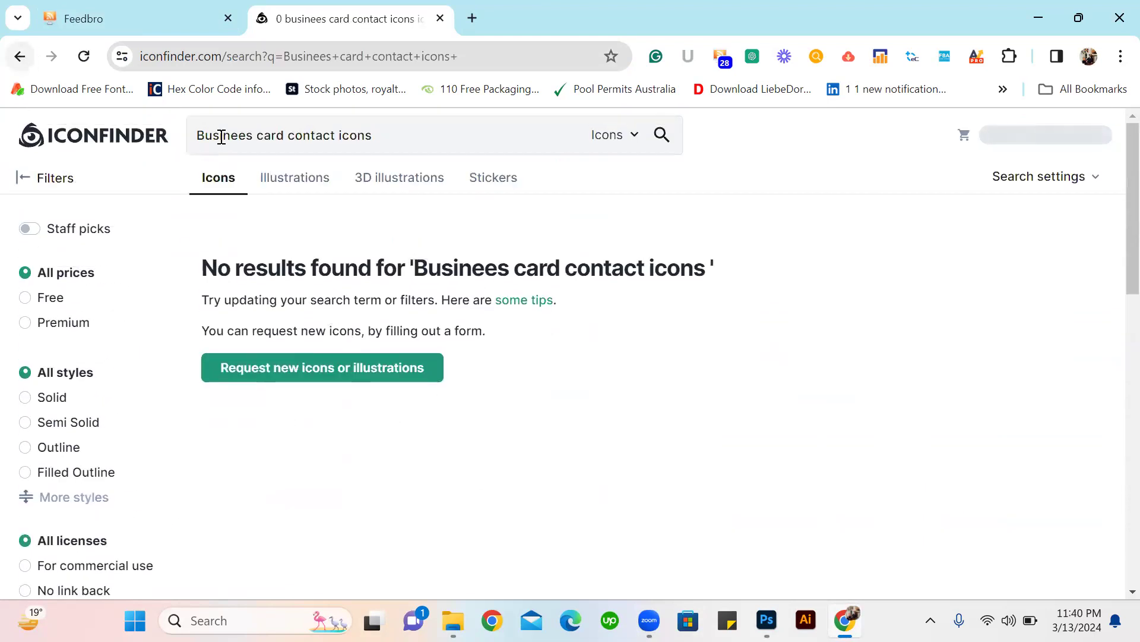
Repeat the icon search with the wording changed to "Busineess card contact icons".
{"action": "key", "text": "Left"}
{"action": "type", "text": "s\\"}
{"action": "key", "text": "Return"}
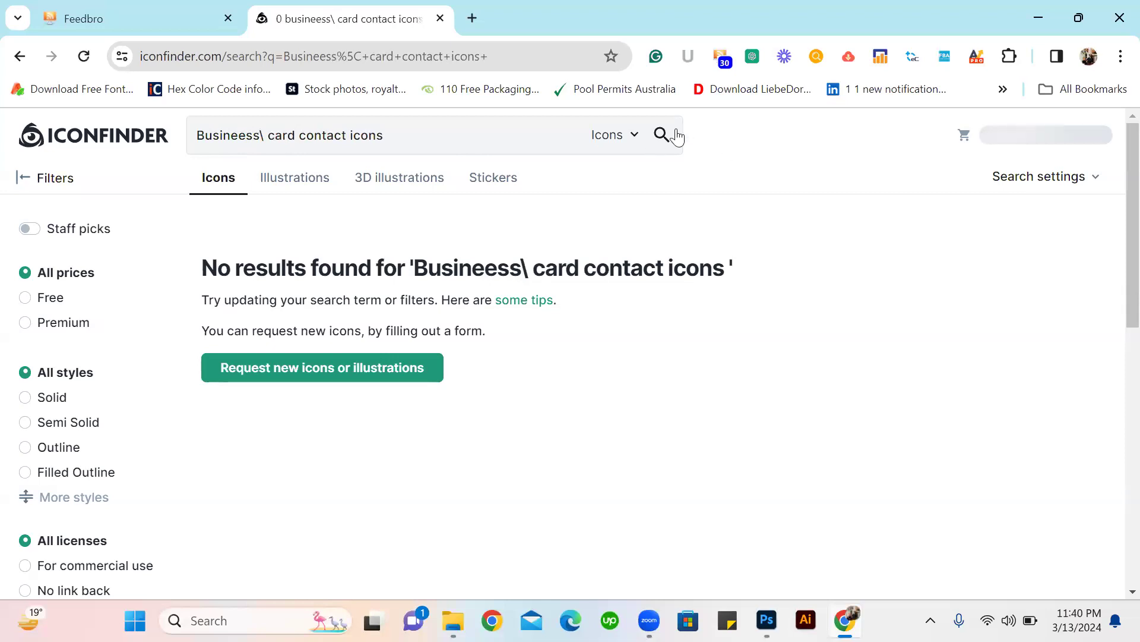
{"action": "left_click", "coordinate": [265, 137]}
{"action": "key", "text": "BackSpace"}
{"action": "key", "text": "Return"}
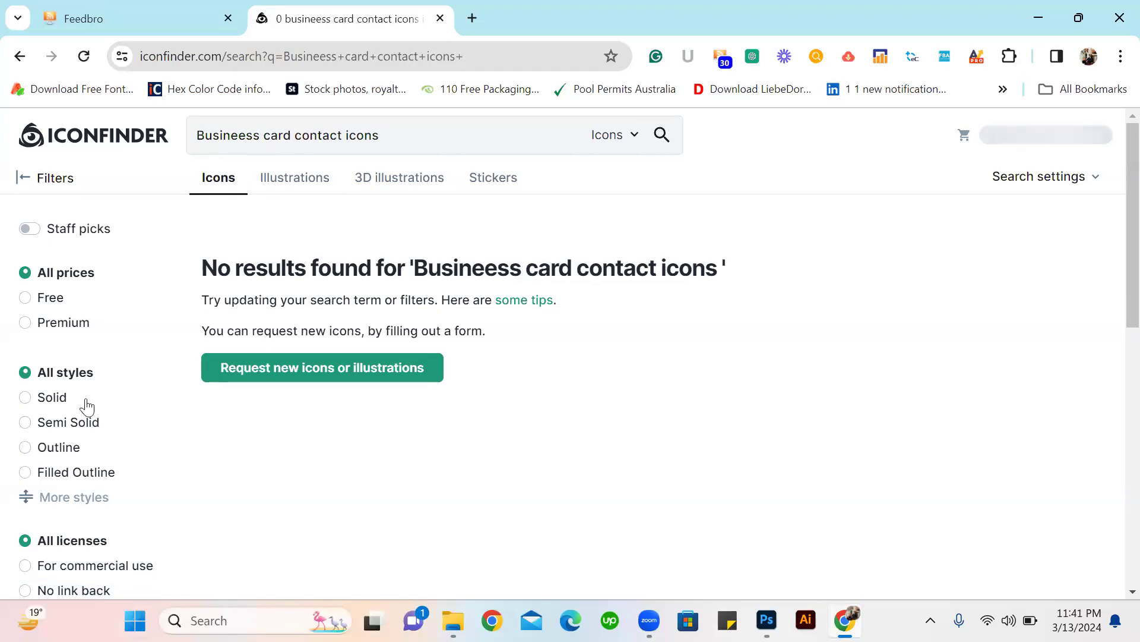
{"action": "scroll", "coordinate": [183, 303], "scroll_direction": "down", "scroll_amount": 7}
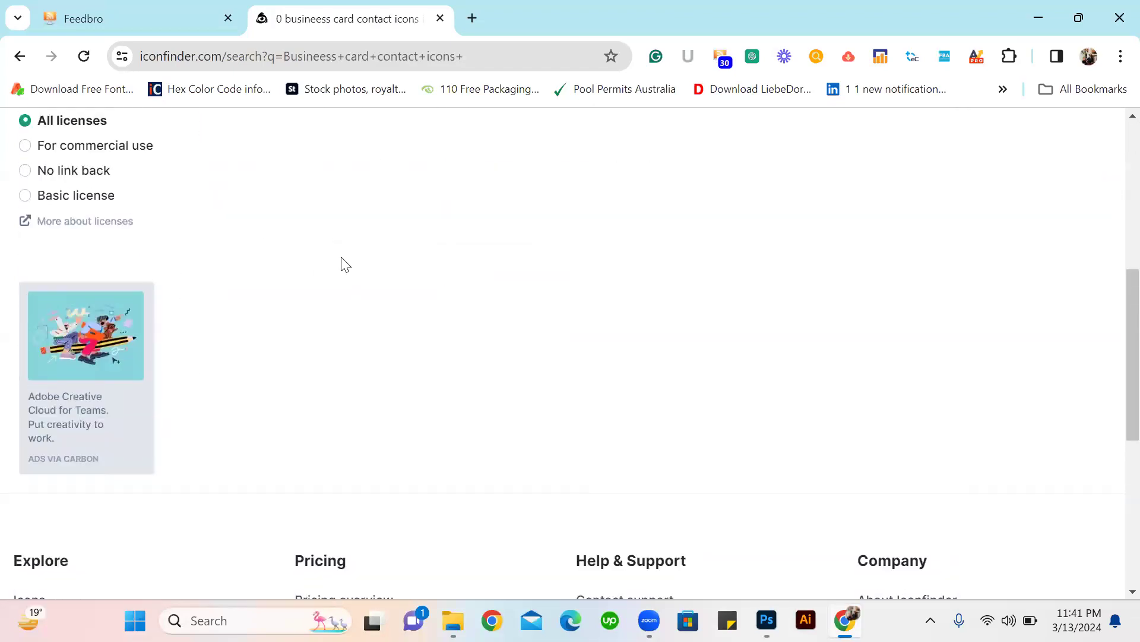
{"action": "scroll", "coordinate": [279, 151], "scroll_direction": "up", "scroll_amount": 7}
Replace the search wording with "soclia media icon" and look through the page for icons.
{"action": "left_click_drag", "start_coordinate": [383, 135], "coordinate": [213, 138]}
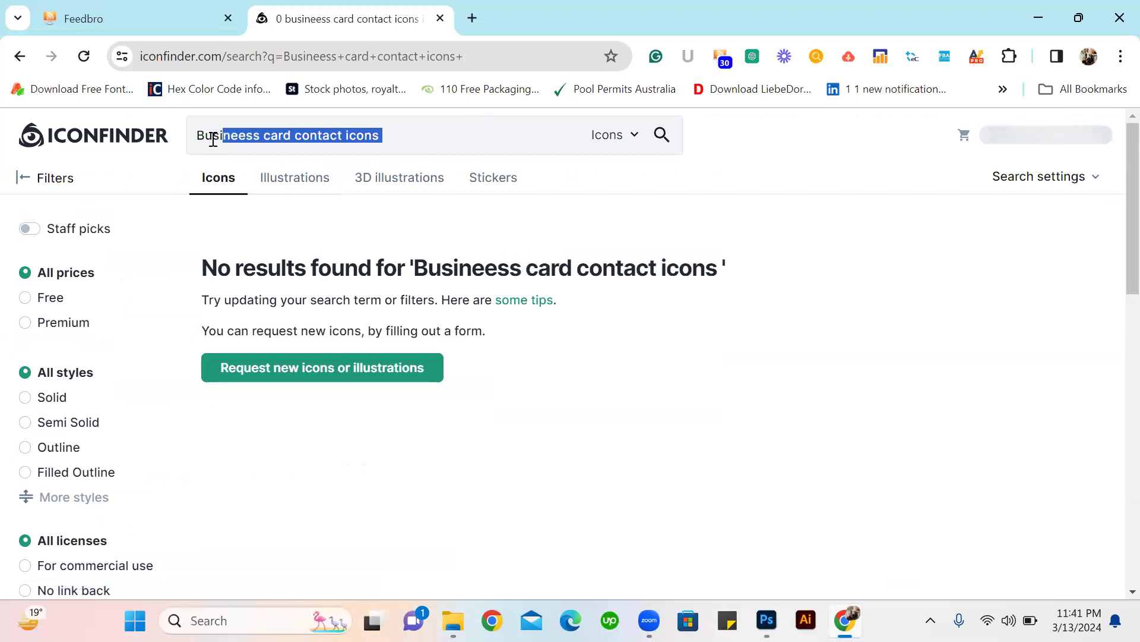
{"action": "key", "text": "BackSpace"}
{"action": "key", "text": "BackSpace"}
{"action": "key", "text": "BackSpace"}
{"action": "type", "text": "so"}
{"action": "type", "text": "cial m"}
{"action": "type", "text": "edia i"}
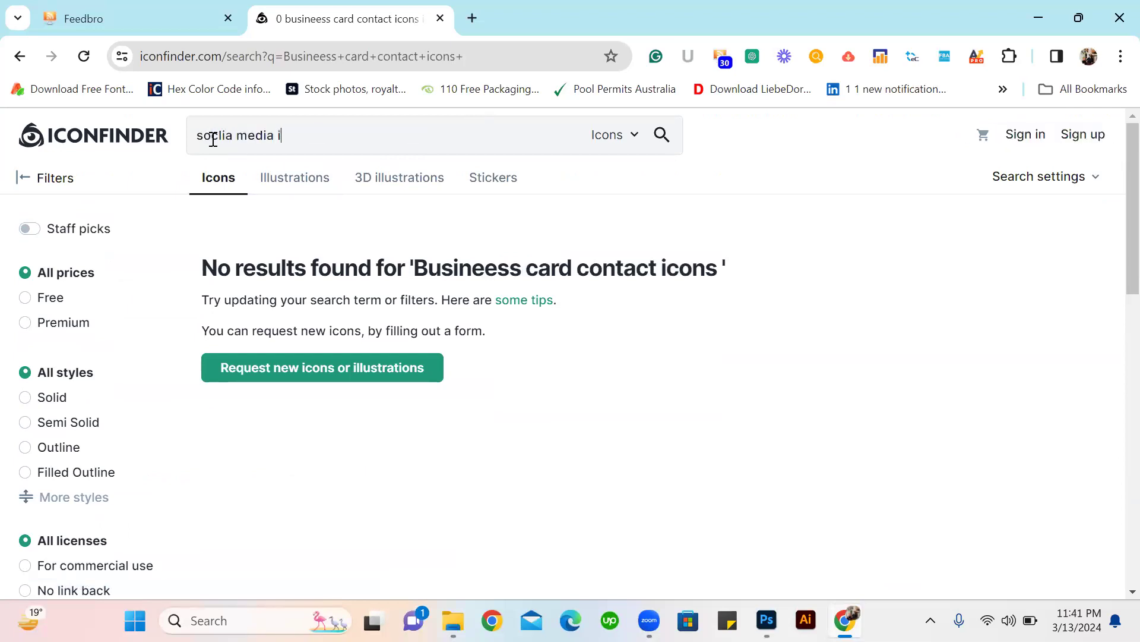
{"action": "type", "text": "con"}
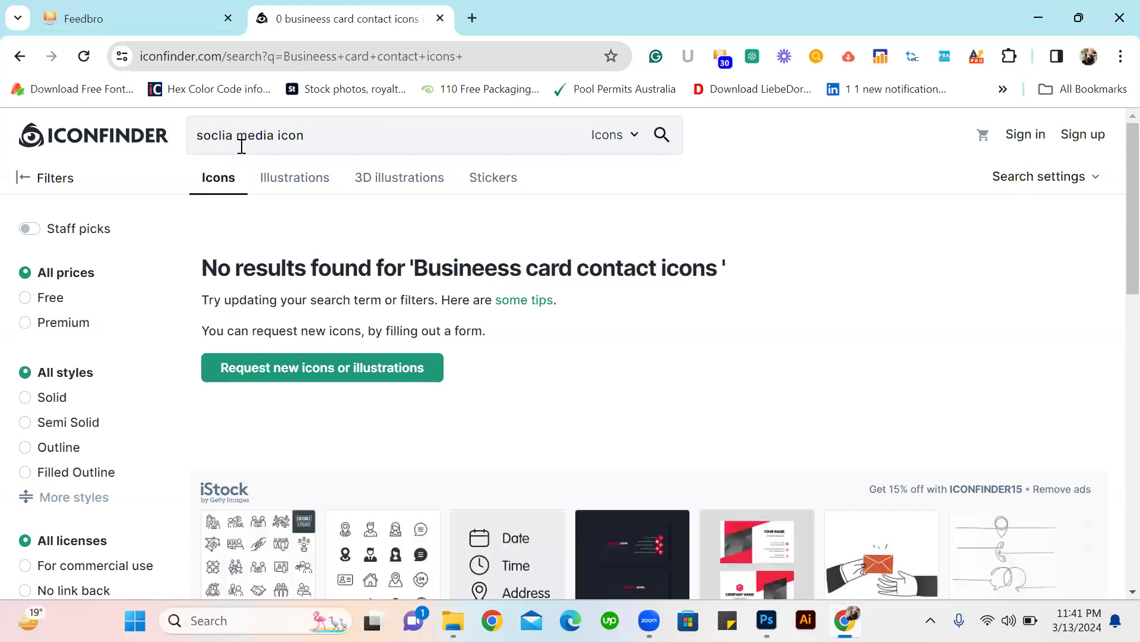
{"action": "scroll", "coordinate": [326, 258], "scroll_direction": "down", "scroll_amount": 12}
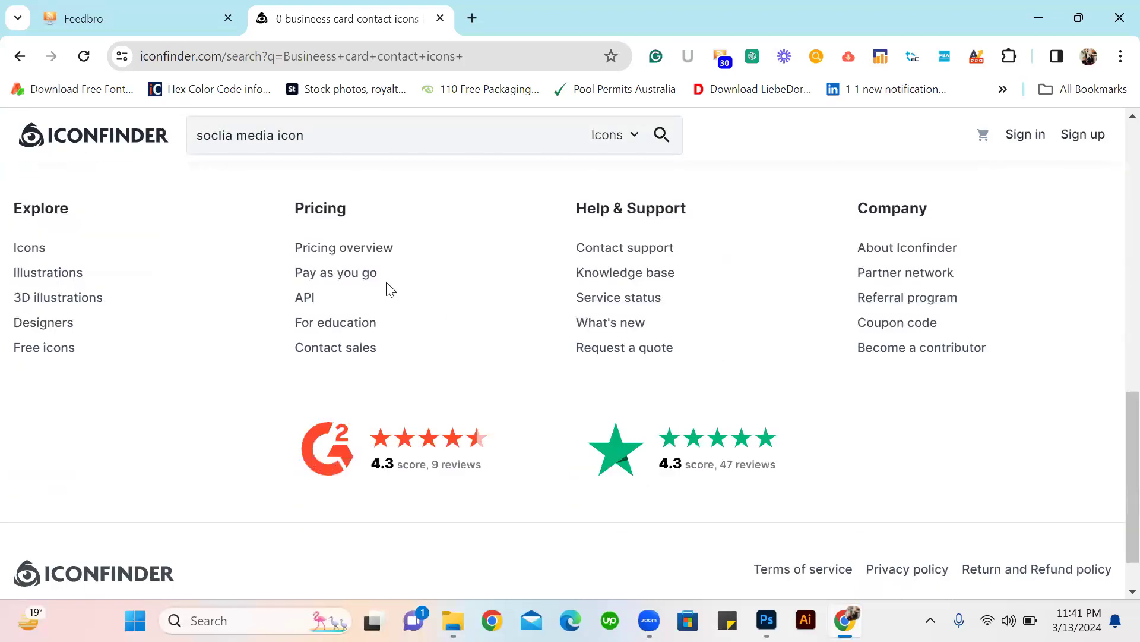
{"action": "scroll", "coordinate": [456, 364], "scroll_direction": "up", "scroll_amount": 9}
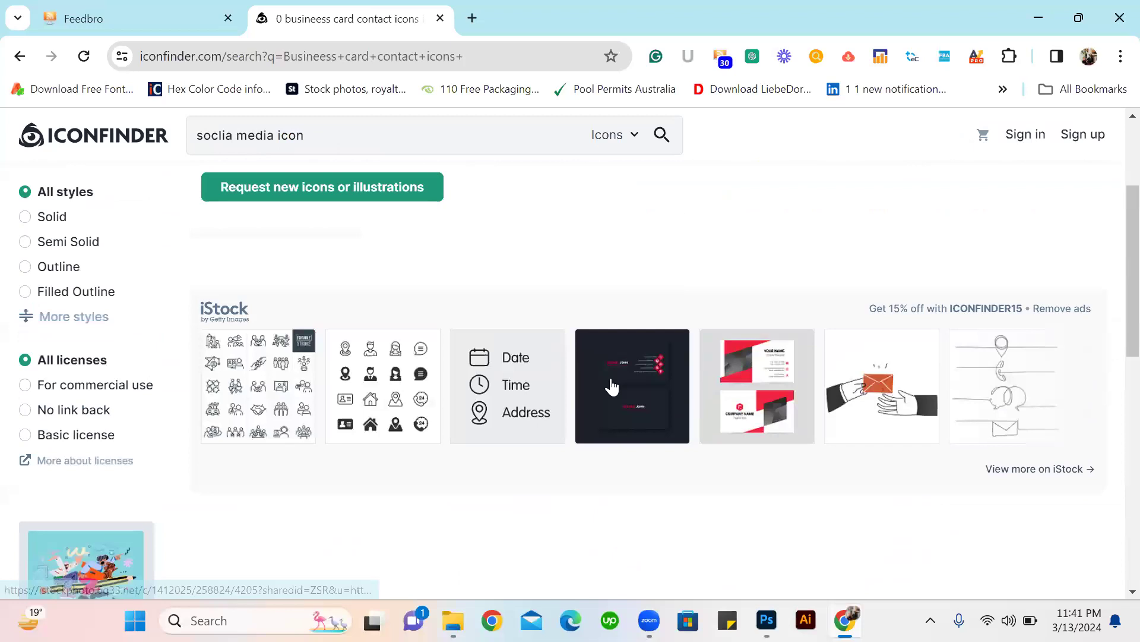
{"action": "scroll", "coordinate": [447, 376], "scroll_direction": "up", "scroll_amount": 3}
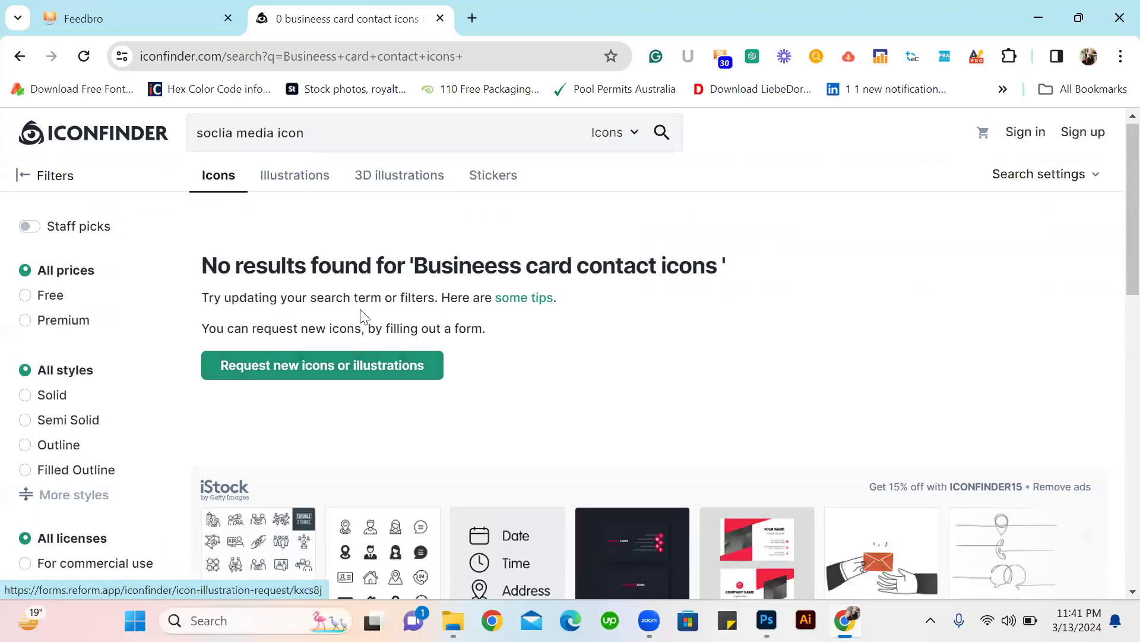
{"action": "scroll", "coordinate": [361, 315], "scroll_direction": "down", "scroll_amount": 2}
{"action": "scroll", "coordinate": [270, 210], "scroll_direction": "up", "scroll_amount": 2}
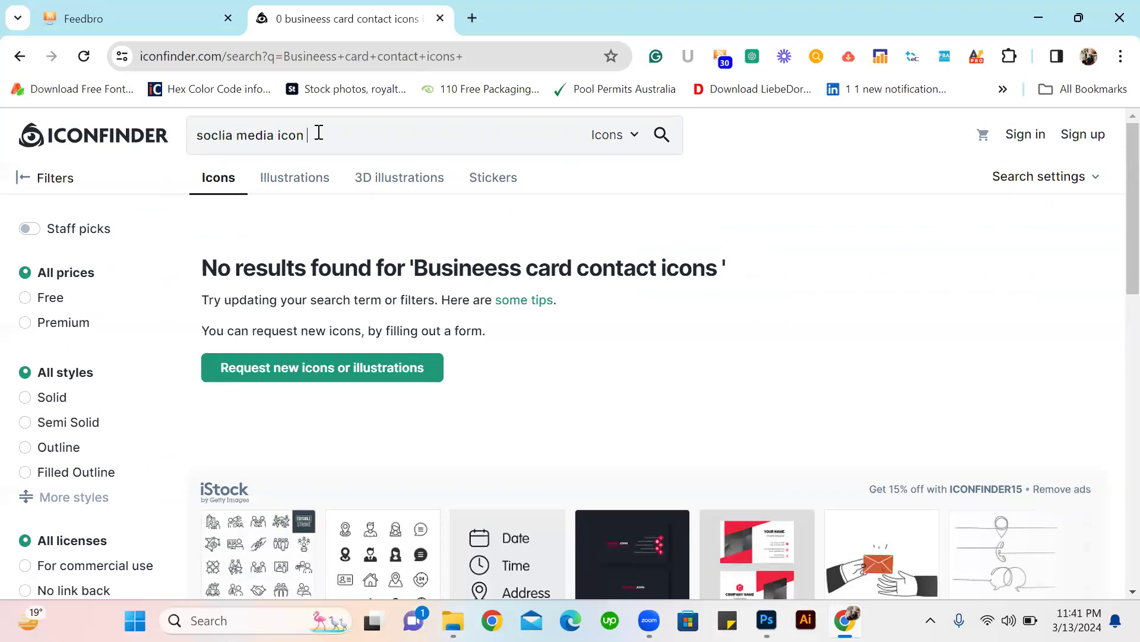
Replace the Iconfinder search wording with "Social media icons" and run the search.
{"action": "left_click_drag", "start_coordinate": [319, 132], "coordinate": [117, 155]}
{"action": "type", "text": "sov"}
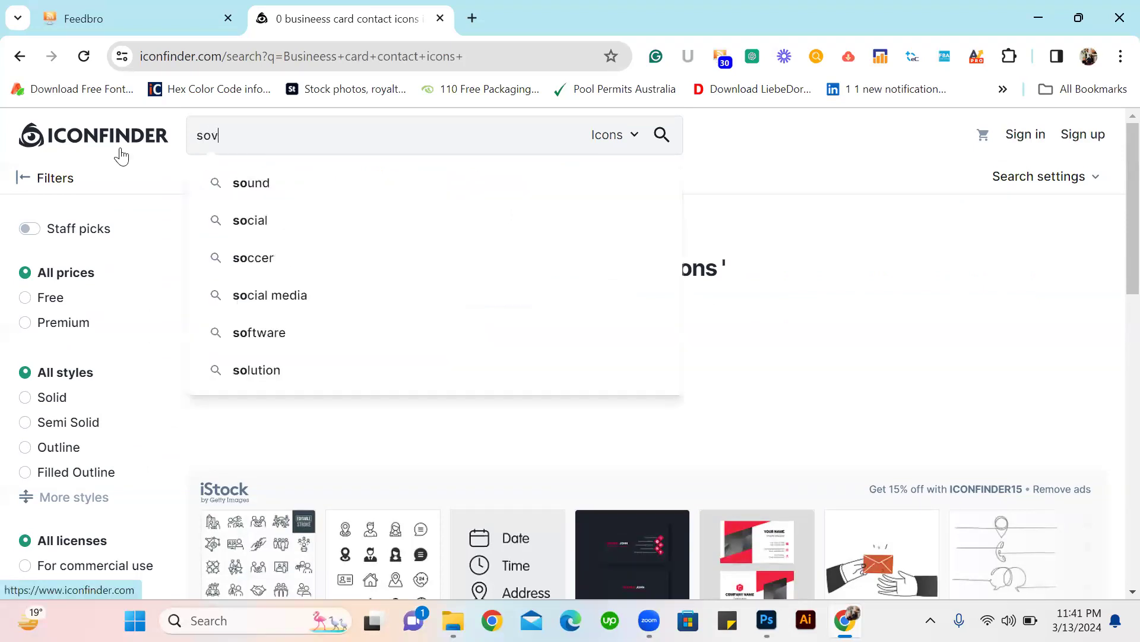
{"action": "key", "text": "BackSpace"}
{"action": "type", "text": "S"}
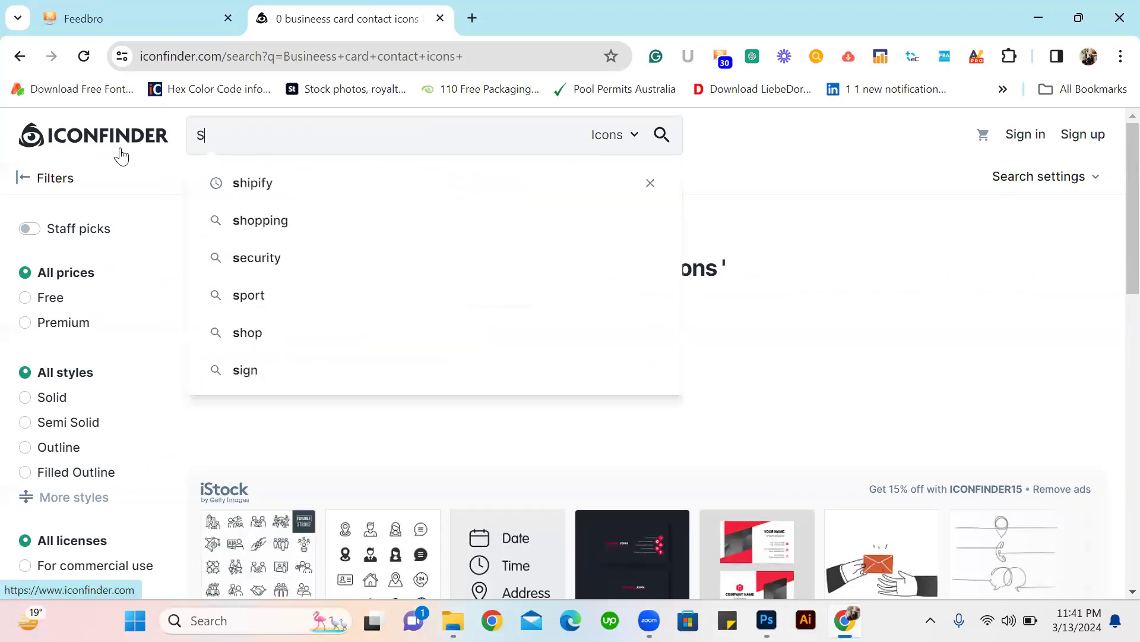
{"action": "type", "text": "ocial medi"}
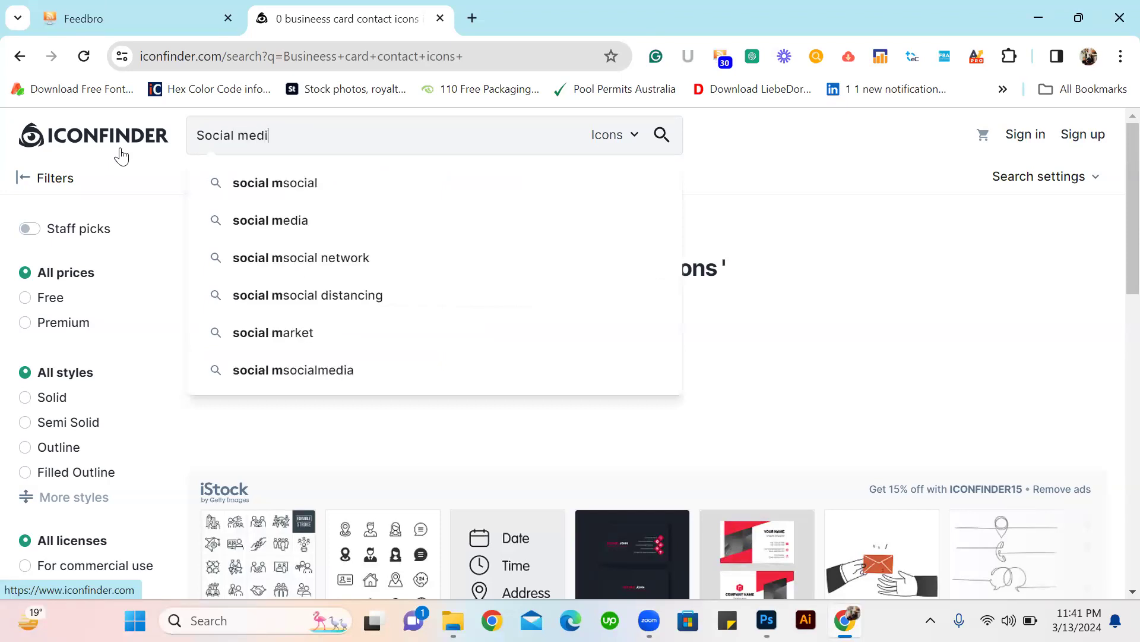
{"action": "type", "text": "a icons"}
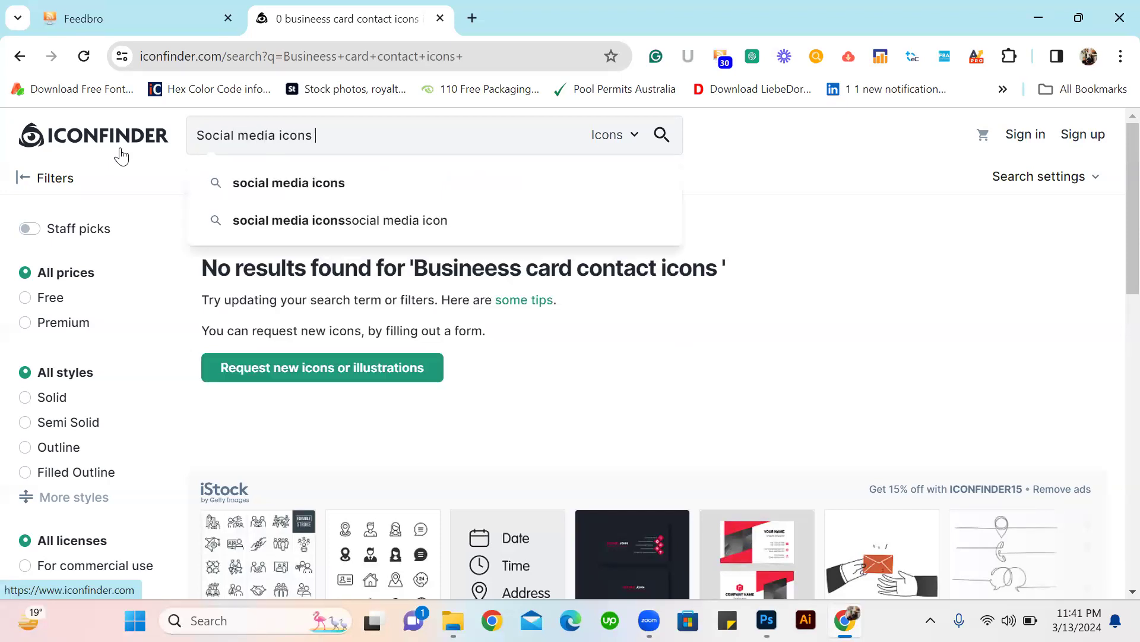
{"action": "key", "text": "Return"}
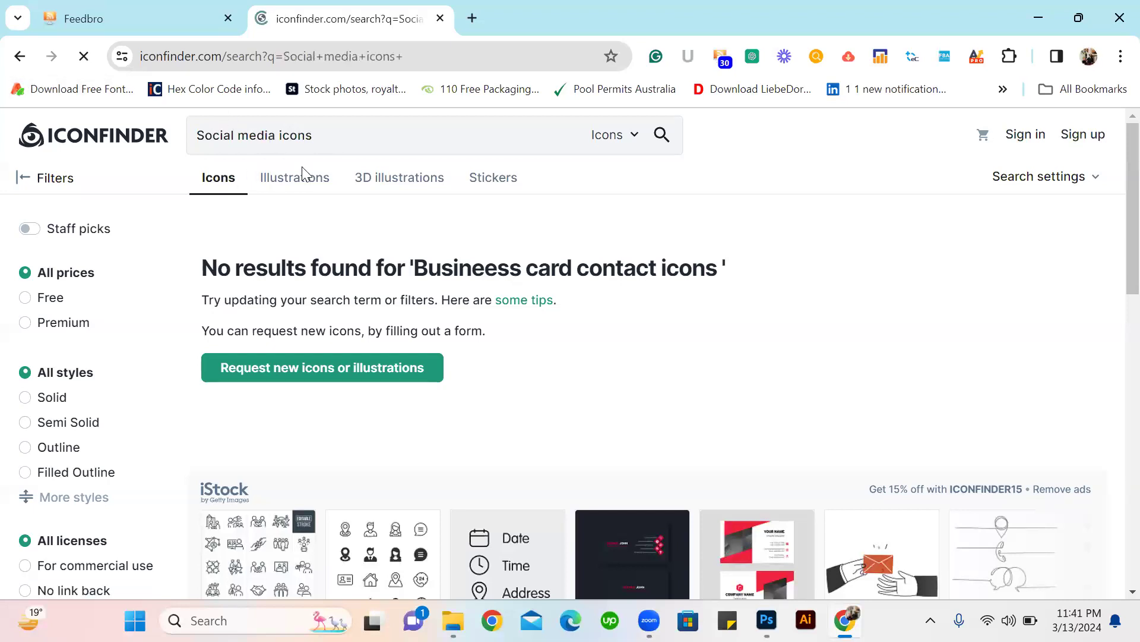
Find the free round black WhatsApp icon among the results and download it as a 512 px PNG.
{"action": "scroll", "coordinate": [604, 306], "scroll_direction": "down", "scroll_amount": 4}
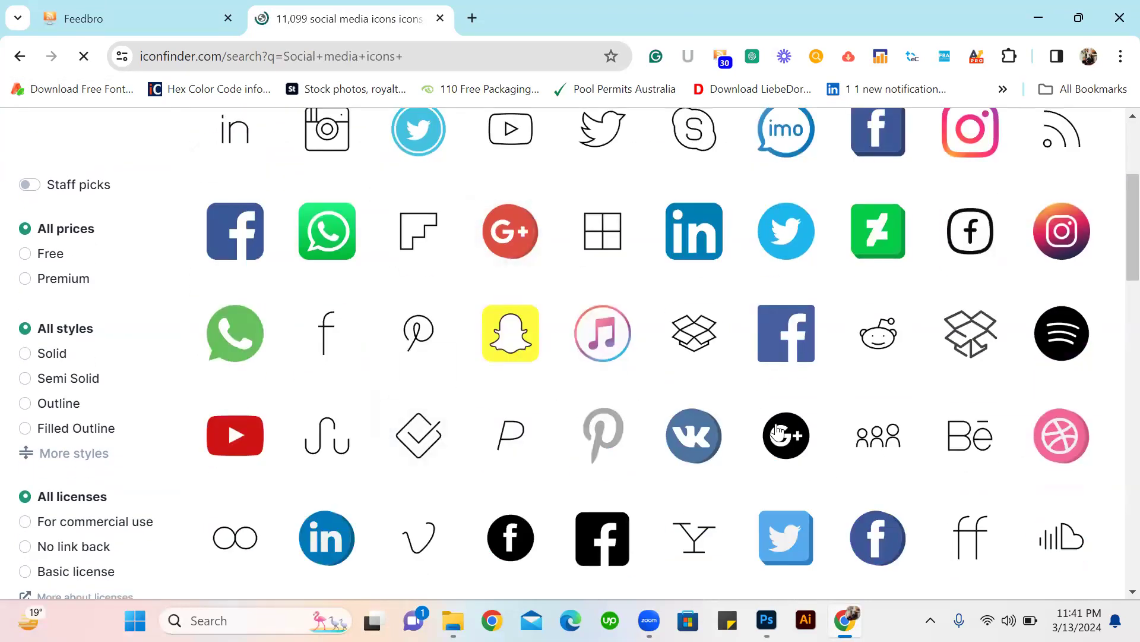
{"action": "scroll", "coordinate": [726, 324], "scroll_direction": "down", "scroll_amount": 5}
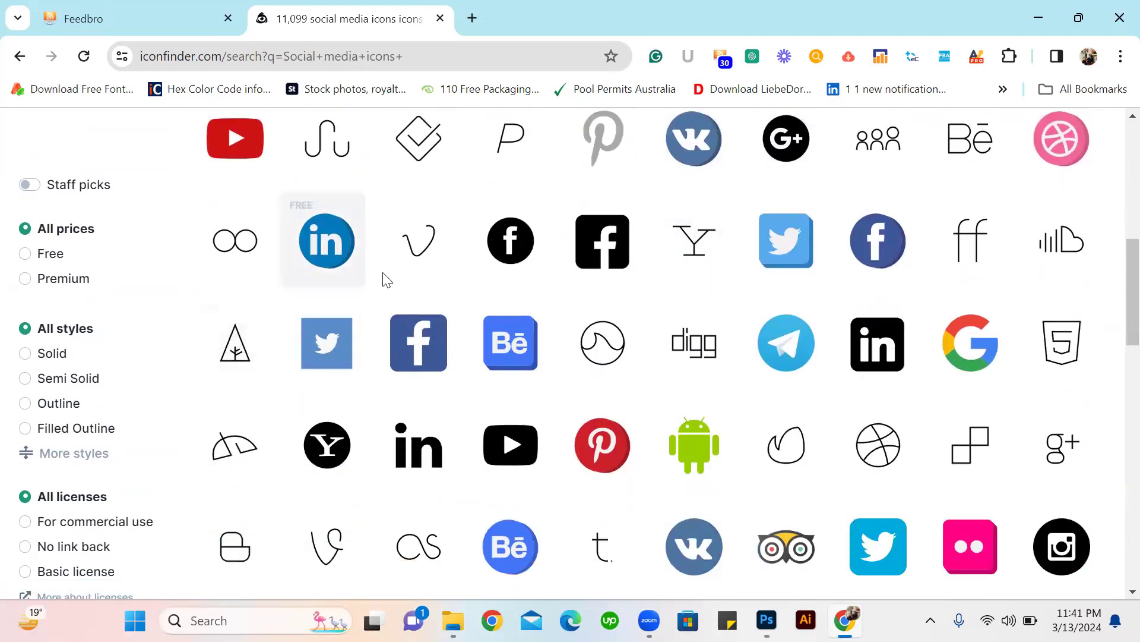
{"action": "scroll", "coordinate": [632, 369], "scroll_direction": "down", "scroll_amount": 5}
{"action": "scroll", "coordinate": [768, 339], "scroll_direction": "down", "scroll_amount": 5}
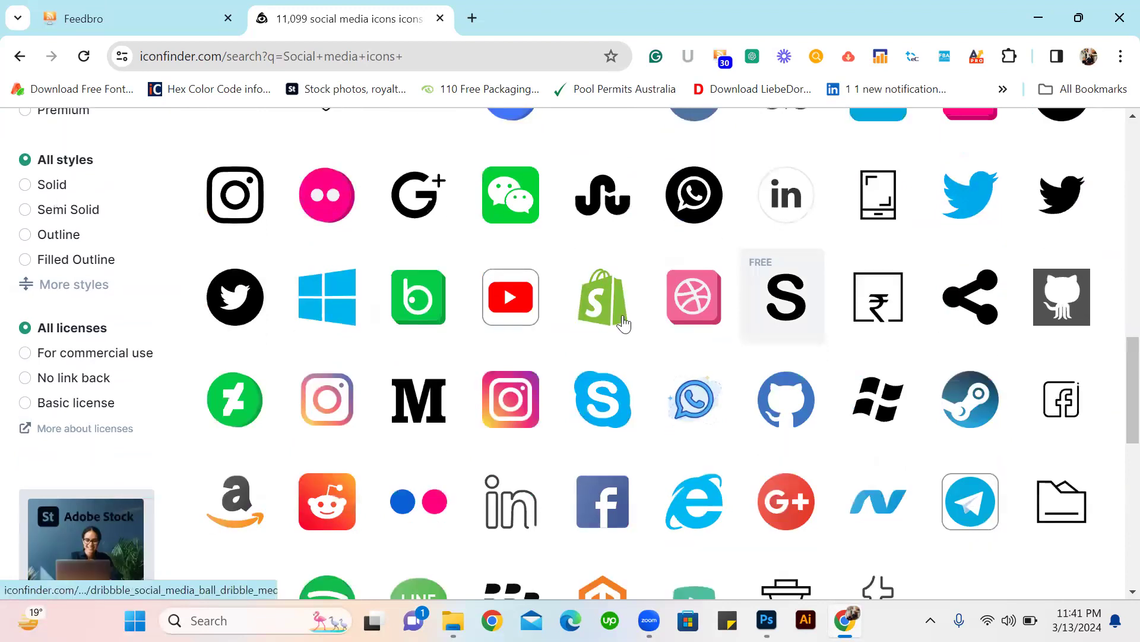
{"action": "scroll", "coordinate": [731, 288], "scroll_direction": "up", "scroll_amount": 2}
{"action": "scroll", "coordinate": [686, 244], "scroll_direction": "up", "scroll_amount": 1}
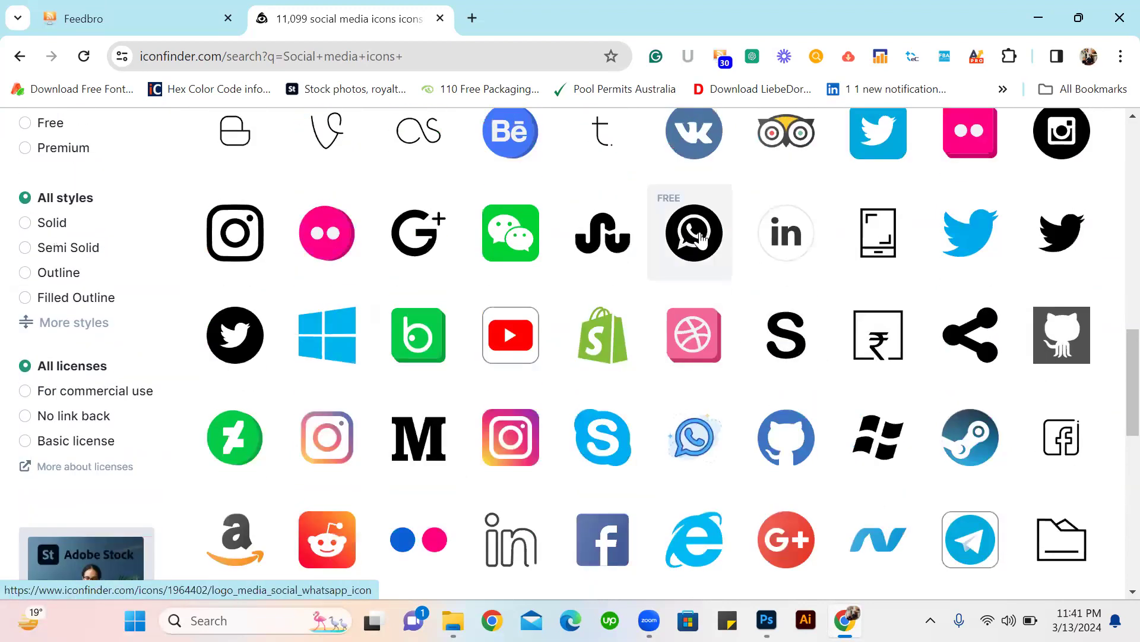
{"action": "left_click", "coordinate": [697, 244]}
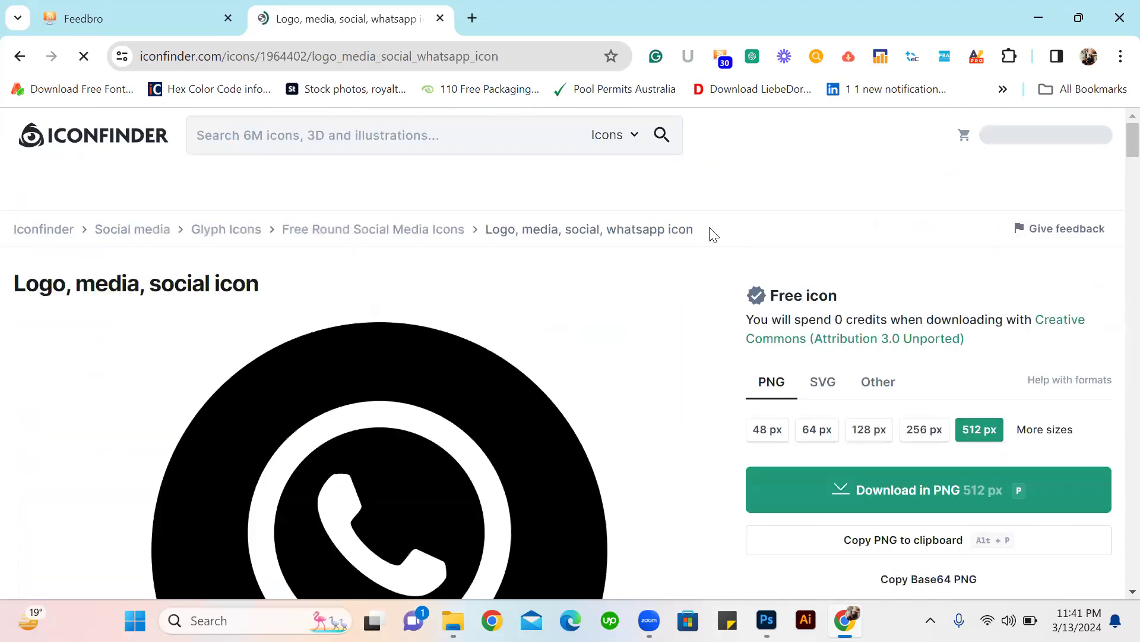
{"action": "scroll", "coordinate": [710, 234], "scroll_direction": "down", "scroll_amount": 4}
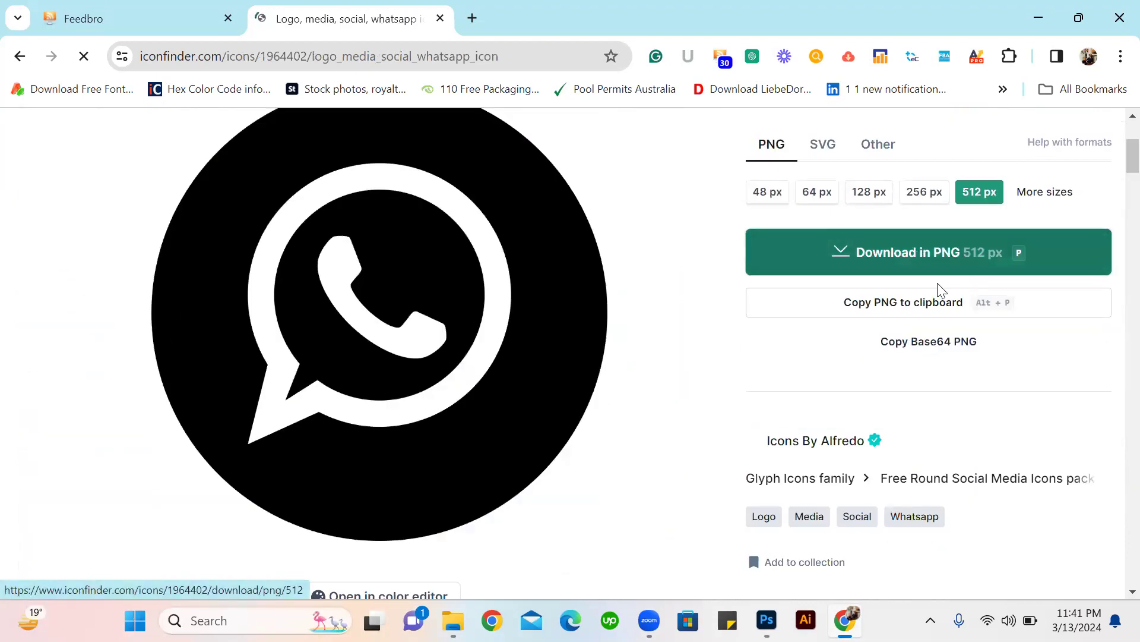
{"action": "left_click", "coordinate": [952, 262]}
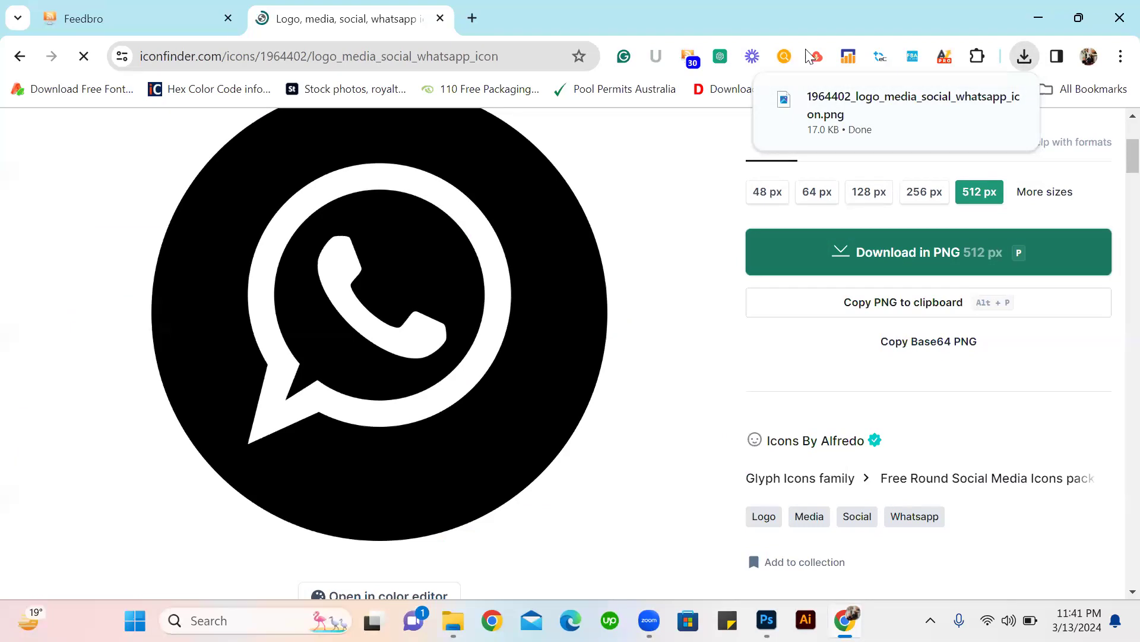
Place the downloaded WhatsApp icon into the Business-card document in Photoshop, scaled to 2.40% and positioned below the CEO title.
{"action": "left_click_drag", "start_coordinate": [814, 104], "coordinate": [378, 321]}
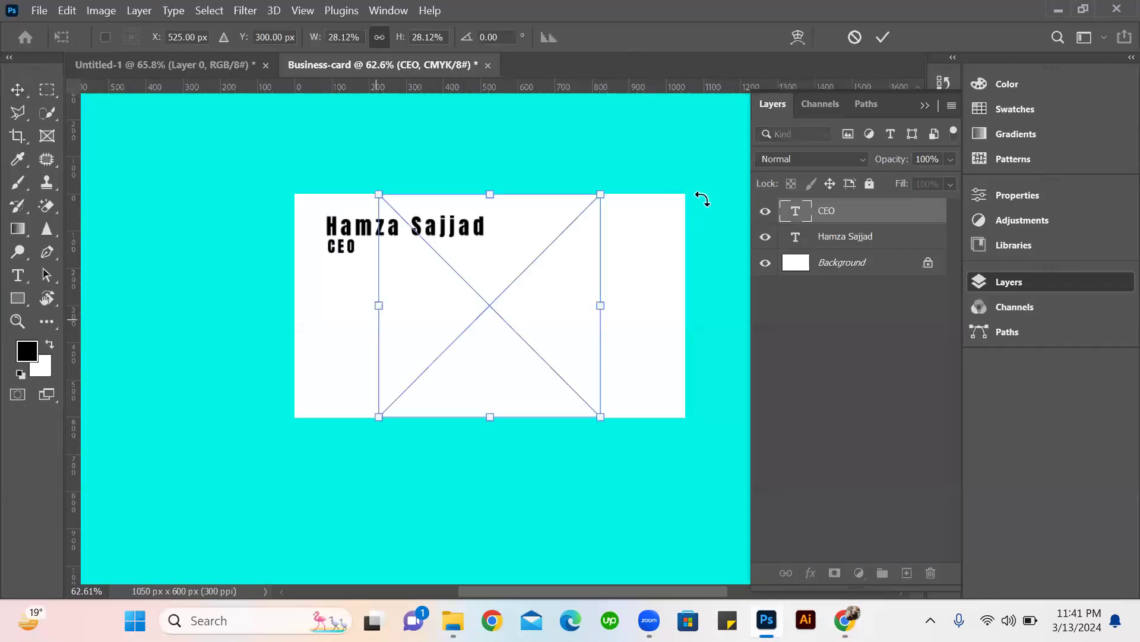
{"action": "left_click_drag", "start_coordinate": [537, 288], "coordinate": [343, 337]}
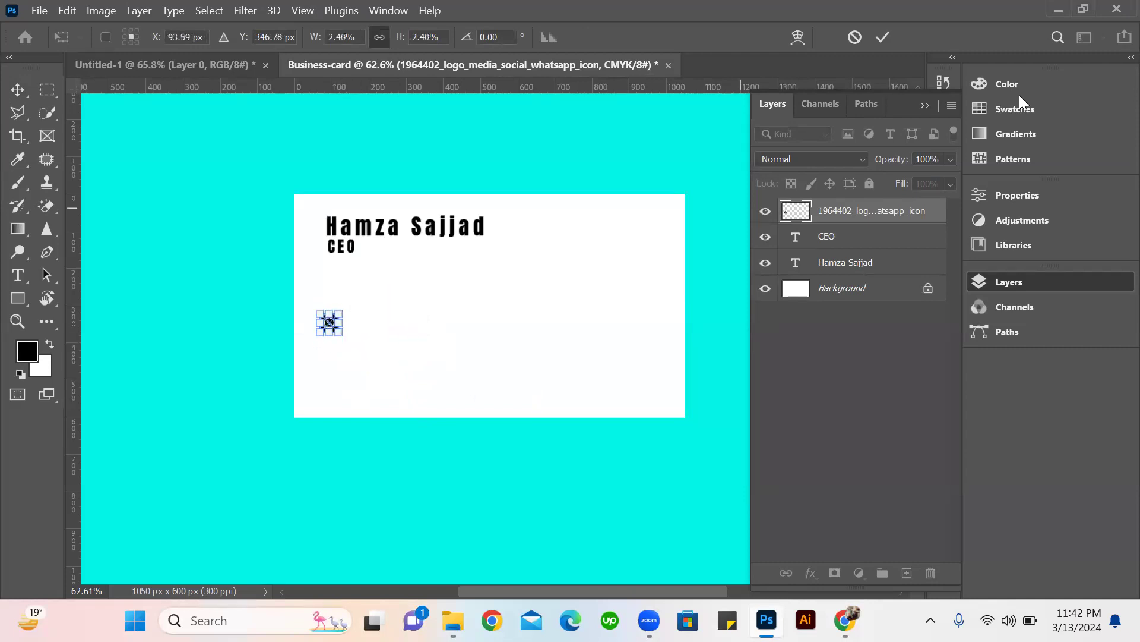
{"action": "left_click", "coordinate": [883, 36]}
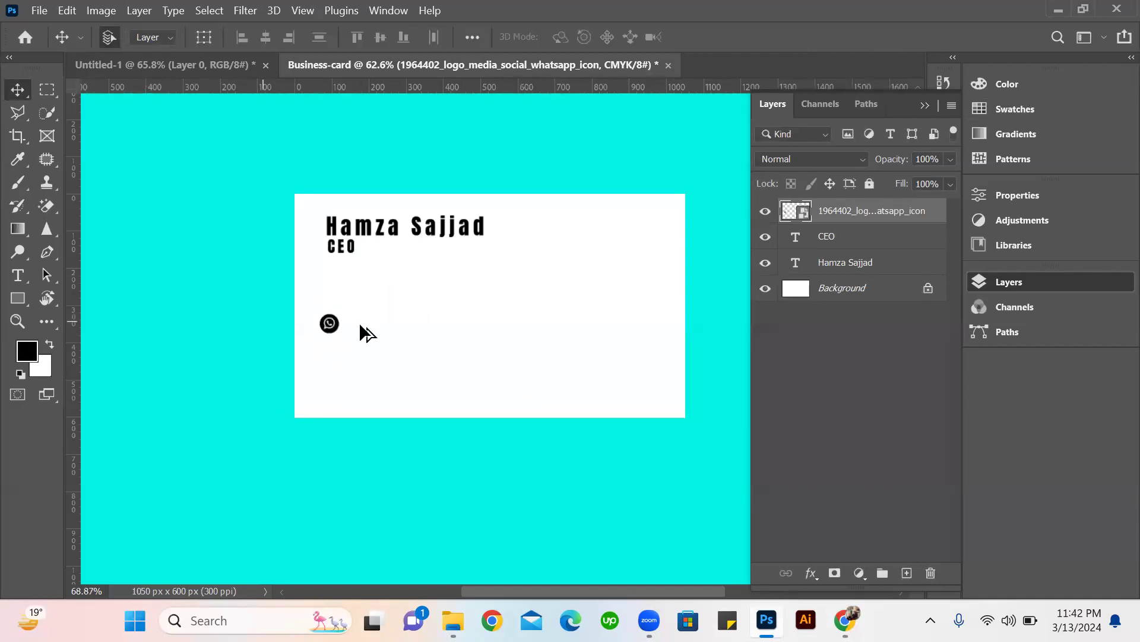
{"action": "scroll", "coordinate": [359, 324], "scroll_direction": "up", "scroll_amount": 2}
{"action": "scroll", "coordinate": [300, 323], "scroll_direction": "up", "scroll_amount": 2}
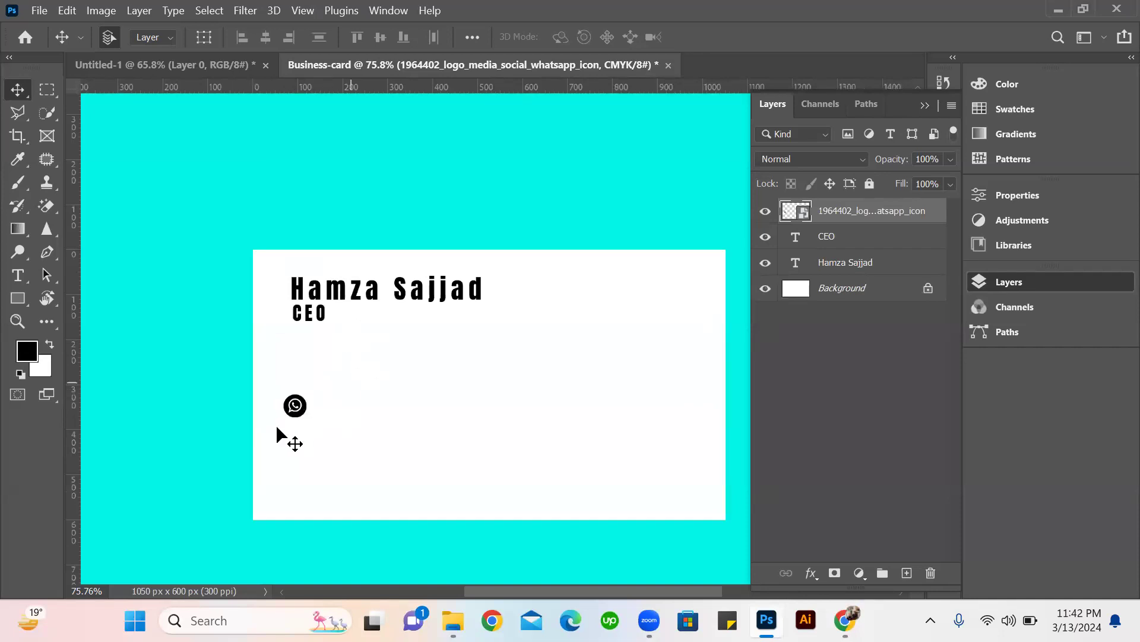
Switch back to Chrome and look over the Iconfinder social media icon results again.
{"action": "left_click", "coordinate": [681, 400]}
{"action": "left_click", "coordinate": [849, 607]}
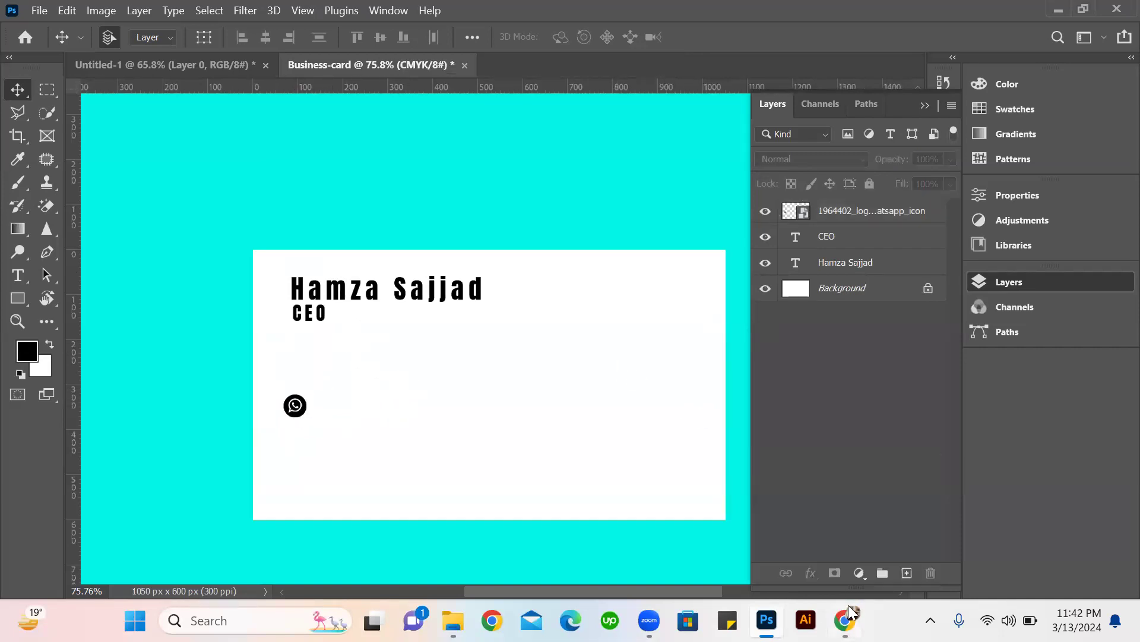
{"action": "scroll", "coordinate": [547, 306], "scroll_direction": "down", "scroll_amount": 3}
{"action": "scroll", "coordinate": [438, 239], "scroll_direction": "up", "scroll_amount": 2}
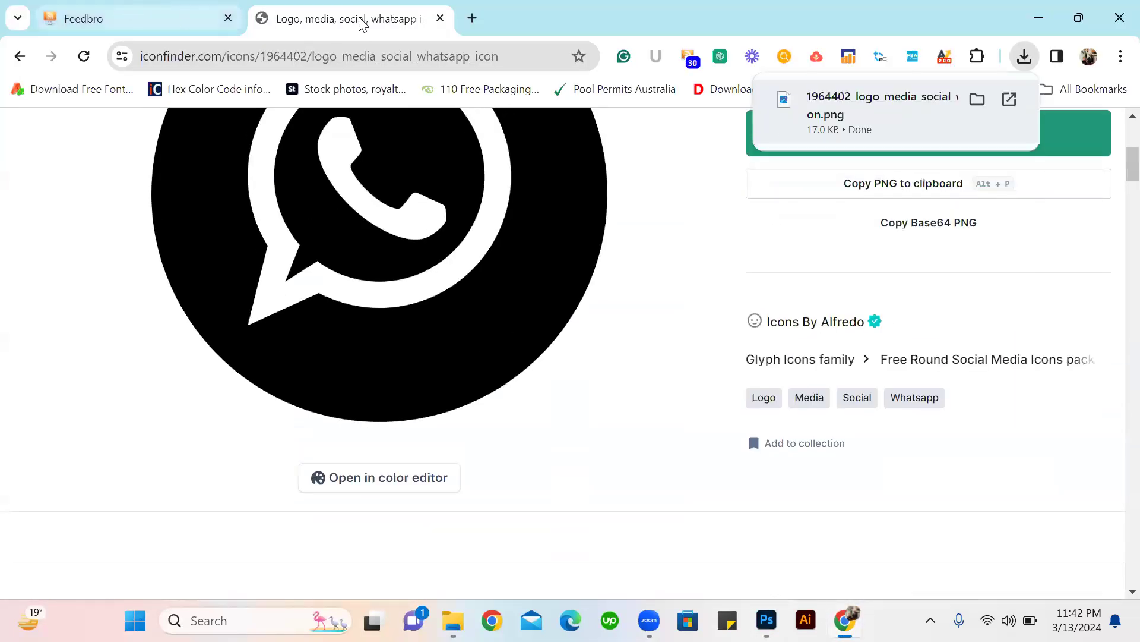
{"action": "left_click", "coordinate": [155, 19]}
{"action": "left_click", "coordinate": [360, 19]}
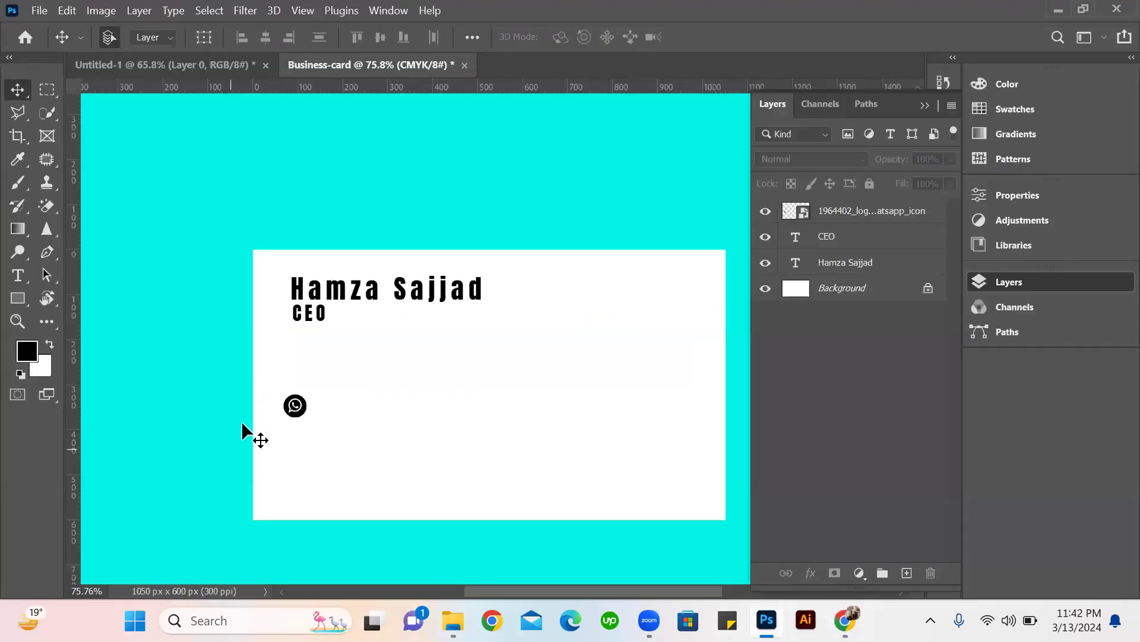
In Photoshop, align the WhatsApp icon with the left edge of the name text and scale it down to 1.84%.
{"action": "scroll", "coordinate": [243, 422], "scroll_direction": "up", "scroll_amount": 3}
{"action": "left_click_drag", "start_coordinate": [226, 433], "coordinate": [242, 389]}
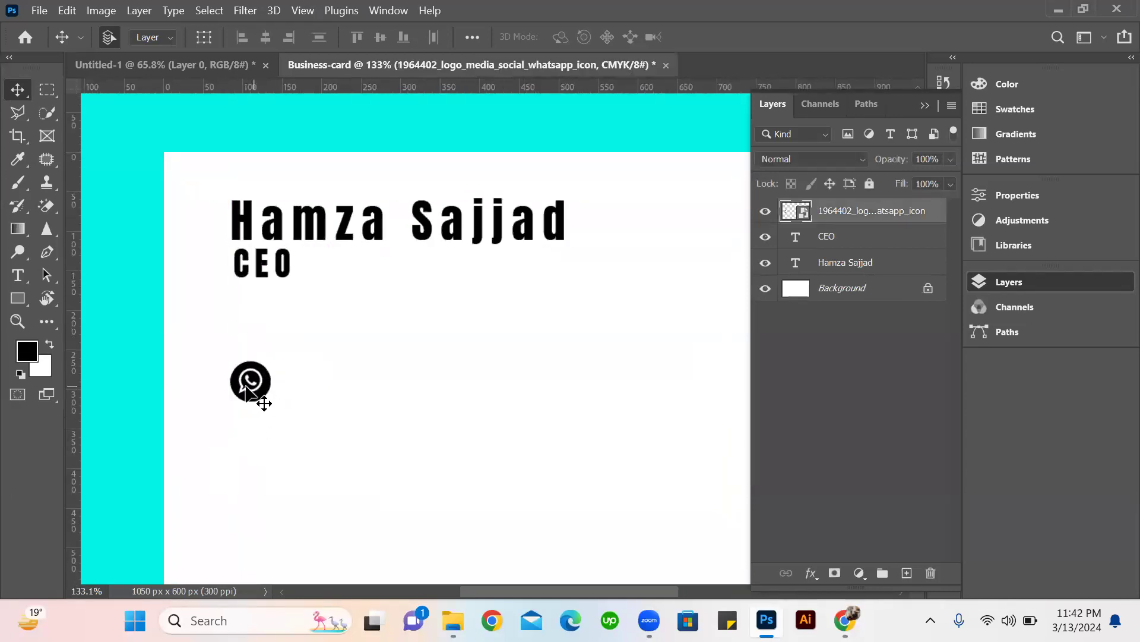
{"action": "key", "text": "ctrl+t"}
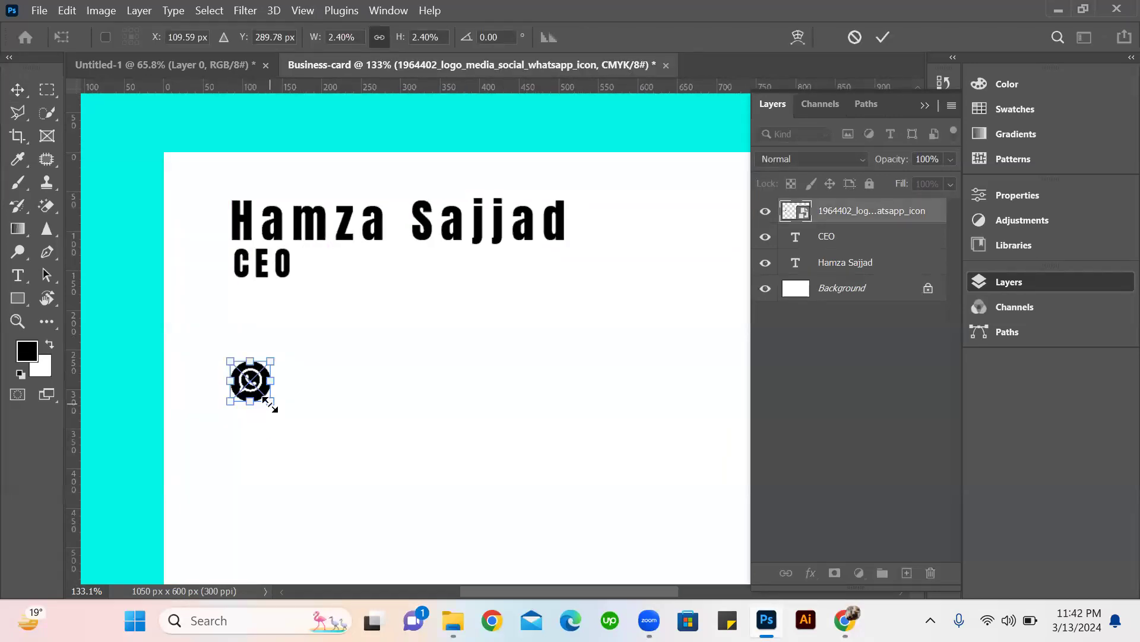
{"action": "left_click_drag", "start_coordinate": [265, 403], "coordinate": [265, 393]}
{"action": "key", "text": "ctrl+z"}
{"action": "left_click", "coordinate": [882, 37]}
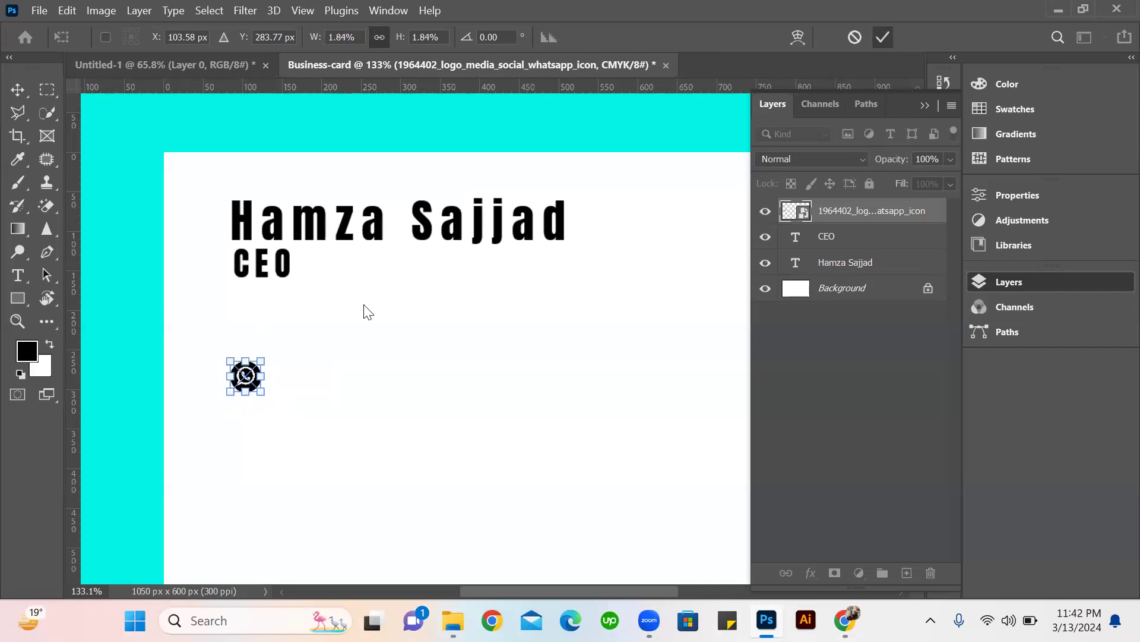
Duplicate the WhatsApp icon three times straight down, forming a column of four icons spaced 17 px apart.
{"action": "key", "text": "v"}
{"action": "left_click_drag", "start_coordinate": [252, 379], "coordinate": [255, 423]}
{"action": "scroll", "coordinate": [362, 404], "scroll_direction": "down", "scroll_amount": 3}
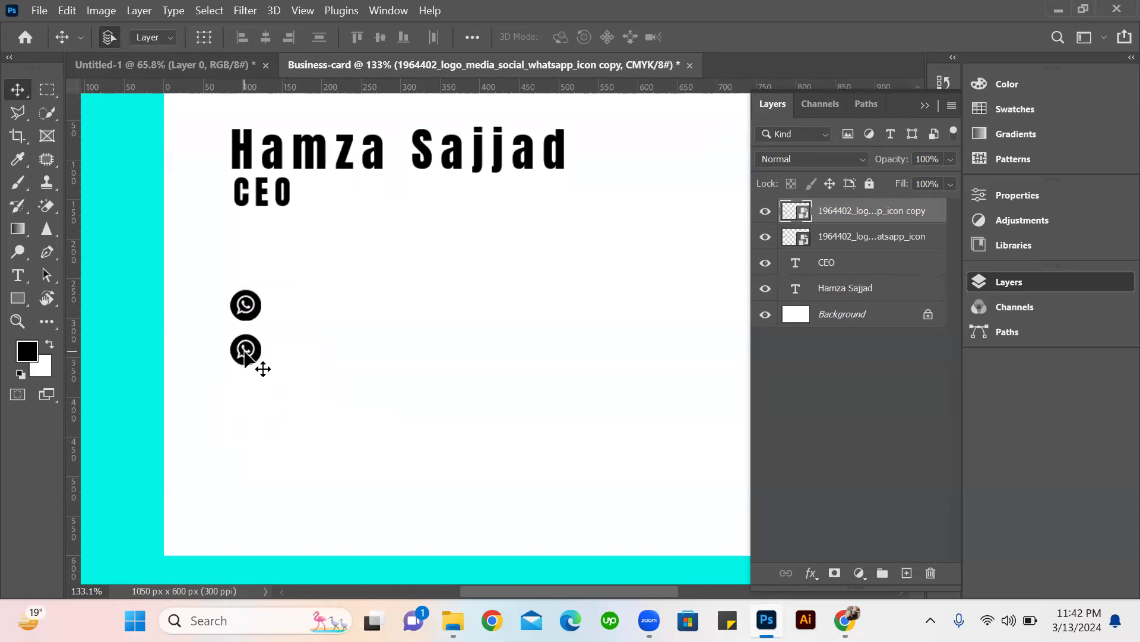
{"action": "left_click_drag", "start_coordinate": [245, 367], "coordinate": [245, 395]}
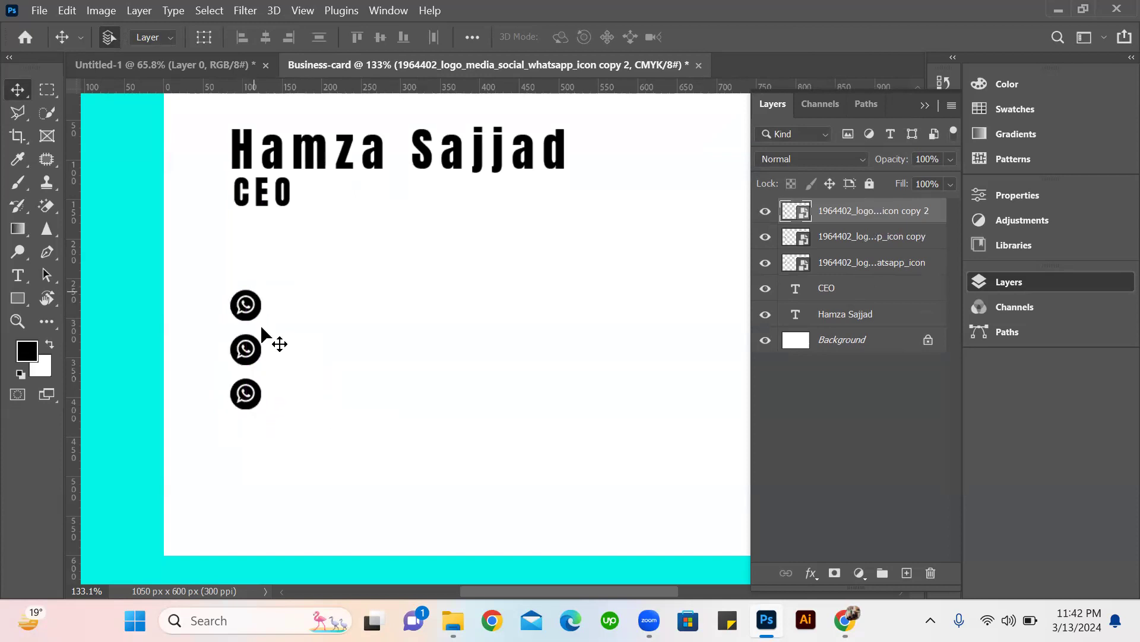
{"action": "left_click", "coordinate": [218, 458]}
{"action": "left_click", "coordinate": [246, 398]}
{"action": "left_click_drag", "start_coordinate": [259, 408], "coordinate": [257, 454]}
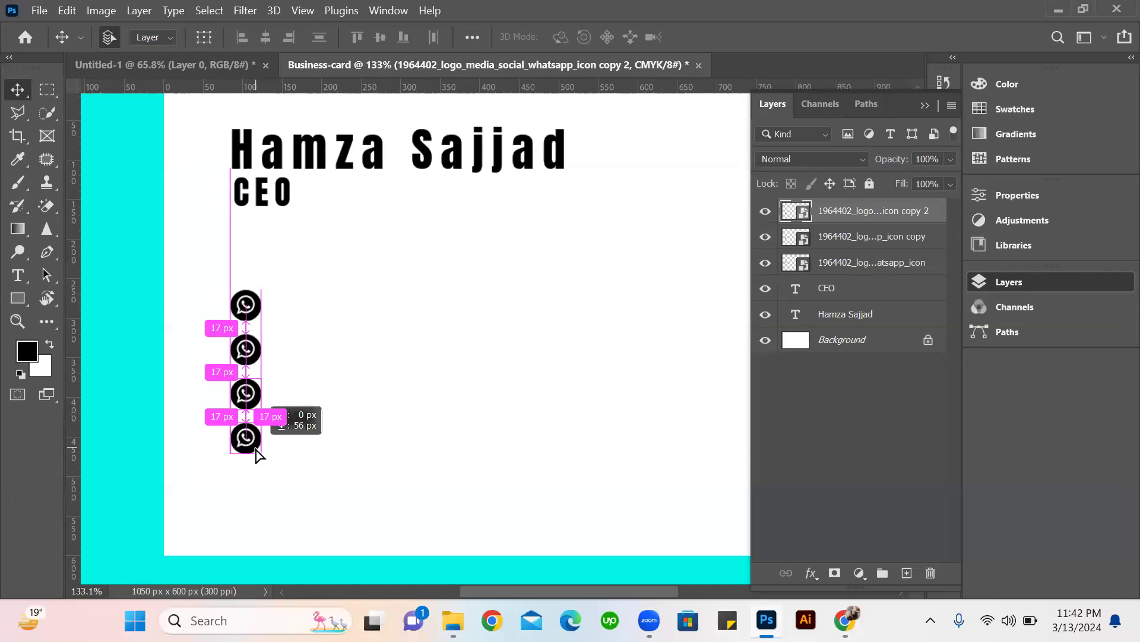
{"action": "left_click_drag", "start_coordinate": [256, 449], "coordinate": [256, 449]}
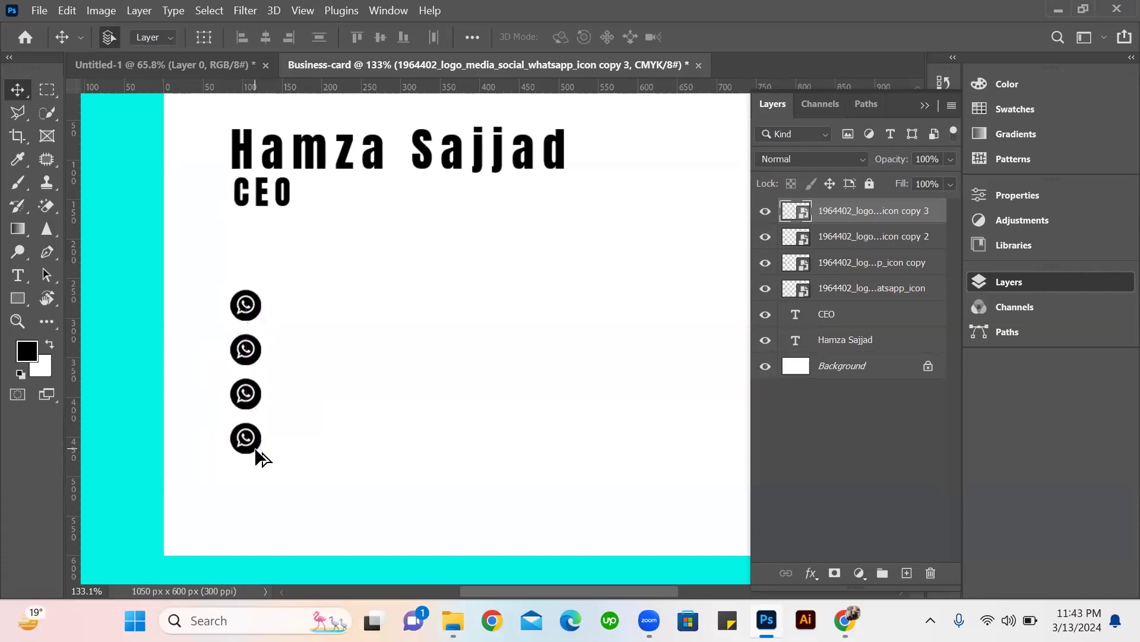
{"action": "left_click", "coordinate": [474, 322]}
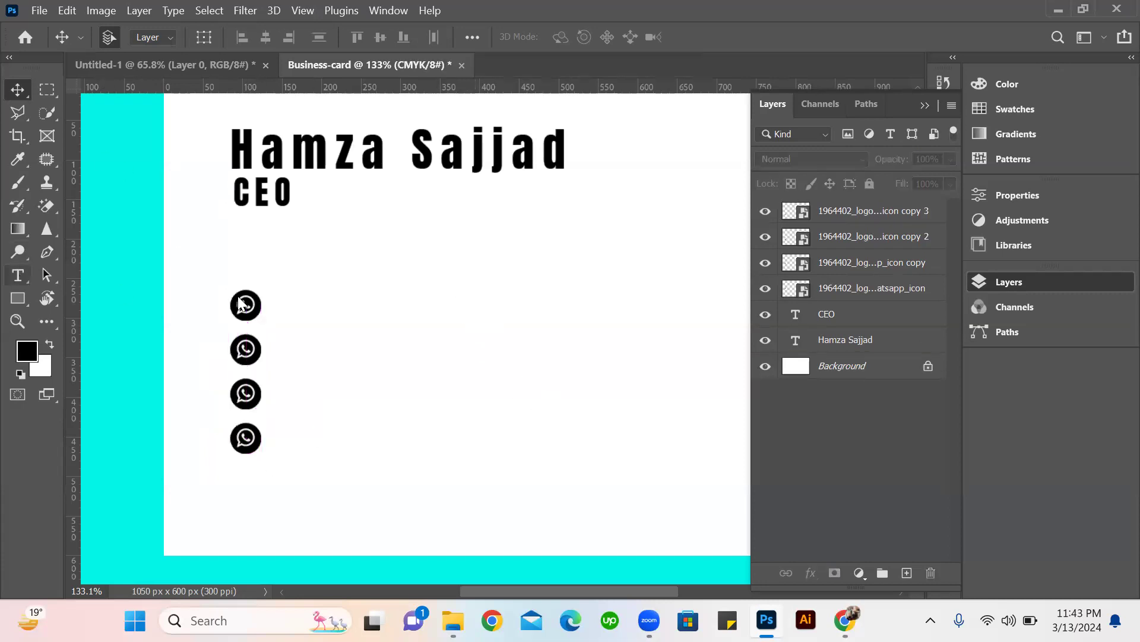
Add a "Lorem Ipsum" placeholder text line and move it beside the first WhatsApp icon.
{"action": "left_click", "coordinate": [18, 275]}
{"action": "left_click", "coordinate": [301, 305]}
{"action": "left_click", "coordinate": [302, 305]}
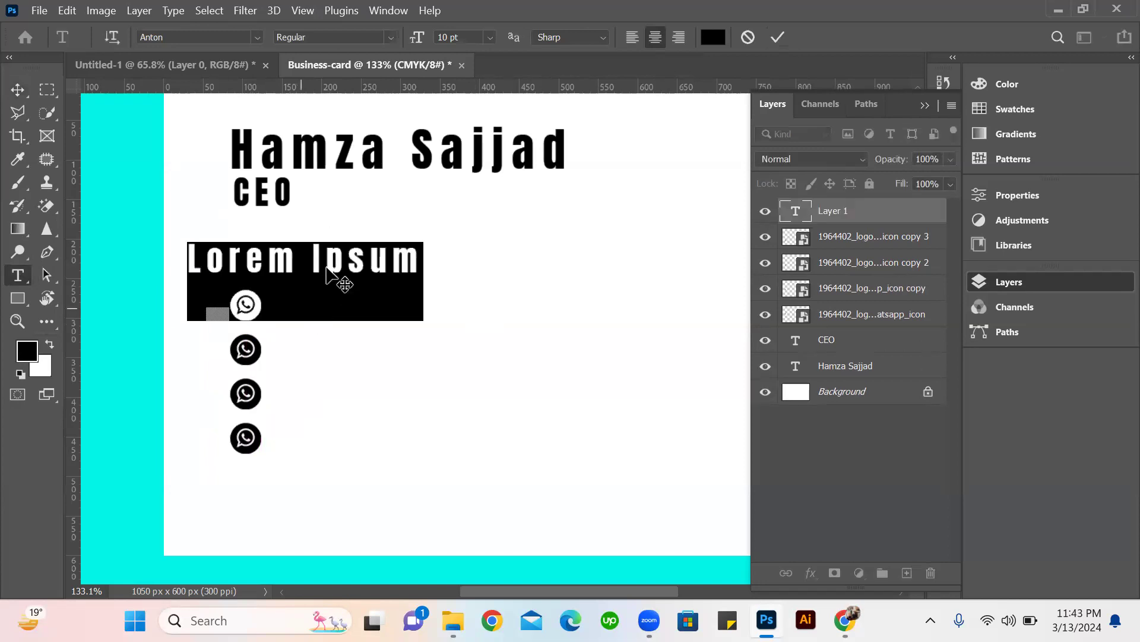
{"action": "key", "text": "ctrl+Return"}
{"action": "left_click_drag", "start_coordinate": [291, 274], "coordinate": [358, 309]}
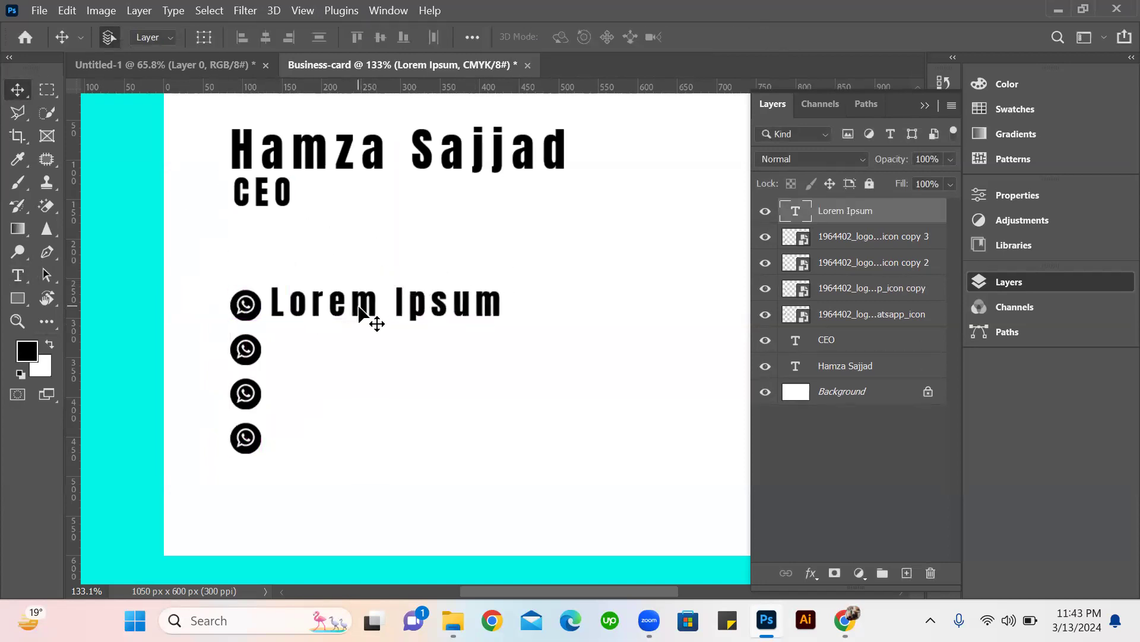
Change the Lorem Ipsum text's font to Arial Medium and shift the line slightly right, away from the icon.
{"action": "double_click", "coordinate": [360, 307]}
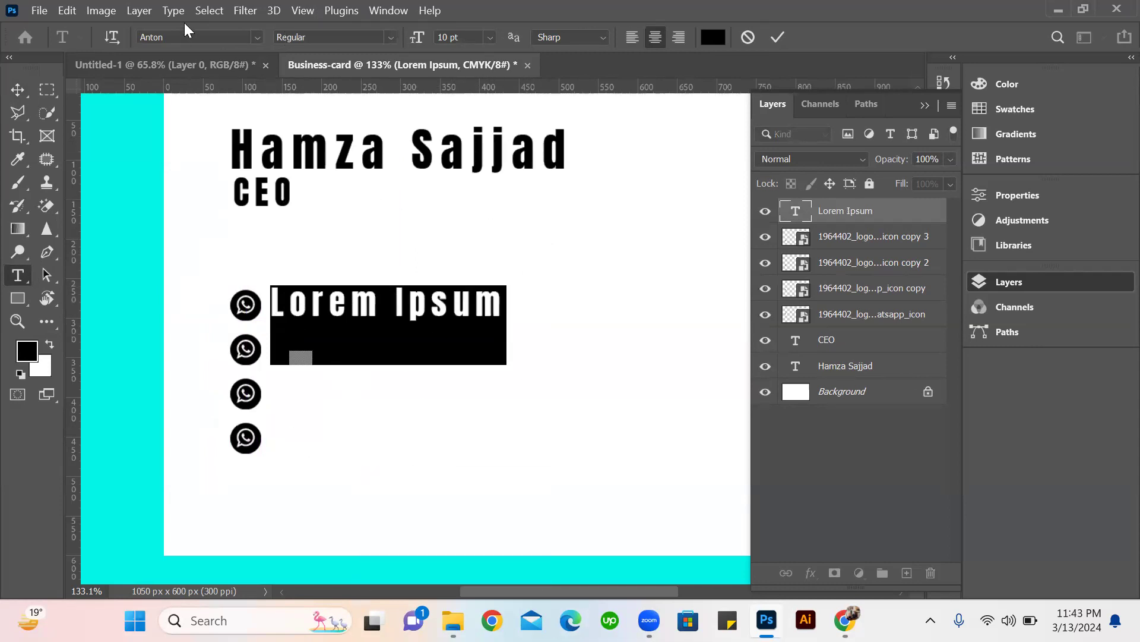
{"action": "left_click", "coordinate": [255, 38]}
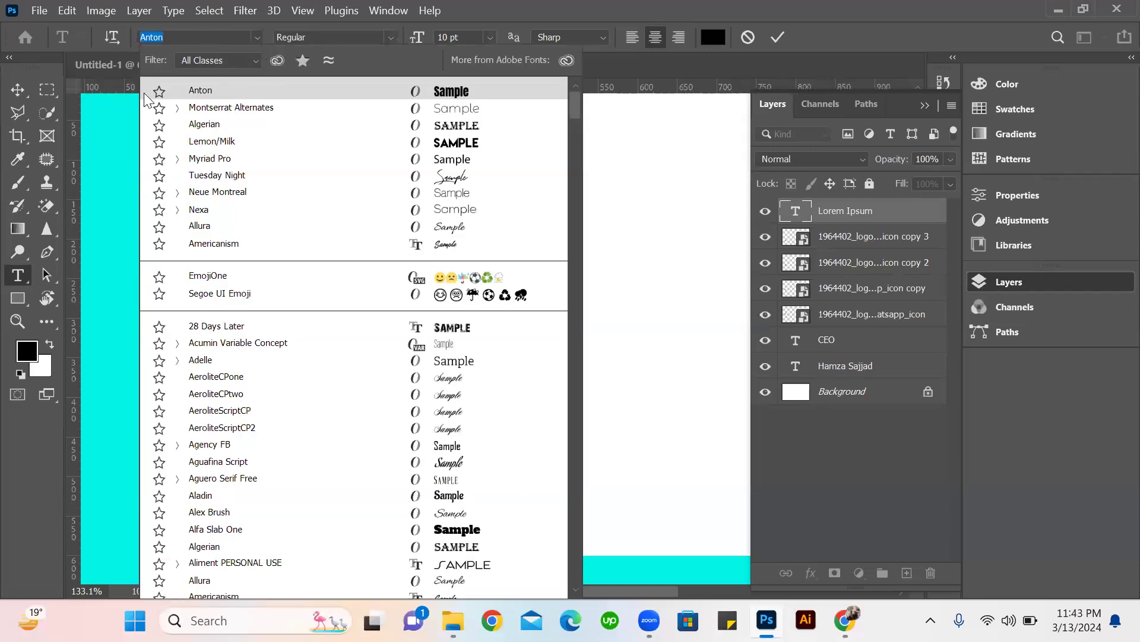
{"action": "type", "text": "ari"}
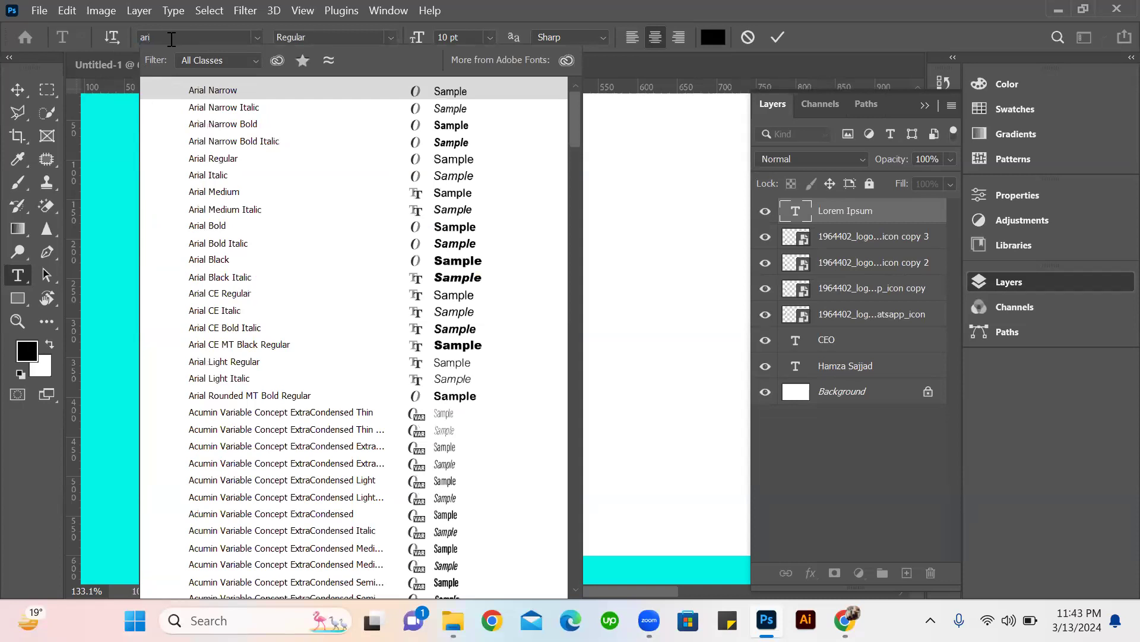
{"action": "left_click", "coordinate": [225, 191]}
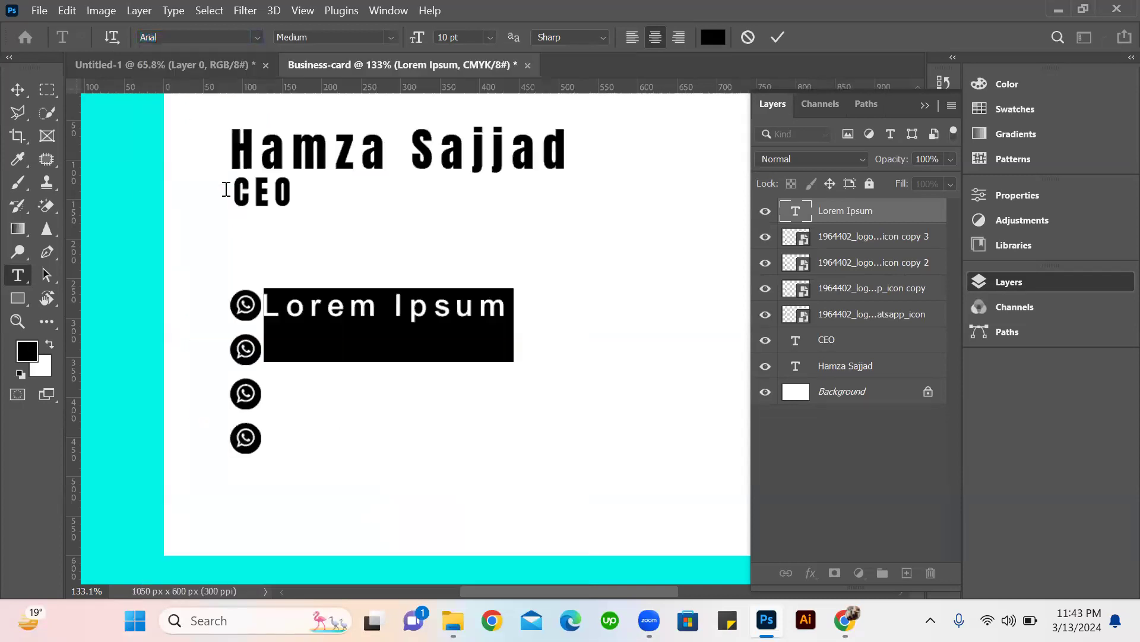
{"action": "left_click", "coordinate": [778, 45]}
{"action": "key", "text": "v"}
{"action": "left_click_drag", "start_coordinate": [372, 307], "coordinate": [382, 306]}
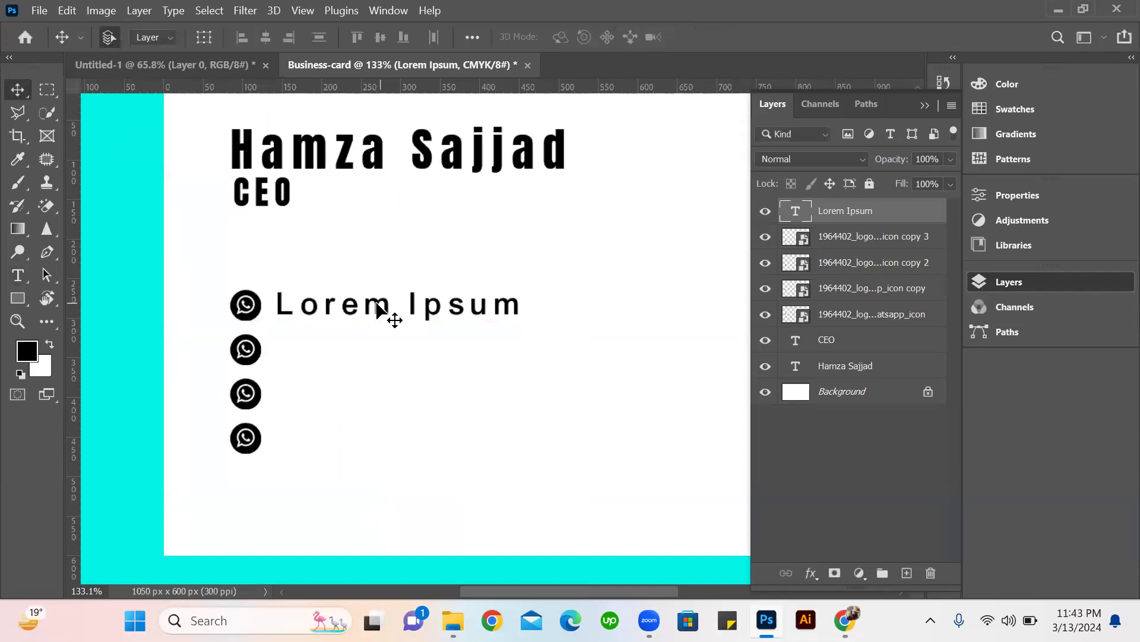
Change the font of the CEO title to Arial Medium.
{"action": "left_click", "coordinate": [284, 208]}
{"action": "double_click", "coordinate": [284, 208]}
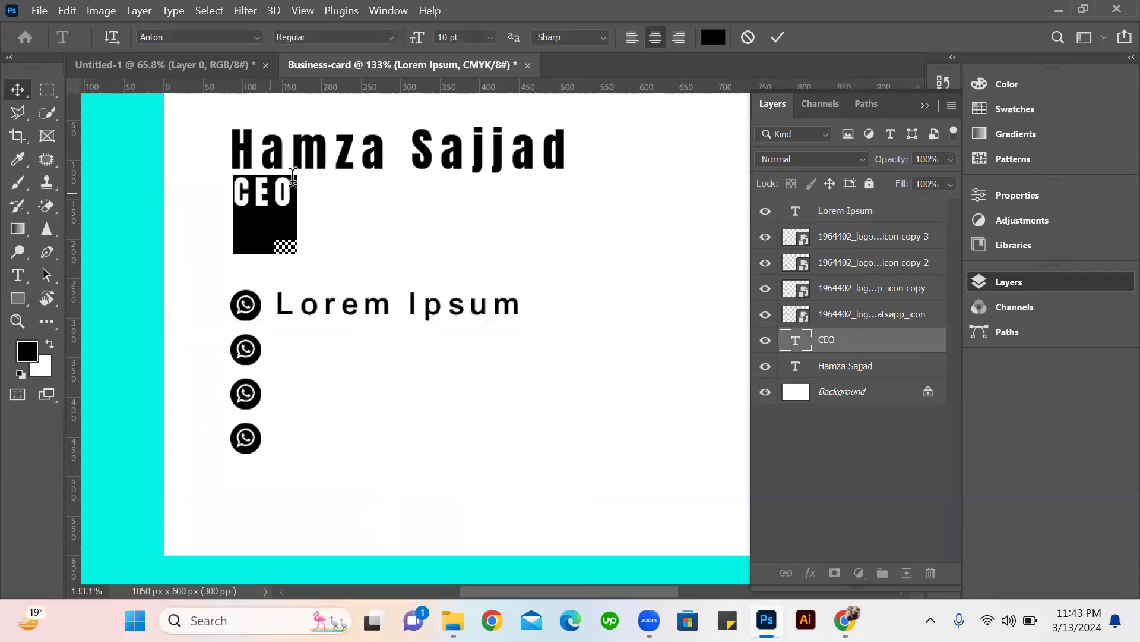
{"action": "left_click", "coordinate": [258, 38]}
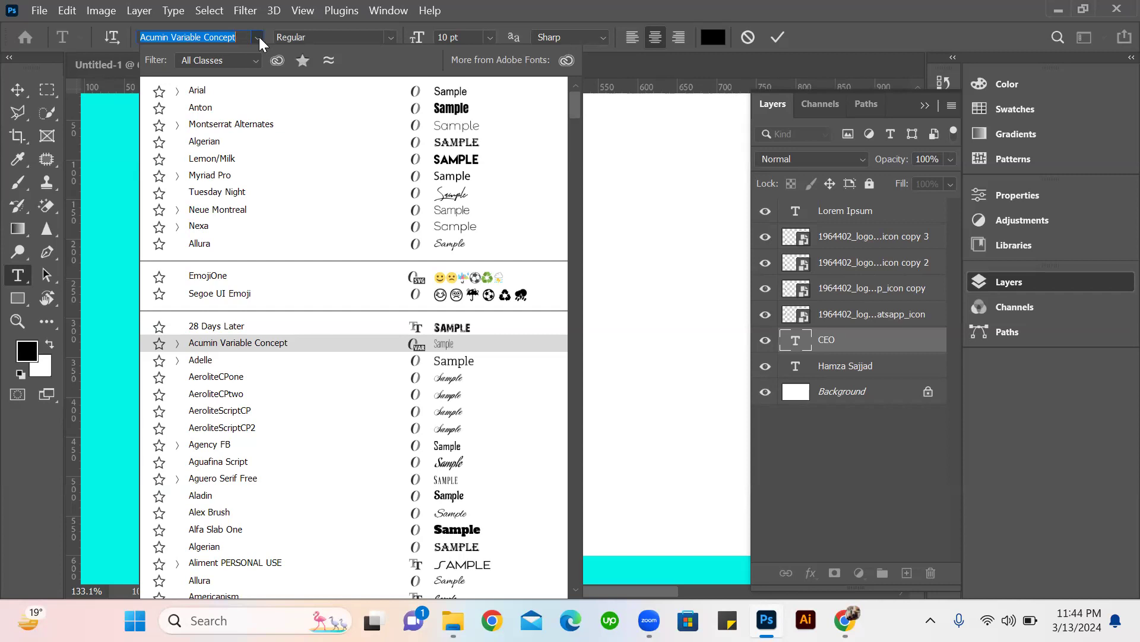
{"action": "type", "text": "a"}
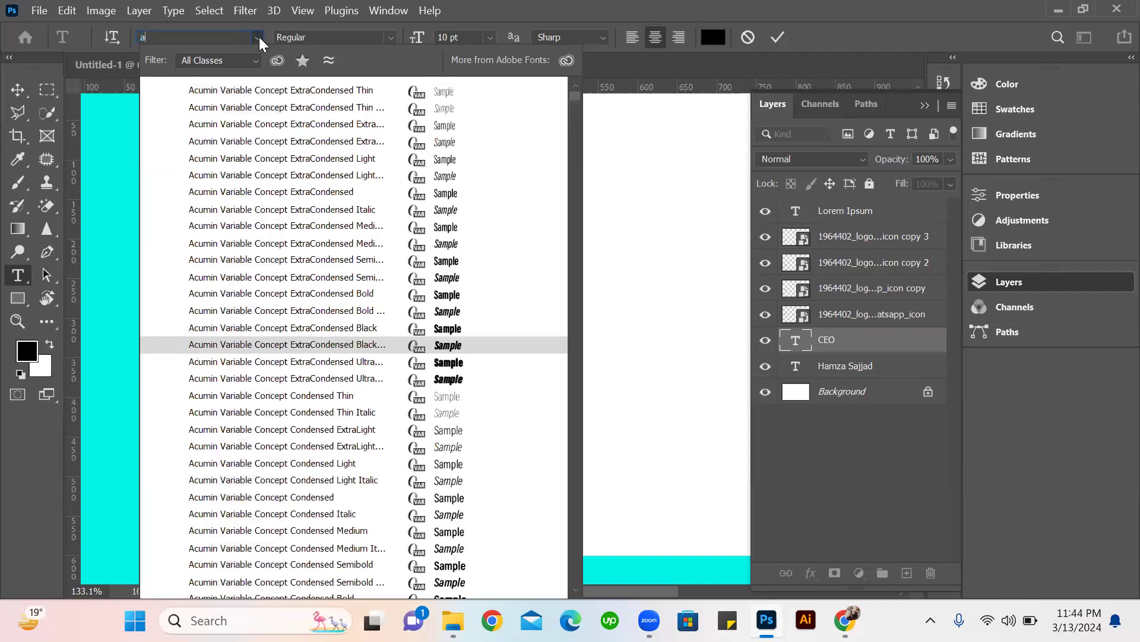
{"action": "type", "text": "rial"}
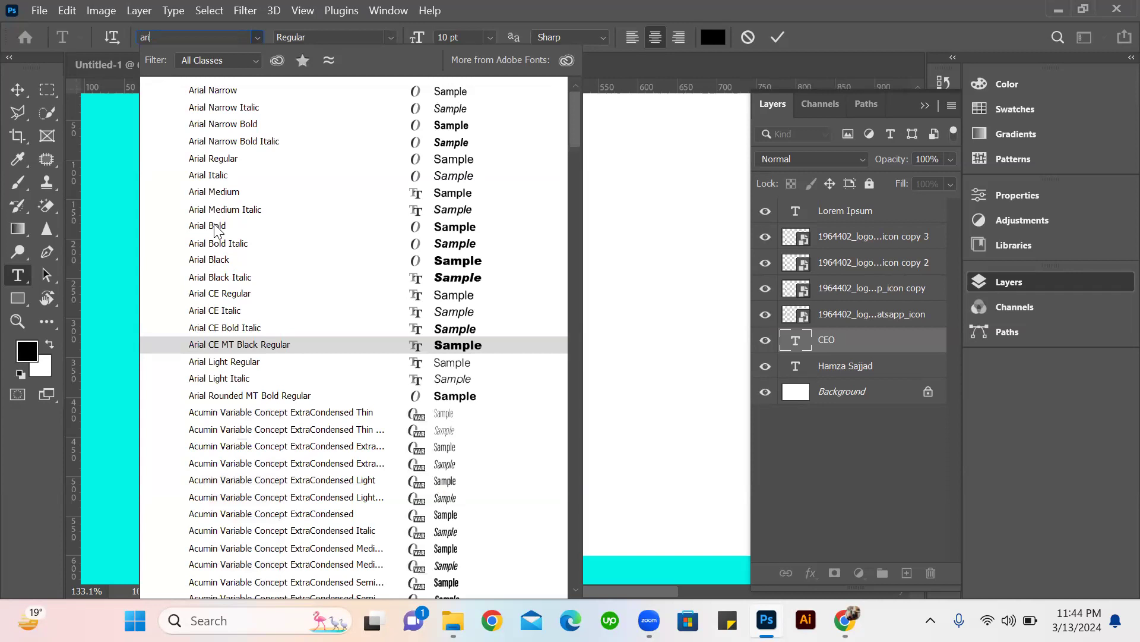
{"action": "left_click", "coordinate": [217, 192]}
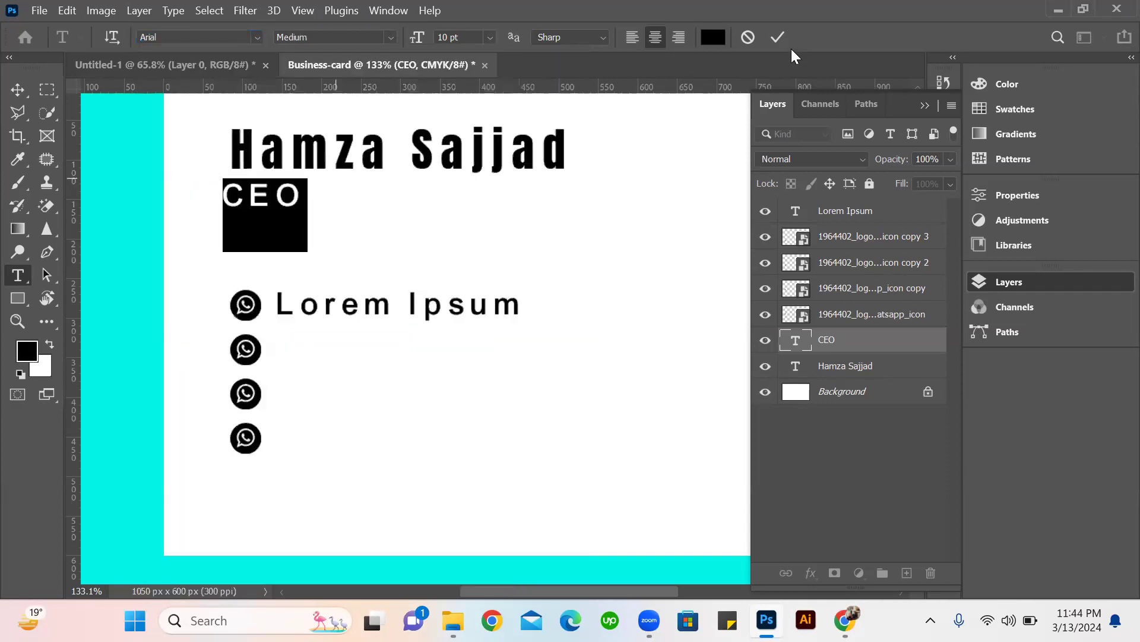
{"action": "left_click", "coordinate": [778, 37]}
Nudge the CEO title right and slightly up so it lines up under the left edge of the name.
{"action": "key", "text": "v"}
{"action": "key", "text": "Right"}
{"action": "key", "text": "Right"}
{"action": "key", "text": "Right"}
{"action": "key", "text": "Right"}
{"action": "key", "text": "Up"}
{"action": "key", "text": "Up"}
{"action": "key", "text": "Right"}
{"action": "key", "text": "Right"}
{"action": "key", "text": "Right"}
{"action": "key", "text": "Right"}
{"action": "key", "text": "Right"}
{"action": "key", "text": "Right"}
{"action": "key", "text": "Right"}
{"action": "key", "text": "Right"}
{"action": "key", "text": "Right"}
{"action": "key", "text": "Right"}
{"action": "key", "text": "Right"}
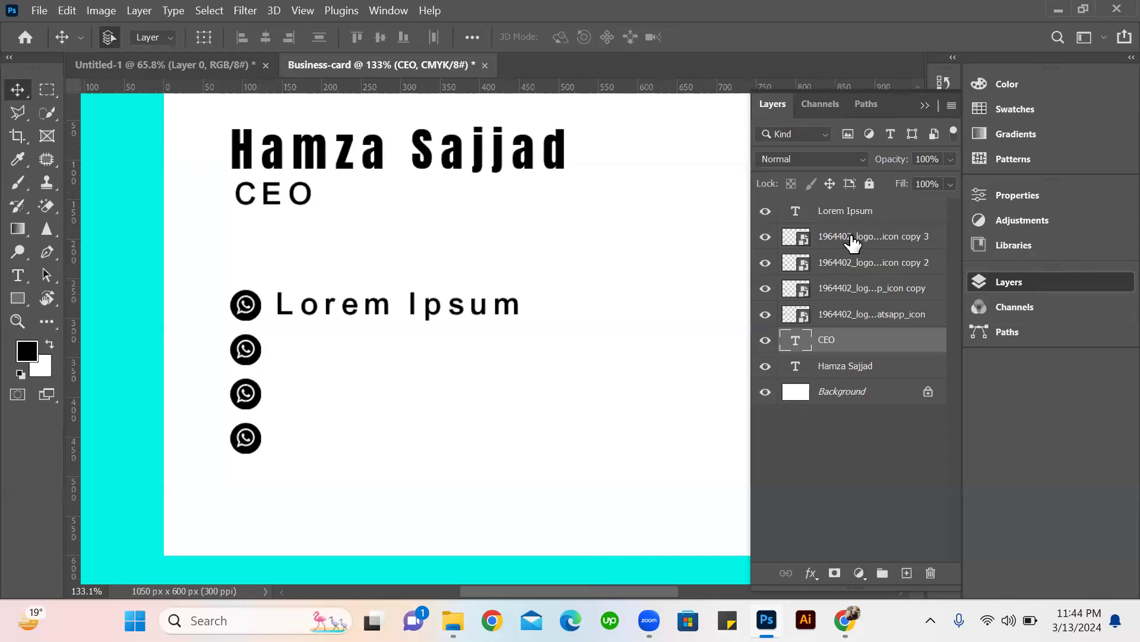
Replace the Lorem Ipsum placeholder beside the first WhatsApp icon with the contact's phone number.
{"action": "key", "text": "t"}
{"action": "left_click", "coordinate": [437, 309]}
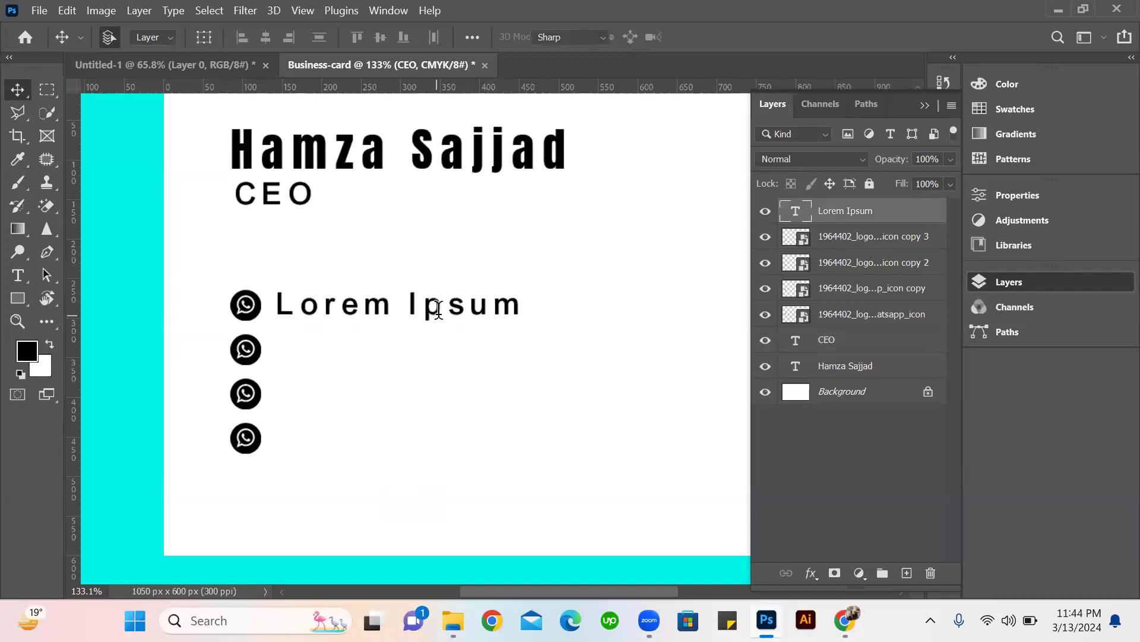
{"action": "double_click", "coordinate": [438, 309]}
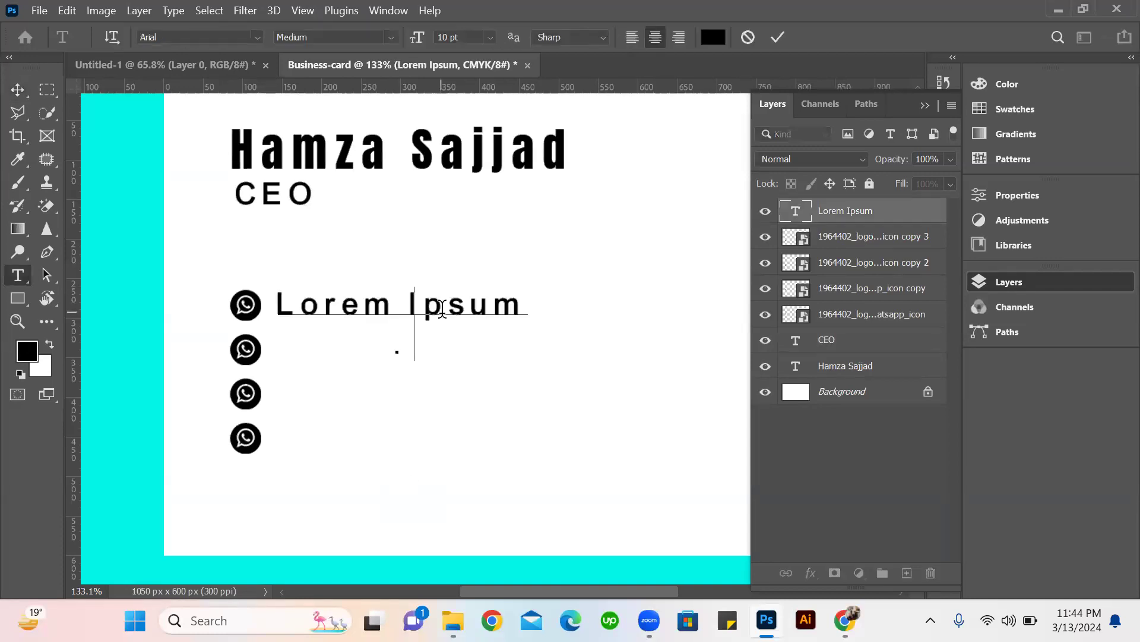
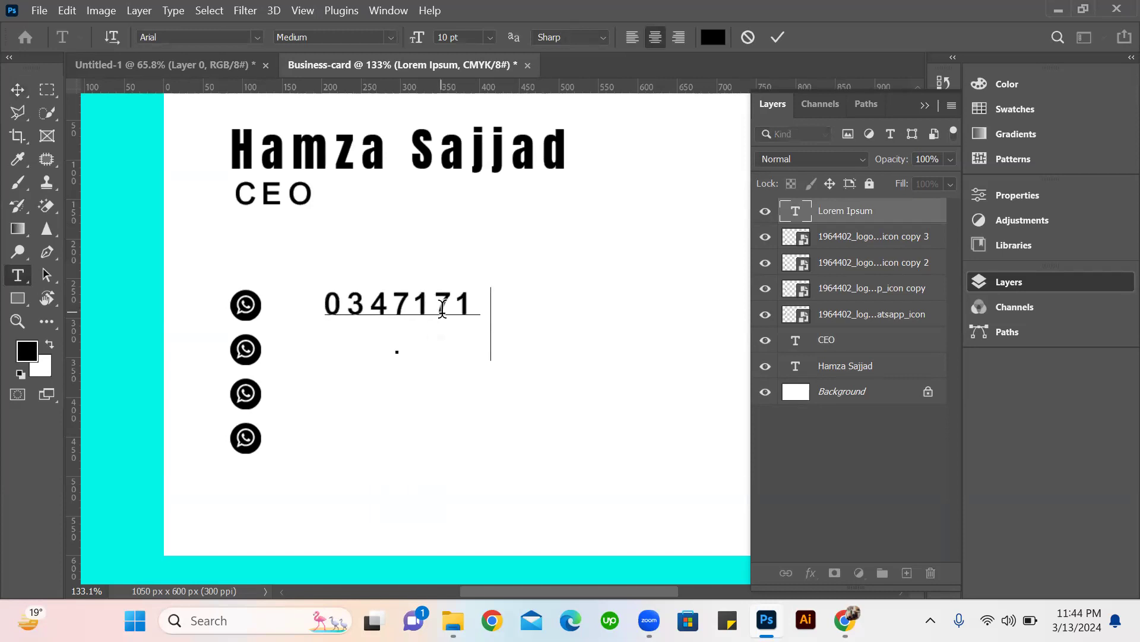
{"action": "left_click", "coordinate": [778, 38]}
{"action": "key", "text": "v"}
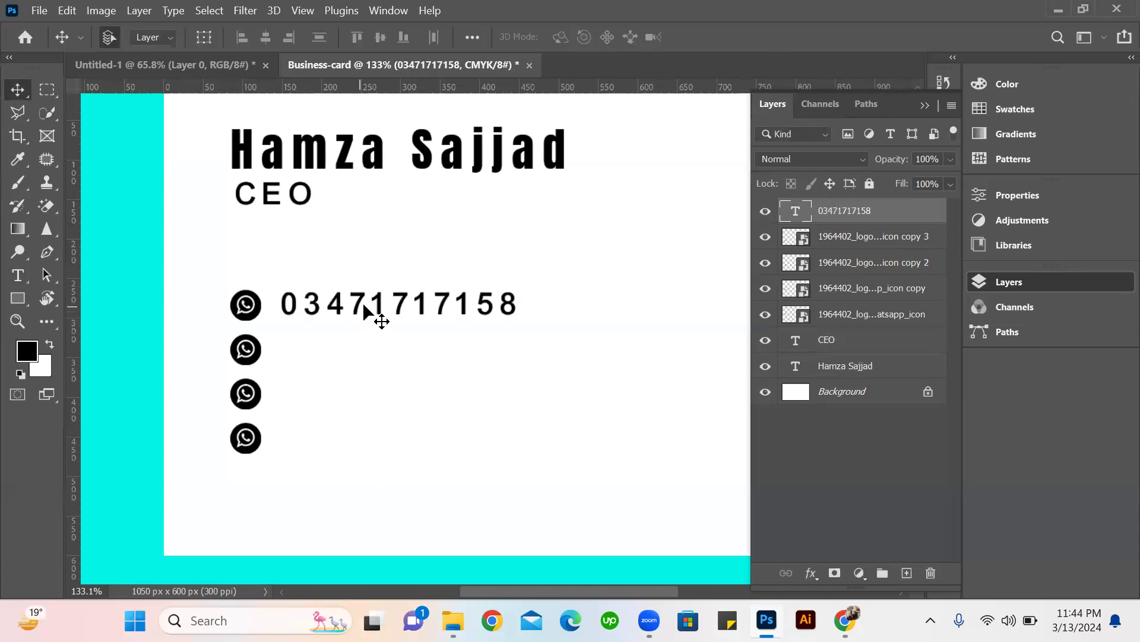
{"action": "left_click_drag", "start_coordinate": [340, 353], "coordinate": [358, 367]}
{"action": "double_click", "coordinate": [397, 404]}
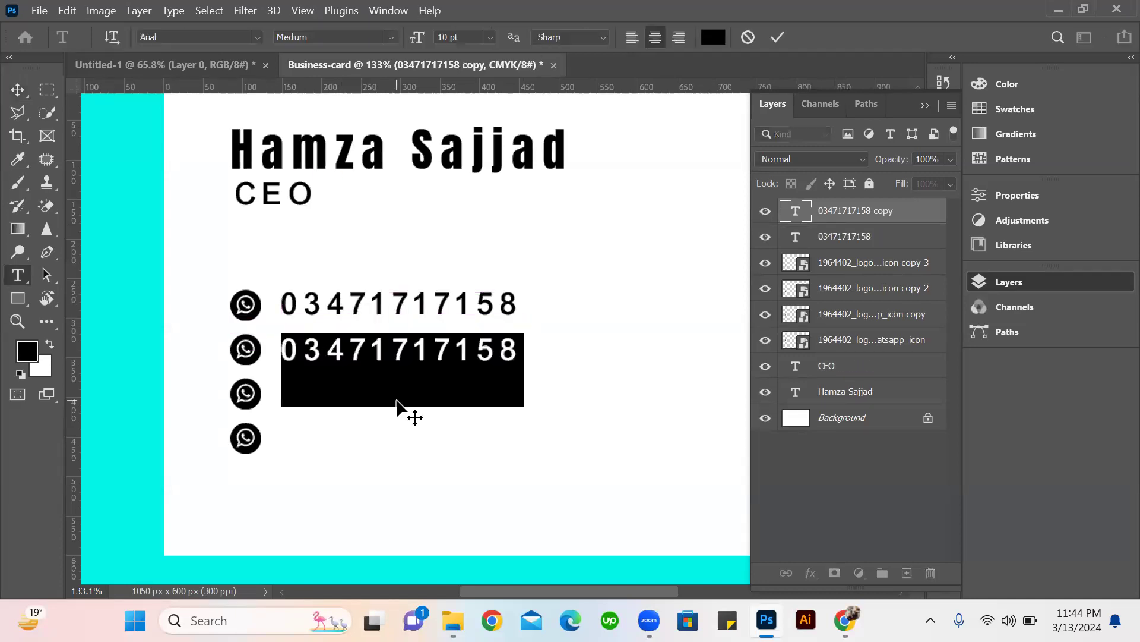
{"action": "type", "text": "www."}
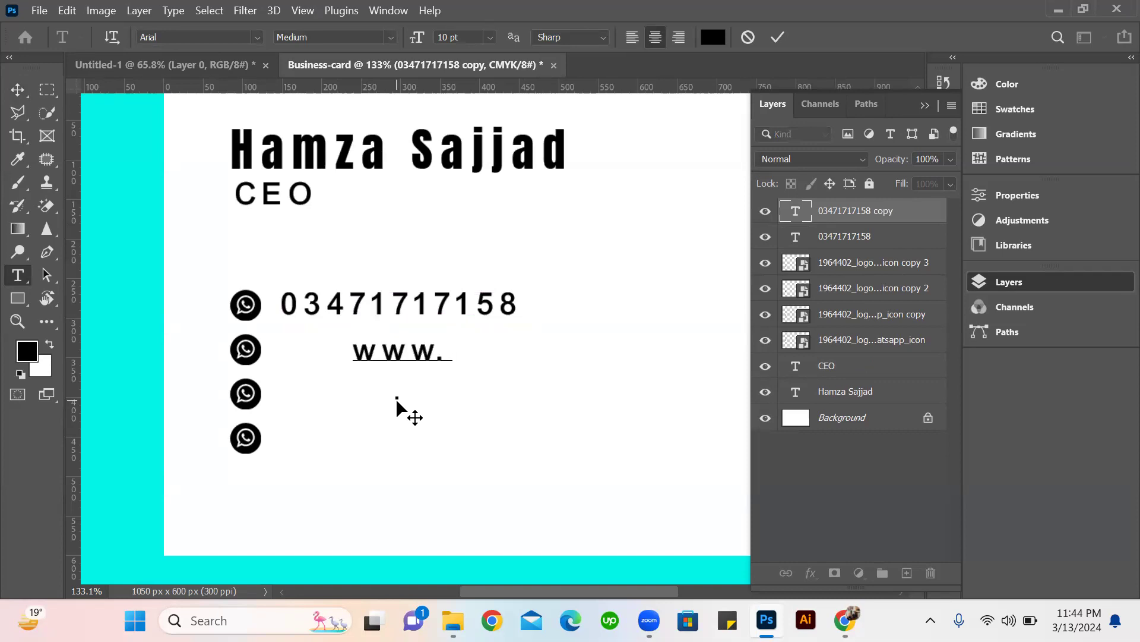
{"action": "type", "text": "webs"}
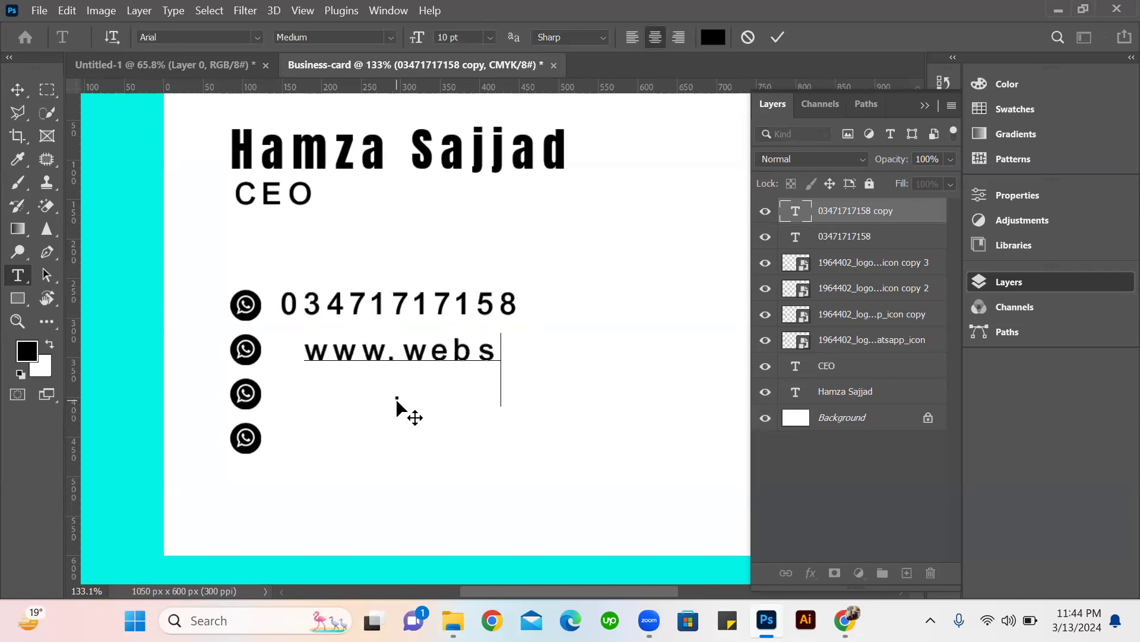
{"action": "type", "text": "ite,com"}
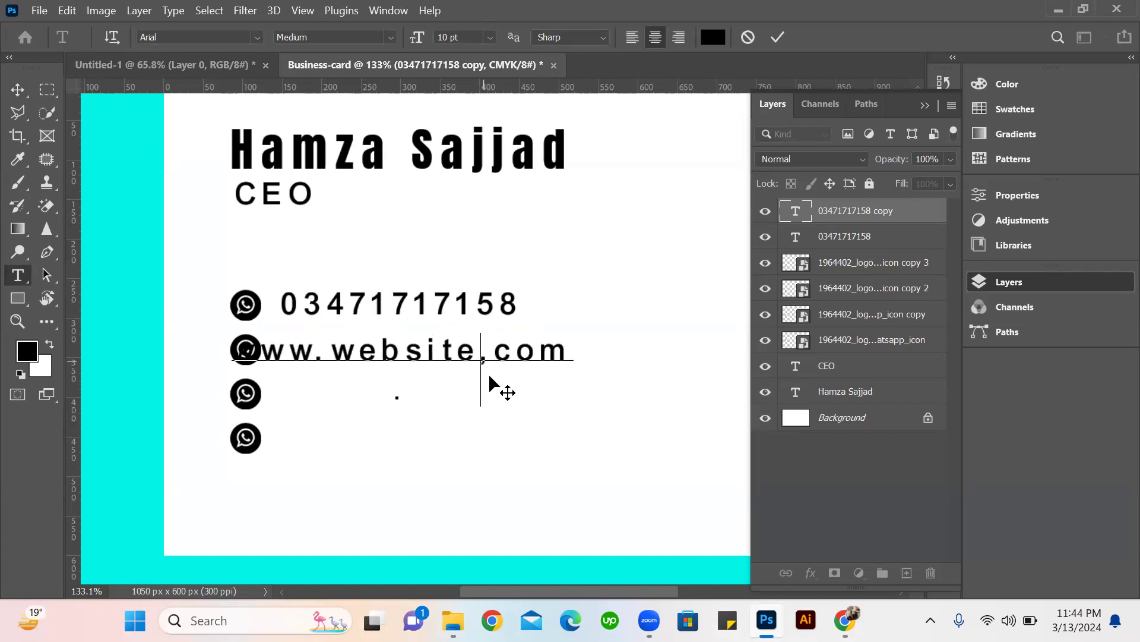
{"action": "key", "text": "BackSpace"}
{"action": "type", "text": "."}
{"action": "left_click_drag", "start_coordinate": [526, 347], "coordinate": [460, 220]}
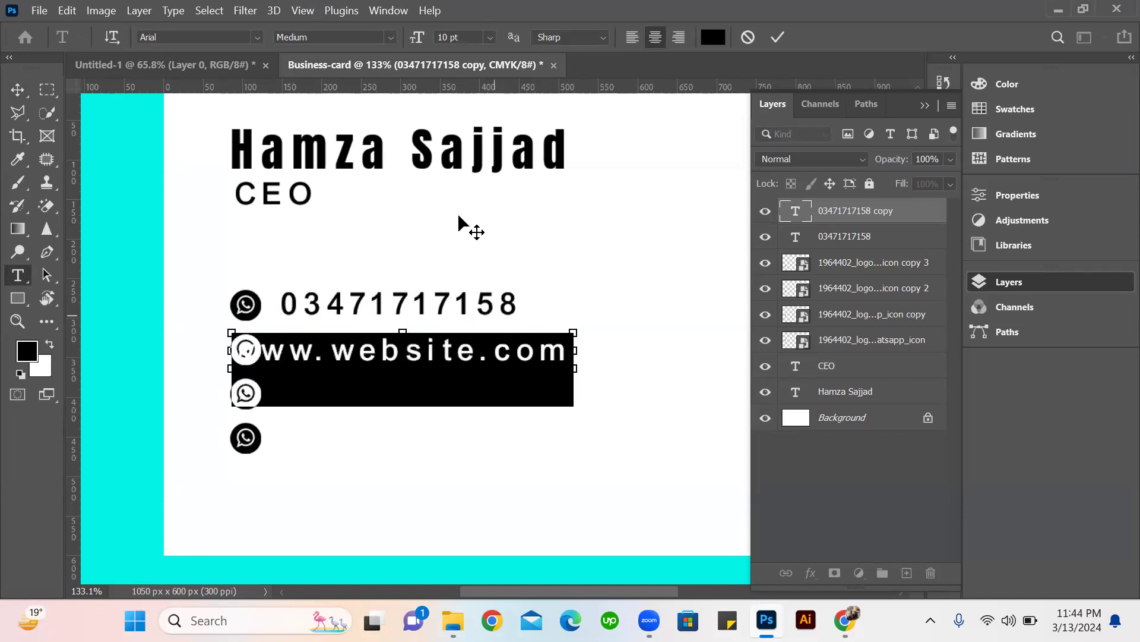
{"action": "left_click", "coordinate": [490, 38]}
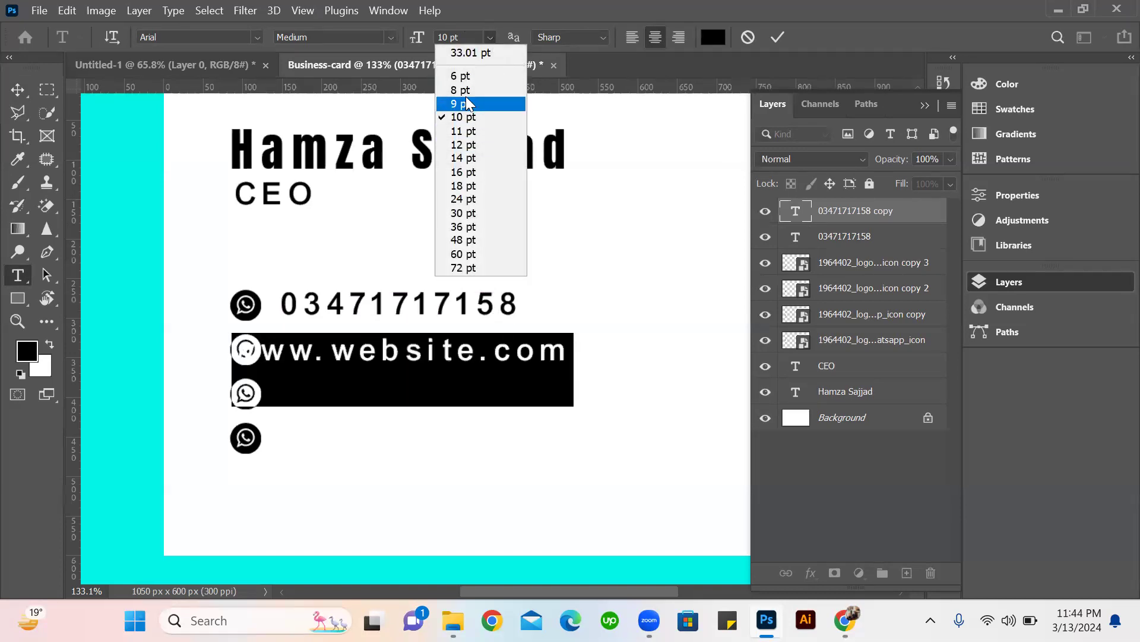
{"action": "left_click", "coordinate": [465, 90]}
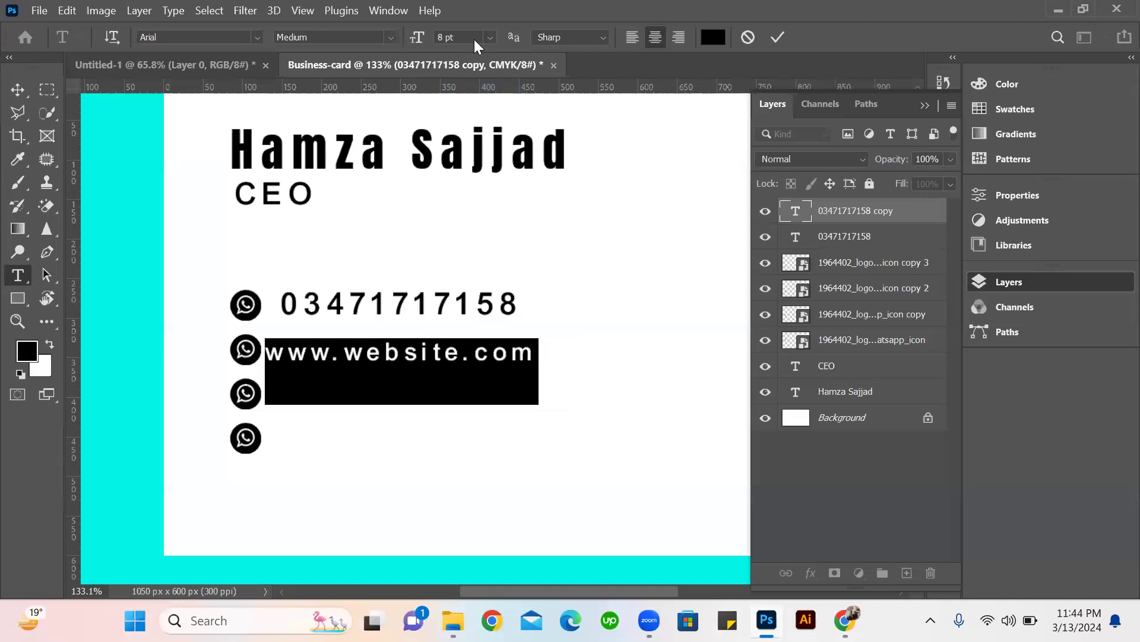
{"action": "type", "text": "7"}
{"action": "key", "text": "Return"}
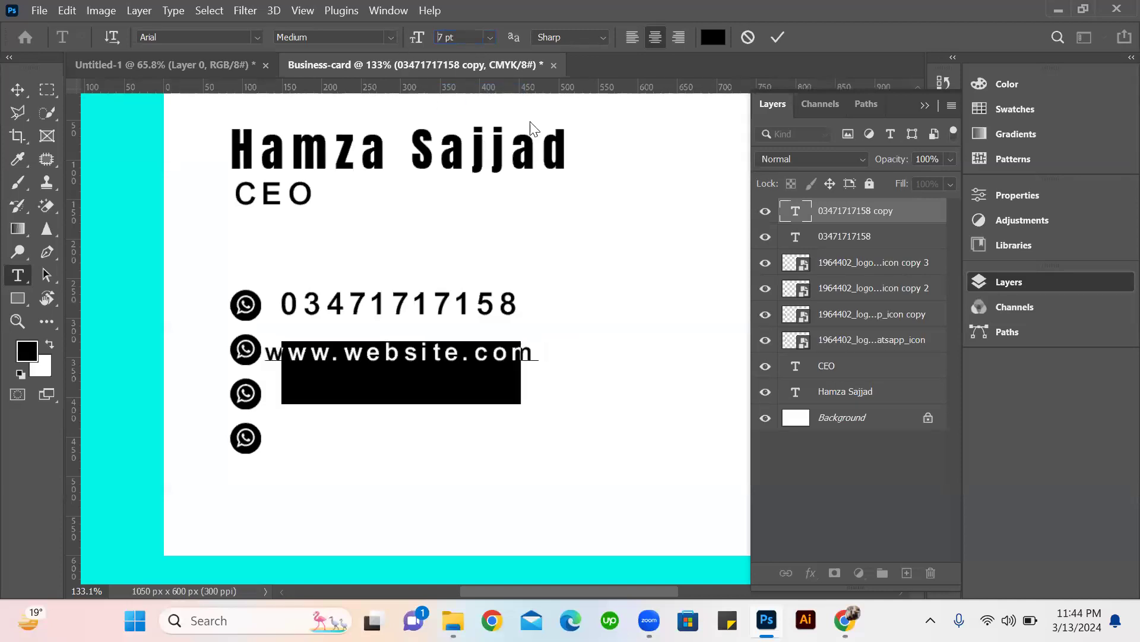
{"action": "key", "text": "v"}
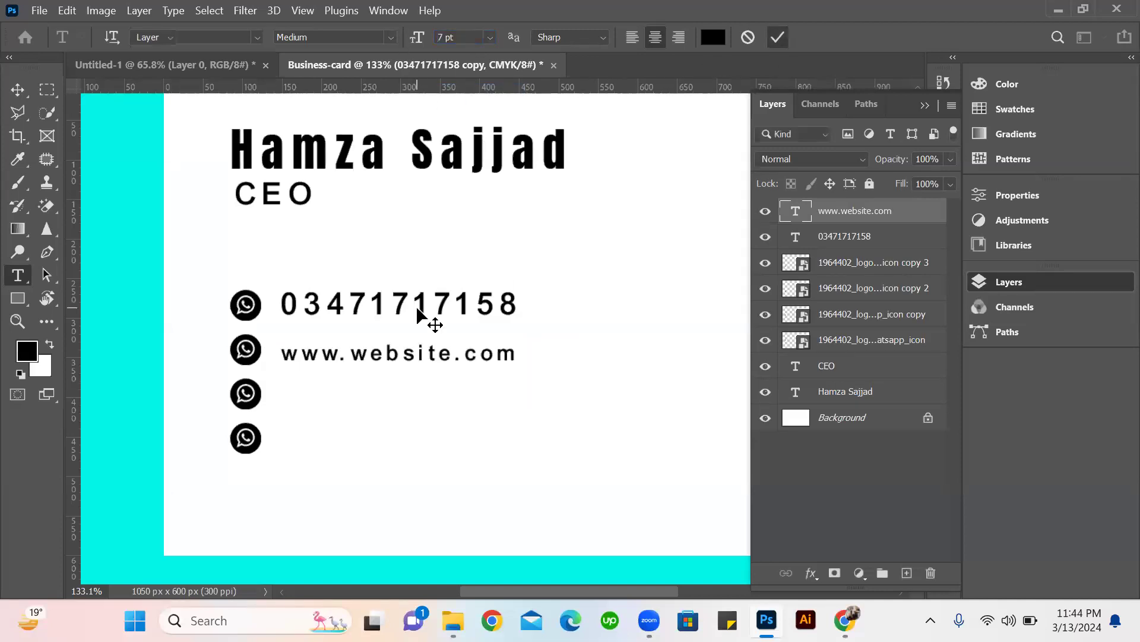
Set the phone number line's text size to 7 pt to match the website line.
{"action": "double_click", "coordinate": [418, 309]}
{"action": "left_click", "coordinate": [455, 40]}
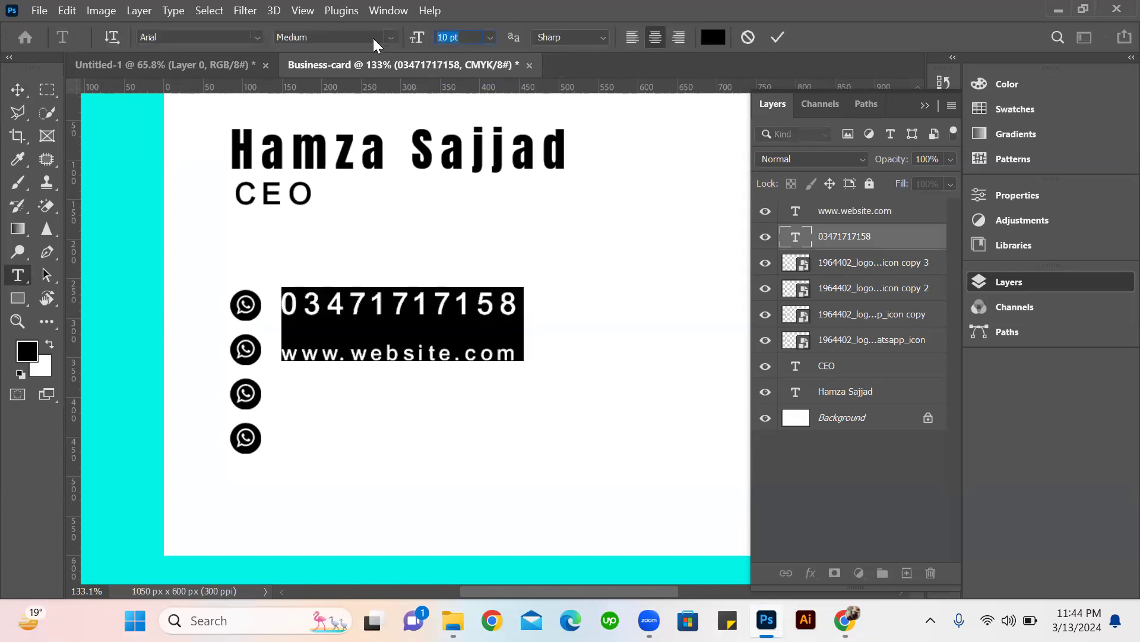
{"action": "type", "text": "7"}
{"action": "key", "text": "Return"}
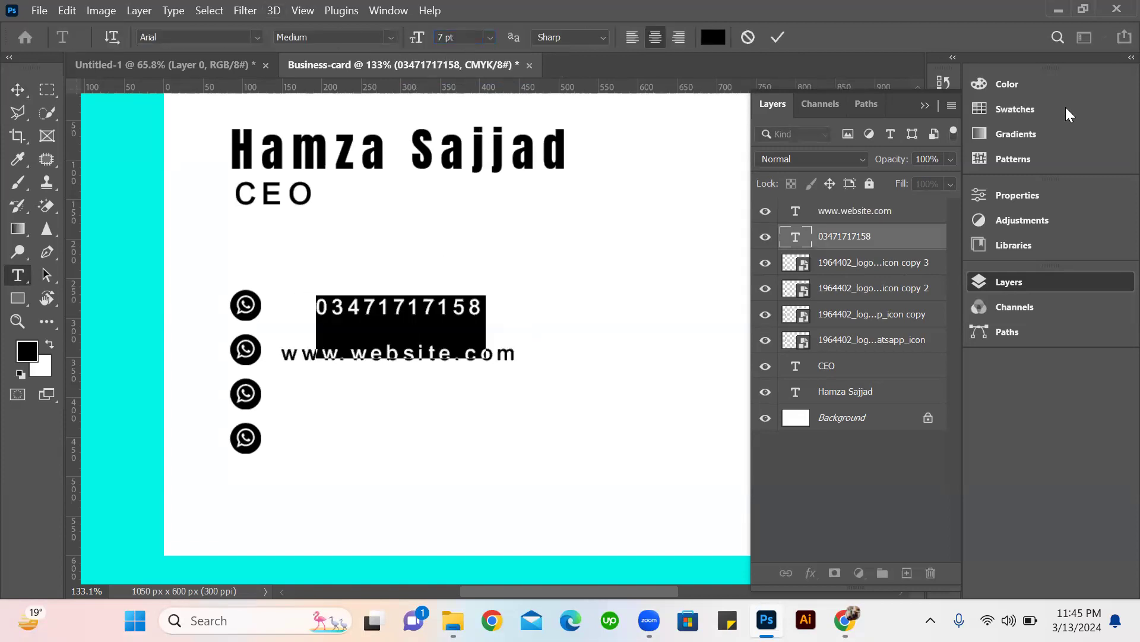
{"action": "left_click", "coordinate": [783, 40]}
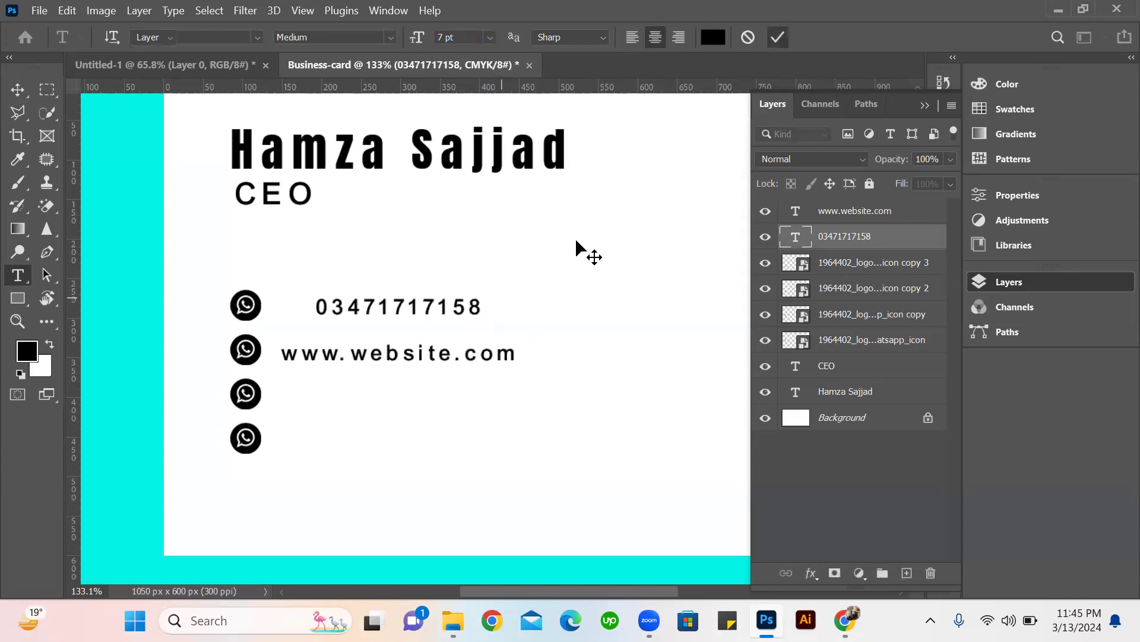
{"action": "key", "text": "v"}
Duplicate the website line down beside the third icon and edit the copy into the contact's e-mail address, keeping its "www" prefix.
{"action": "left_click", "coordinate": [360, 355]}
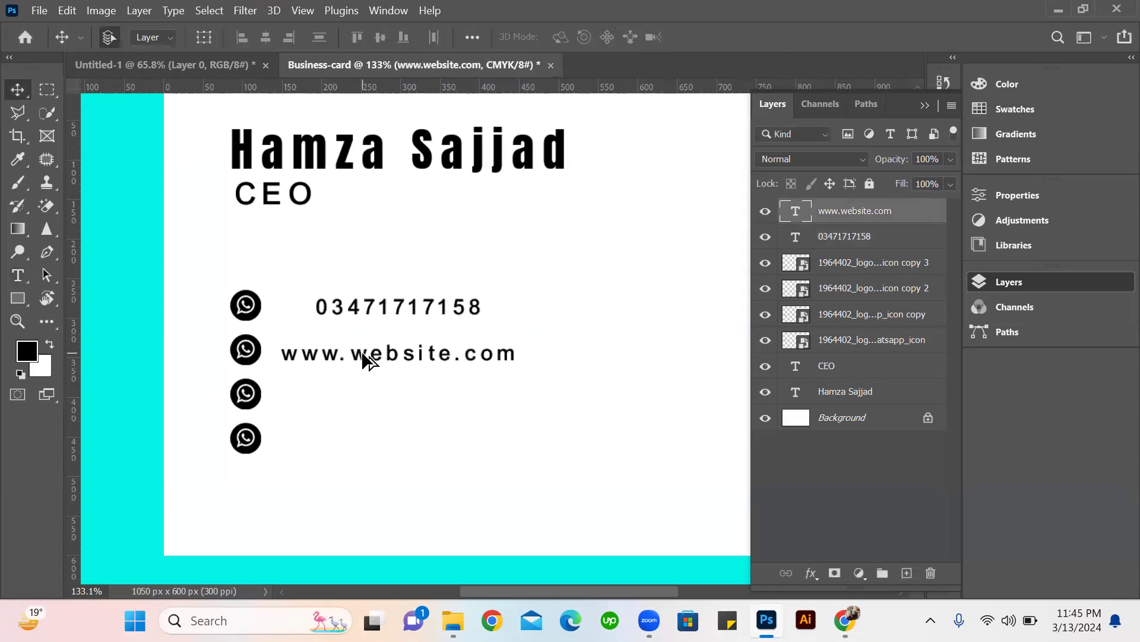
{"action": "left_click_drag", "start_coordinate": [367, 364], "coordinate": [344, 392]}
{"action": "double_click", "coordinate": [357, 394]}
{"action": "left_click", "coordinate": [453, 407]}
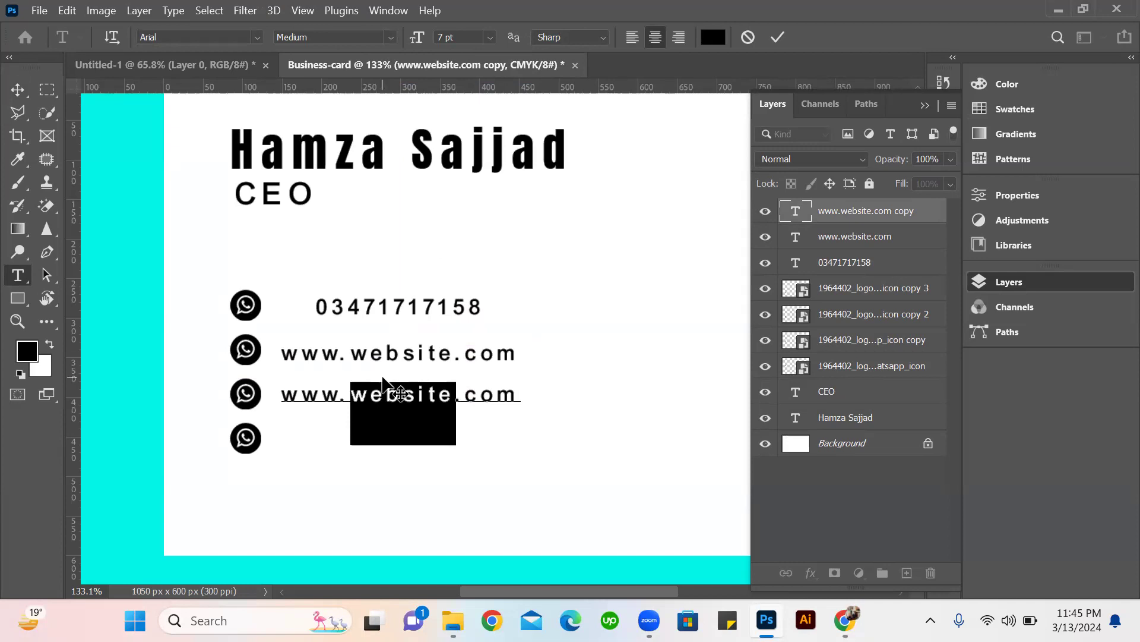
{"action": "key", "text": "BackSpace"}
{"action": "type", "text": "info@"}
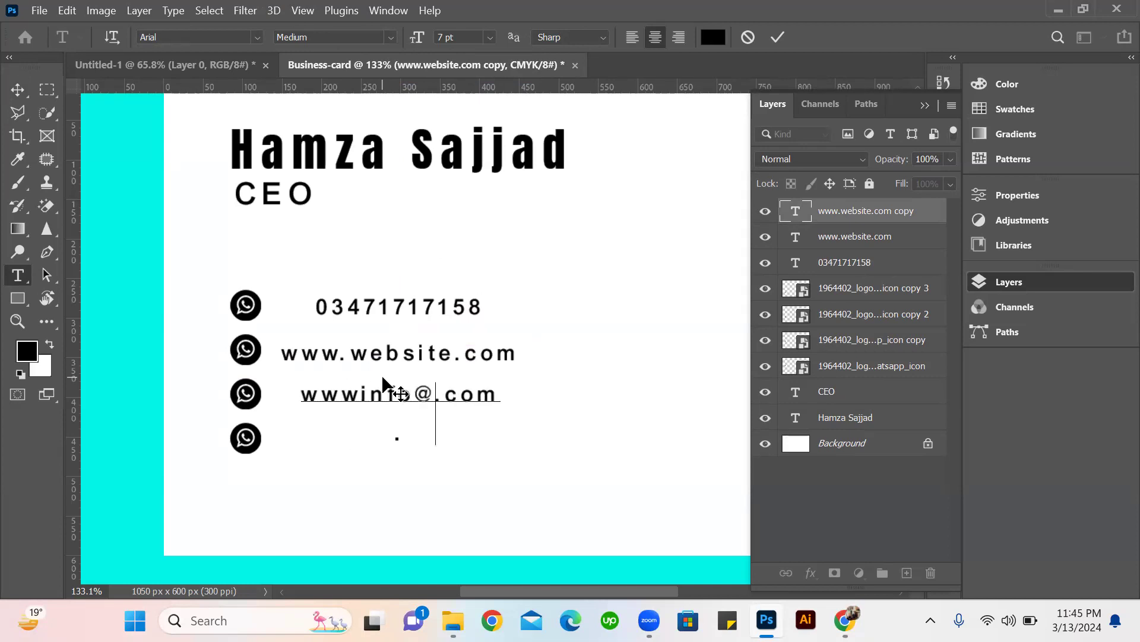
{"action": "type", "text": "gamil"}
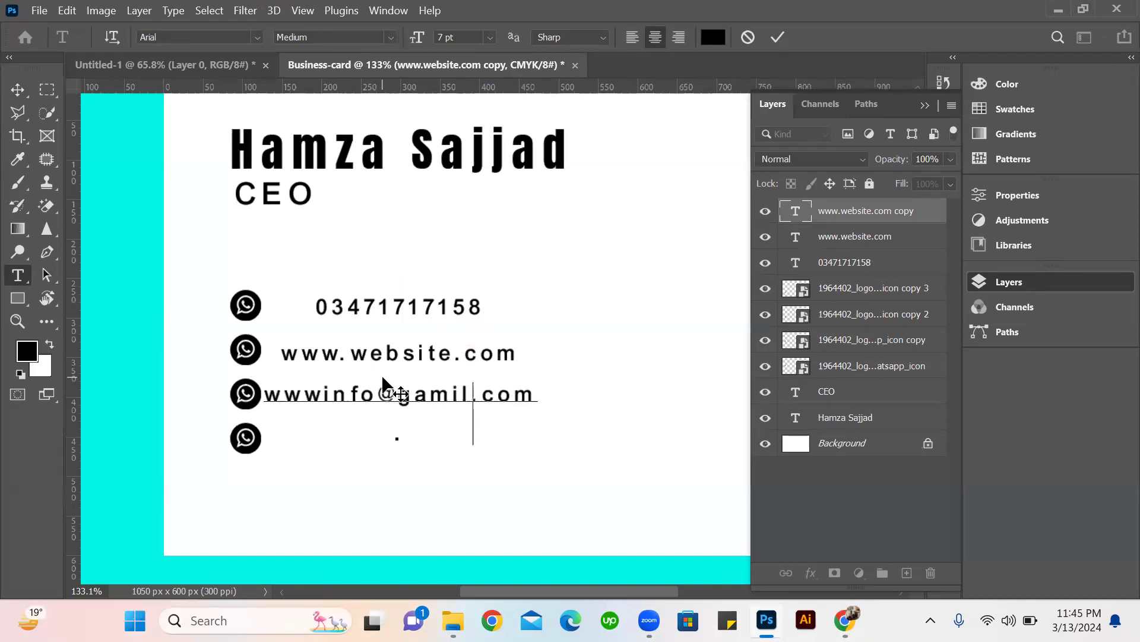
{"action": "scroll", "coordinate": [731, 356], "scroll_direction": "down", "scroll_amount": 3}
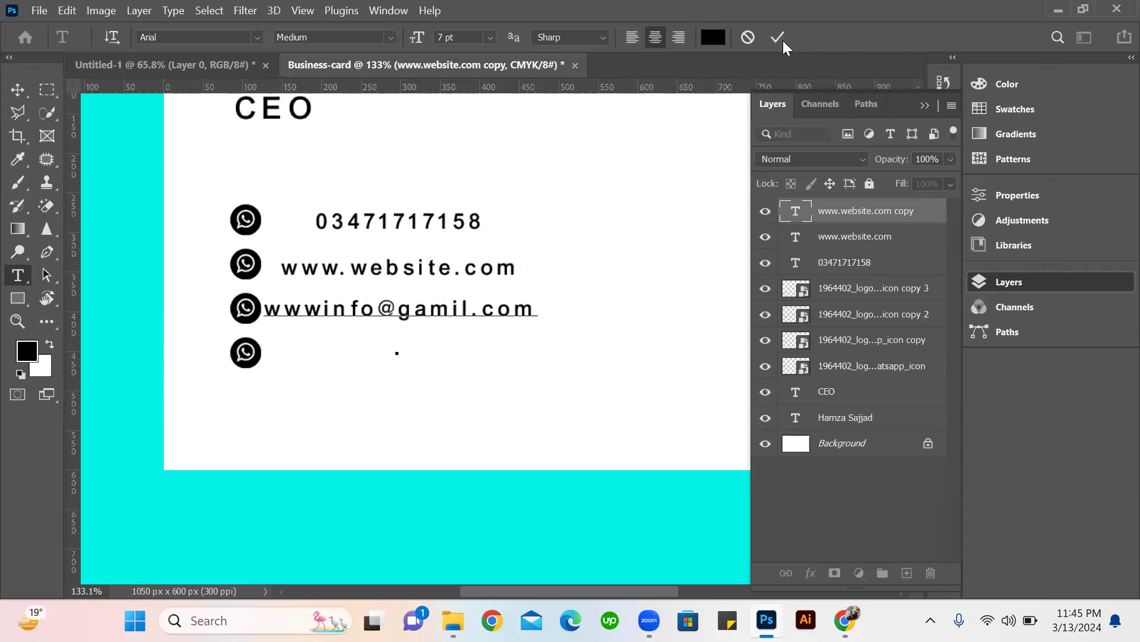
{"action": "key", "text": "ctrl+Return"}
{"action": "key", "text": "v"}
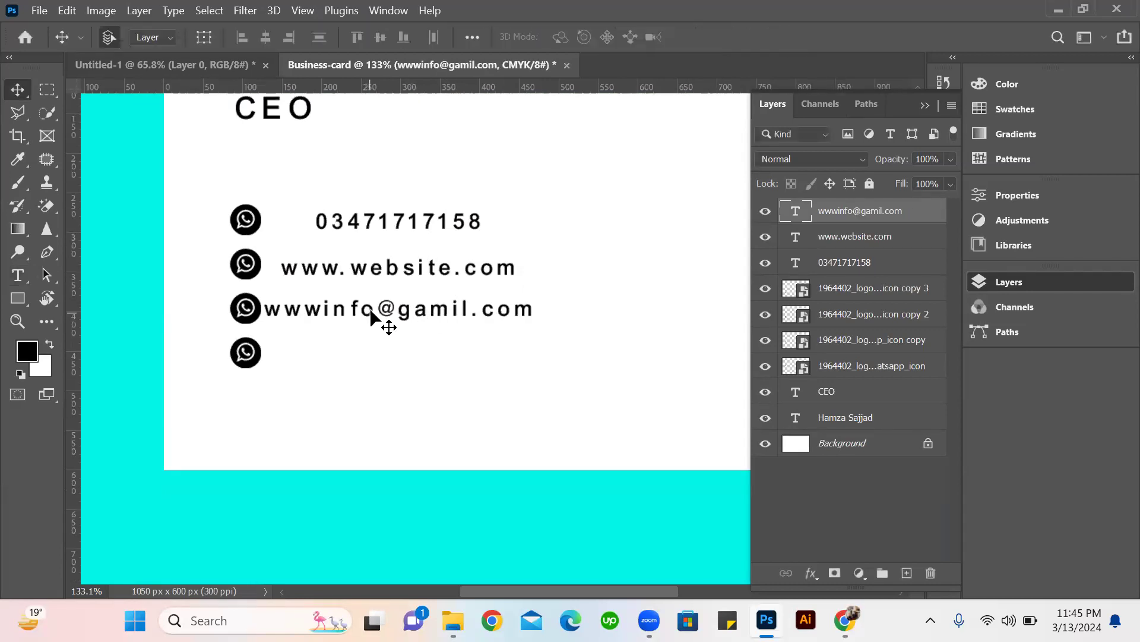
Insert a period after the "www" prefix in the e-mail line.
{"action": "key", "text": "t"}
{"action": "left_click", "coordinate": [322, 313]}
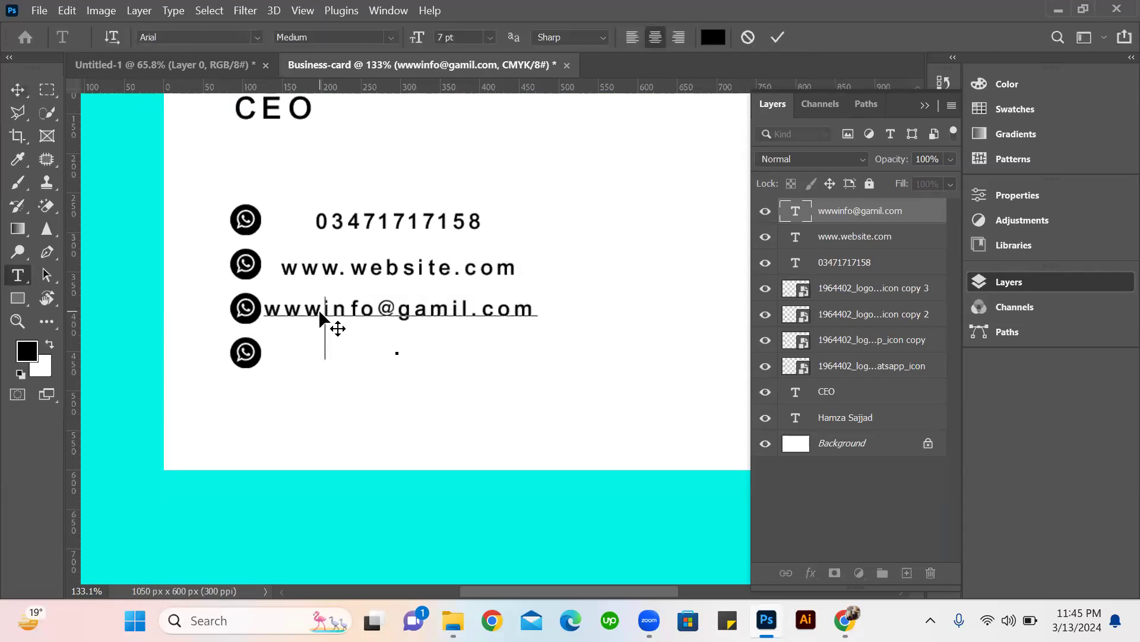
{"action": "type", "text": "."}
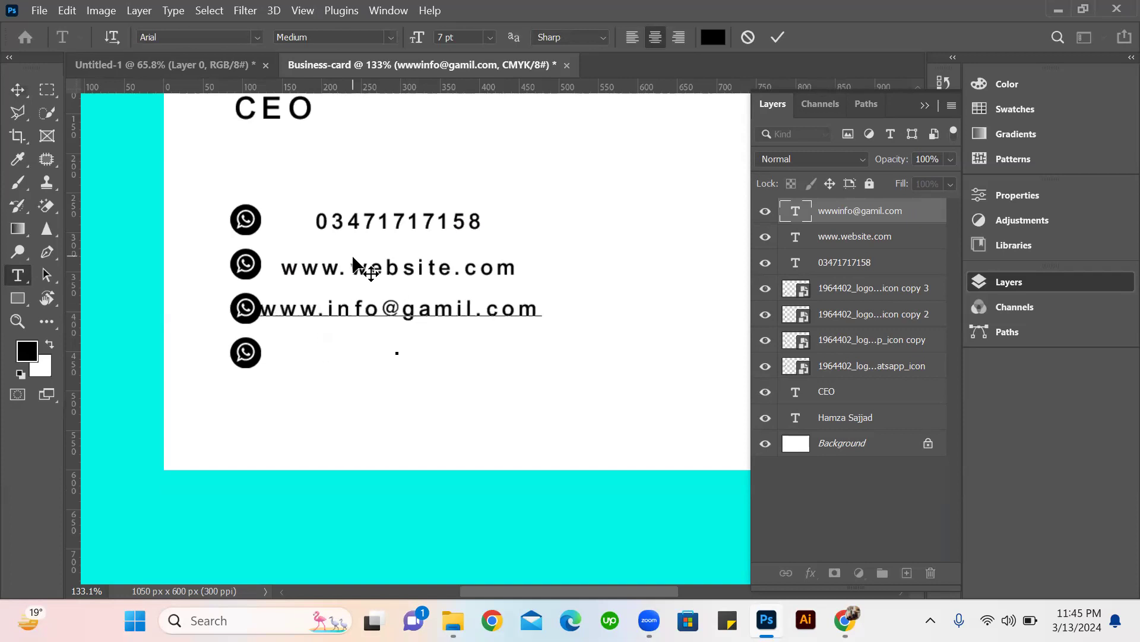
{"action": "key", "text": "ctrl+Return"}
{"action": "key", "text": "v"}
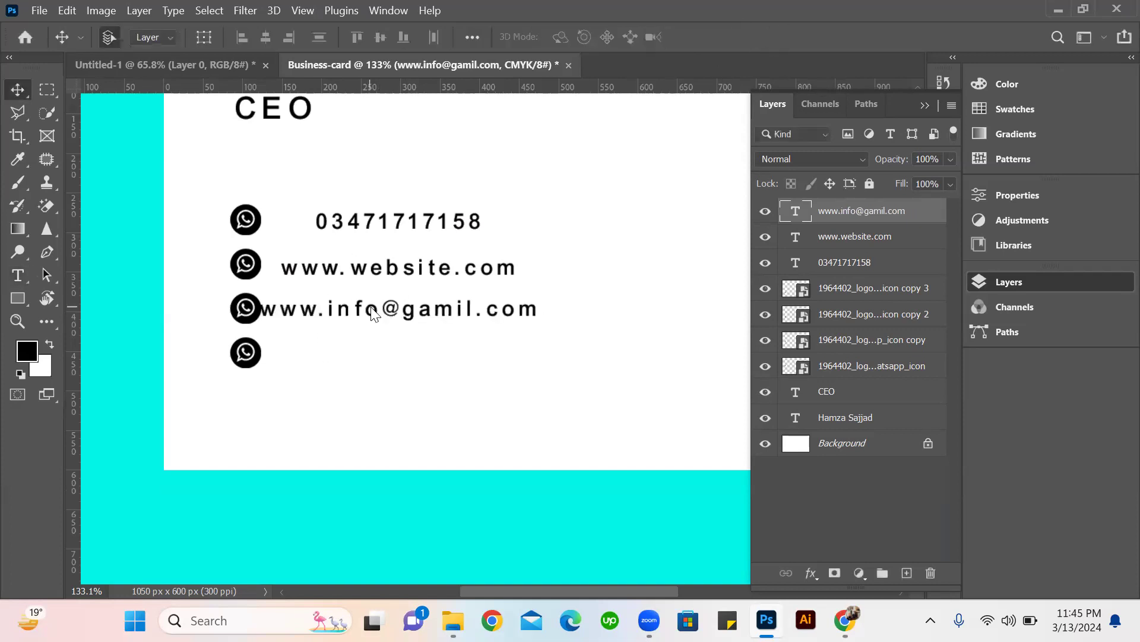
Duplicate the e-mail line down beside the fourth icon and replace the copy's text with "Address.............".
{"action": "left_click_drag", "start_coordinate": [382, 334], "coordinate": [388, 356]}
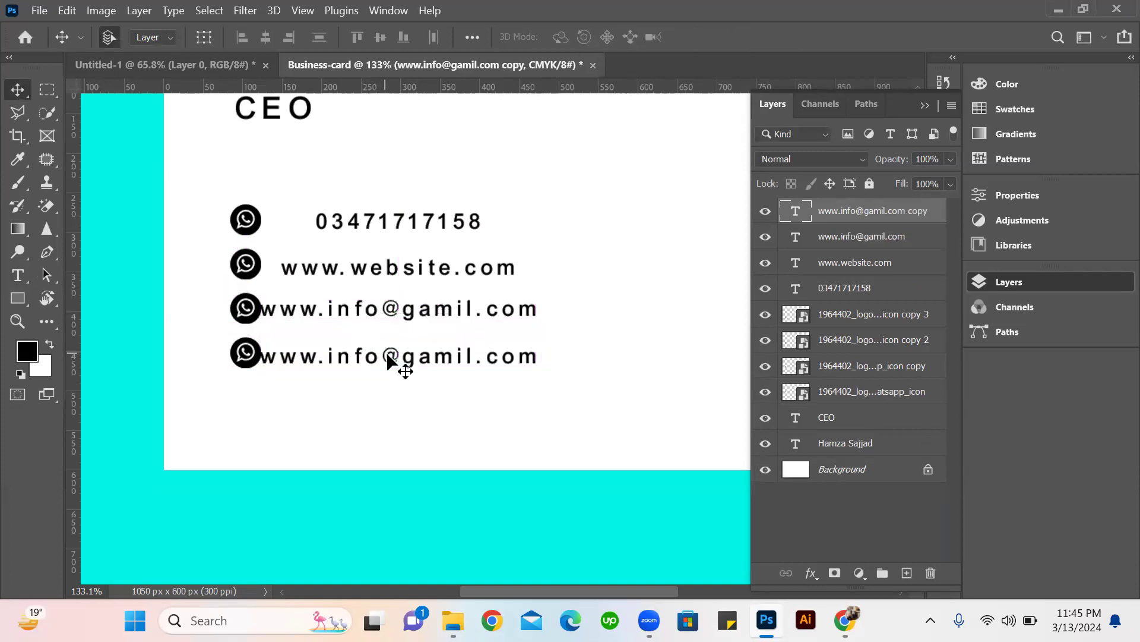
{"action": "double_click", "coordinate": [387, 353]}
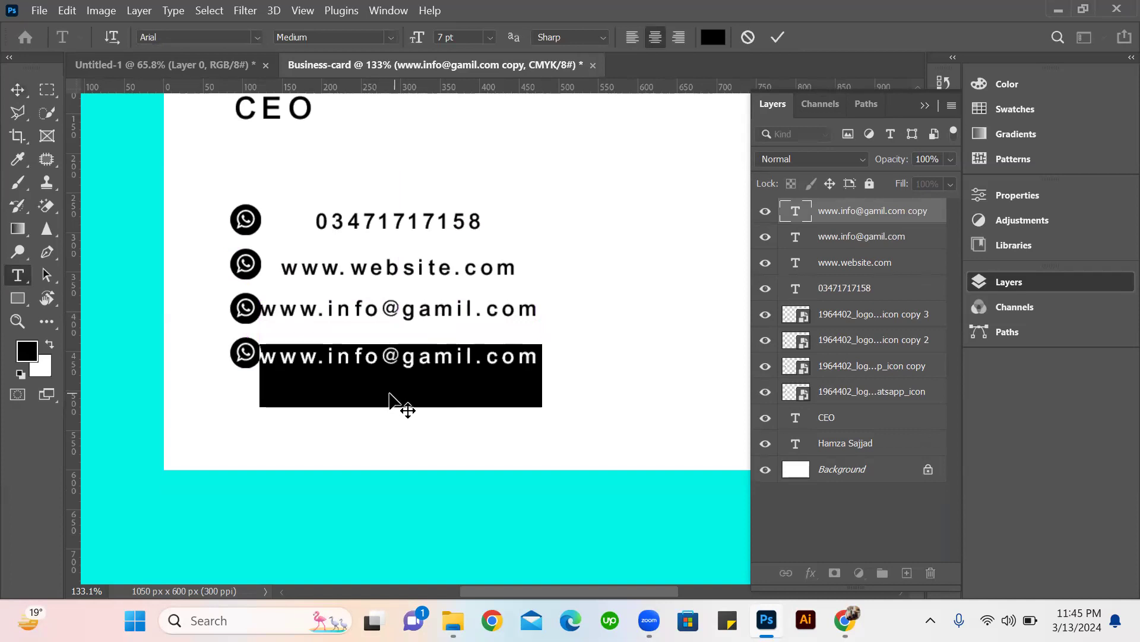
{"action": "type", "text": "Address"}
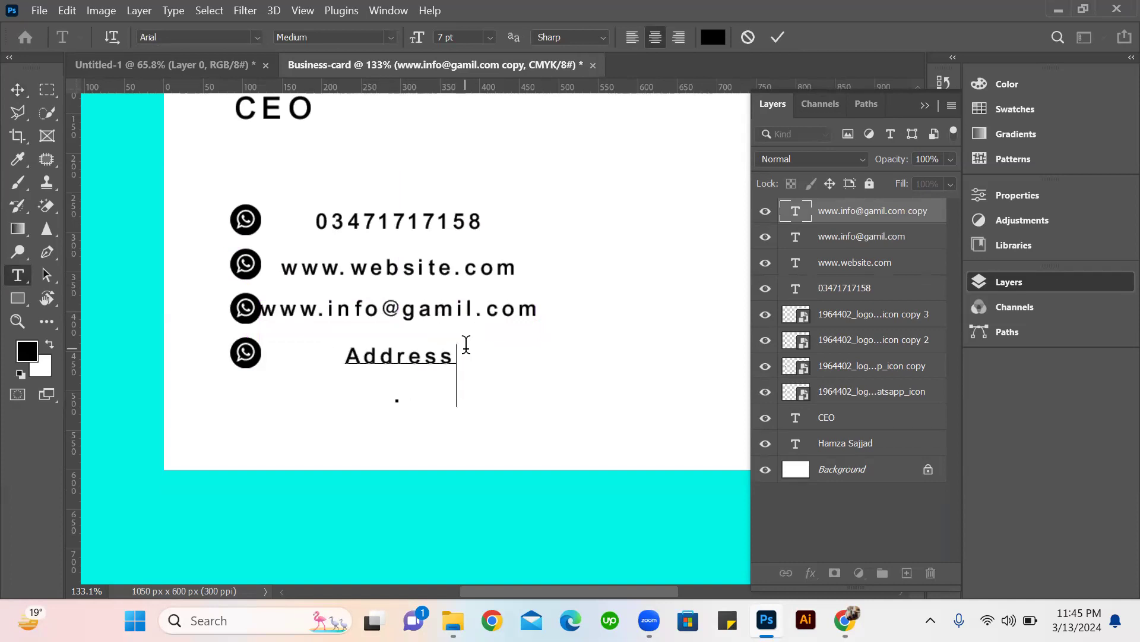
{"action": "type", "text": ".."}
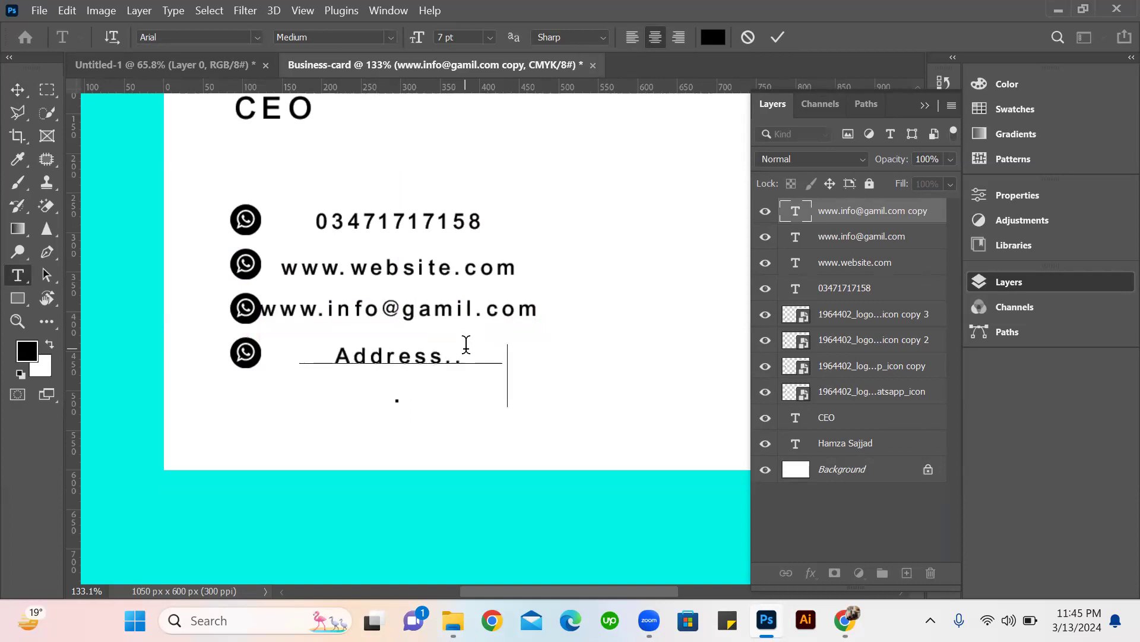
{"action": "type", "text": ".........."}
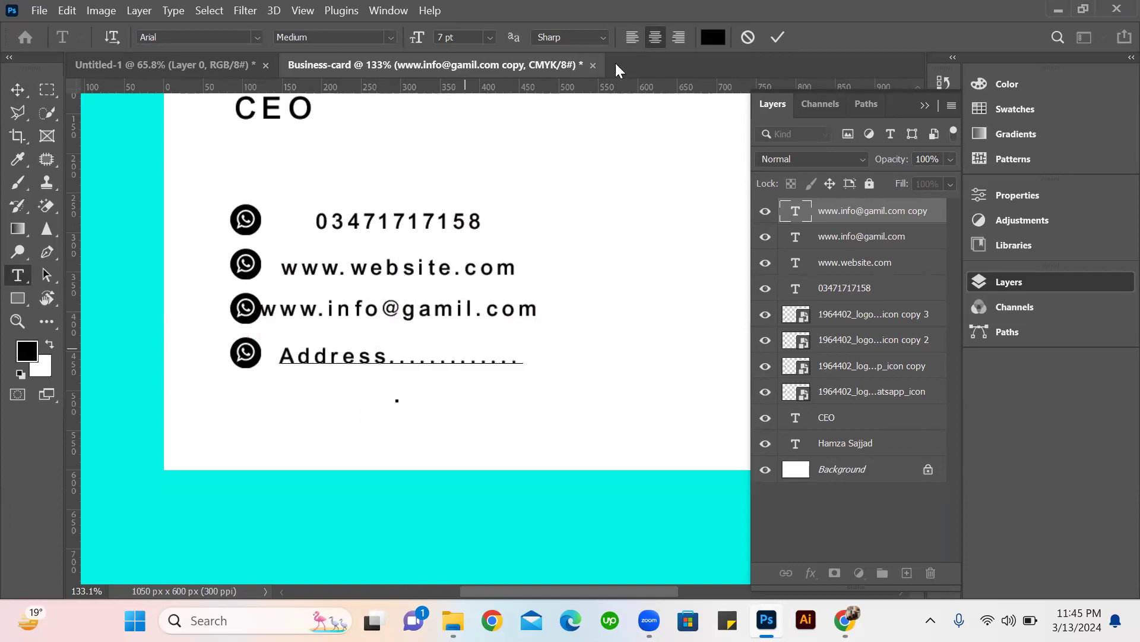
{"action": "left_click", "coordinate": [778, 38]}
{"action": "key", "text": "v"}
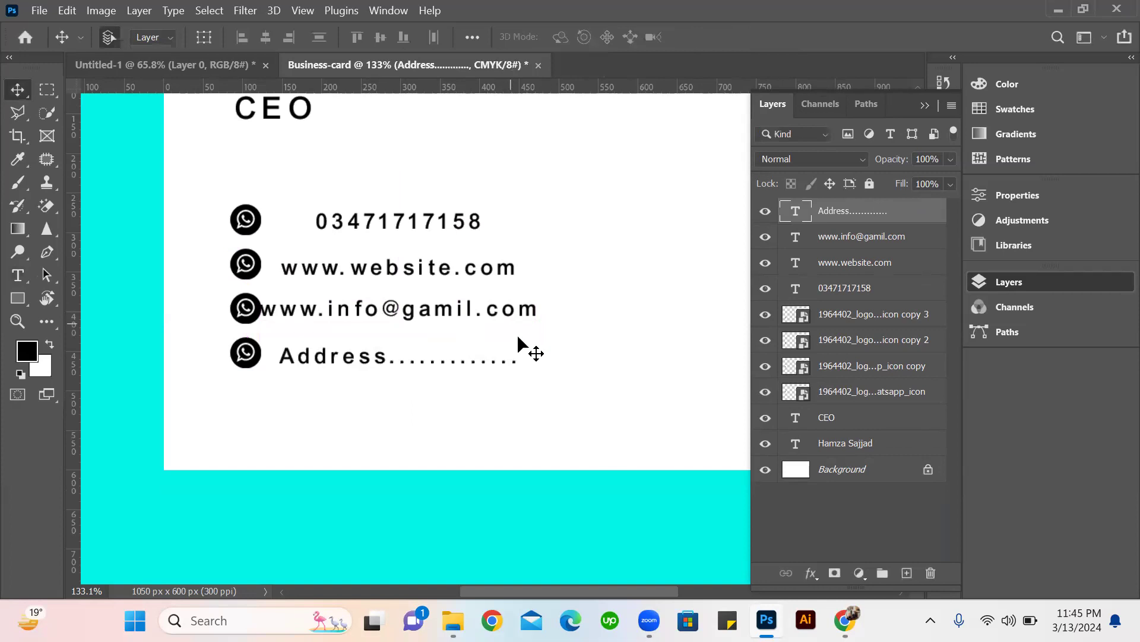
Place a vertical guide along the starting edge of the website and address lines.
{"action": "scroll", "coordinate": [511, 312], "scroll_direction": "down", "scroll_amount": 4}
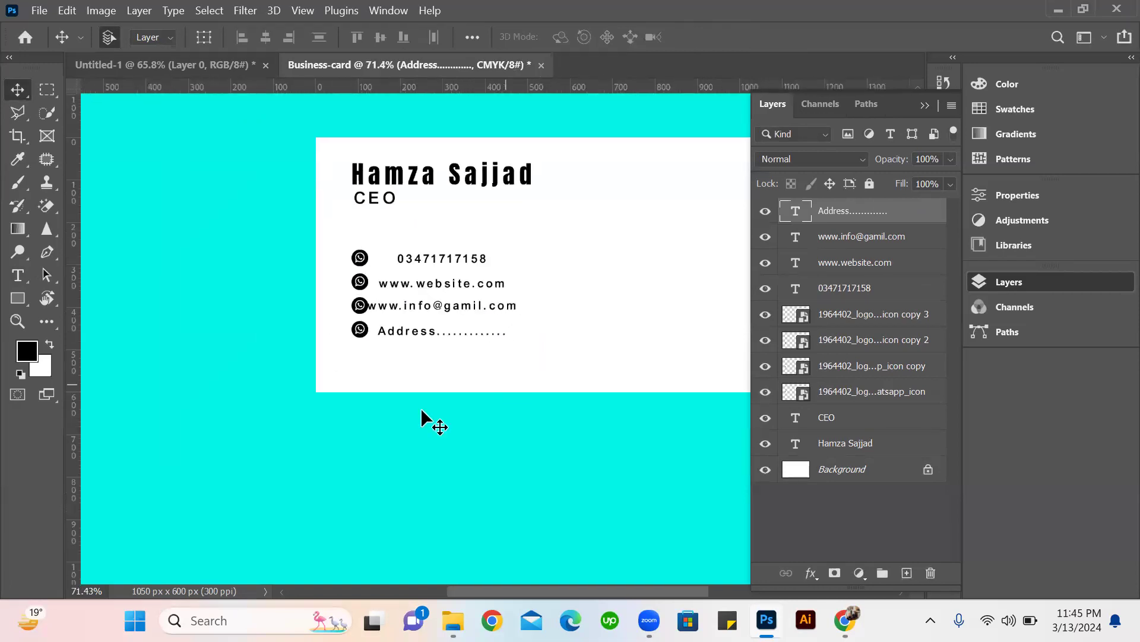
{"action": "scroll", "coordinate": [522, 338], "scroll_direction": "right", "scroll_amount": 4}
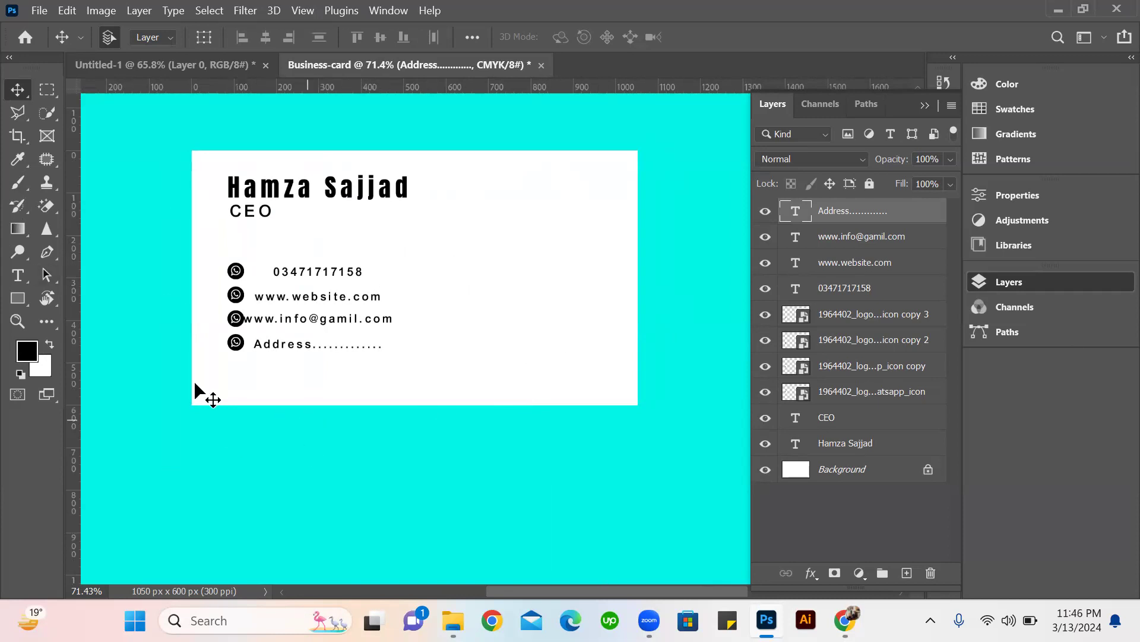
{"action": "scroll", "coordinate": [254, 279], "scroll_direction": "up", "scroll_amount": 3}
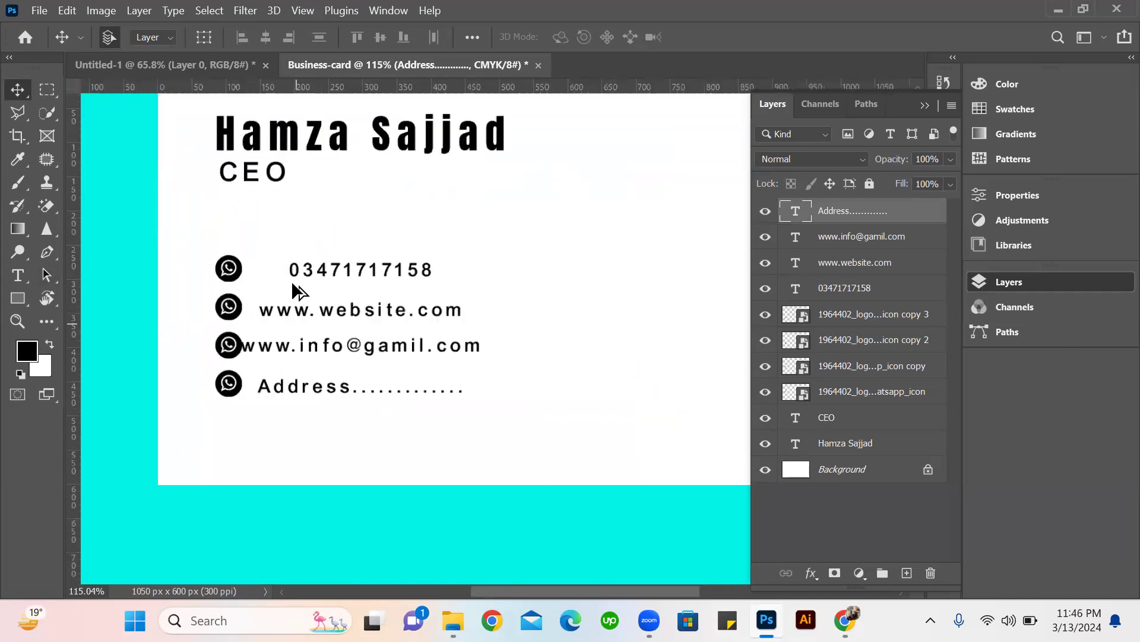
{"action": "scroll", "coordinate": [308, 270], "scroll_direction": "down", "scroll_amount": 2}
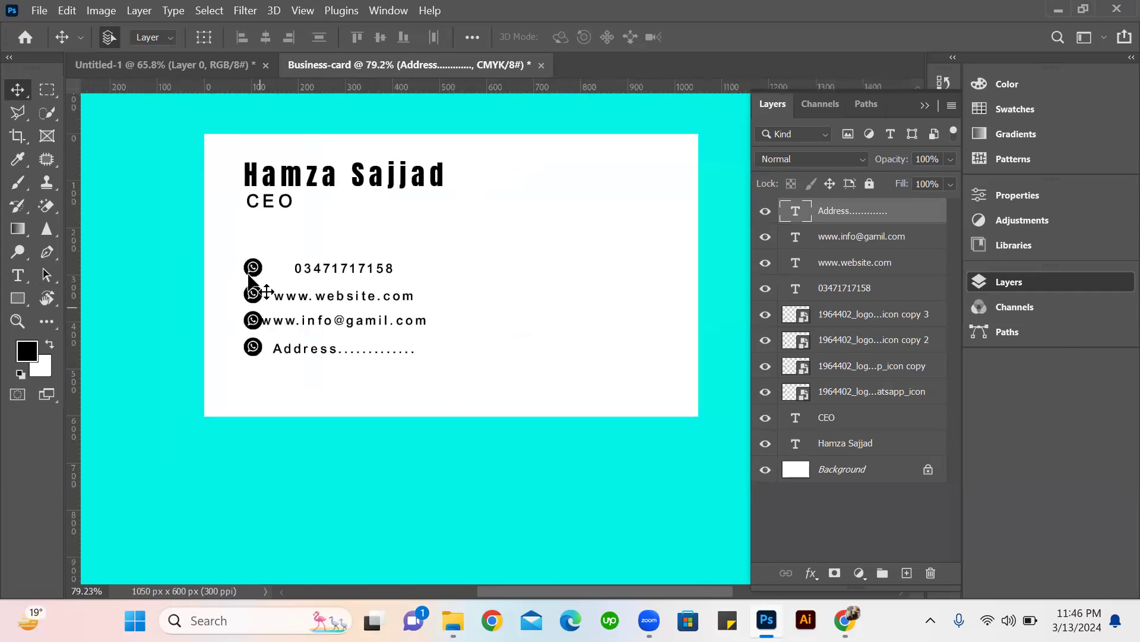
{"action": "scroll", "coordinate": [250, 285], "scroll_direction": "up", "scroll_amount": 3}
{"action": "scroll", "coordinate": [261, 265], "scroll_direction": "up", "scroll_amount": 2}
{"action": "scroll", "coordinate": [262, 256], "scroll_direction": "down", "scroll_amount": 3}
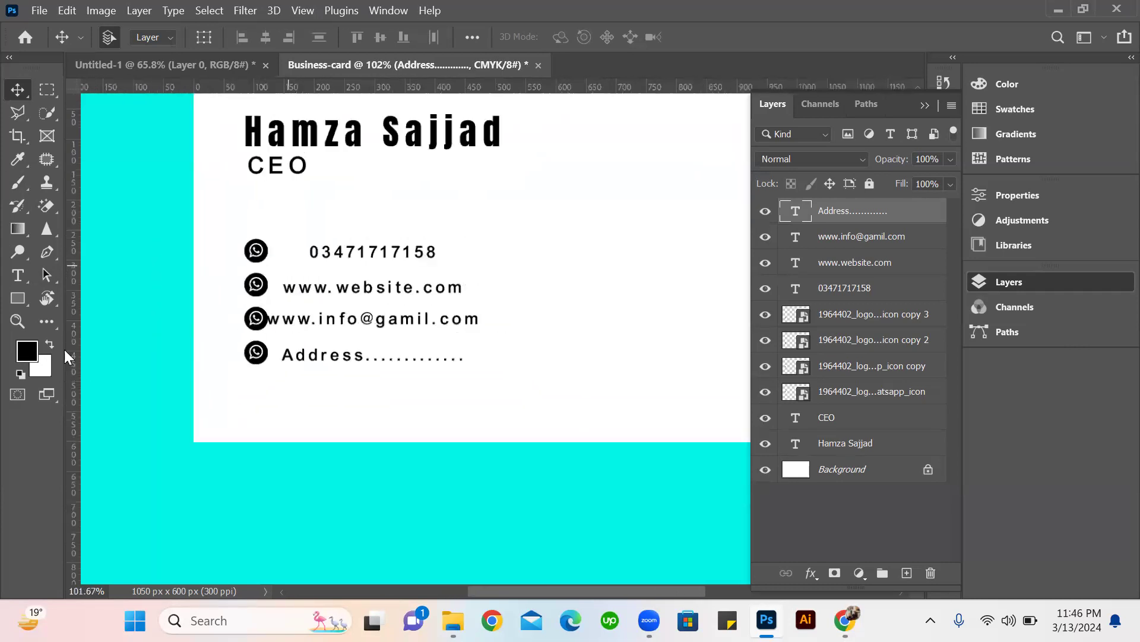
{"action": "left_click_drag", "start_coordinate": [77, 368], "coordinate": [282, 356]}
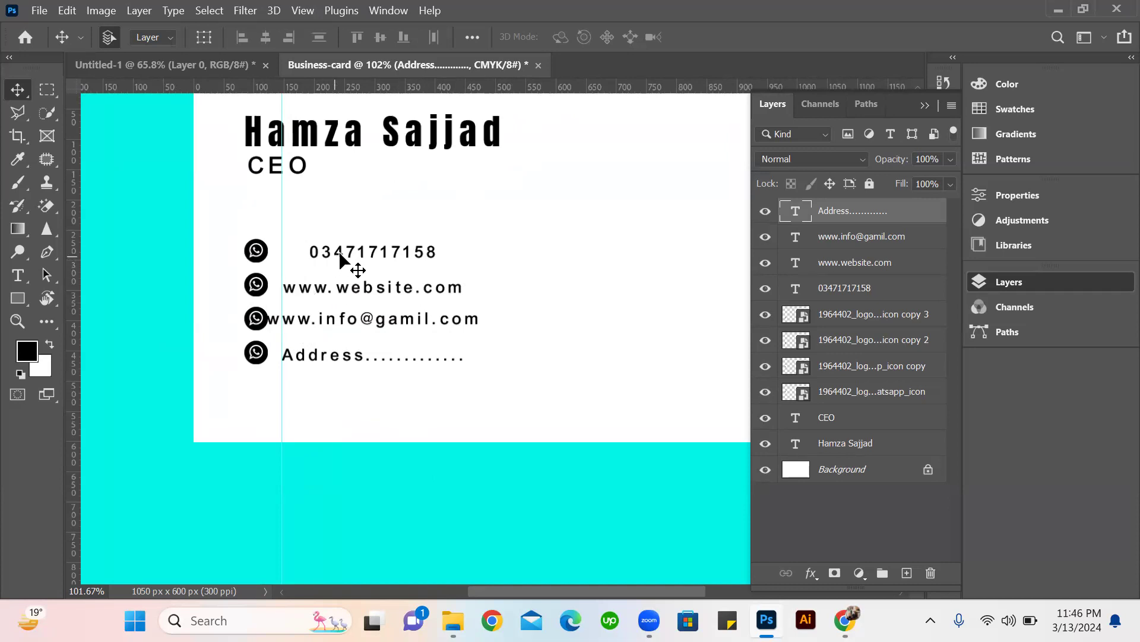
Shift the phone number and e-mail lines so their text starts at the vertical guide, and remove the guide.
{"action": "left_click_drag", "start_coordinate": [338, 262], "coordinate": [312, 262]}
{"action": "left_click_drag", "start_coordinate": [308, 323], "coordinate": [335, 324]}
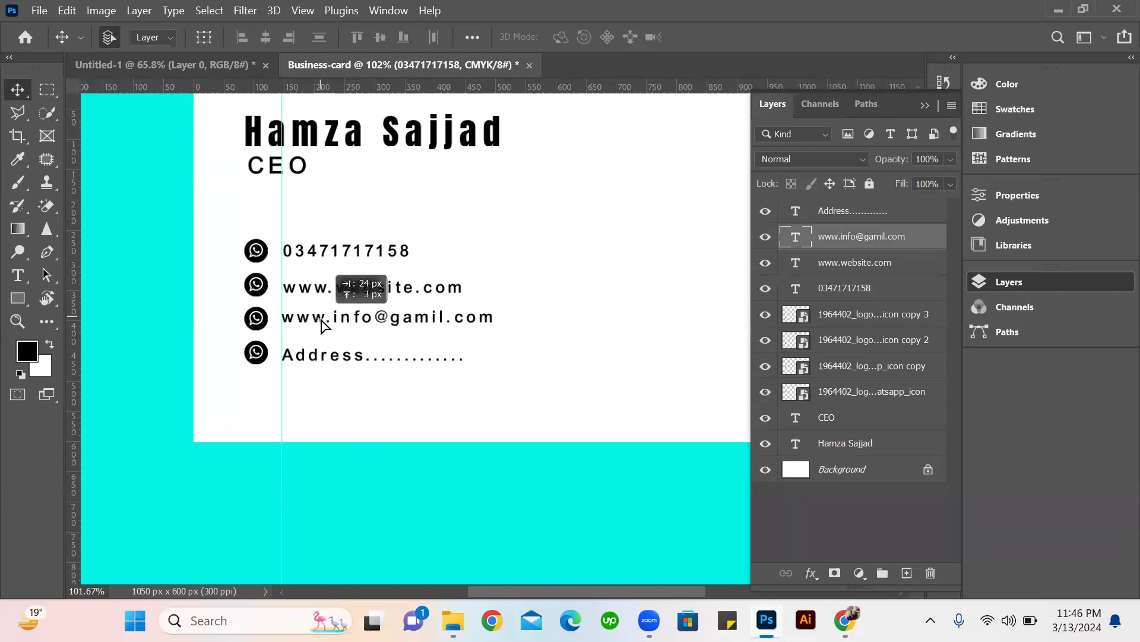
{"action": "left_click", "coordinate": [316, 361]}
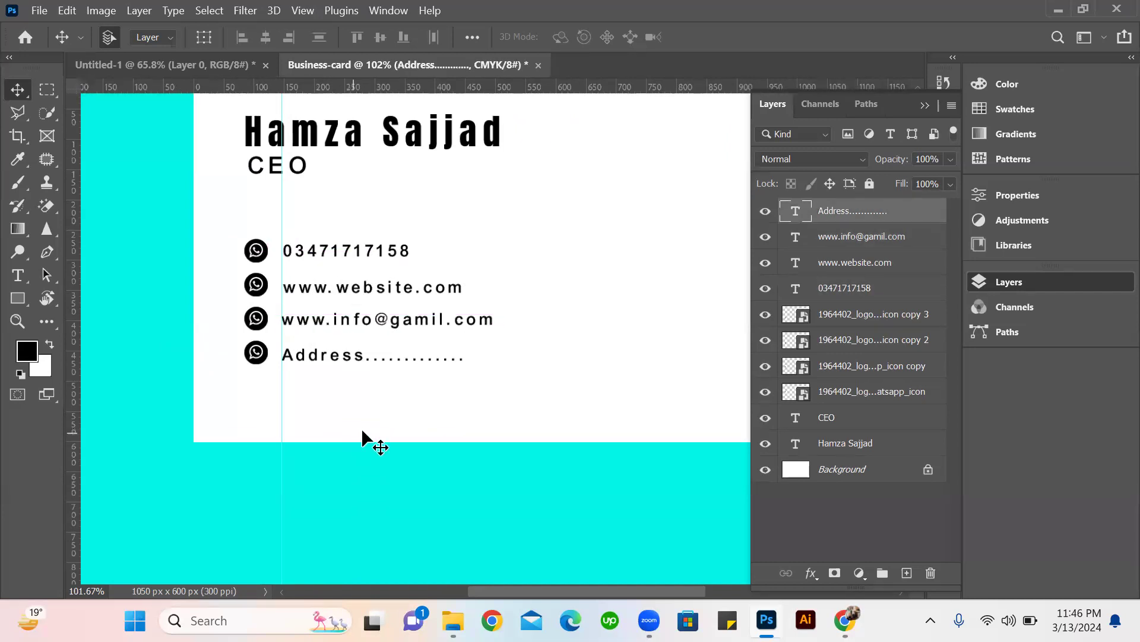
{"action": "scroll", "coordinate": [332, 416], "scroll_direction": "down", "scroll_amount": 3}
{"action": "left_click_drag", "start_coordinate": [321, 244], "coordinate": [73, 275]}
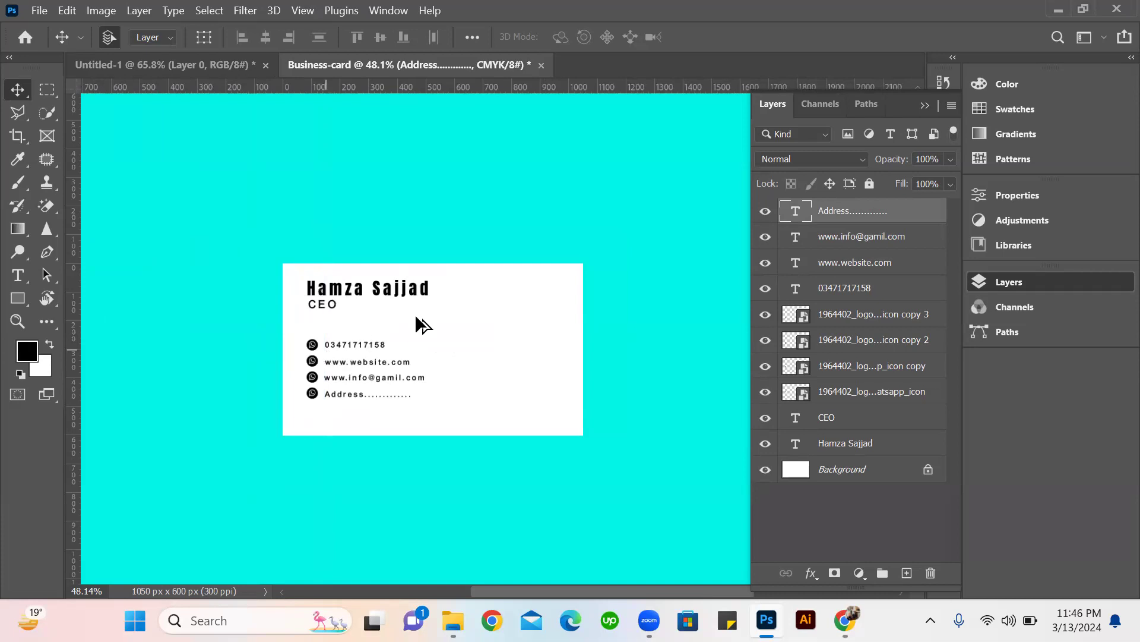
Draw a black rectangle about 497 x 828 px over the card's right part, extending past its top, bottom and right edges.
{"action": "scroll", "coordinate": [454, 420], "scroll_direction": "up", "scroll_amount": 5}
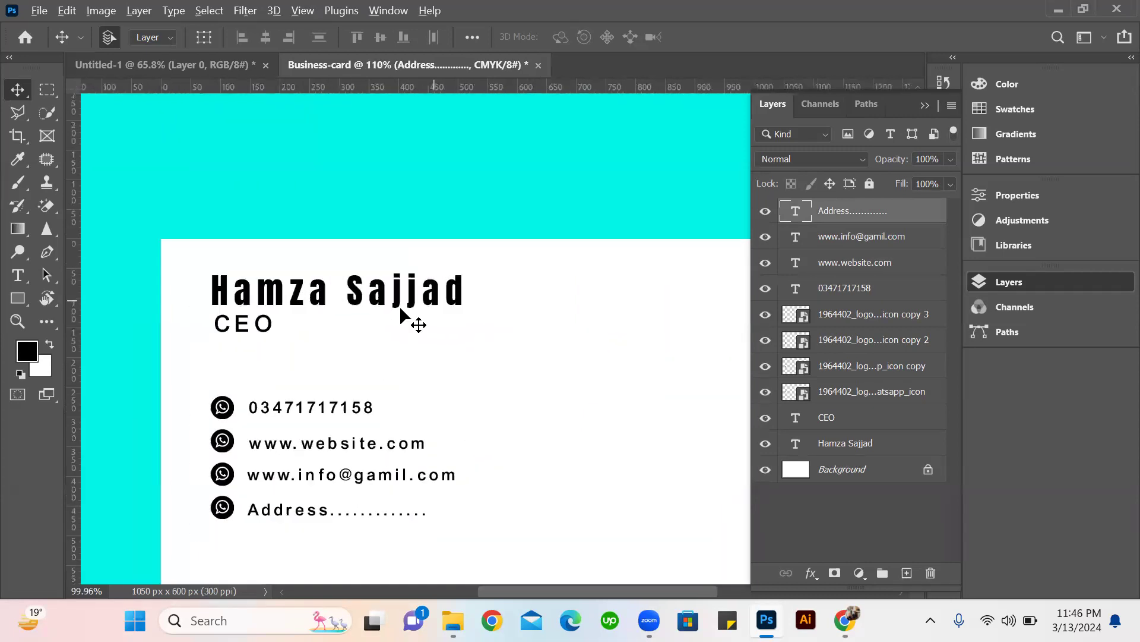
{"action": "scroll", "coordinate": [401, 308], "scroll_direction": "down", "scroll_amount": 5}
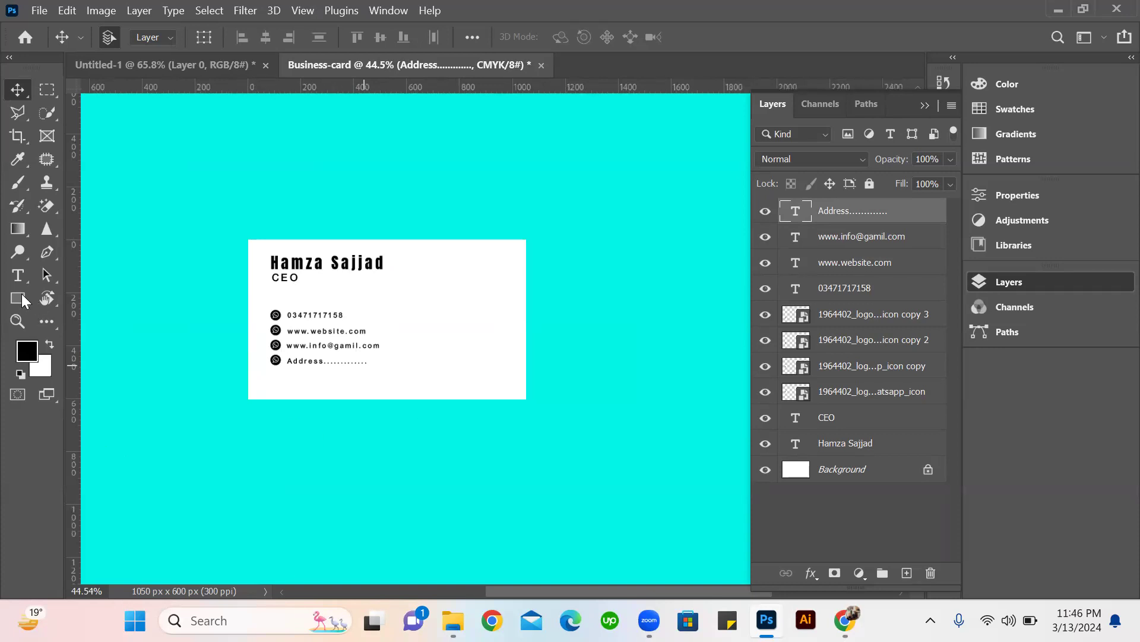
{"action": "key", "text": "u"}
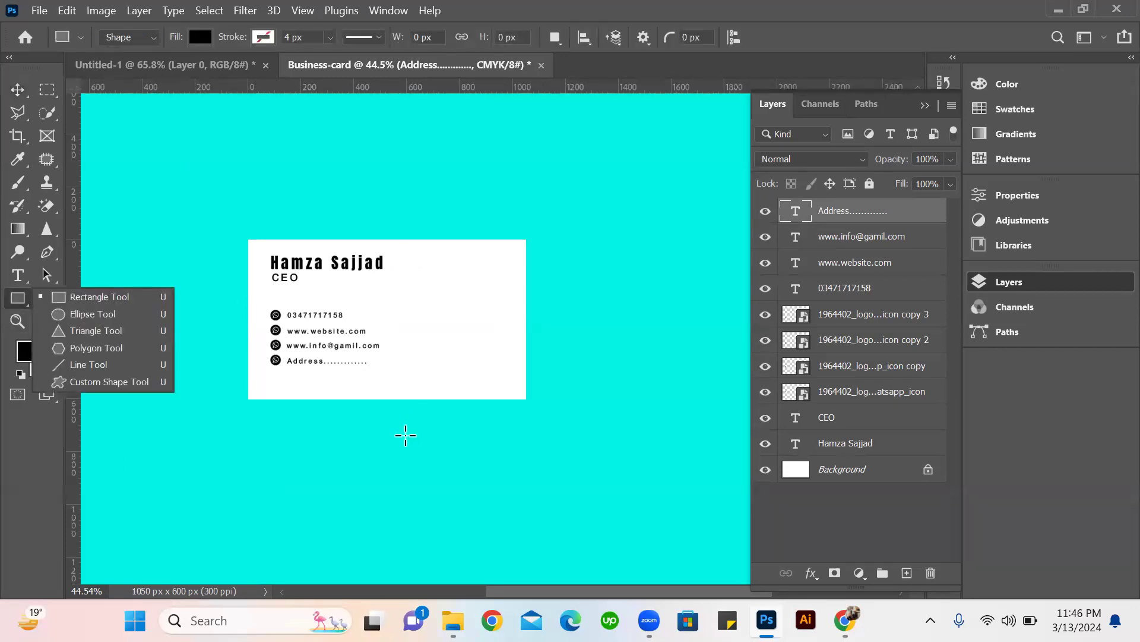
{"action": "left_click_drag", "start_coordinate": [538, 214], "coordinate": [405, 435]}
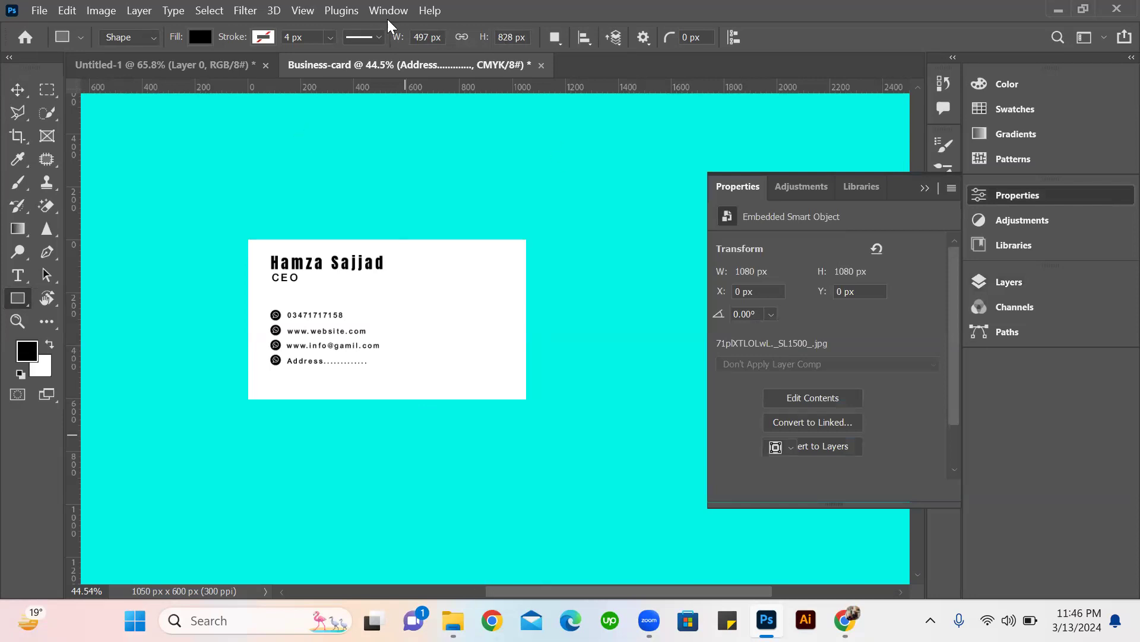
{"action": "left_click", "coordinate": [15, 92]}
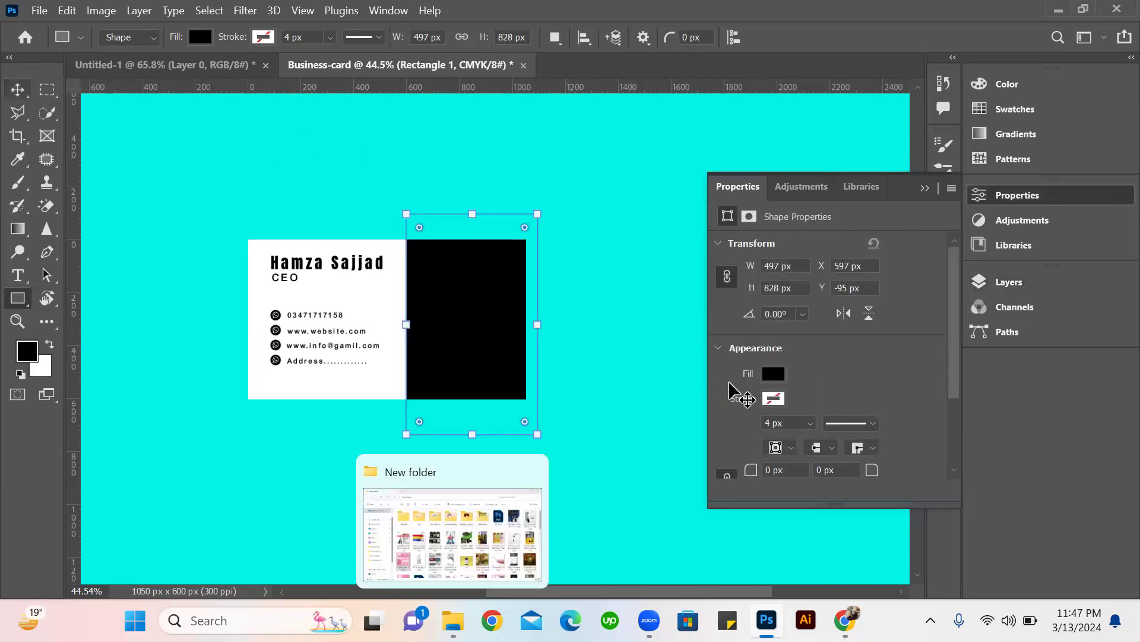
{"action": "key", "text": "v"}
{"action": "left_click", "coordinate": [101, 317]}
Fill the rectangle with the blue from the recently used colors.
{"action": "left_click", "coordinate": [436, 279]}
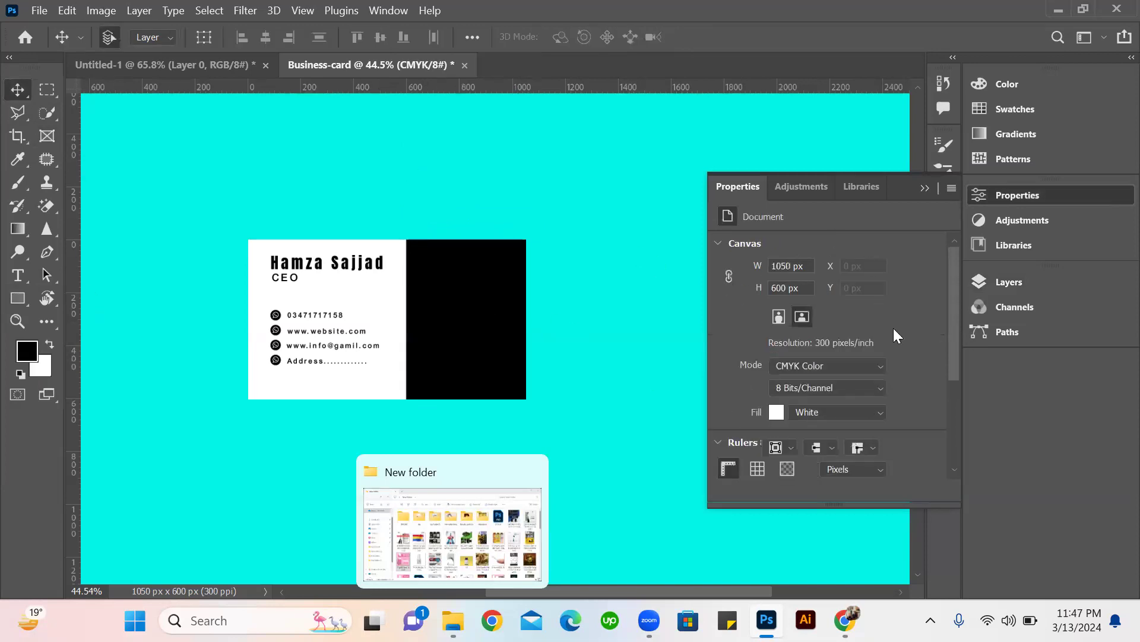
{"action": "left_click", "coordinate": [773, 378]}
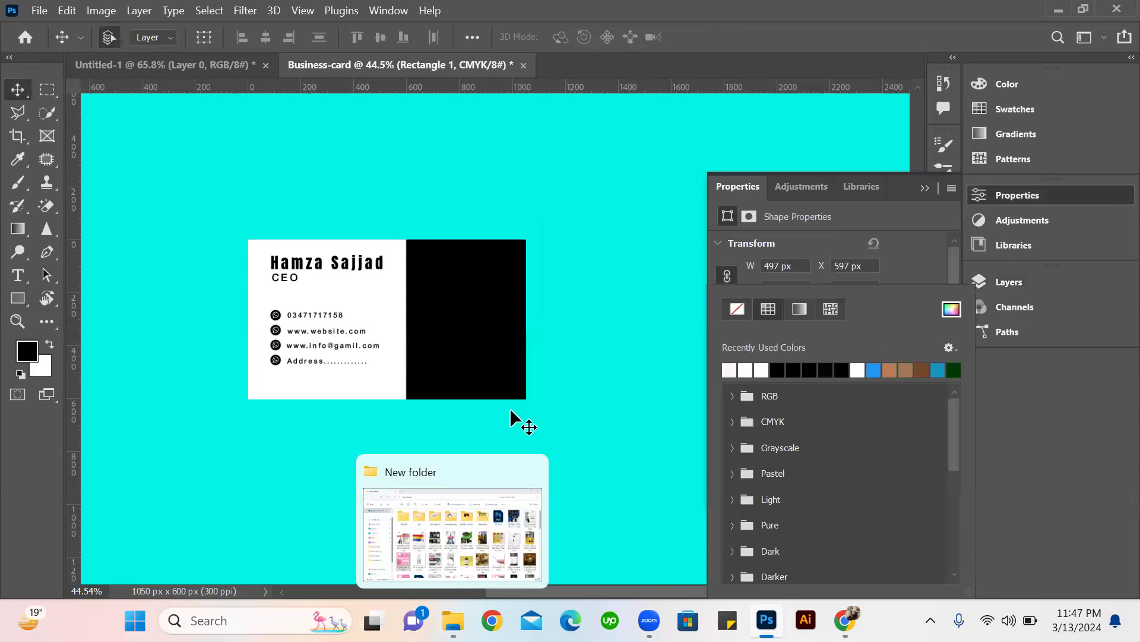
{"action": "left_click", "coordinate": [876, 369]}
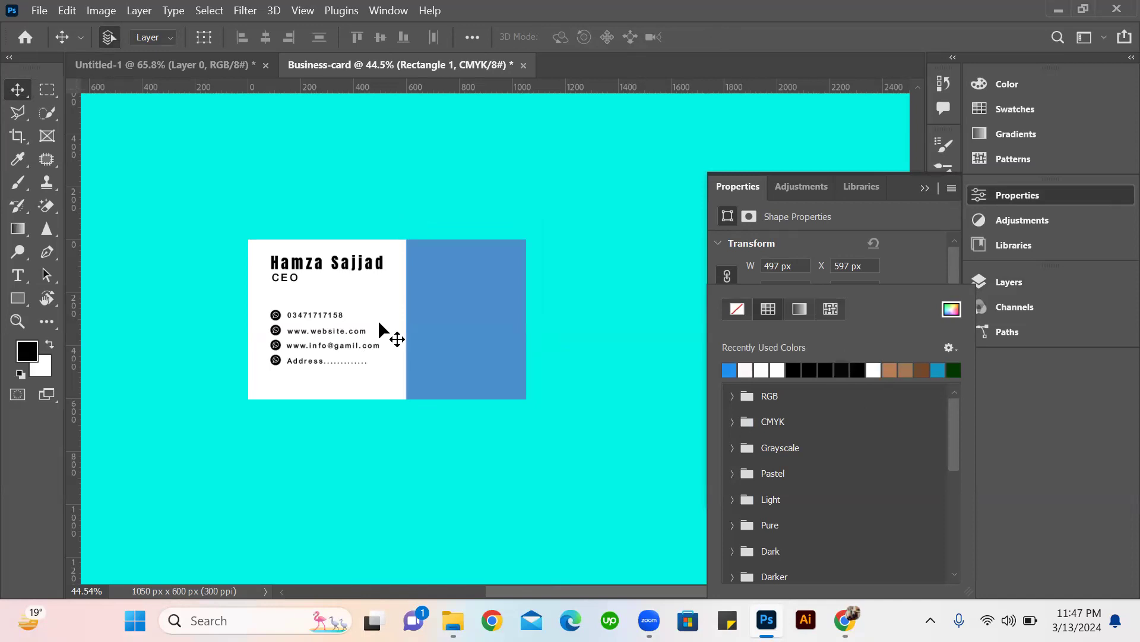
{"action": "left_click", "coordinate": [351, 265]}
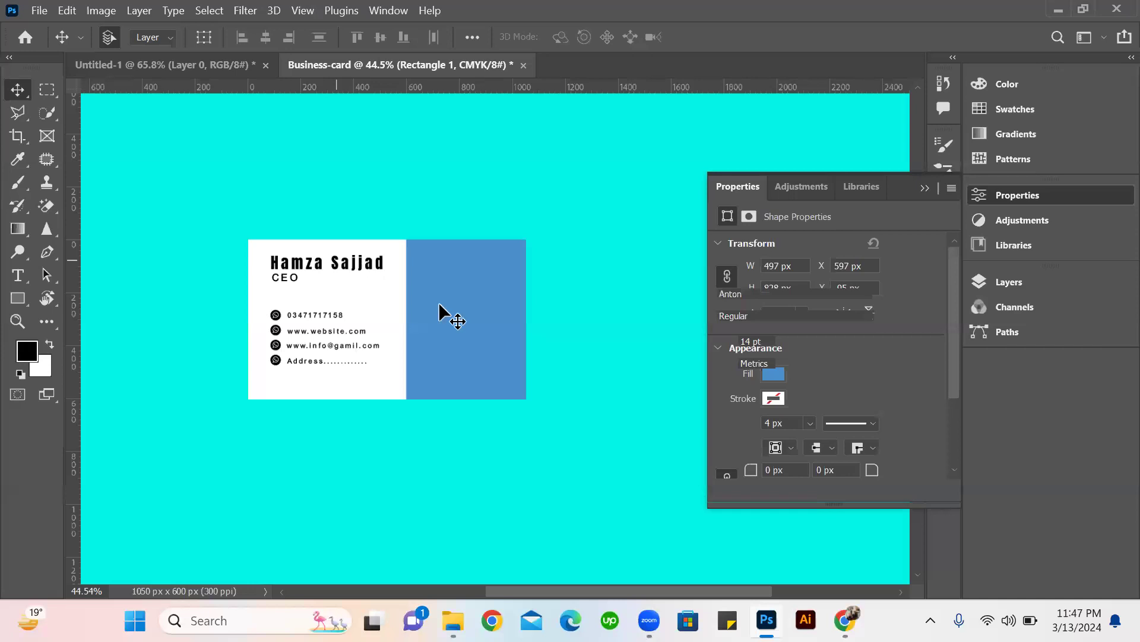
Recolor the name text to the rectangle's blue, sampled from the card as #488fcc.
{"action": "double_click", "coordinate": [381, 270]}
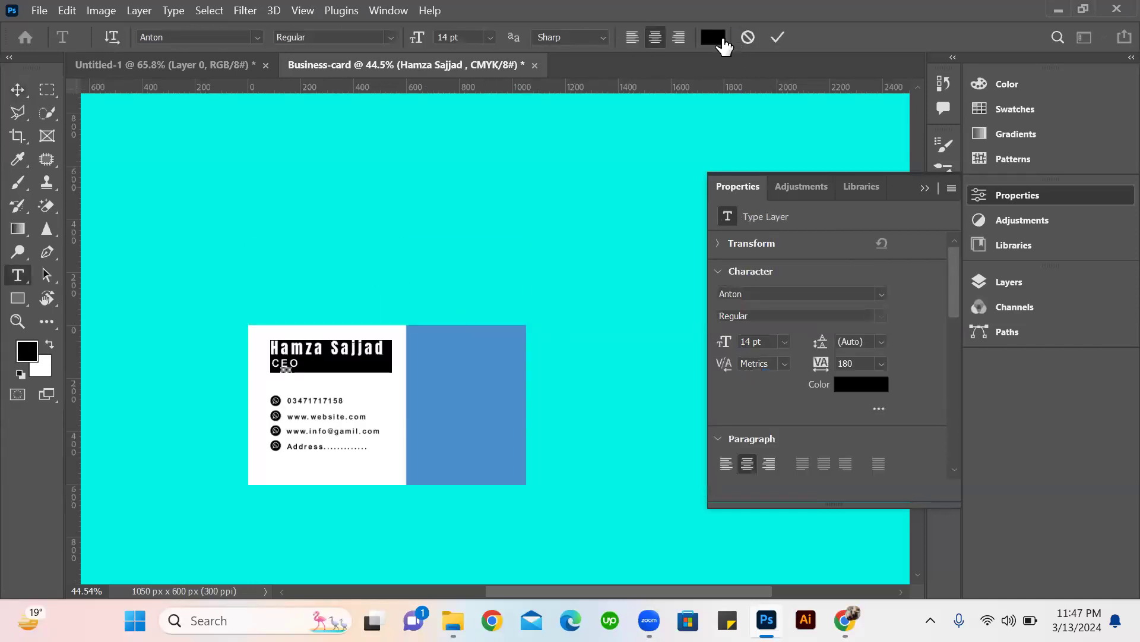
{"action": "left_click", "coordinate": [724, 45]}
{"action": "left_click", "coordinate": [519, 356]}
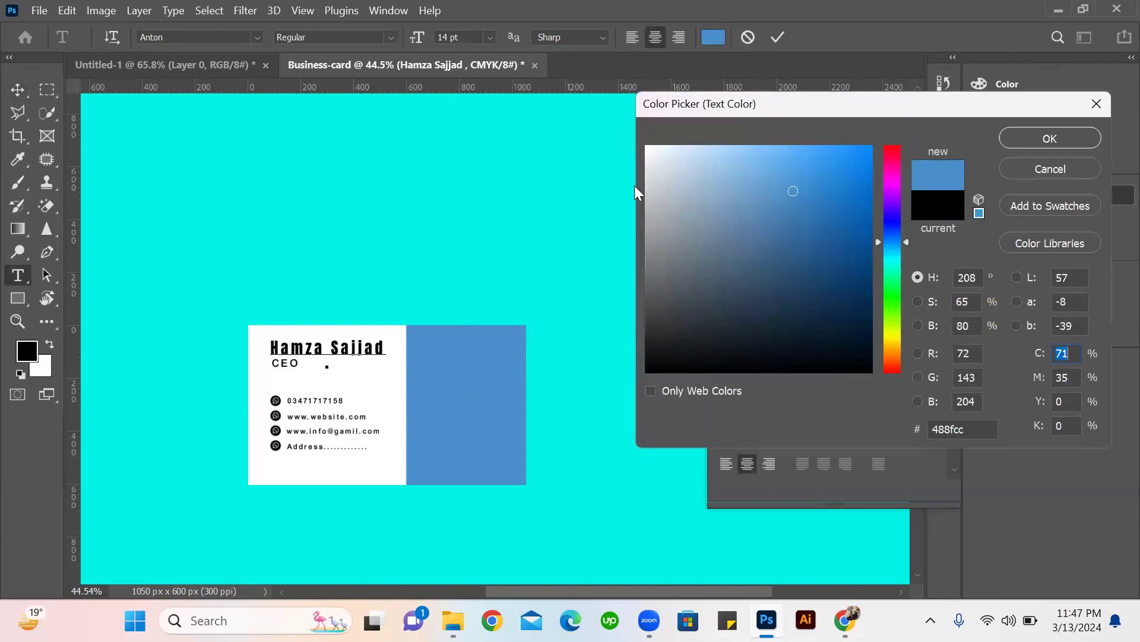
{"action": "left_click", "coordinate": [1050, 138]}
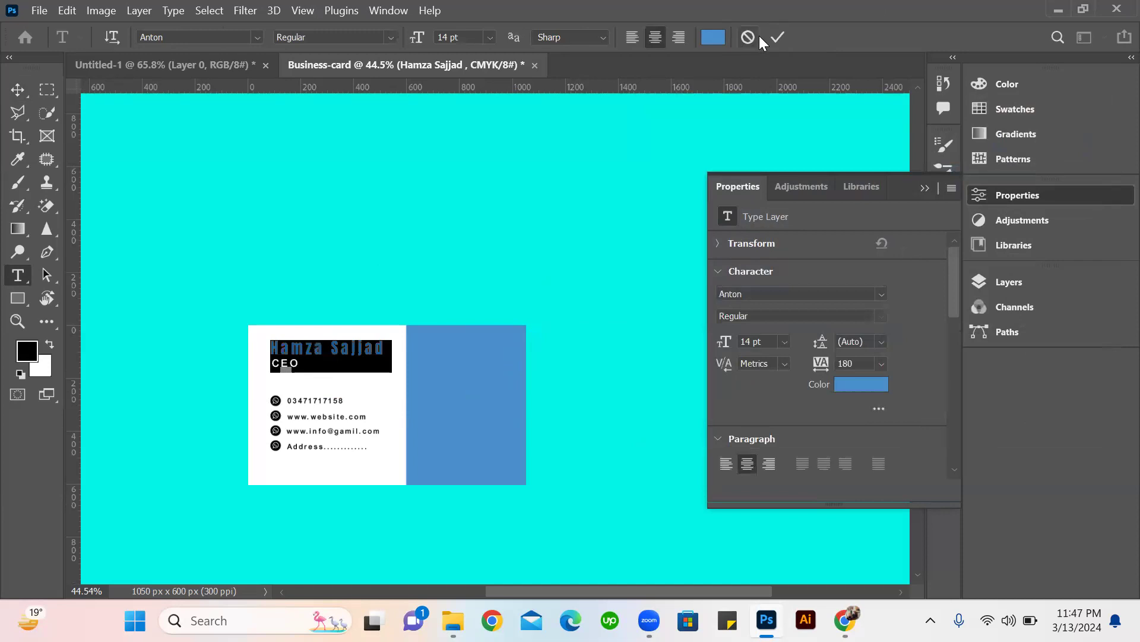
{"action": "left_click", "coordinate": [779, 37]}
{"action": "key", "text": "v"}
Shift the blue rectangle slightly right and distort its left edge into a slant, lower corner outward and upper corner inward.
{"action": "scroll", "coordinate": [382, 408], "scroll_direction": "up", "scroll_amount": 4}
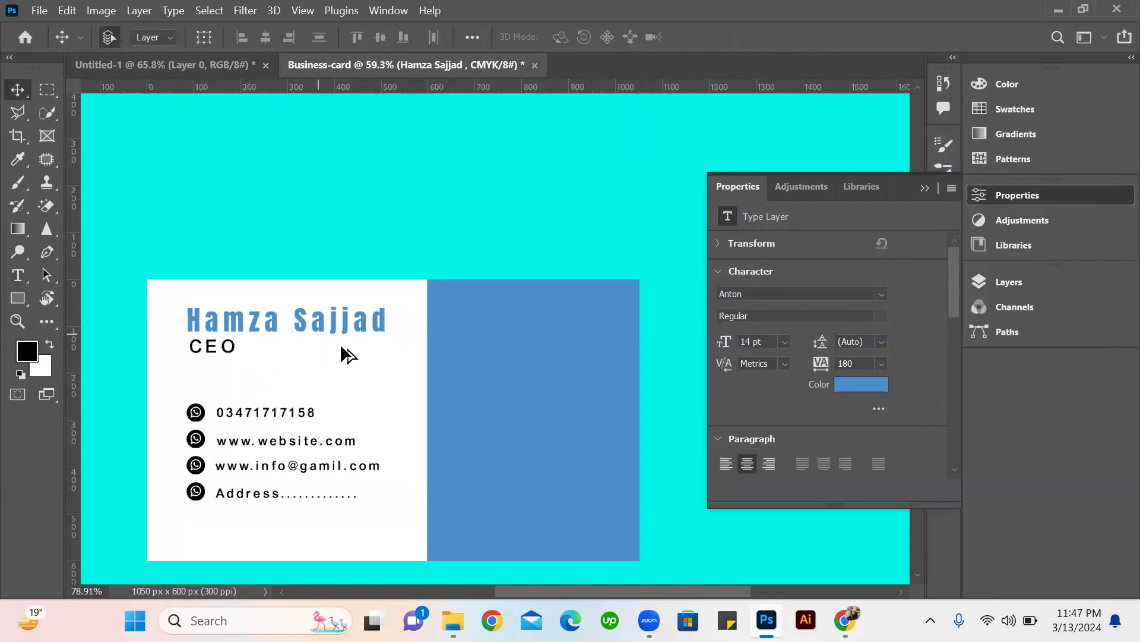
{"action": "scroll", "coordinate": [490, 351], "scroll_direction": "down", "scroll_amount": 3}
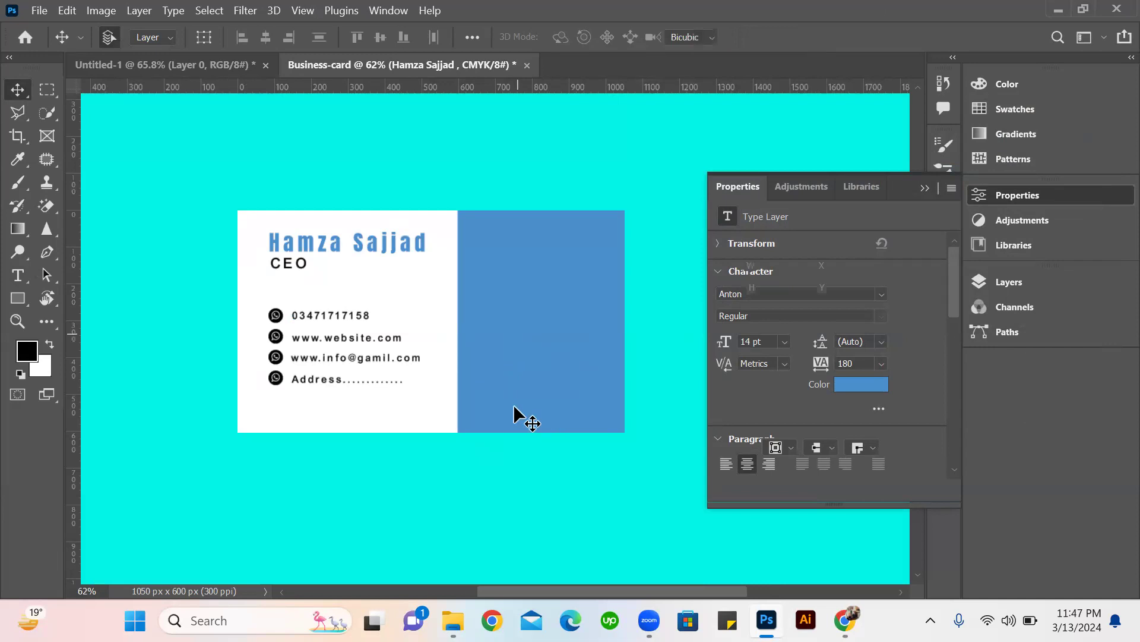
{"action": "key", "text": "ctrl+t"}
{"action": "left_click_drag", "start_coordinate": [575, 339], "coordinate": [568, 349]}
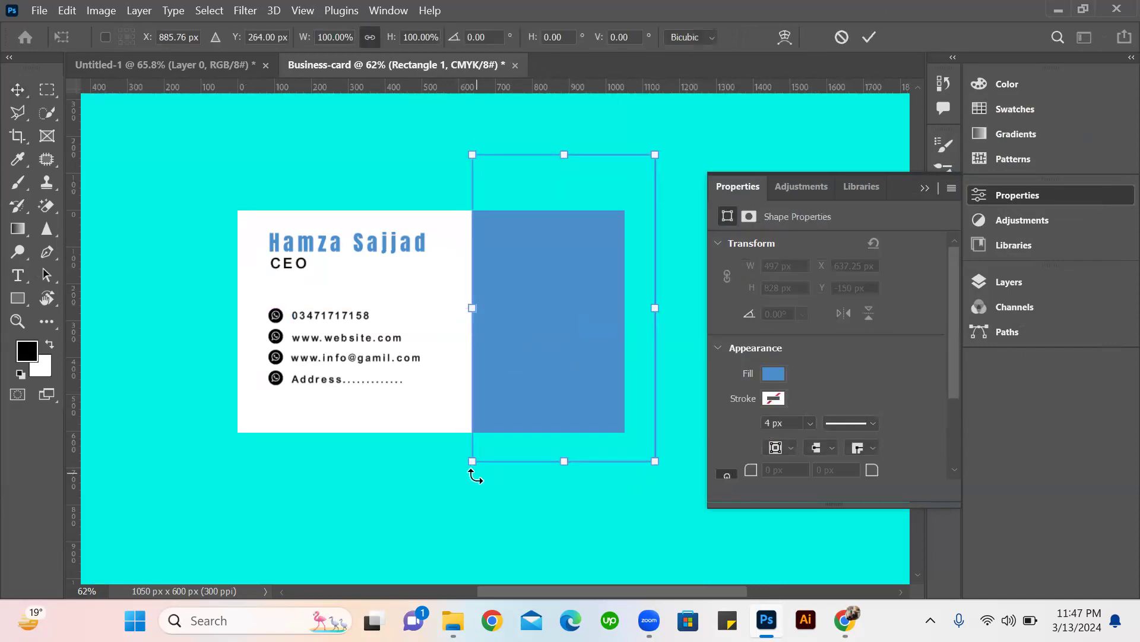
{"action": "left_click_drag", "start_coordinate": [472, 463], "coordinate": [401, 462]}
{"action": "left_click_drag", "start_coordinate": [473, 157], "coordinate": [502, 162]}
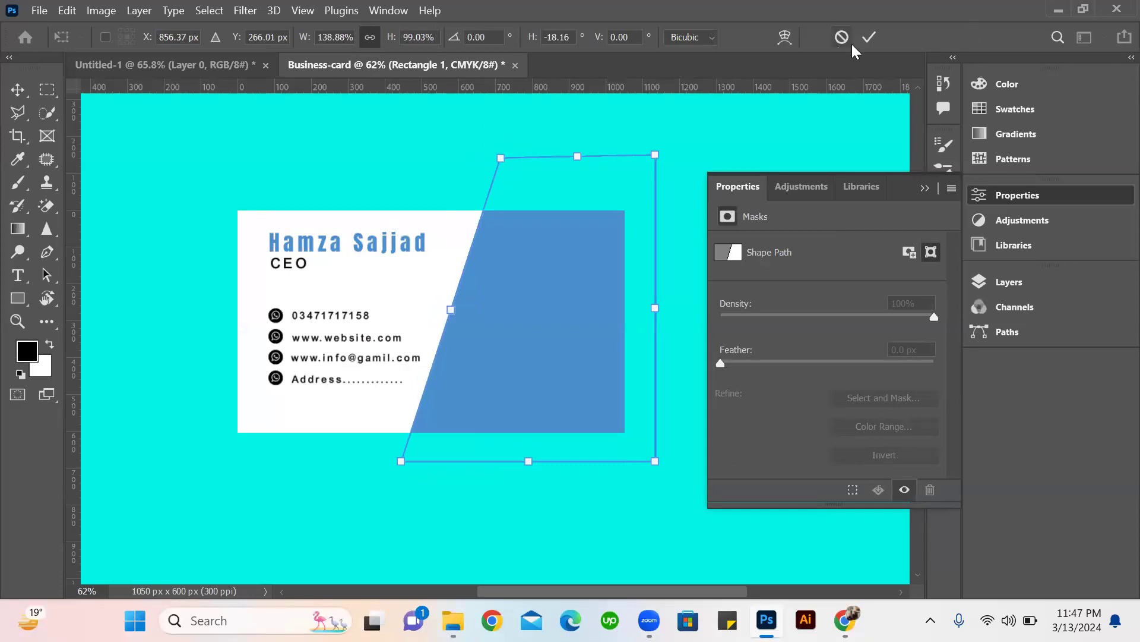
{"action": "left_click", "coordinate": [870, 38]}
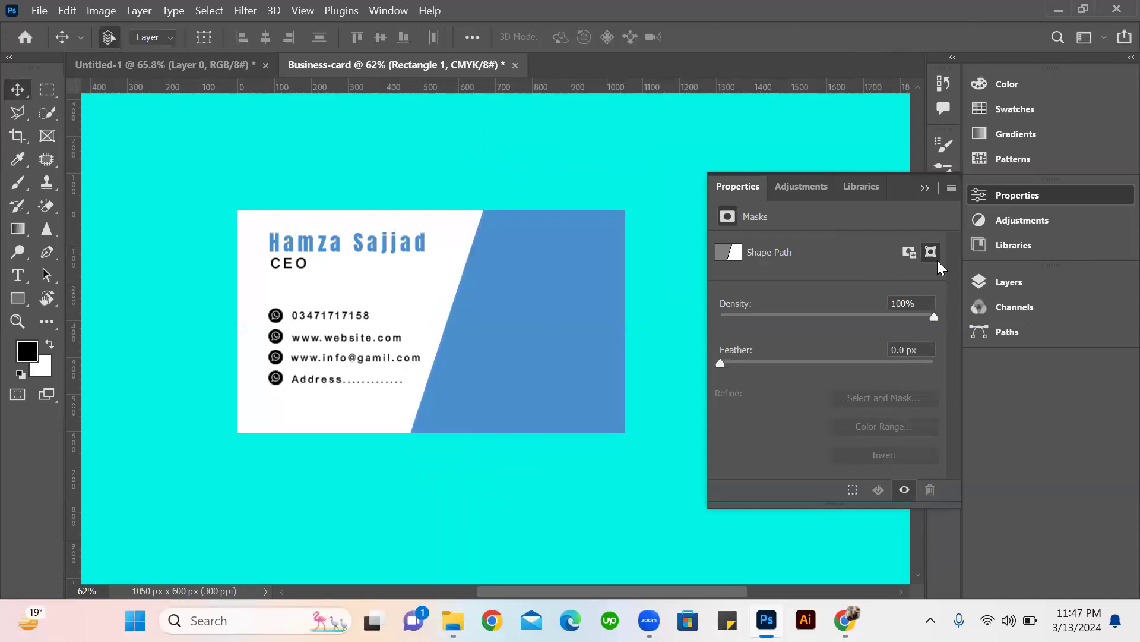
Recolor the slanted panel from blue to purple #b247cc, after trying gold and pink hues.
{"action": "left_click", "coordinate": [931, 187]}
{"action": "left_click", "coordinate": [984, 280]}
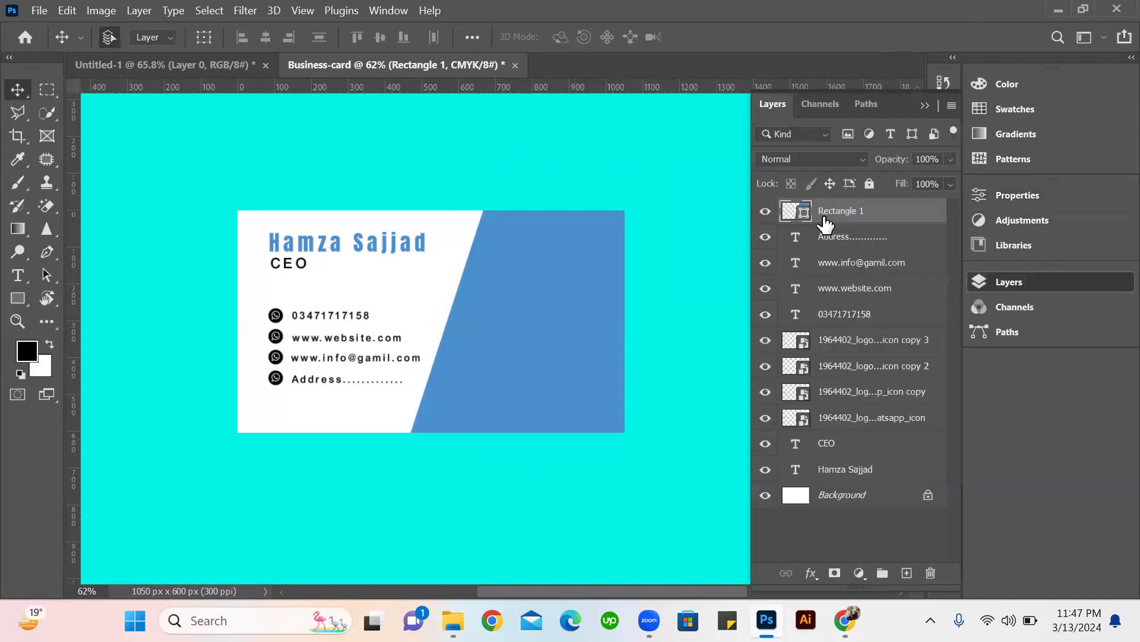
{"action": "double_click", "coordinate": [807, 214]}
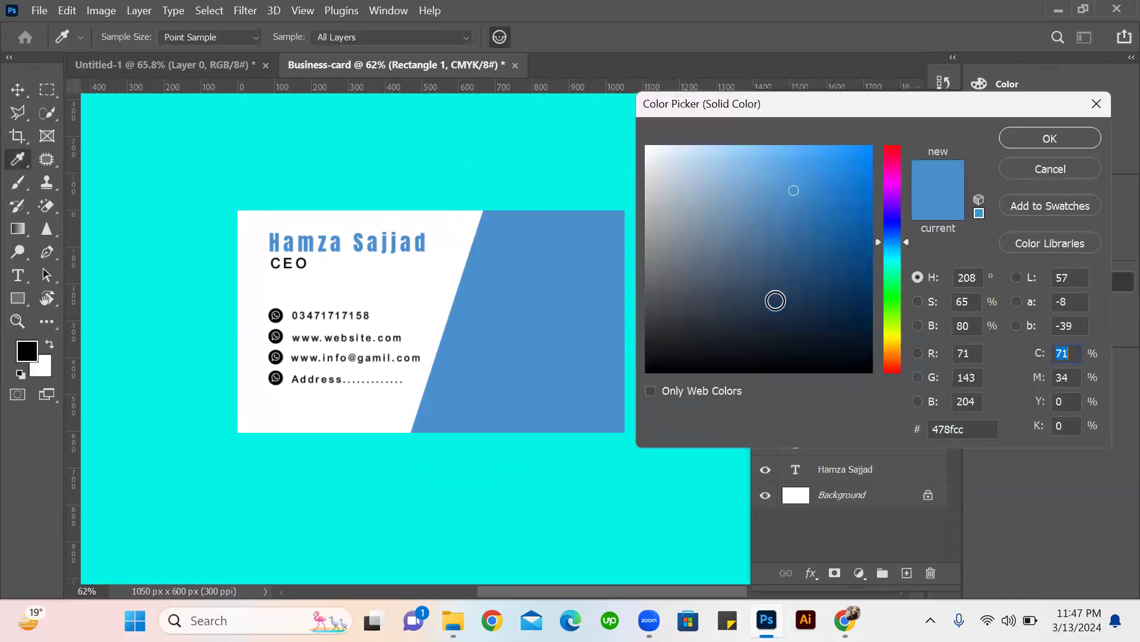
{"action": "left_click_drag", "start_coordinate": [890, 340], "coordinate": [889, 342]}
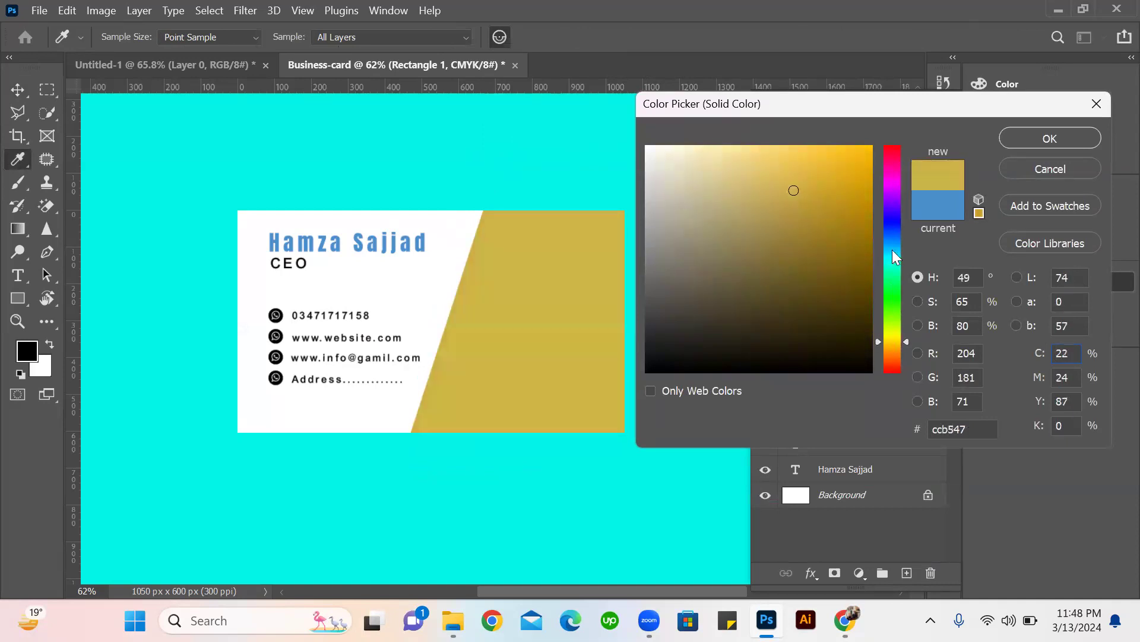
{"action": "left_click_drag", "start_coordinate": [892, 250], "coordinate": [892, 171]}
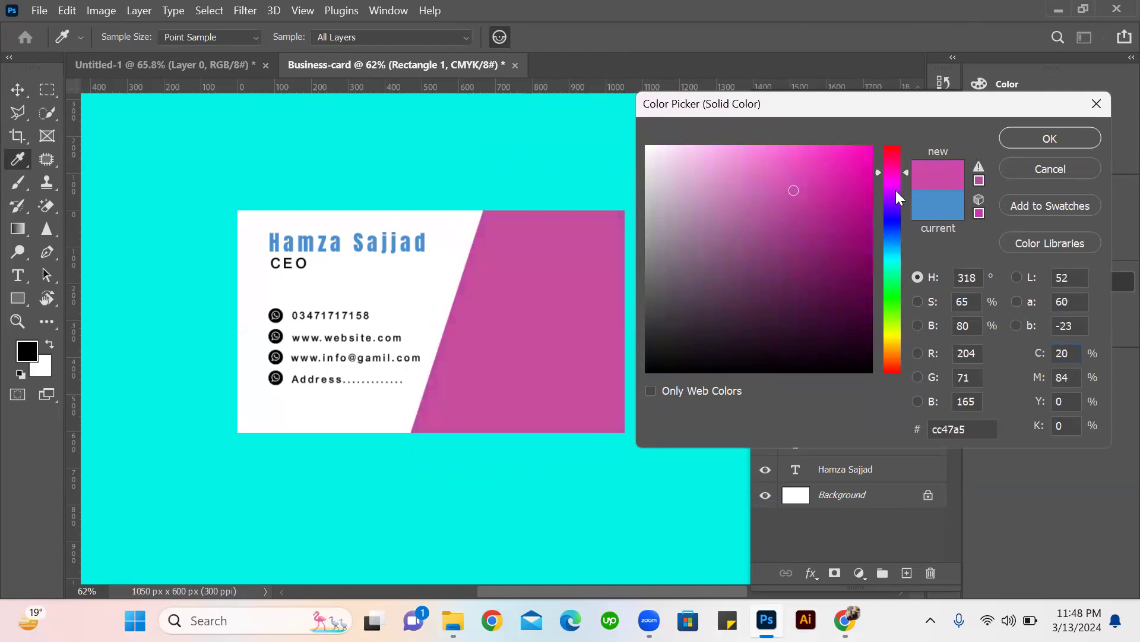
{"action": "left_click", "coordinate": [896, 190]}
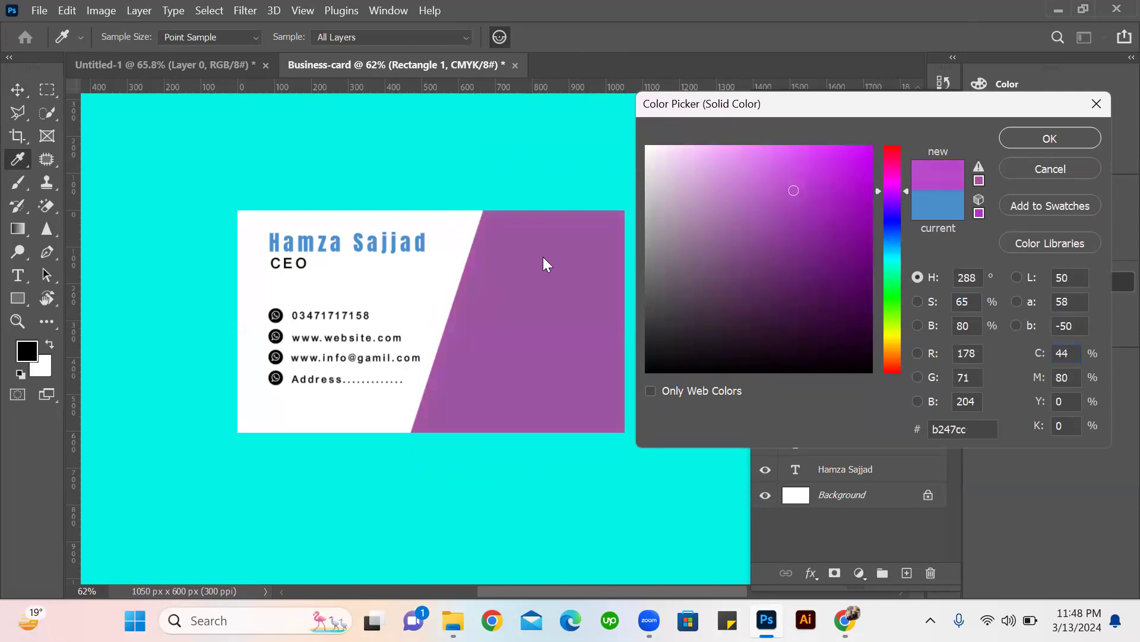
{"action": "key", "text": "Return"}
Recolor the name text to the panel's purple, sampled from the card as #9954a1.
{"action": "double_click", "coordinate": [412, 237]}
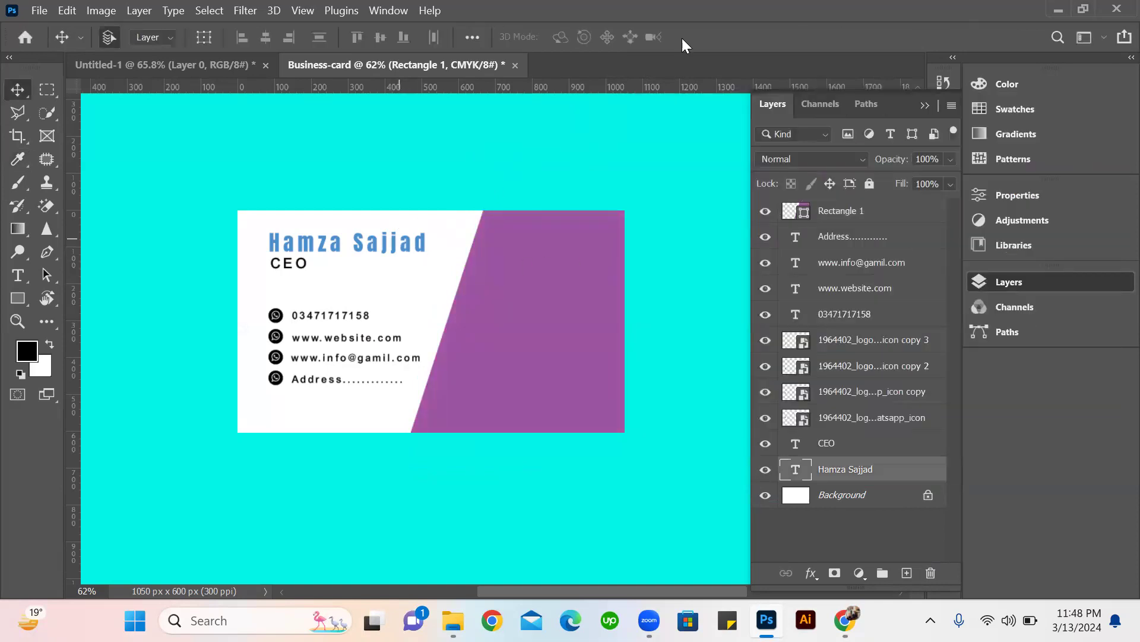
{"action": "left_click", "coordinate": [711, 37]}
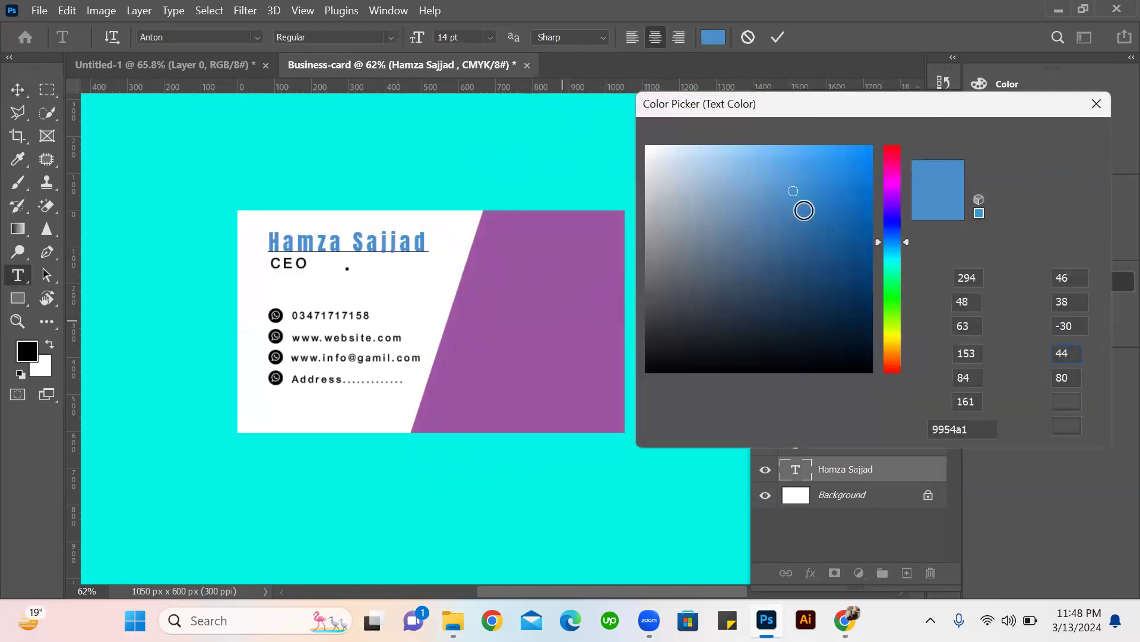
{"action": "left_click", "coordinate": [600, 297]}
{"action": "left_click", "coordinate": [1057, 138]}
{"action": "left_click", "coordinate": [774, 37]}
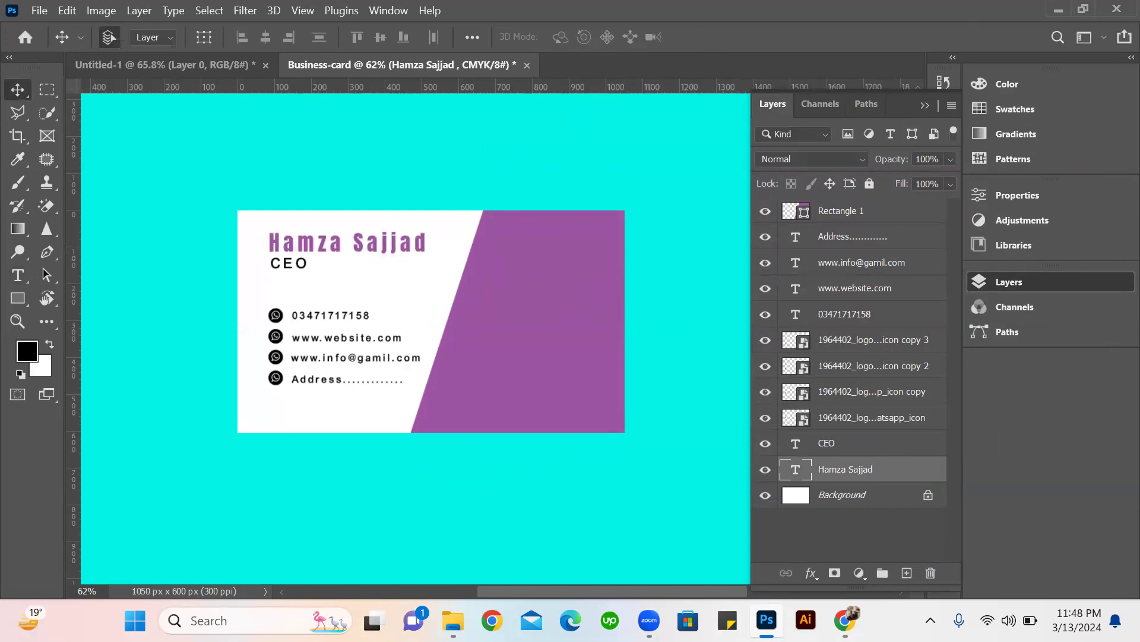
Switch to the browser and search Google for "qr code generator" in a new tab.
{"action": "left_click", "coordinate": [854, 613]}
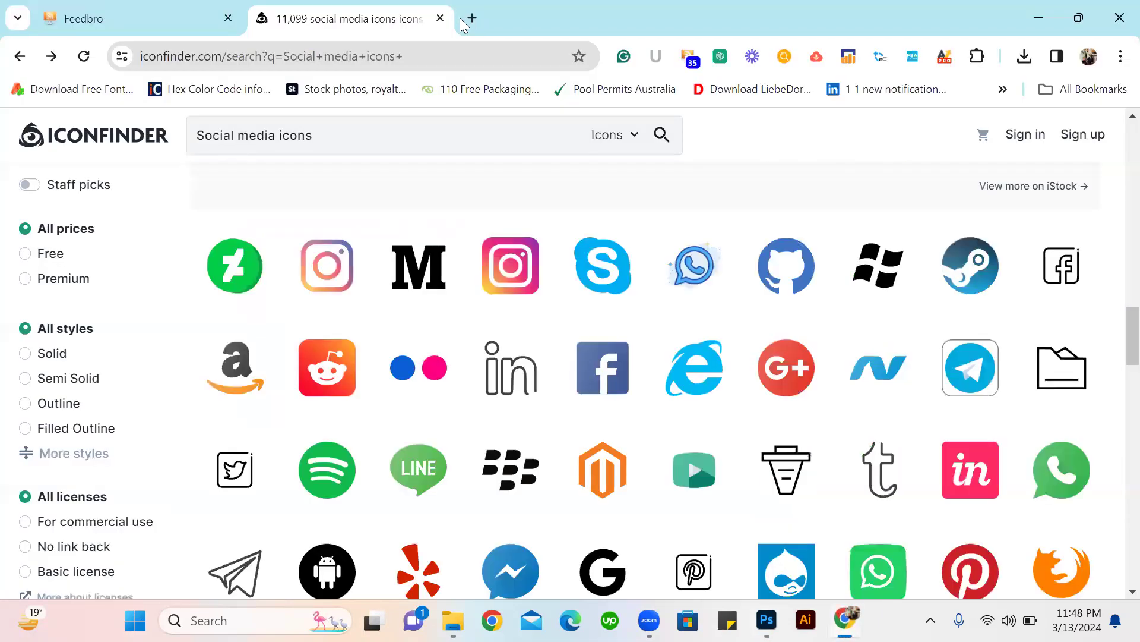
{"action": "left_click", "coordinate": [471, 18]}
{"action": "left_click", "coordinate": [472, 405]}
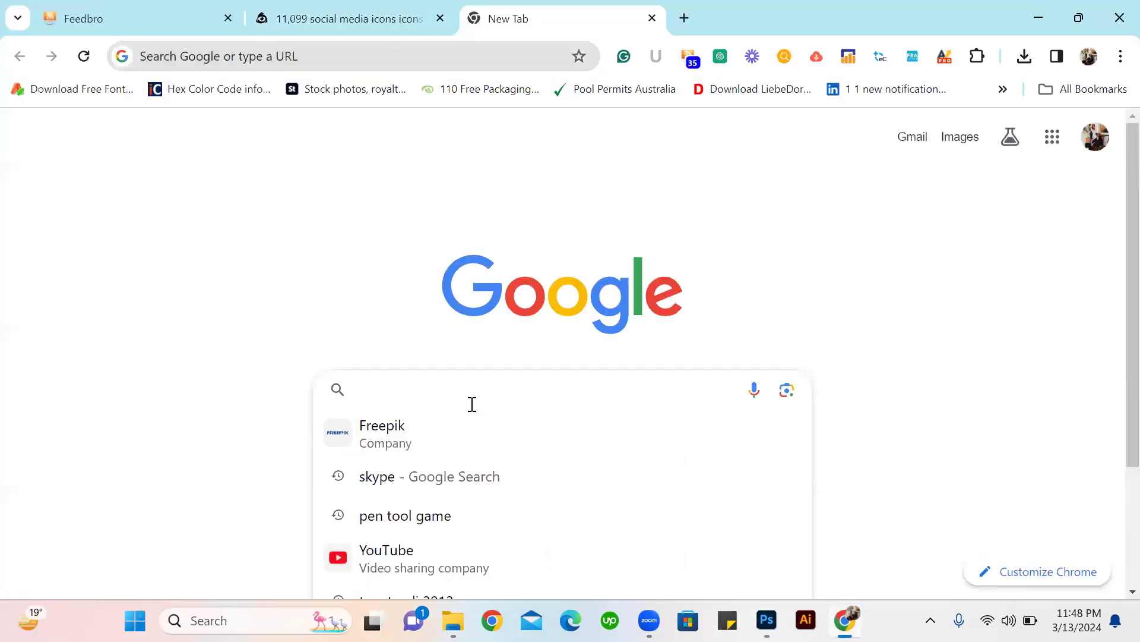
{"action": "type", "text": "qr co"}
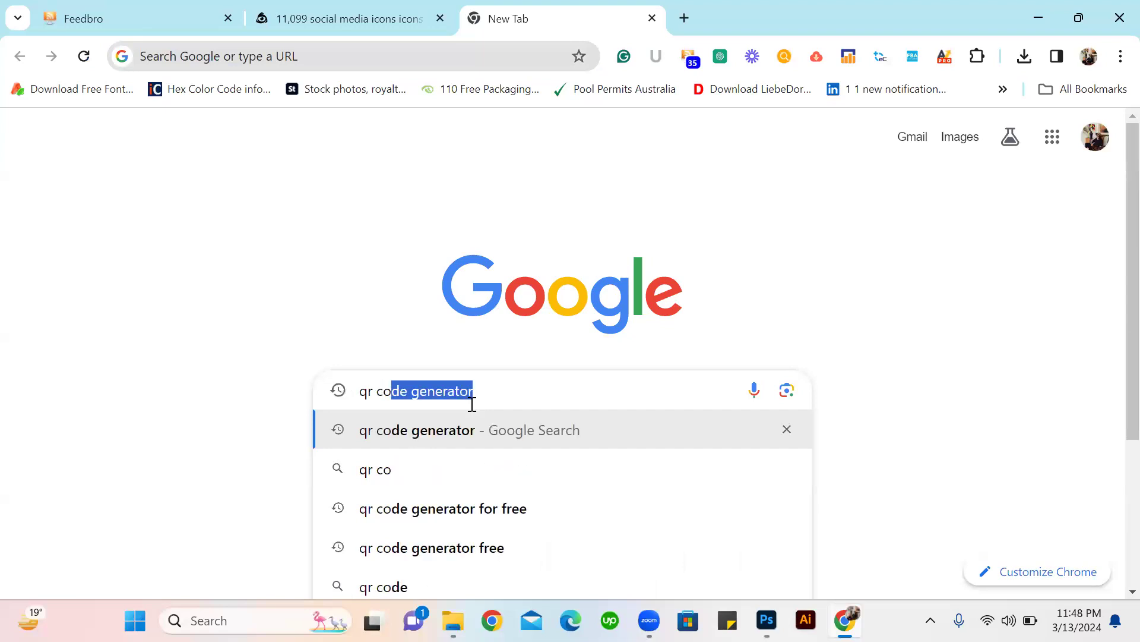
{"action": "type", "text": "e"}
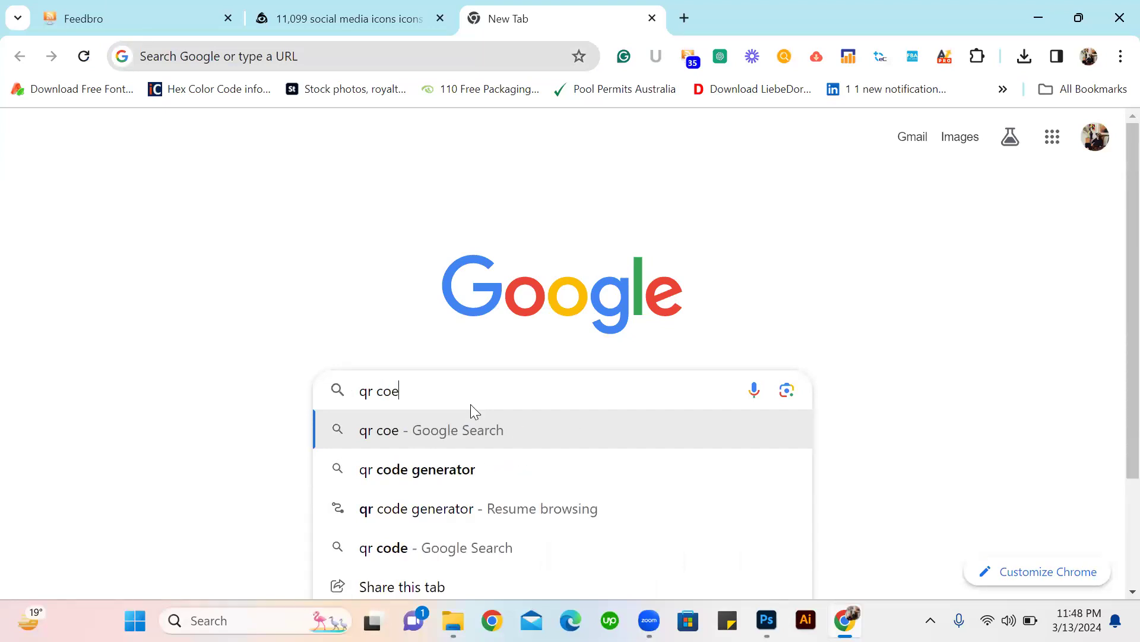
{"action": "key", "text": "BackSpace"}
{"action": "key", "text": "BackSpace"}
{"action": "key", "text": "BackSpace"}
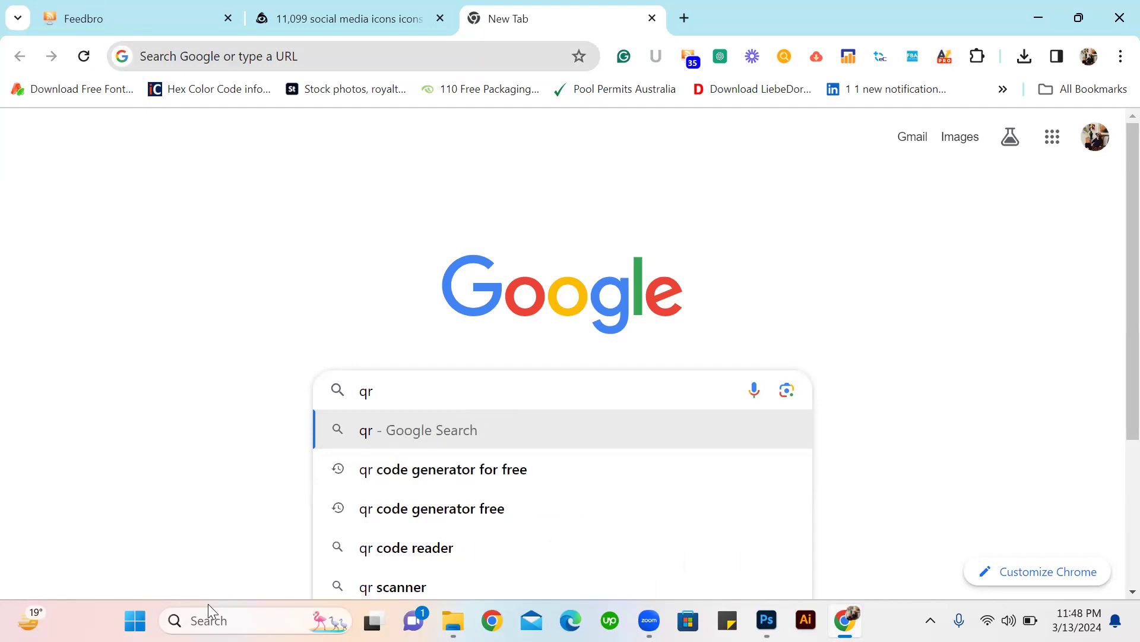
{"action": "type", "text": "code"}
{"action": "key", "text": "Return"}
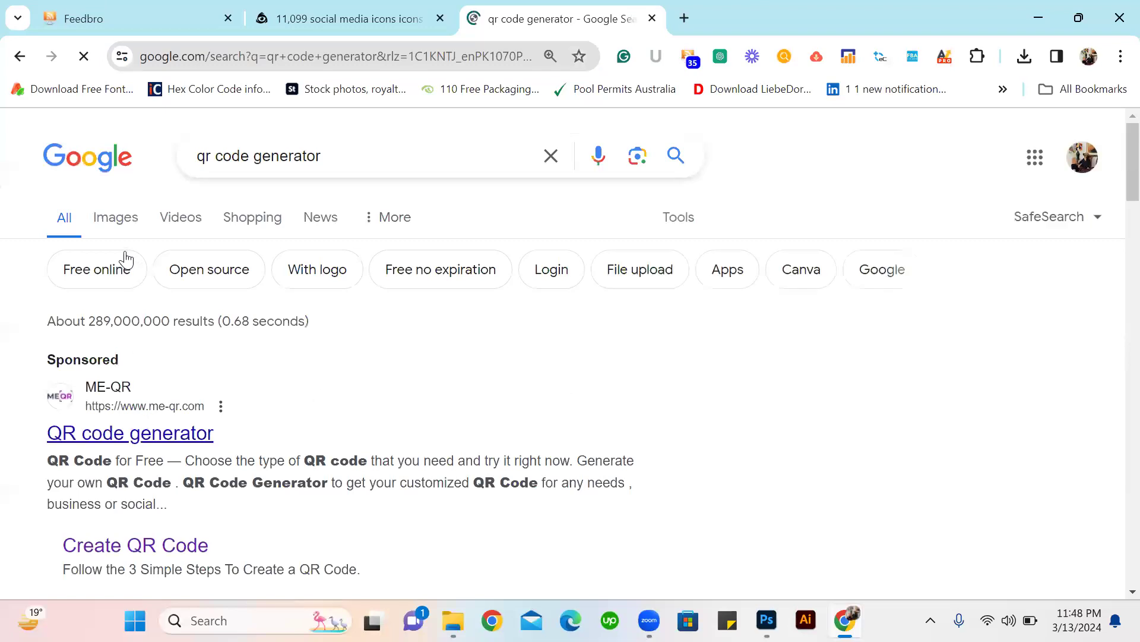
Show the image results for the QR code search and copy the first QR code image.
{"action": "left_click", "coordinate": [118, 219]}
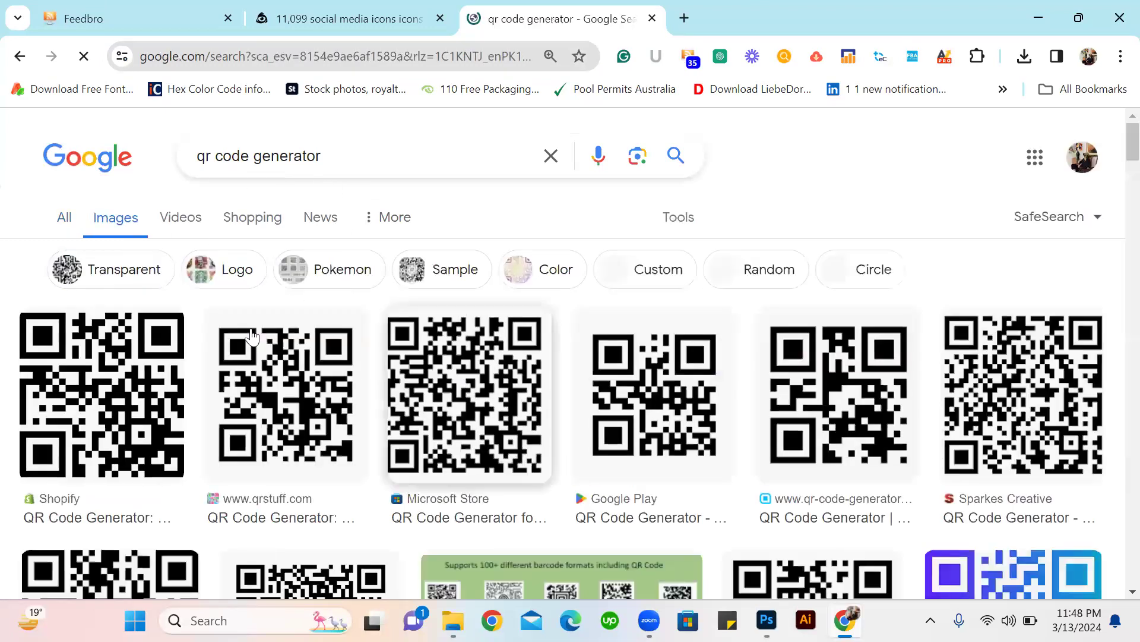
{"action": "right_click", "coordinate": [138, 394]}
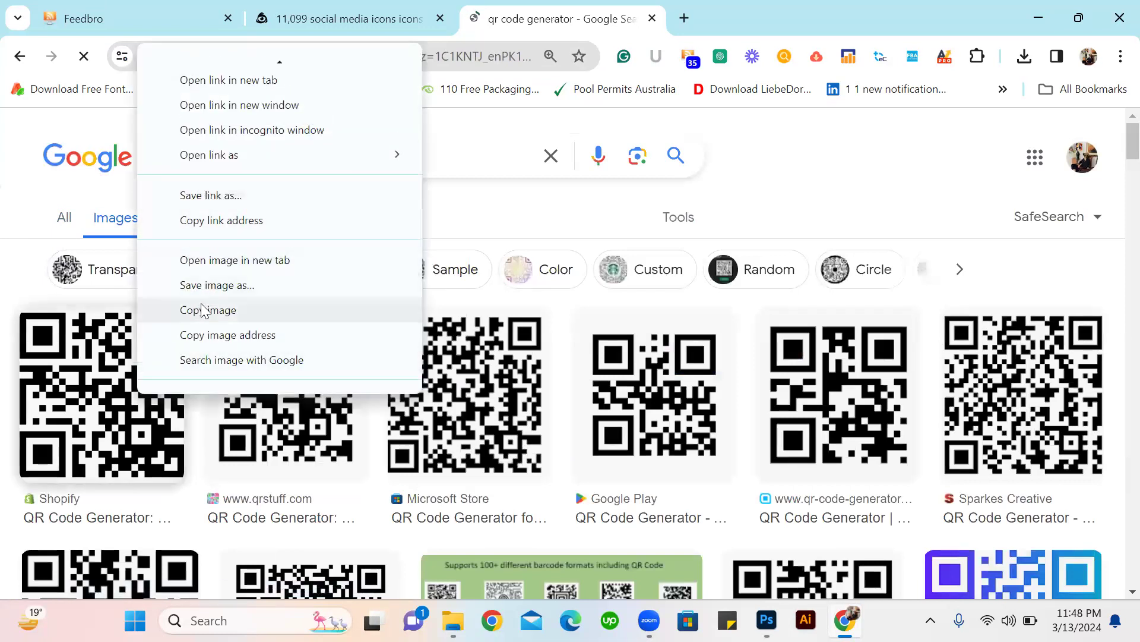
{"action": "left_click", "coordinate": [204, 322]}
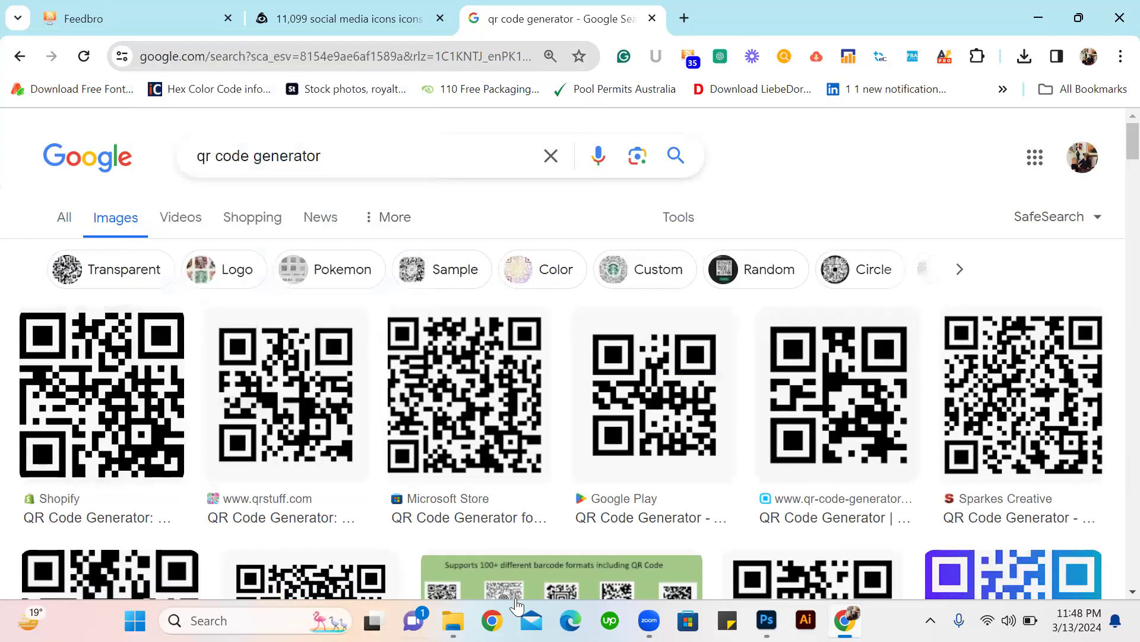
Paste the QR code into the Photoshop business card, move its layer above the rectangle, and place it in the purple panel's lower part.
{"action": "left_click", "coordinate": [766, 620]}
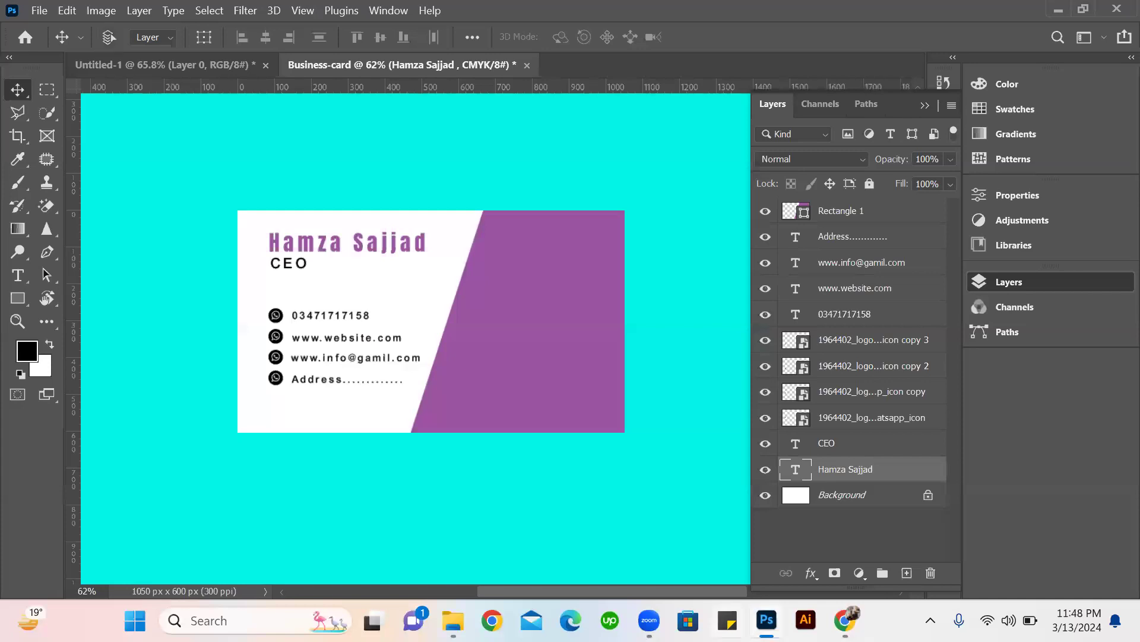
{"action": "key", "text": "ctrl+v"}
{"action": "left_click_drag", "start_coordinate": [419, 308], "coordinate": [528, 388]}
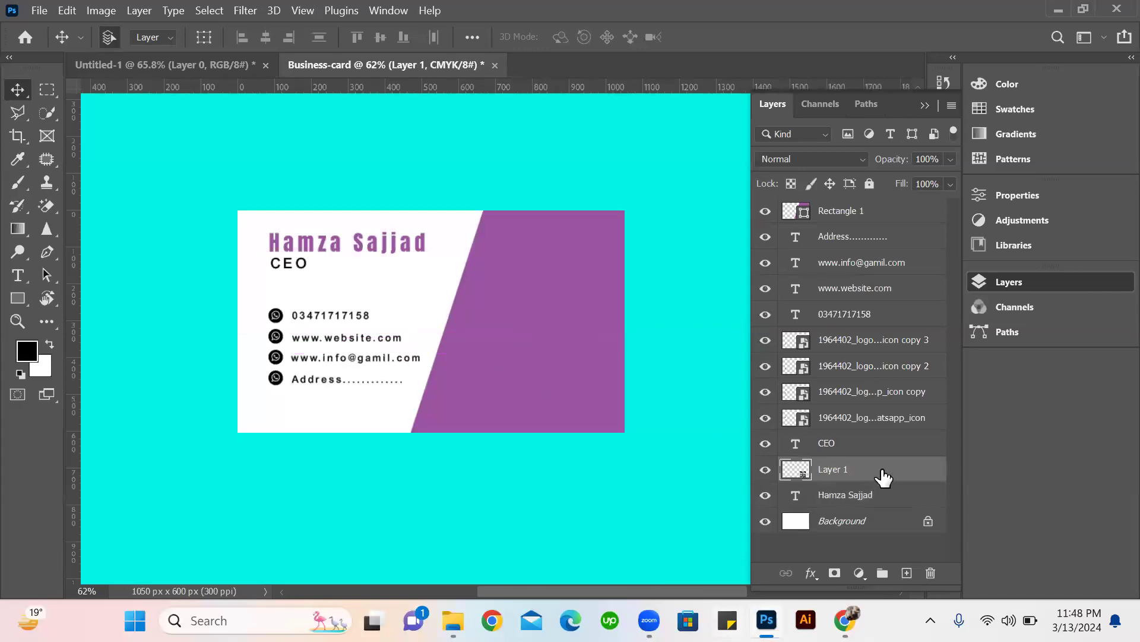
{"action": "left_click_drag", "start_coordinate": [880, 472], "coordinate": [847, 202]}
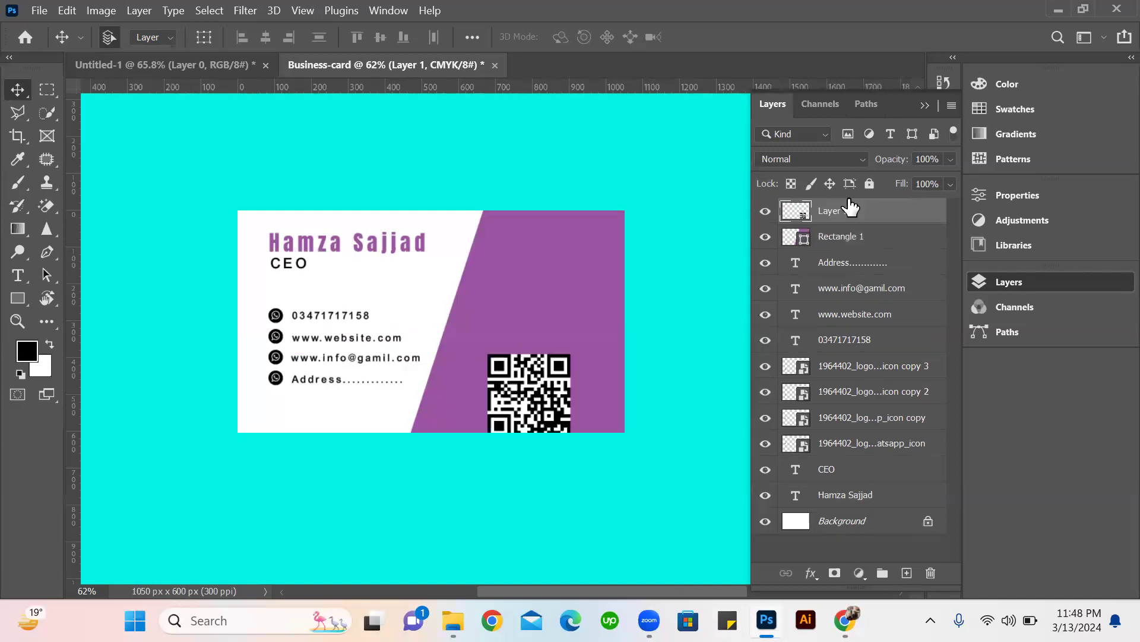
{"action": "left_click_drag", "start_coordinate": [541, 383], "coordinate": [575, 359]}
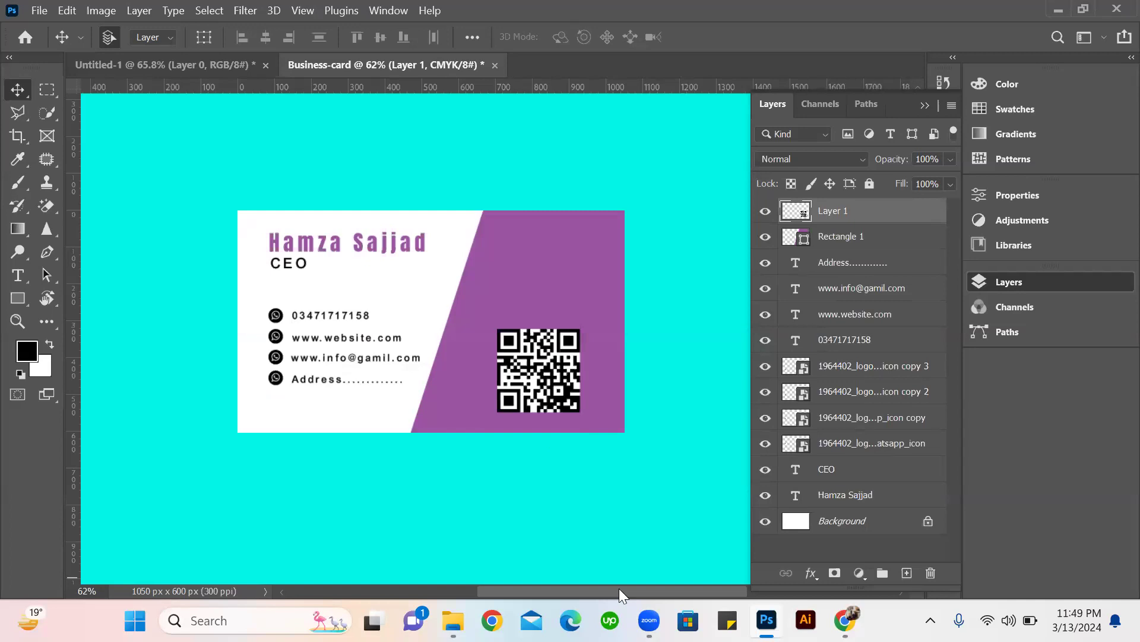
Duplicate the name text onto the purple panel and try to edit the copy's text.
{"action": "left_click_drag", "start_coordinate": [314, 247], "coordinate": [520, 247]}
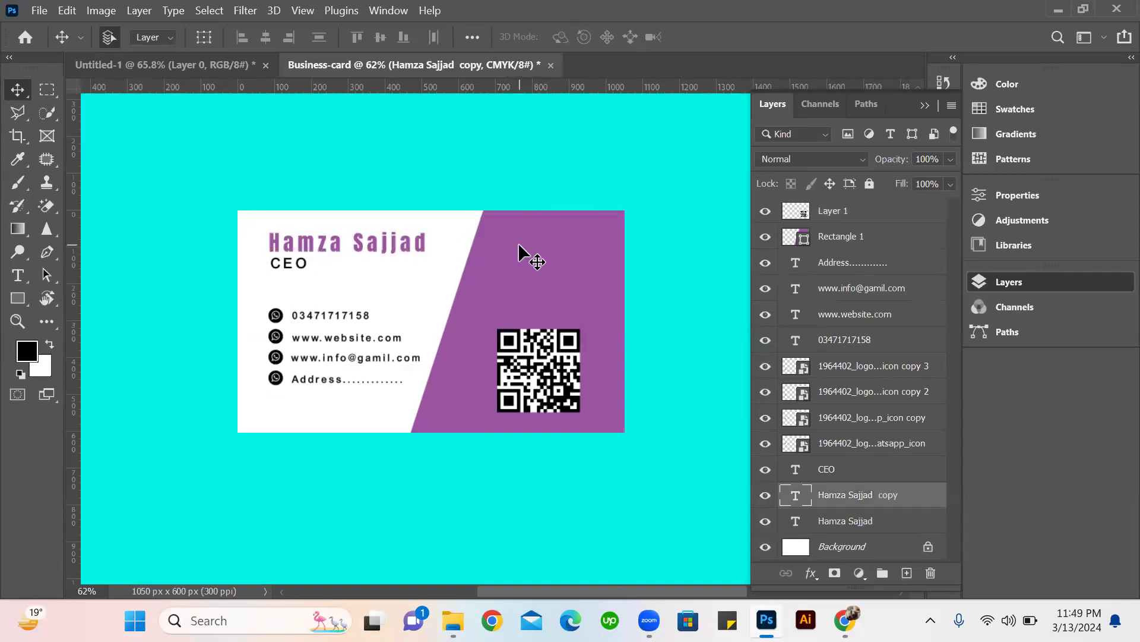
{"action": "left_click", "coordinate": [519, 248]}
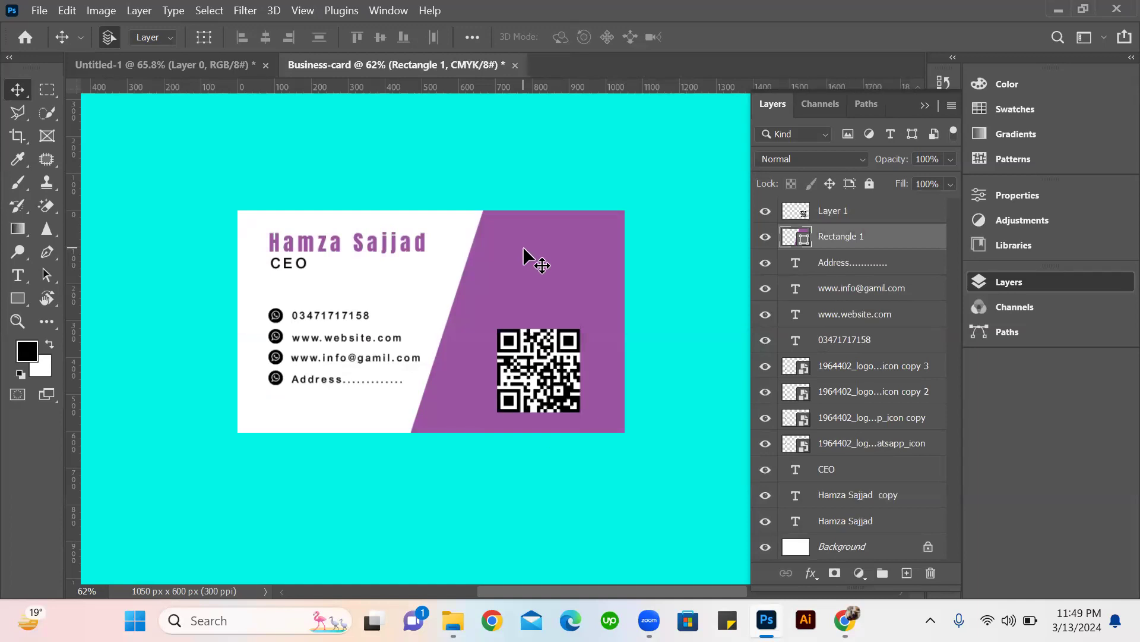
{"action": "left_click", "coordinate": [362, 247]}
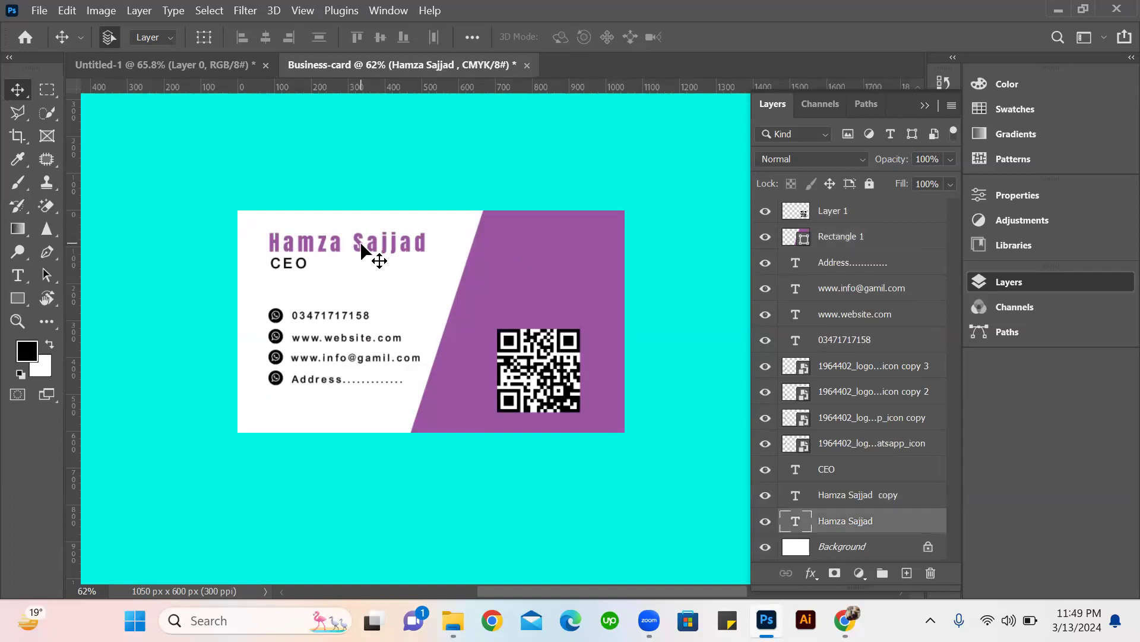
{"action": "left_click", "coordinate": [792, 496]}
{"action": "double_click", "coordinate": [795, 495]}
{"action": "left_click", "coordinate": [686, 167]}
{"action": "double_click", "coordinate": [795, 496]}
{"action": "left_click", "coordinate": [733, 287]}
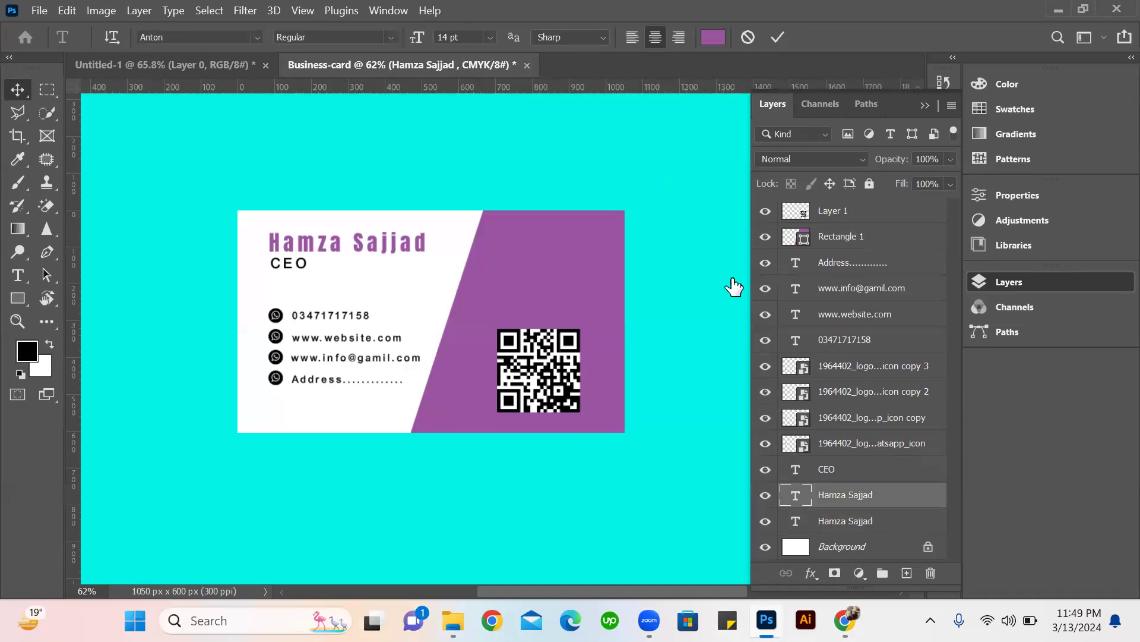
{"action": "left_click", "coordinate": [587, 261]}
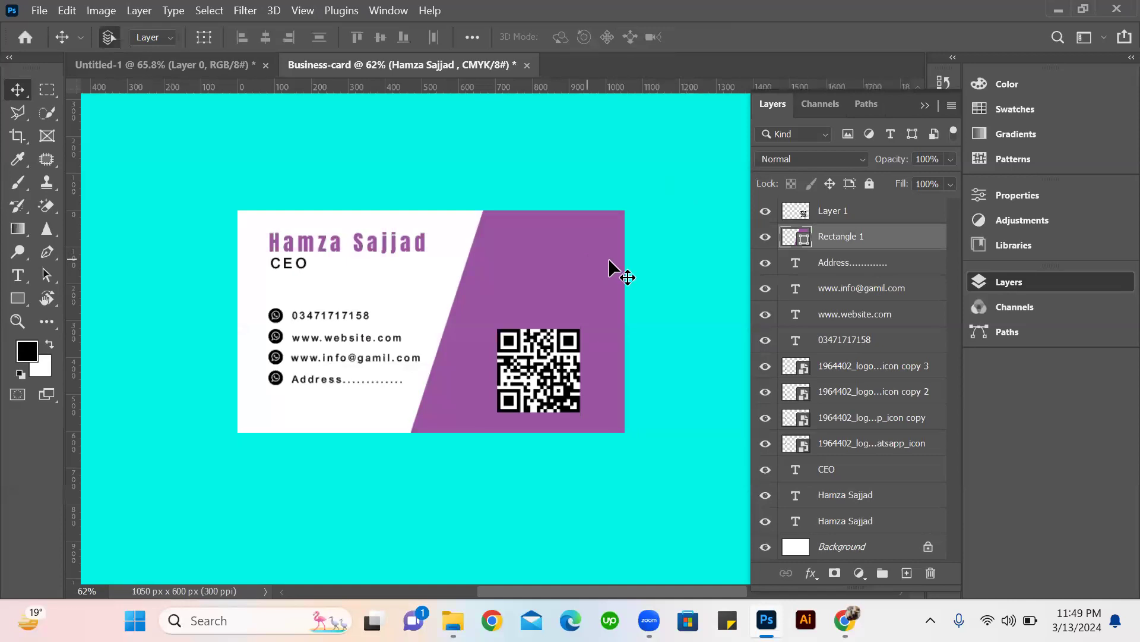
{"action": "left_click", "coordinate": [788, 496]}
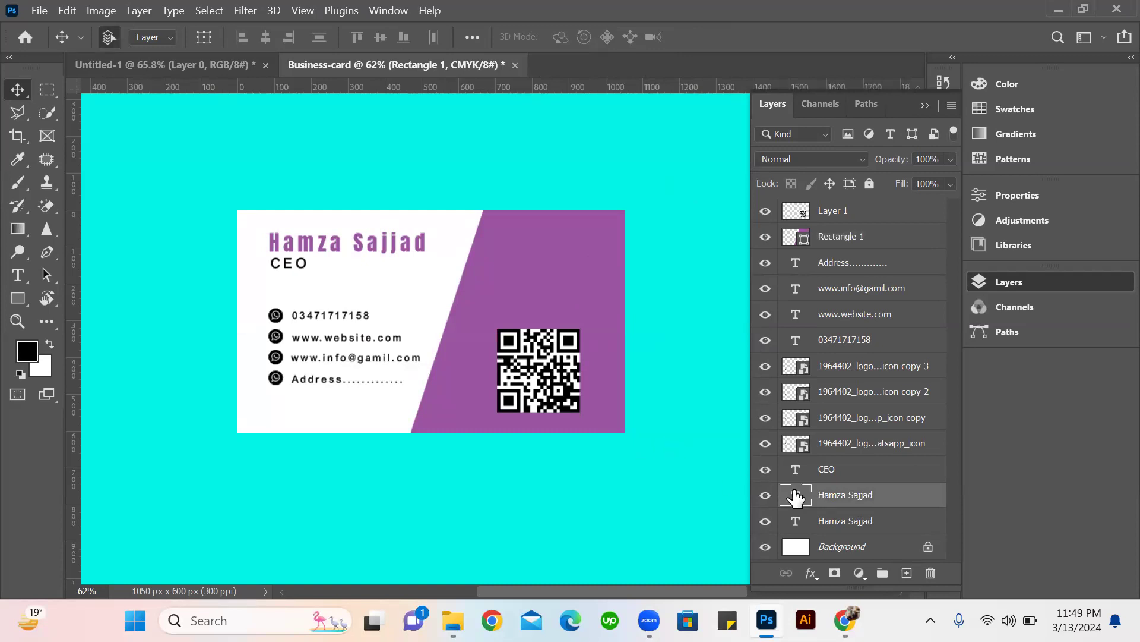
{"action": "key", "text": "h"}
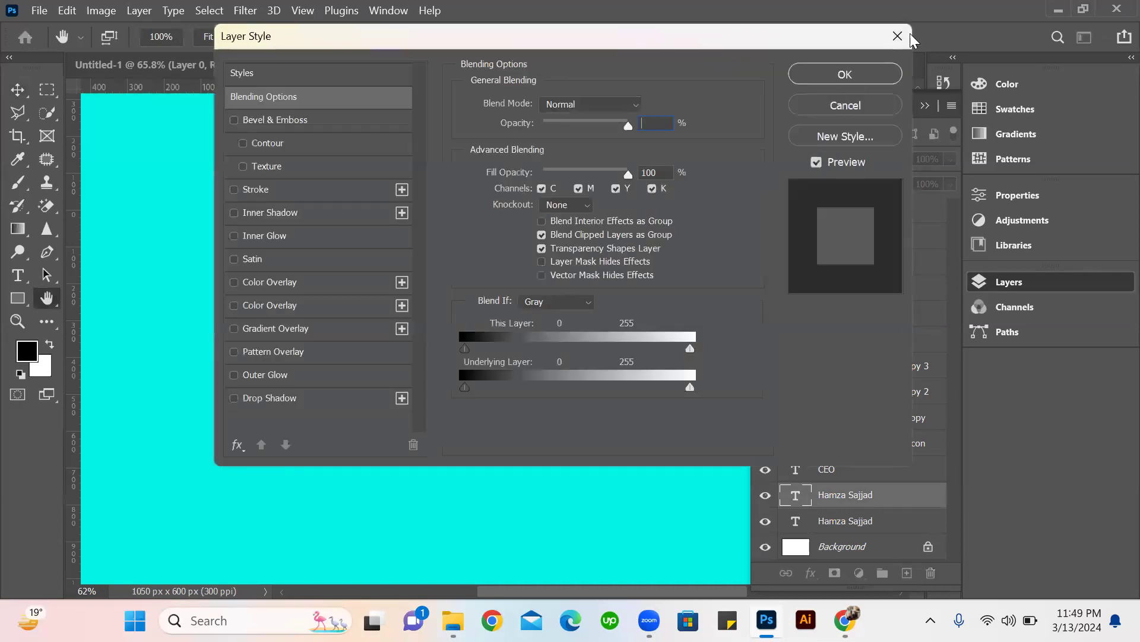
{"action": "left_click", "coordinate": [909, 34]}
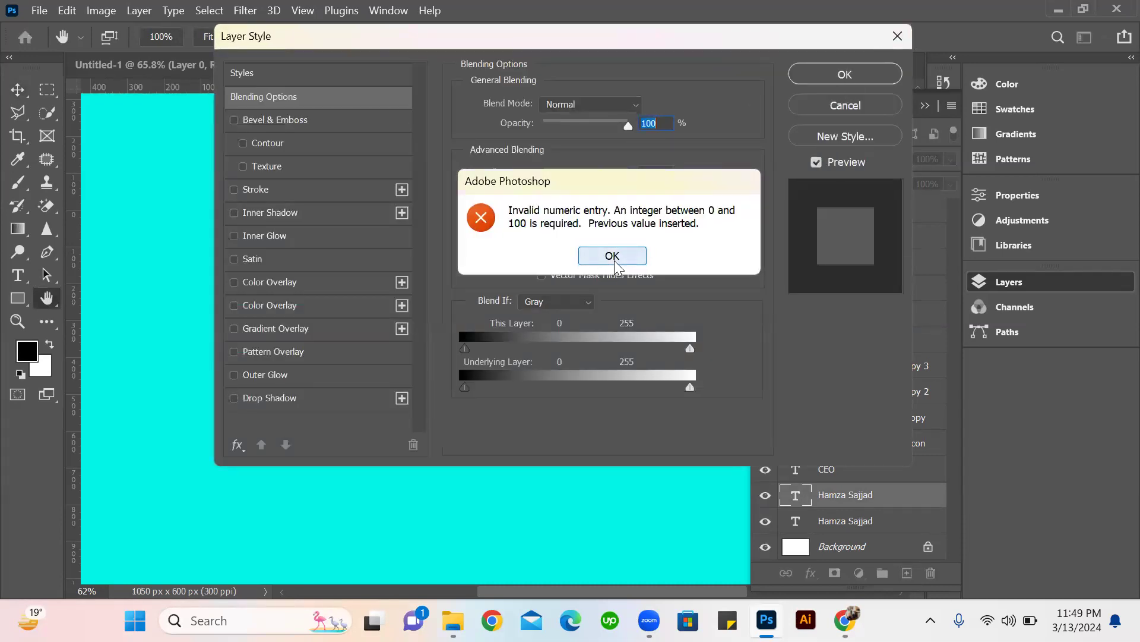
{"action": "left_click", "coordinate": [614, 259]}
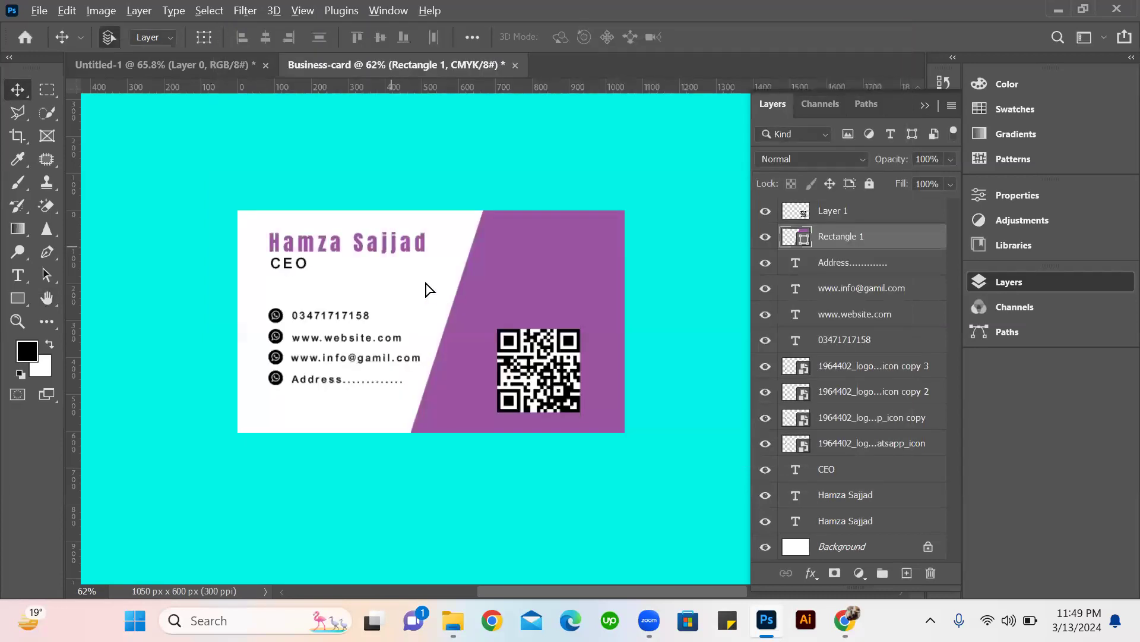
Duplicate the name text just below the original and replace the copy's wording with "LOGO".
{"action": "left_click_drag", "start_coordinate": [372, 240], "coordinate": [426, 278]}
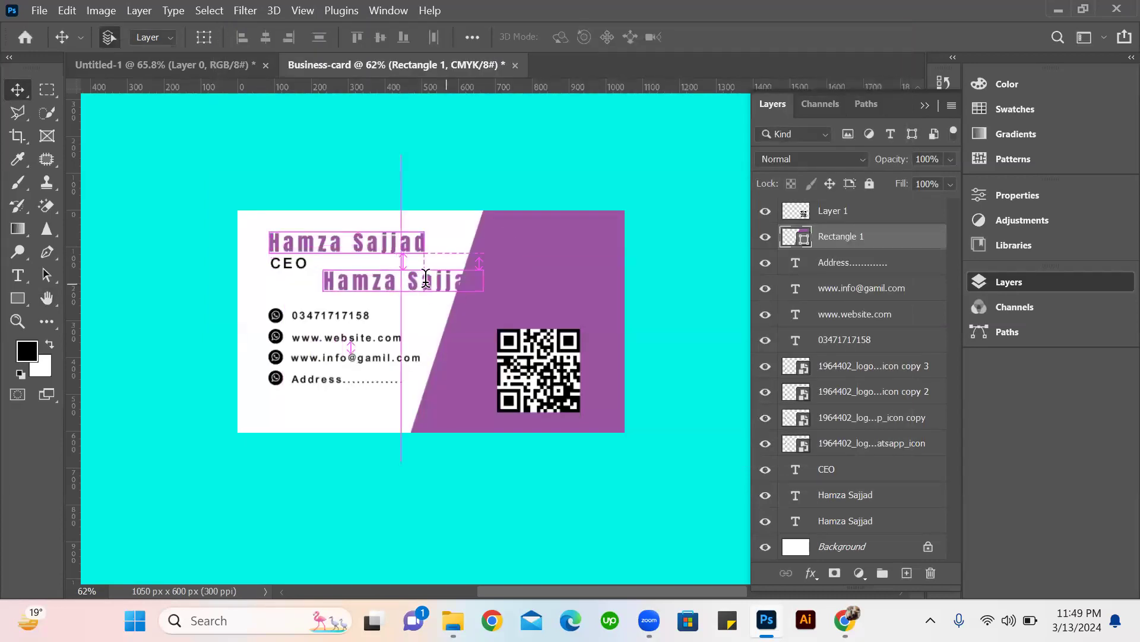
{"action": "double_click", "coordinate": [426, 278]}
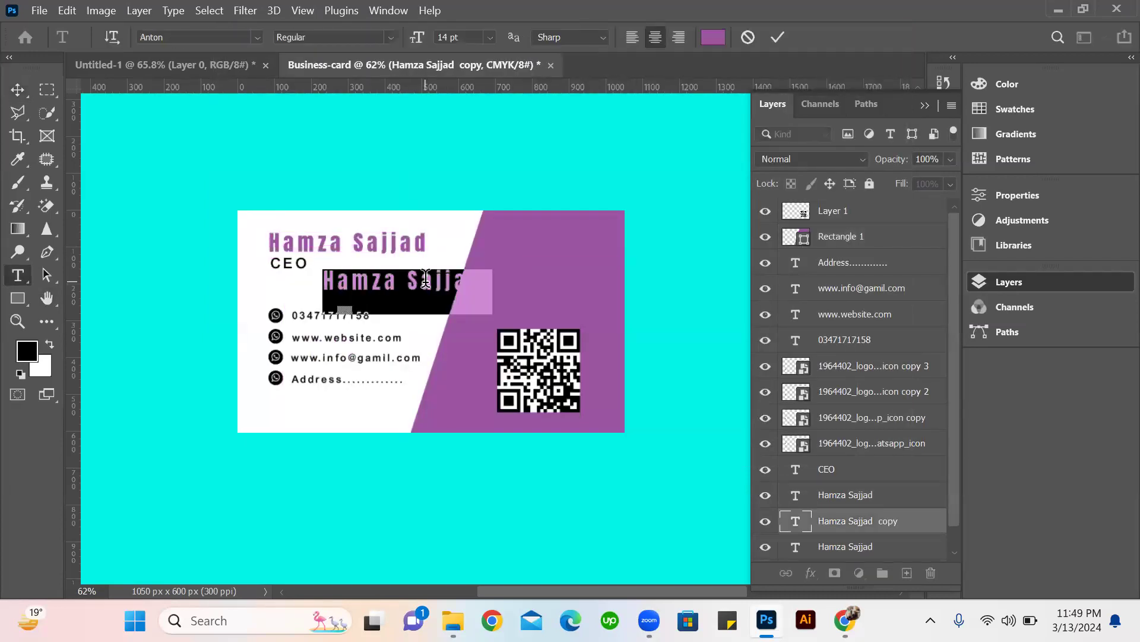
{"action": "left_click", "coordinate": [426, 278]}
{"action": "key", "text": "ctrl+a"}
{"action": "type", "text": "LOGO"}
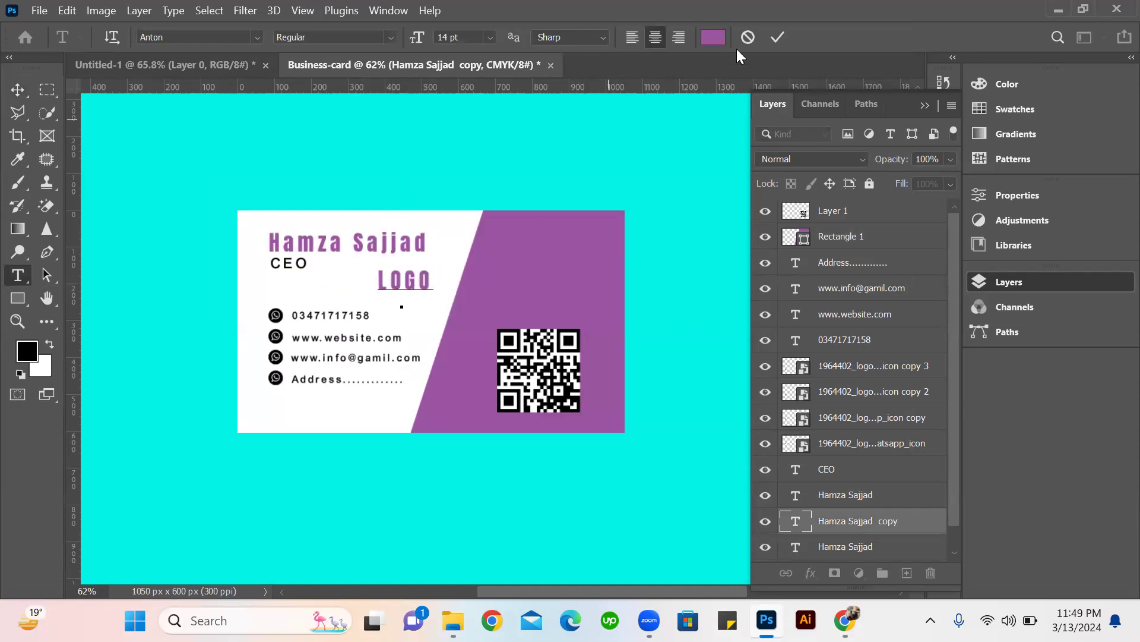
Change the whole LOGO text's colour from purple to near-black.
{"action": "key", "text": "ctrl+a"}
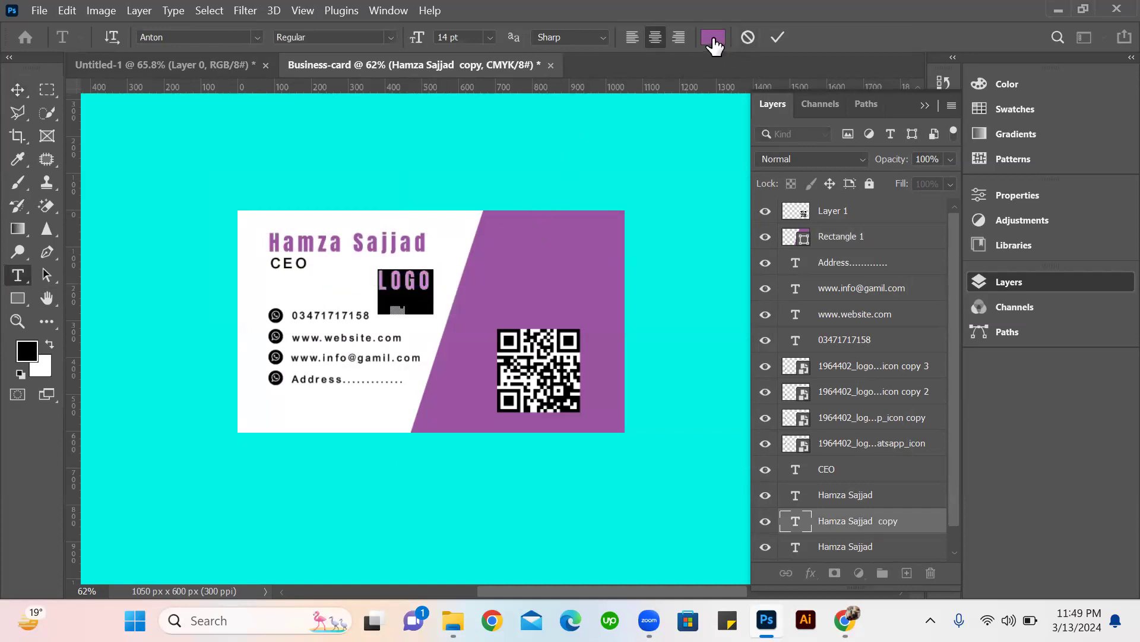
{"action": "left_click", "coordinate": [713, 37]}
{"action": "mouse_move", "coordinate": [689, 185]}
{"action": "left_mouse_down"}
{"action": "mouse_move", "coordinate": [667, 183]}
{"action": "mouse_move", "coordinate": [646, 145]}
{"action": "left_mouse_up"}
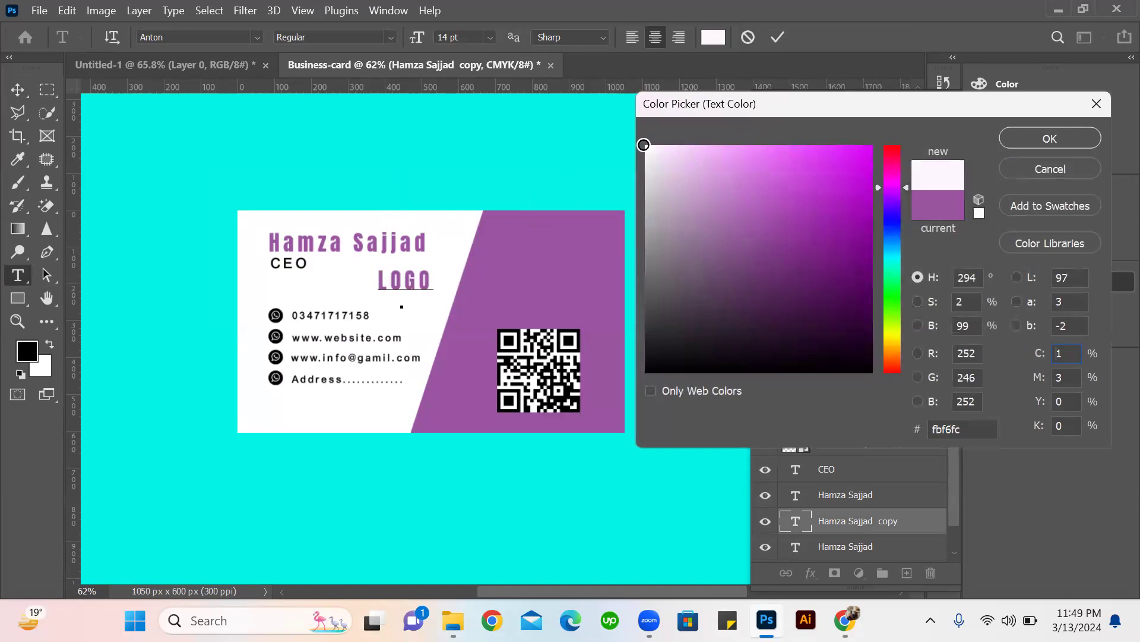
{"action": "left_click_drag", "start_coordinate": [649, 222], "coordinate": [646, 343]}
{"action": "left_click", "coordinate": [1025, 141]}
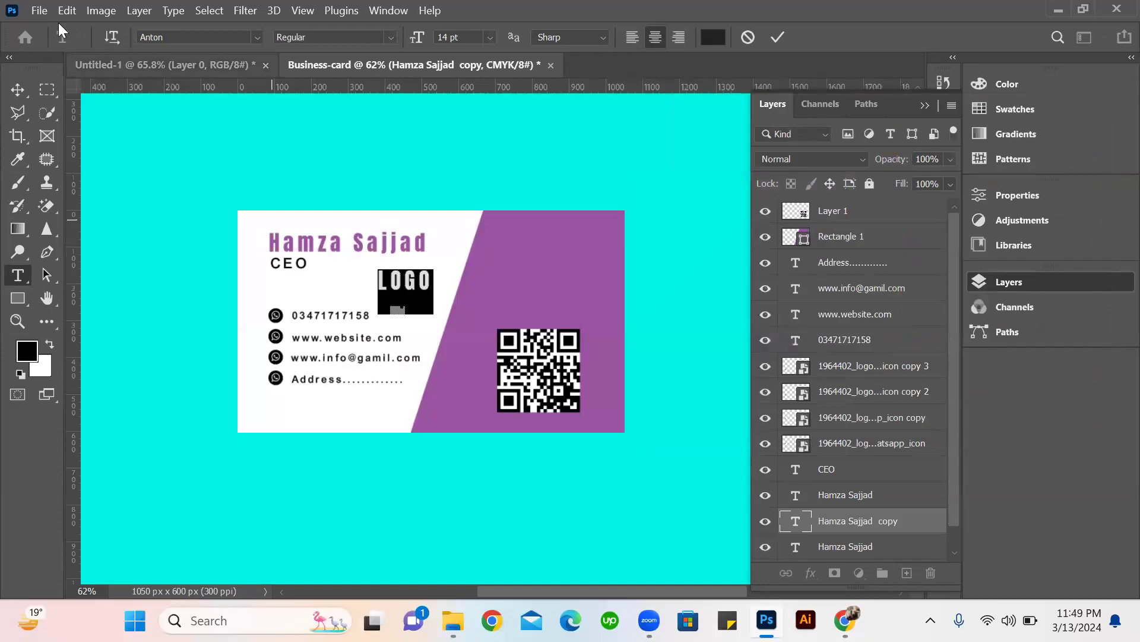
Move the LOGO text onto the purple panel's upper part and bring its layer to the top of the layer stack.
{"action": "left_click", "coordinate": [18, 86]}
{"action": "left_click_drag", "start_coordinate": [385, 284], "coordinate": [654, 370]}
{"action": "left_click_drag", "start_coordinate": [843, 521], "coordinate": [866, 205]}
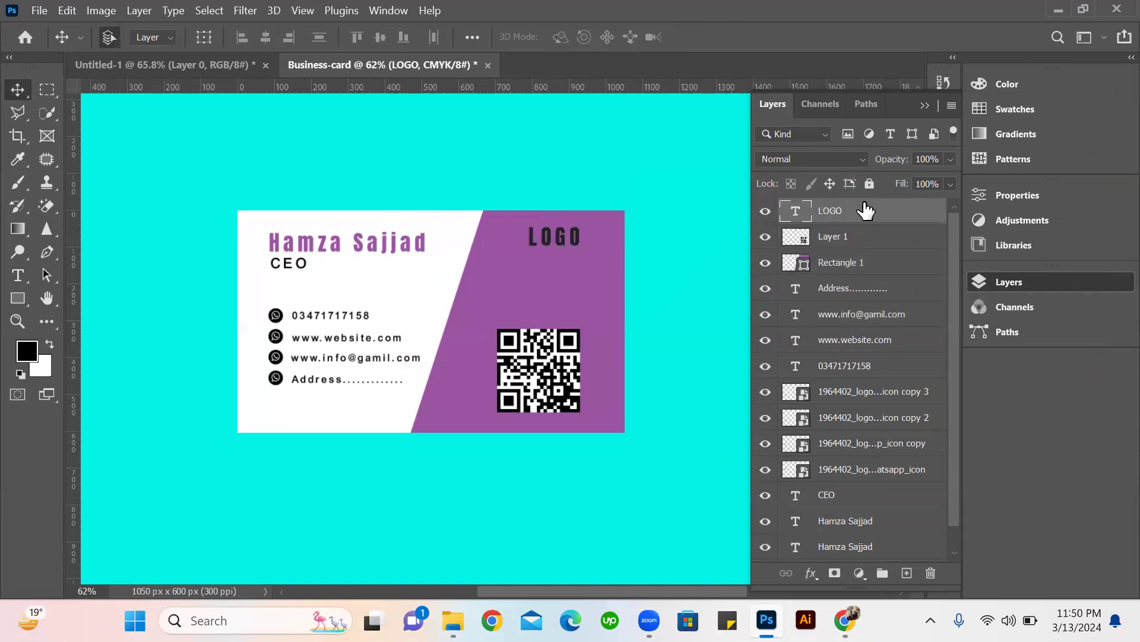
Set the LOGO text's colour to white (#ffffff).
{"action": "double_click", "coordinate": [558, 238]}
{"action": "left_click", "coordinate": [712, 37]}
{"action": "left_click_drag", "start_coordinate": [656, 155], "coordinate": [611, 129]}
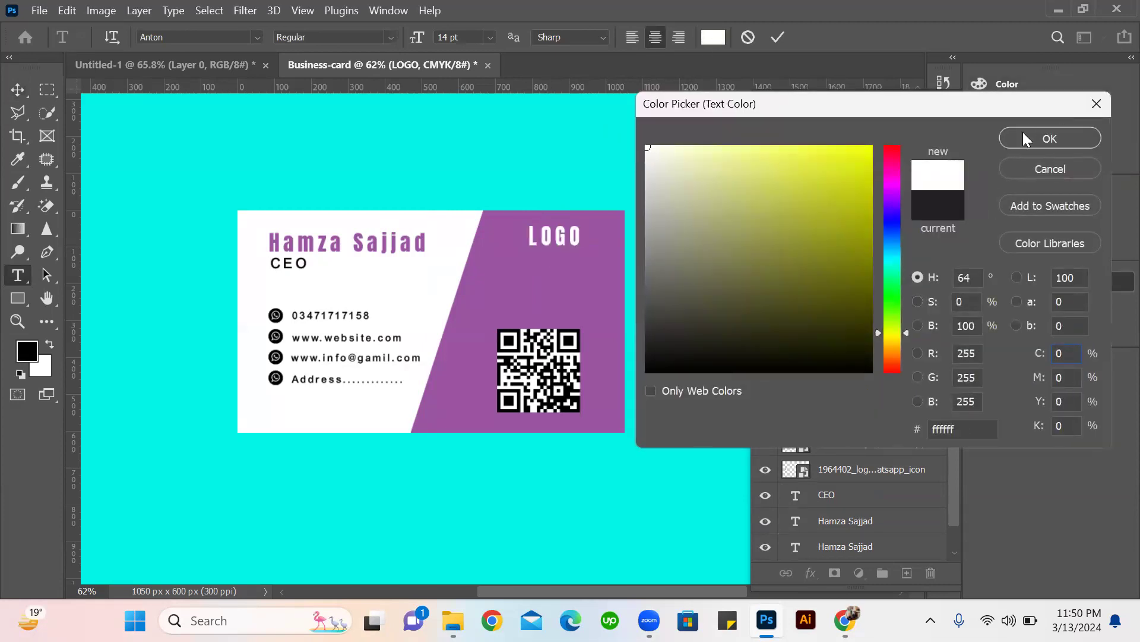
{"action": "left_click", "coordinate": [1030, 145]}
{"action": "left_click", "coordinate": [778, 37]}
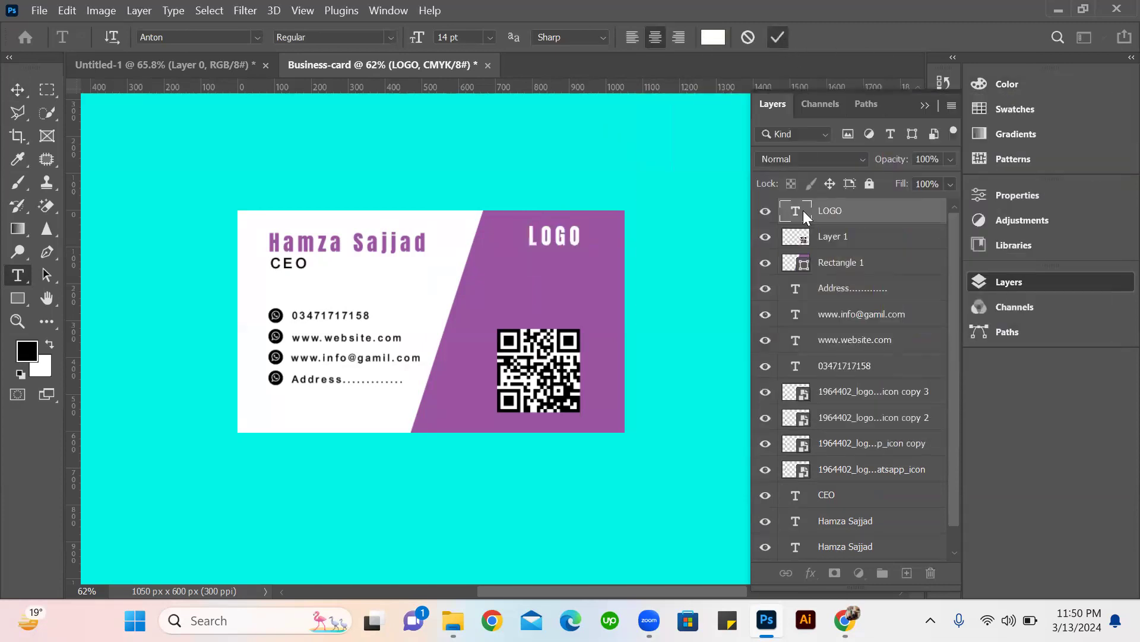
Try several fill colours on the slanted Rectangle 1 panel and set it to orange #eba601.
{"action": "key", "text": "v"}
{"action": "left_click", "coordinate": [809, 266]}
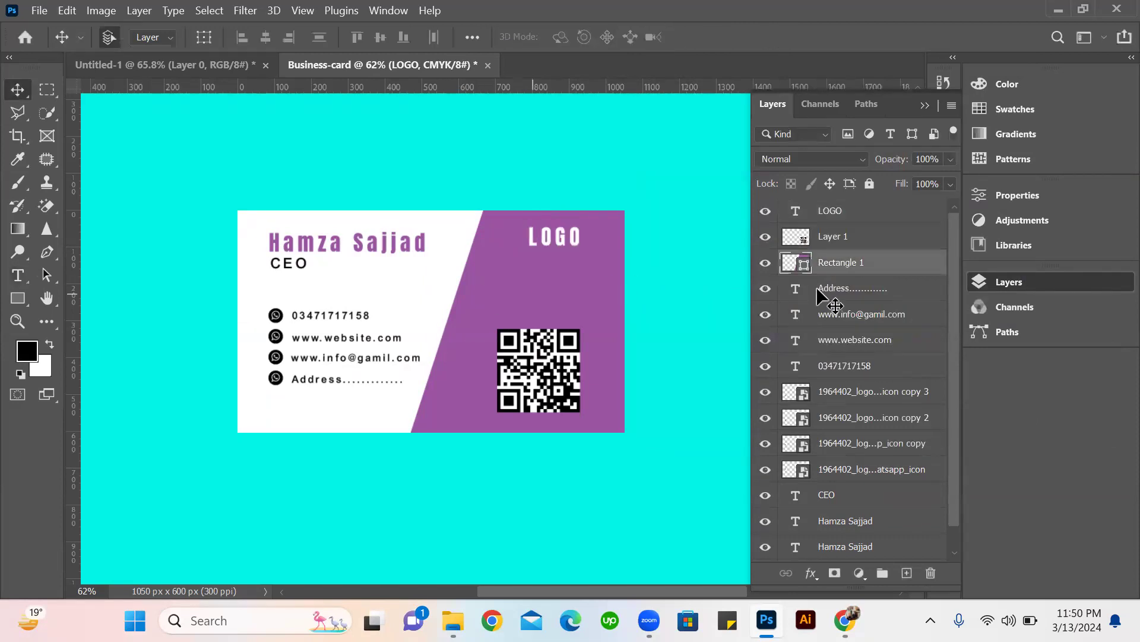
{"action": "double_click", "coordinate": [799, 271]}
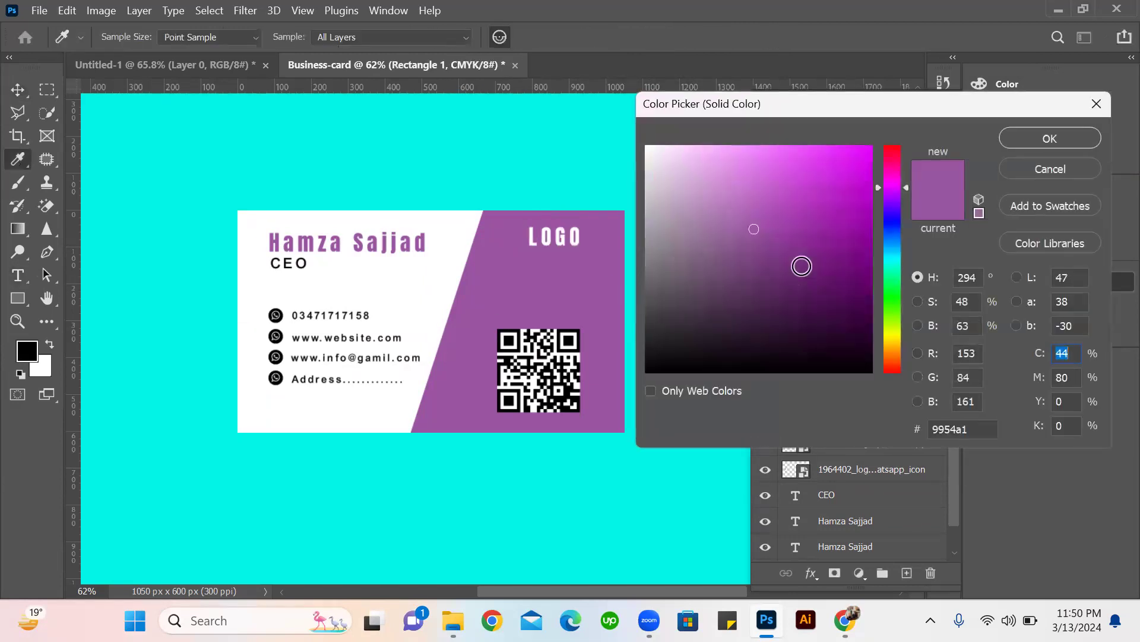
{"action": "left_click", "coordinate": [746, 250]}
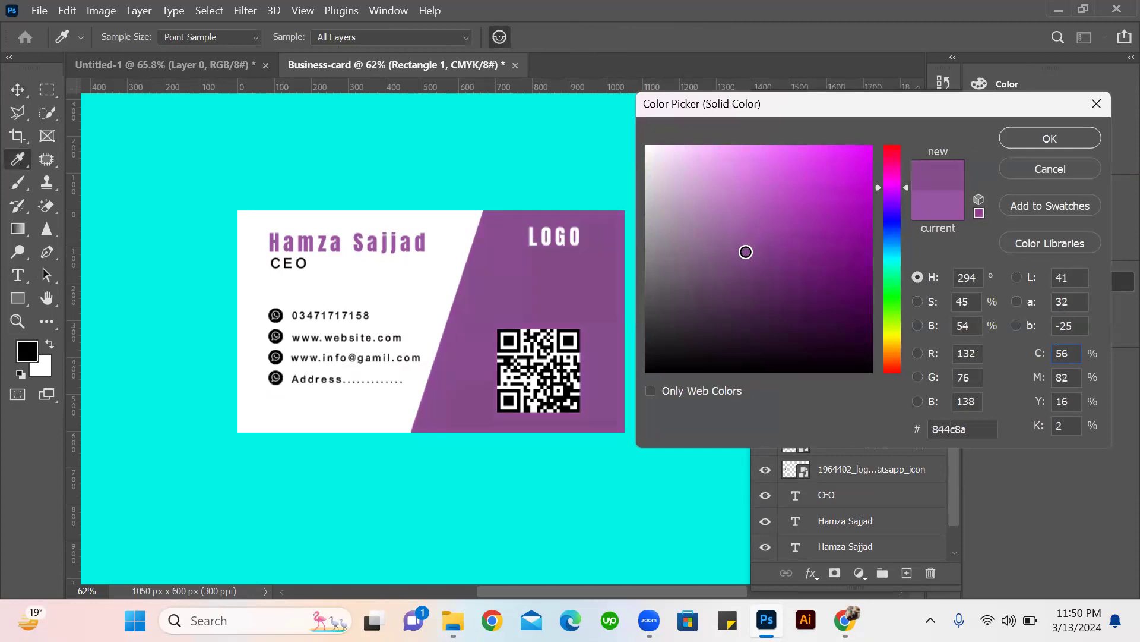
{"action": "mouse_move", "coordinate": [739, 213]}
{"action": "left_mouse_down"}
{"action": "mouse_move", "coordinate": [738, 237]}
{"action": "mouse_move", "coordinate": [781, 242]}
{"action": "mouse_move", "coordinate": [872, 161]}
{"action": "mouse_move", "coordinate": [902, 185]}
{"action": "left_mouse_up"}
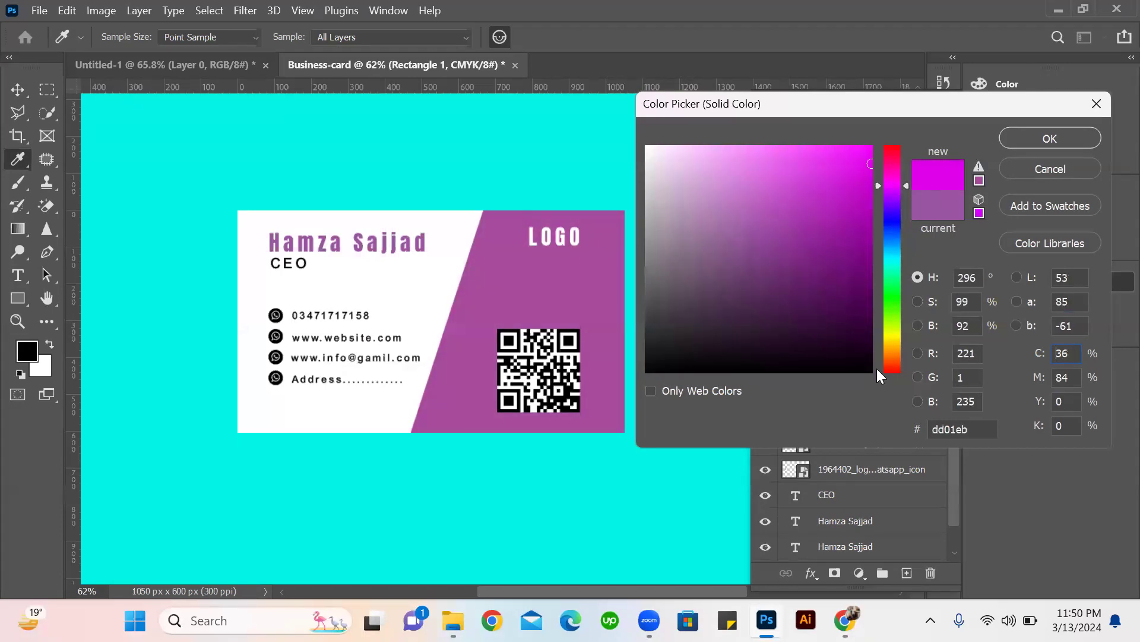
{"action": "left_click", "coordinate": [894, 345]}
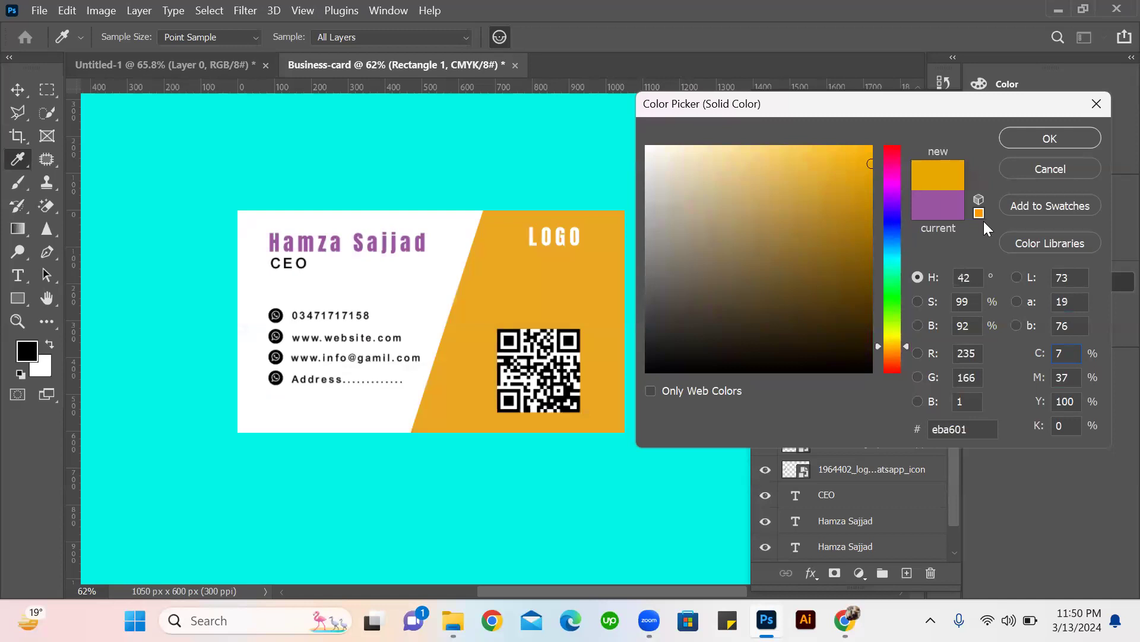
{"action": "left_click", "coordinate": [1049, 138]}
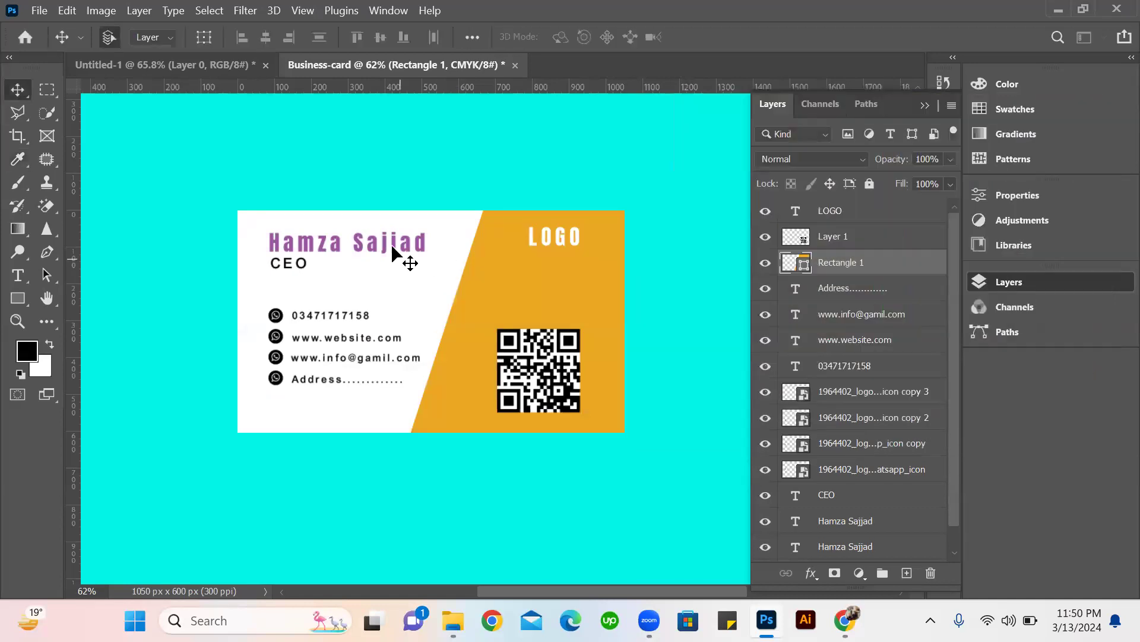
Recolour the name text to match the orange panel by sampling the panel's colour.
{"action": "double_click", "coordinate": [391, 243]}
{"action": "left_click", "coordinate": [713, 37]}
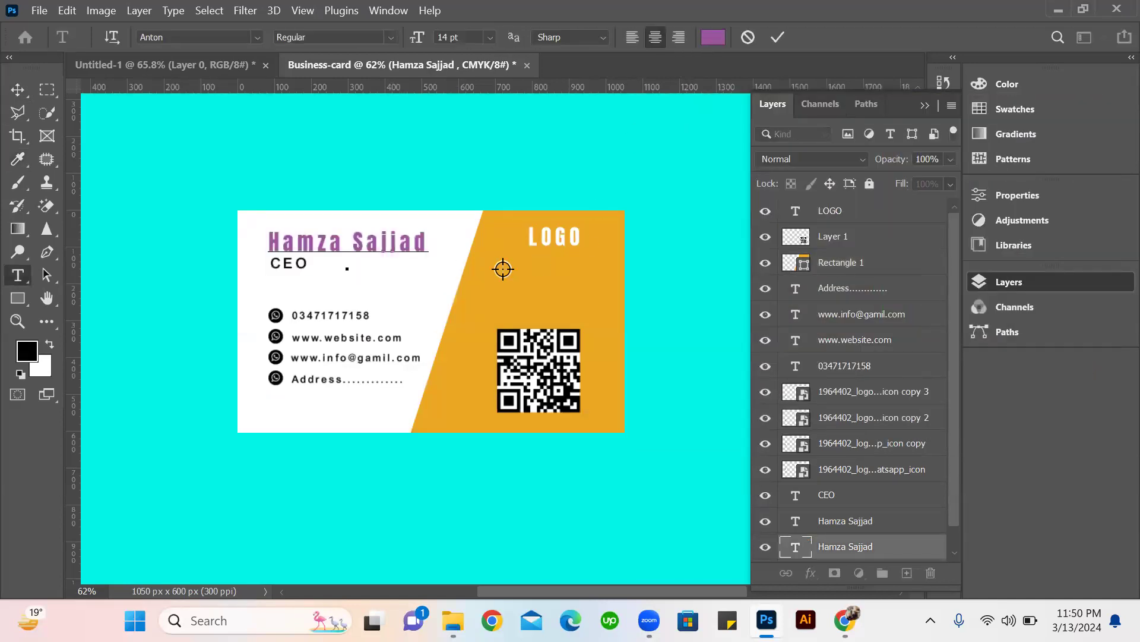
{"action": "left_click", "coordinate": [503, 268]}
{"action": "left_click", "coordinate": [1048, 140]}
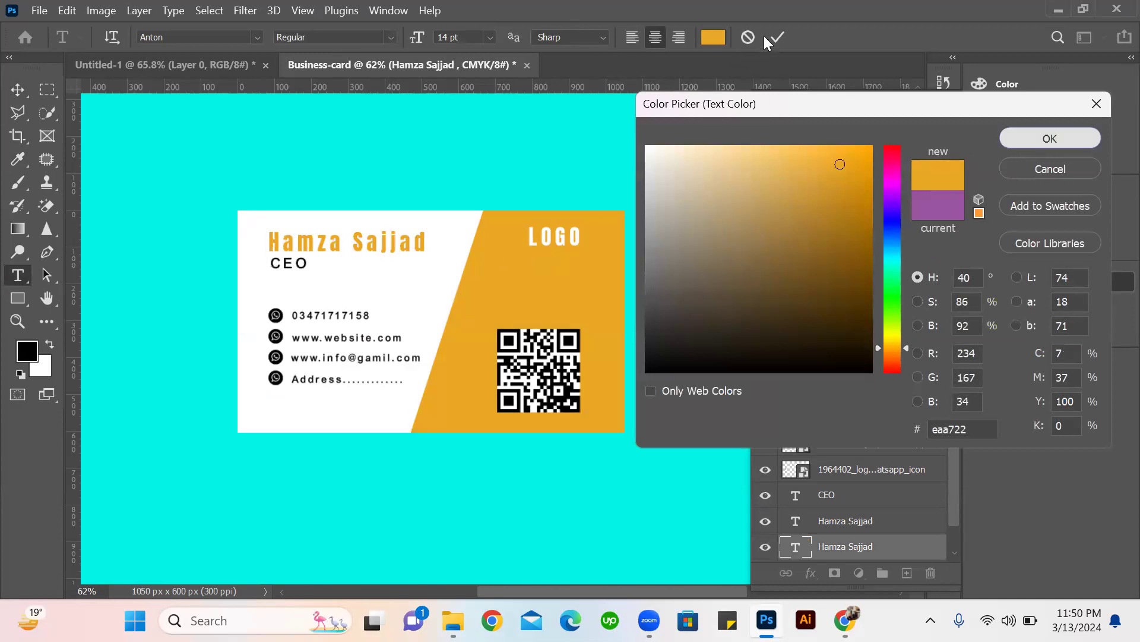
{"action": "left_click", "coordinate": [765, 46]}
{"action": "key", "text": "v"}
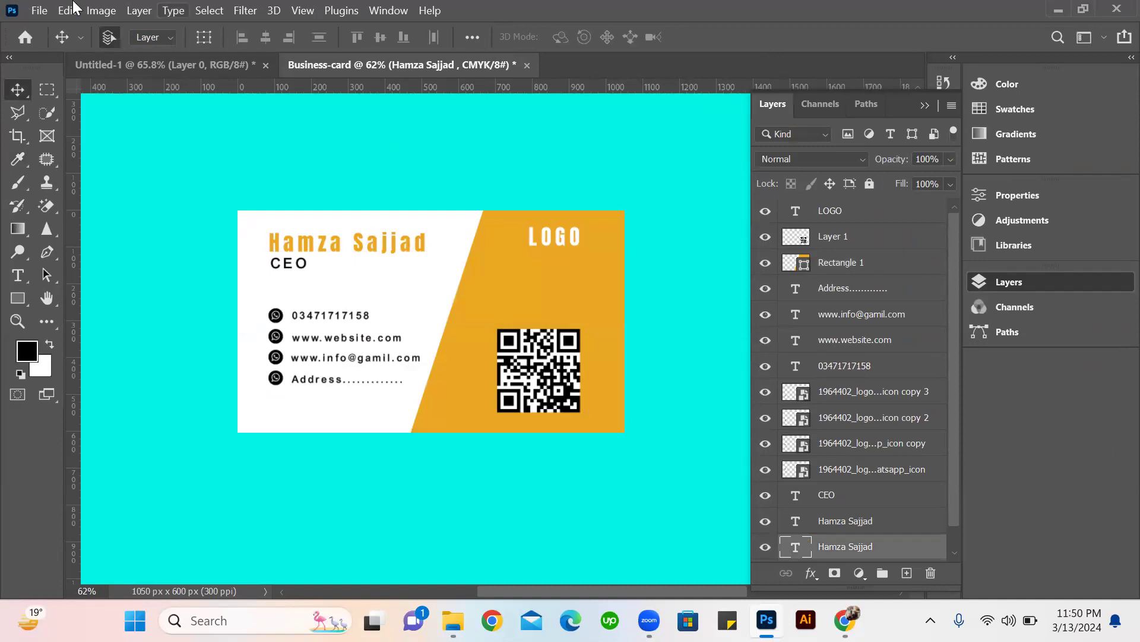
Export the business card as a PNG named Business-card on the desktop.
{"action": "left_click", "coordinate": [37, 11]}
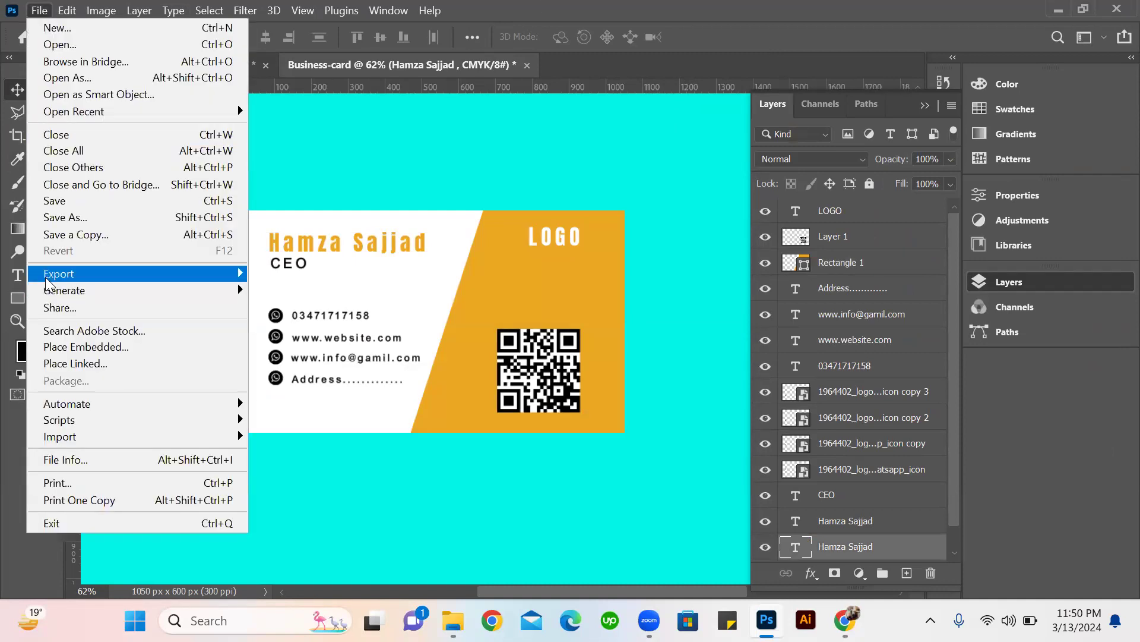
{"action": "left_click", "coordinate": [338, 275]}
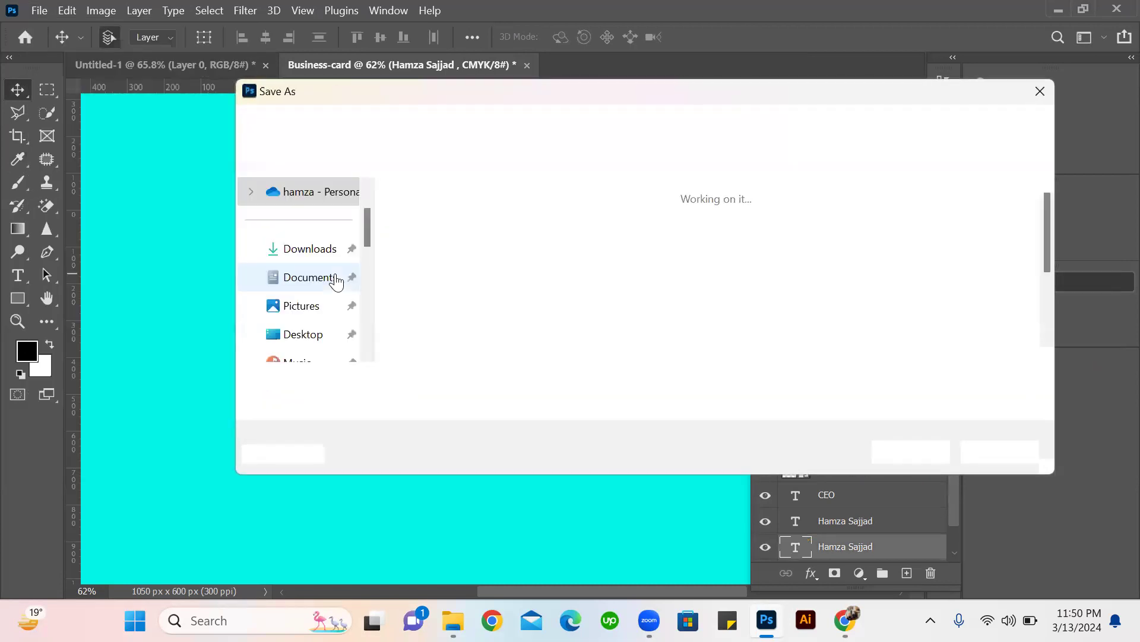
{"action": "left_click", "coordinate": [926, 459]}
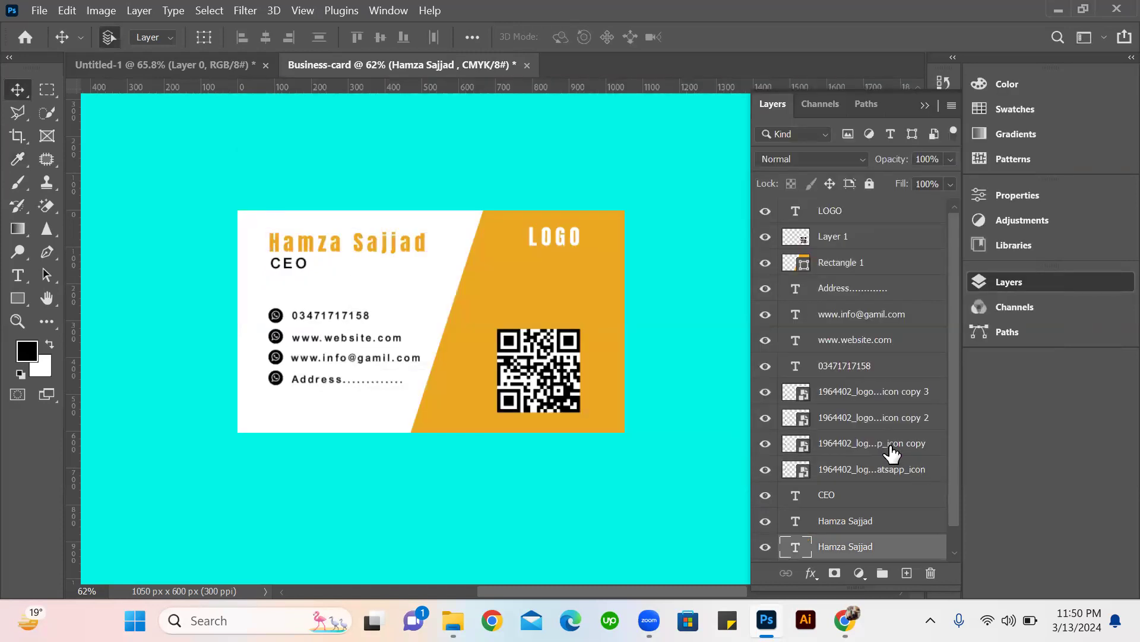
Open the exported Business-card.png from the desktop and inspect the card enlarged and at full view.
{"action": "left_click", "coordinate": [1052, 10]}
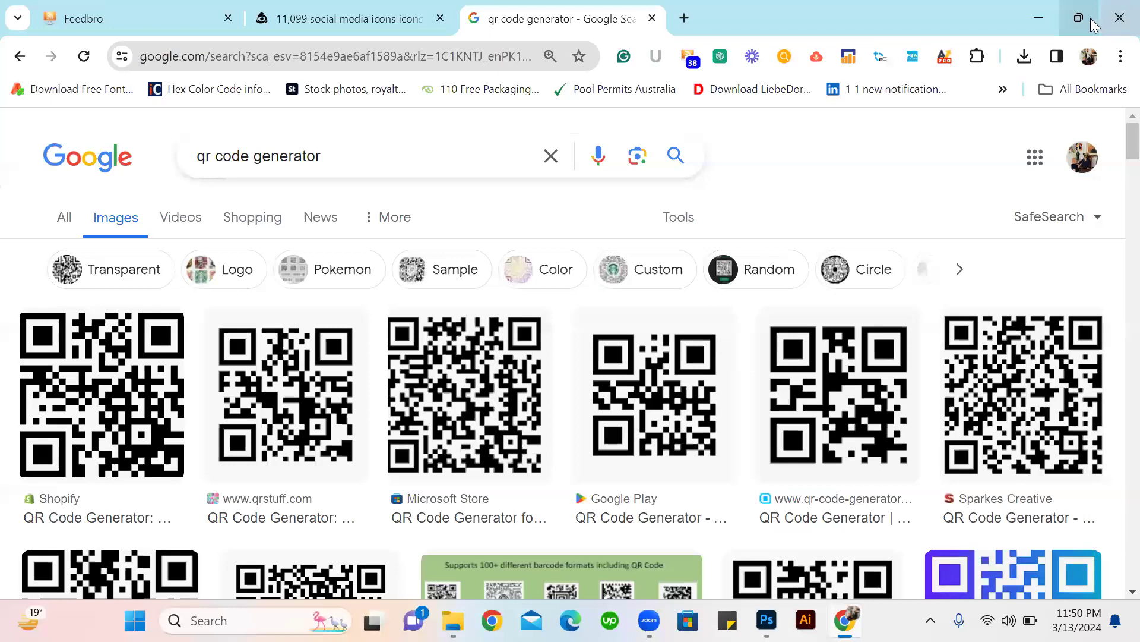
{"action": "left_click", "coordinate": [1040, 16]}
{"action": "key", "text": "alt+F4"}
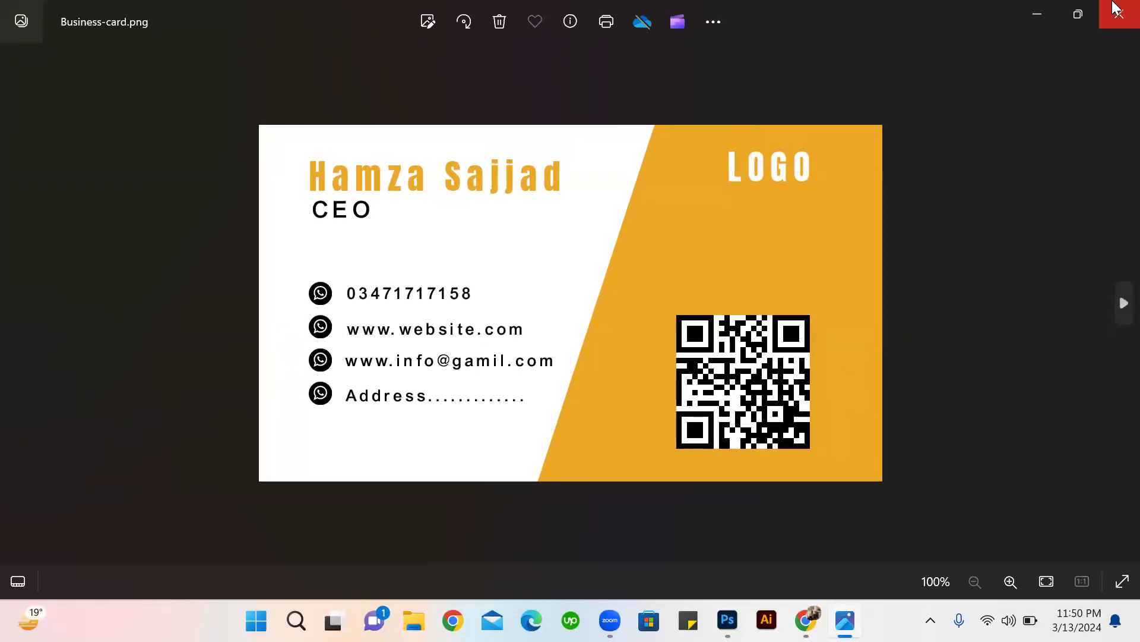
{"action": "left_click", "coordinate": [1111, 19]}
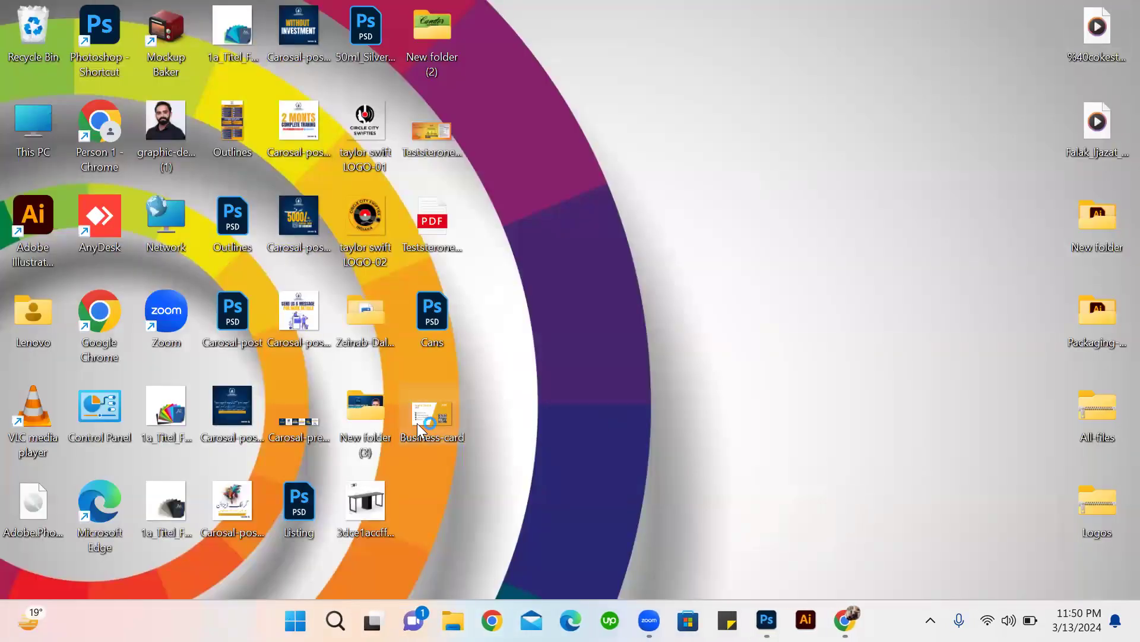
{"action": "double_click", "coordinate": [417, 423]}
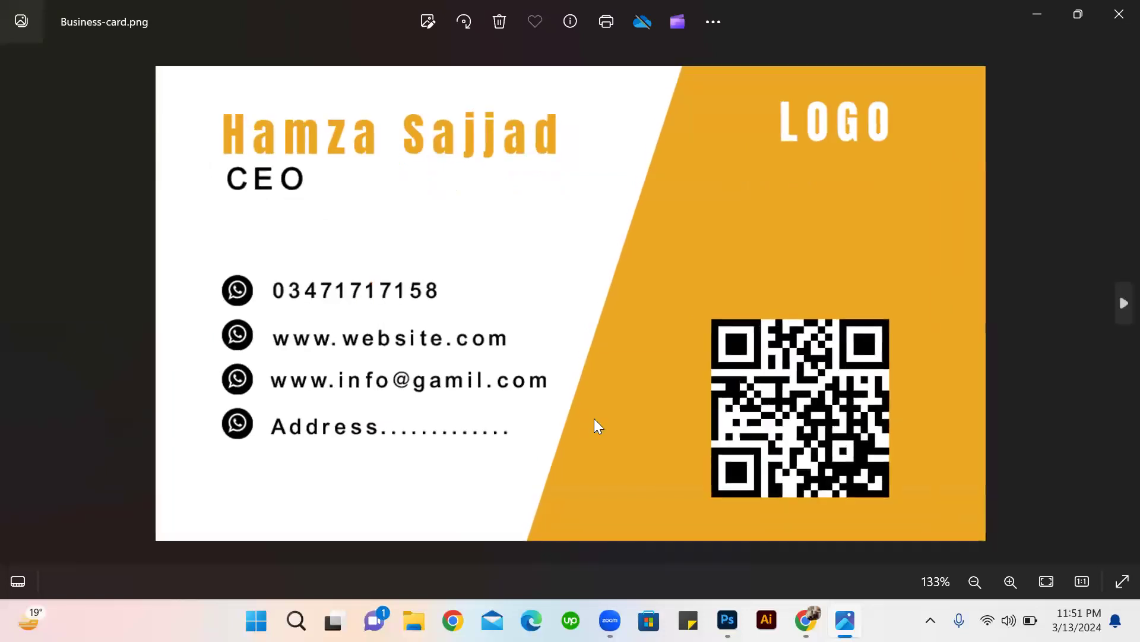
{"action": "scroll", "coordinate": [563, 483], "scroll_direction": "up", "scroll_amount": 2}
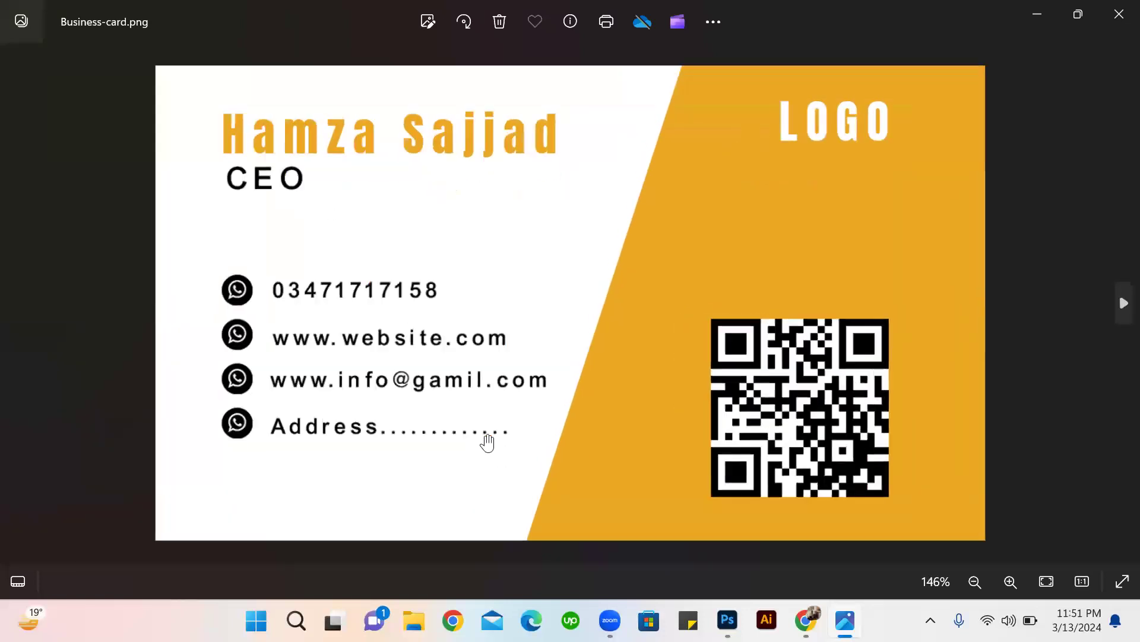
{"action": "scroll", "coordinate": [528, 411], "scroll_direction": "down", "scroll_amount": 3}
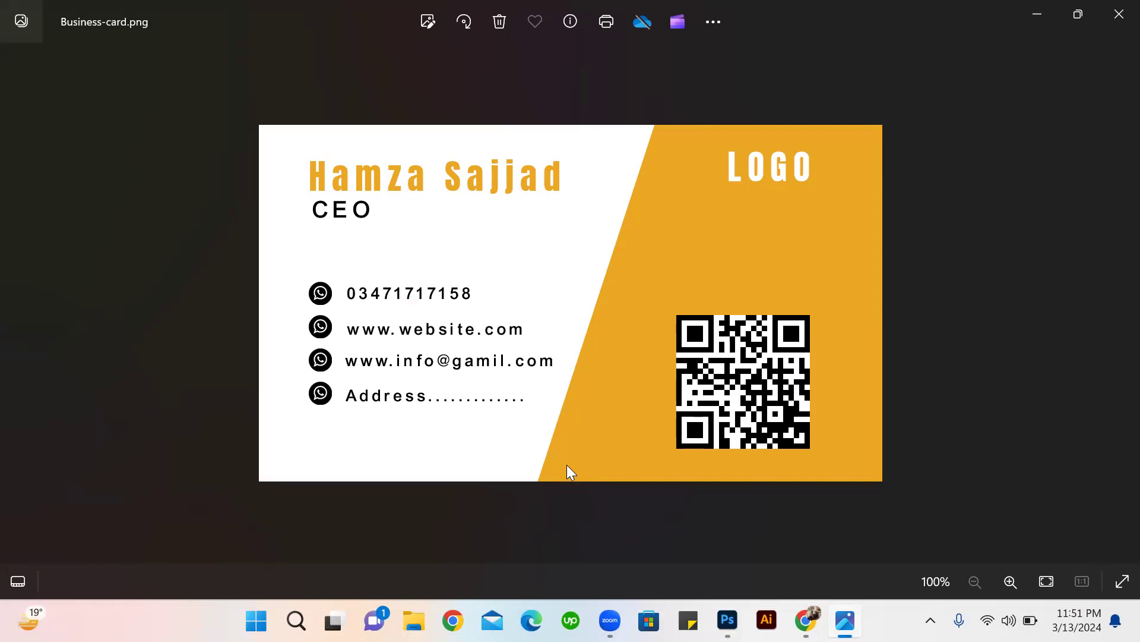
{"action": "left_click", "coordinate": [1118, 14]}
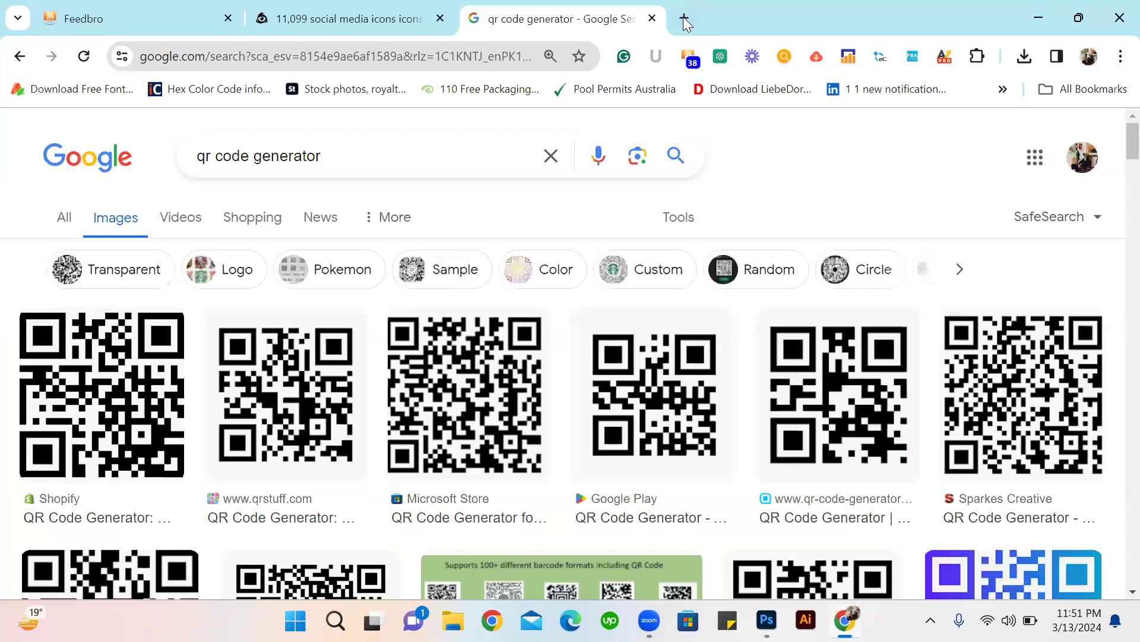
Search Google for "package mockups" in a new Chrome tab and open the pacagemockup.com website.
{"action": "left_click", "coordinate": [683, 17]}
{"action": "left_click", "coordinate": [576, 379]}
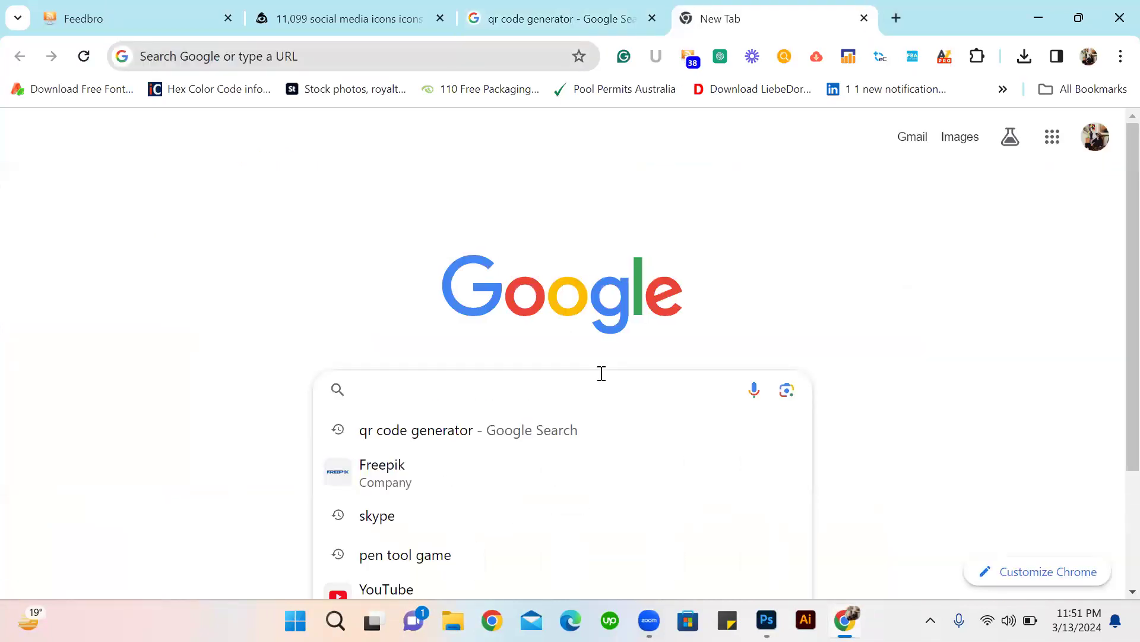
{"action": "type", "text": "package"}
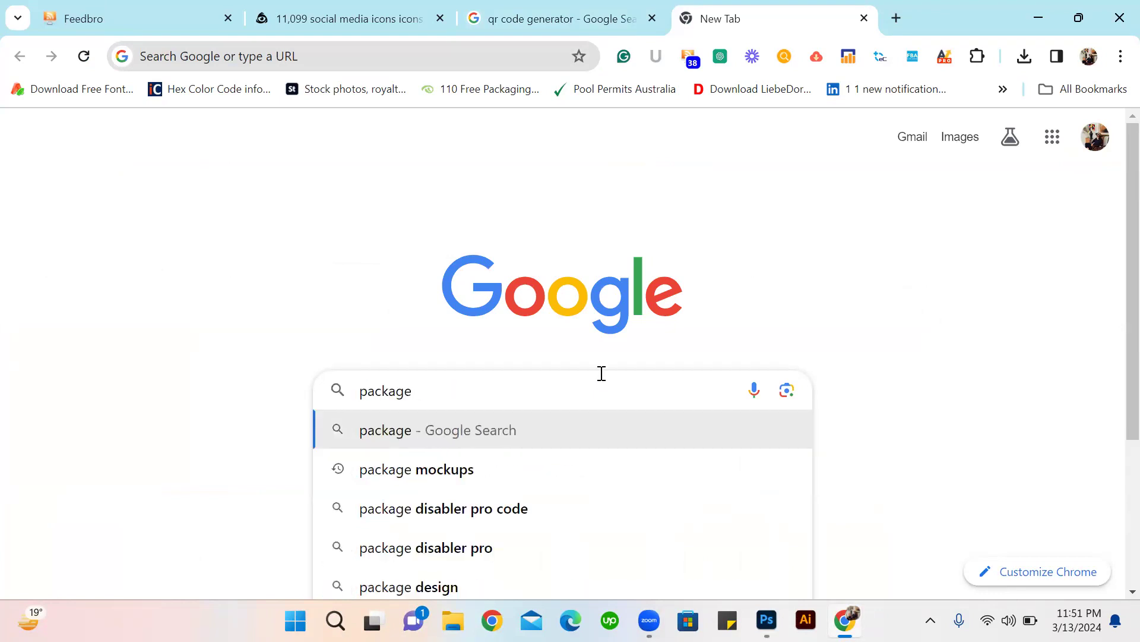
{"action": "left_click", "coordinate": [474, 473]}
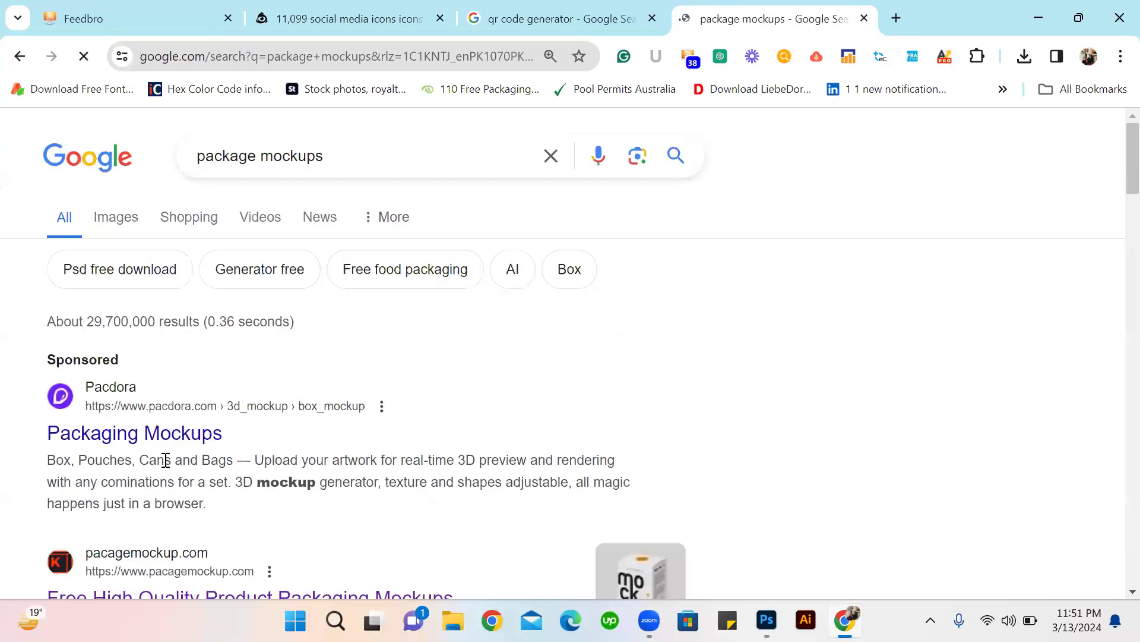
{"action": "scroll", "coordinate": [146, 424], "scroll_direction": "down", "scroll_amount": 3}
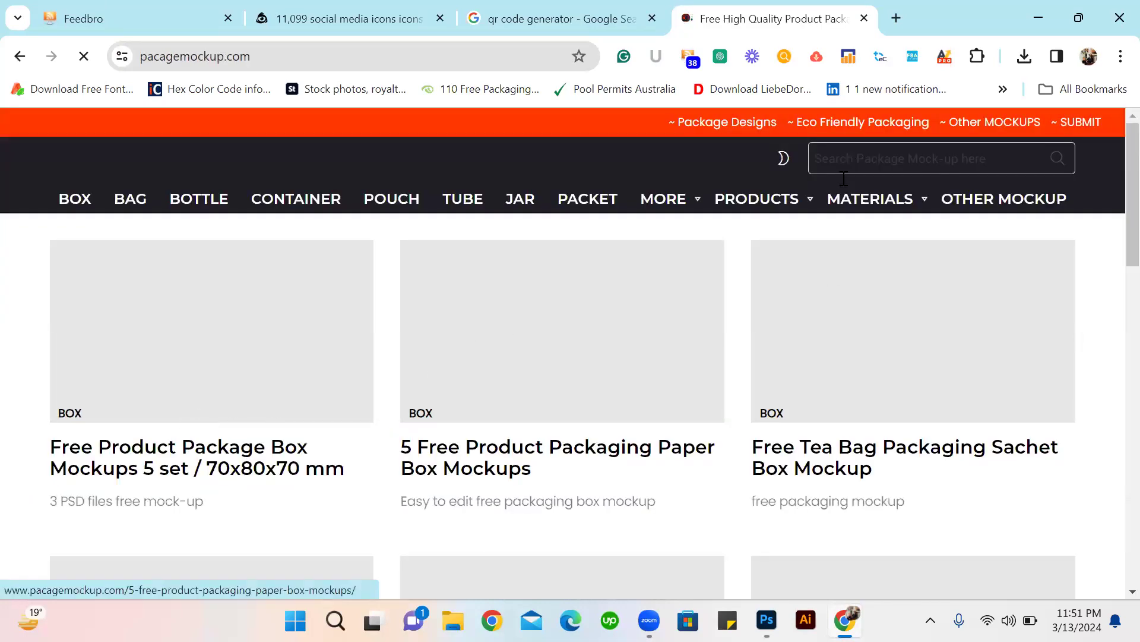
Search the mockup site for "business card mockups", look through the results and reload the page.
{"action": "left_click", "coordinate": [862, 173]}
{"action": "type", "text": "business card"}
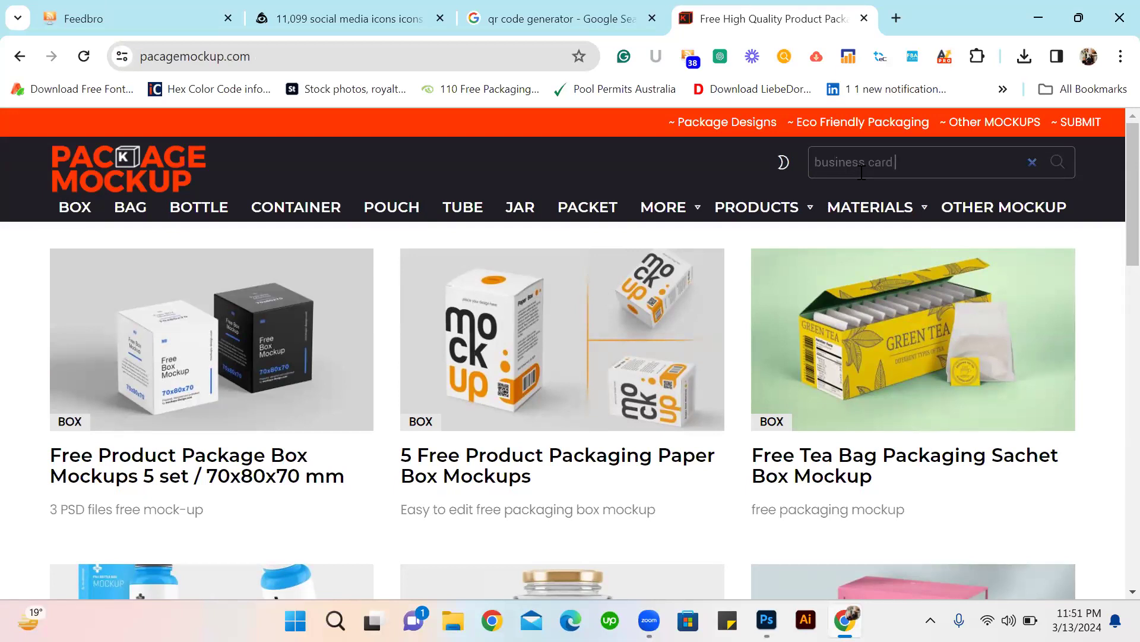
{"action": "key", "text": "Return"}
{"action": "scroll", "coordinate": [443, 478], "scroll_direction": "down", "scroll_amount": 1}
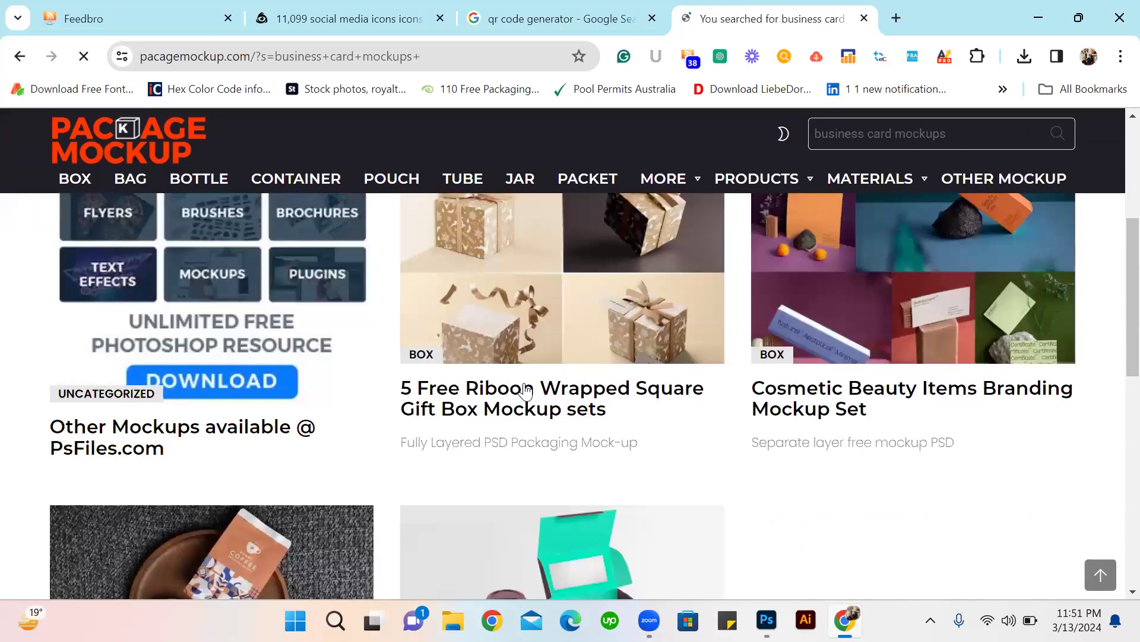
{"action": "scroll", "coordinate": [921, 332], "scroll_direction": "down", "scroll_amount": 5}
{"action": "scroll", "coordinate": [919, 315], "scroll_direction": "down", "scroll_amount": 5}
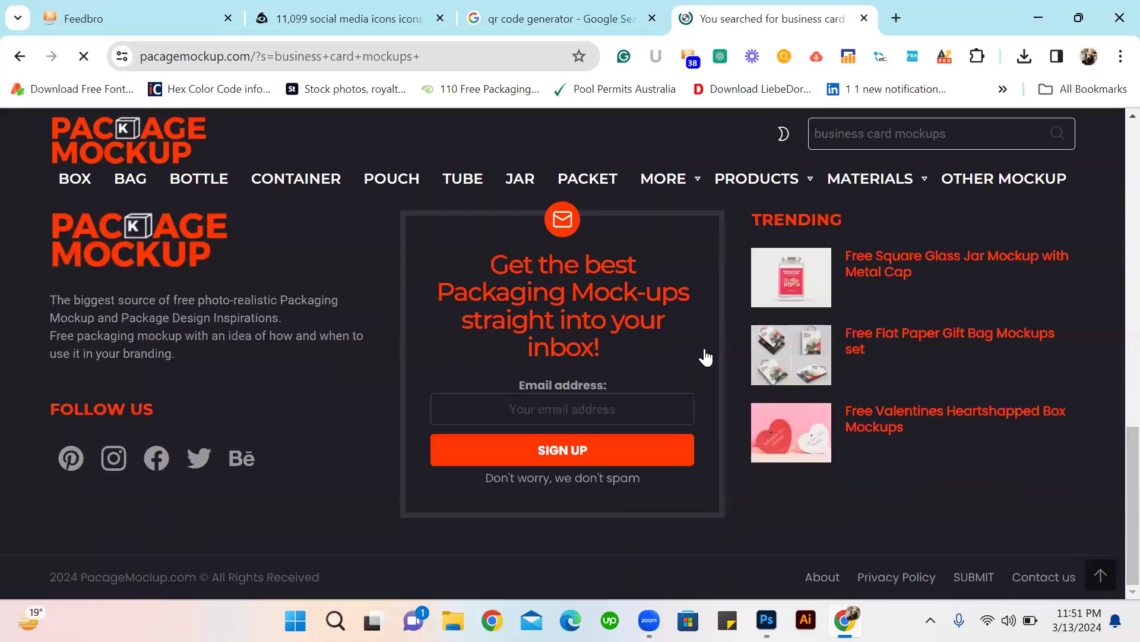
{"action": "scroll", "coordinate": [706, 356], "scroll_direction": "up", "scroll_amount": 13}
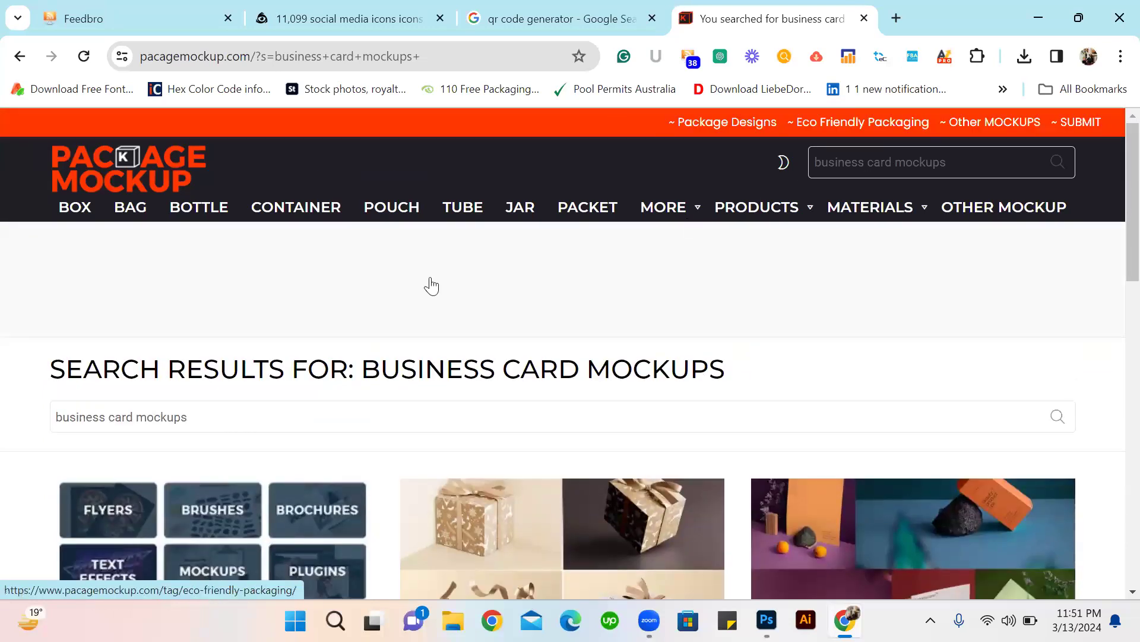
{"action": "scroll", "coordinate": [432, 286], "scroll_direction": "down", "scroll_amount": 9}
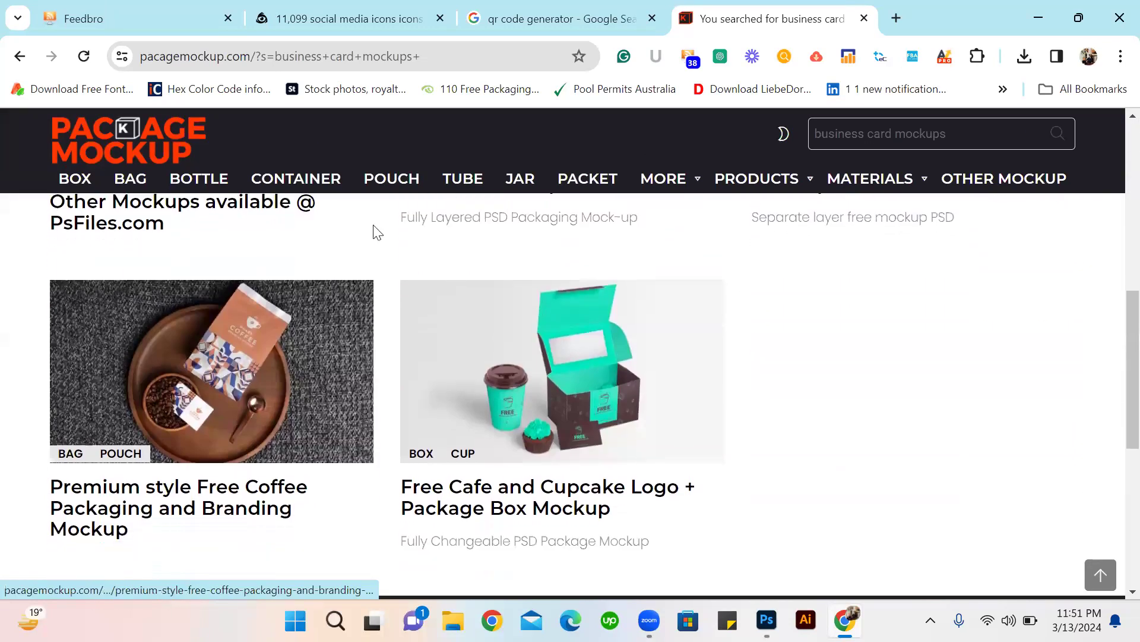
{"action": "scroll", "coordinate": [373, 231], "scroll_direction": "down", "scroll_amount": 2}
{"action": "left_click", "coordinate": [84, 56]}
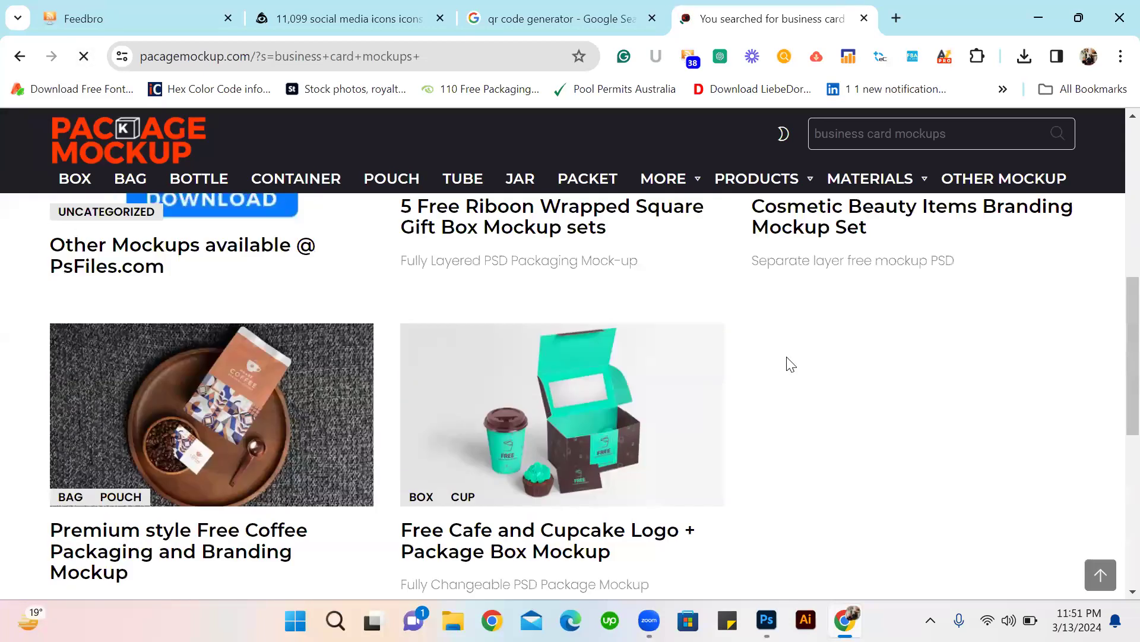
Look through the business card mockup results, open a blank browser tab, and close the advertisement covering the results page.
{"action": "scroll", "coordinate": [743, 294], "scroll_direction": "up", "scroll_amount": 8}
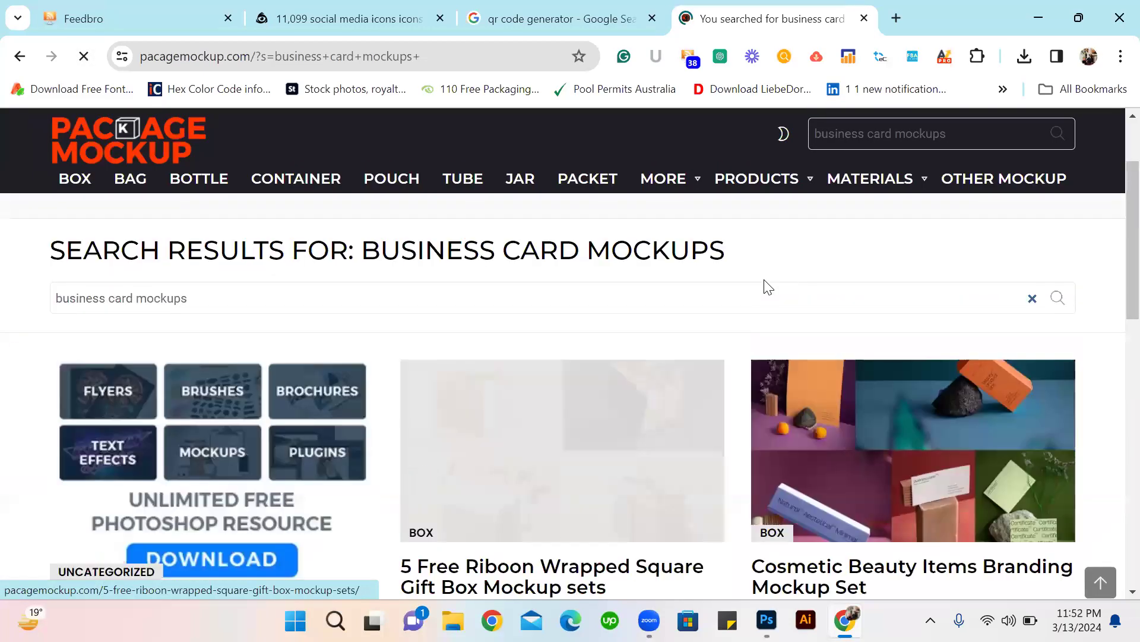
{"action": "scroll", "coordinate": [758, 249], "scroll_direction": "down", "scroll_amount": 3}
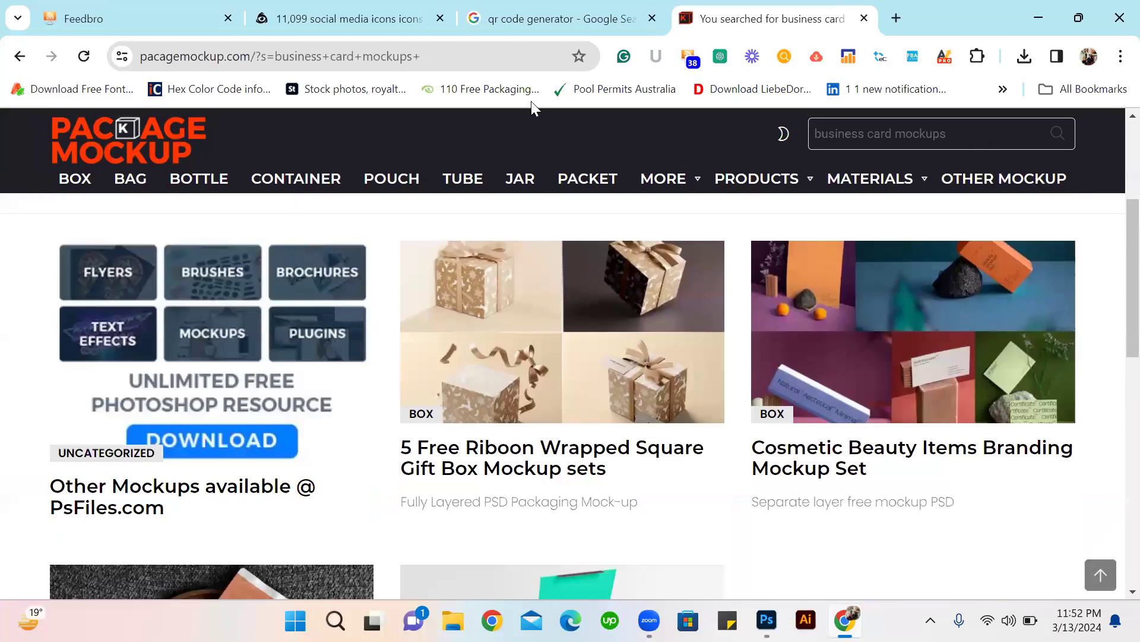
{"action": "left_click", "coordinate": [895, 18]}
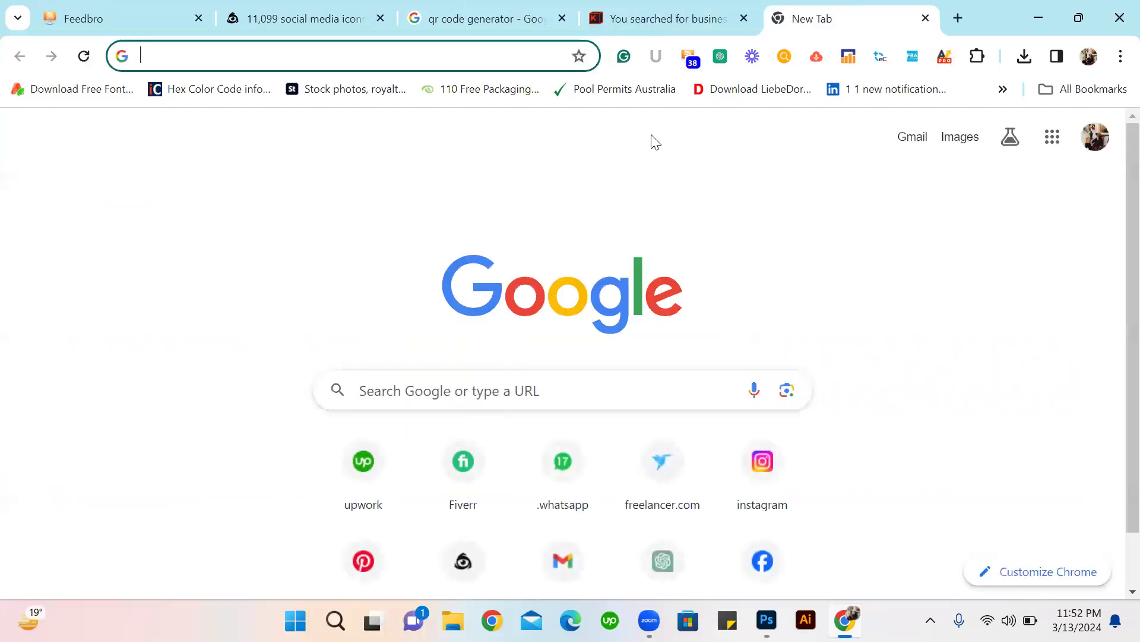
{"action": "left_click", "coordinate": [686, 21]}
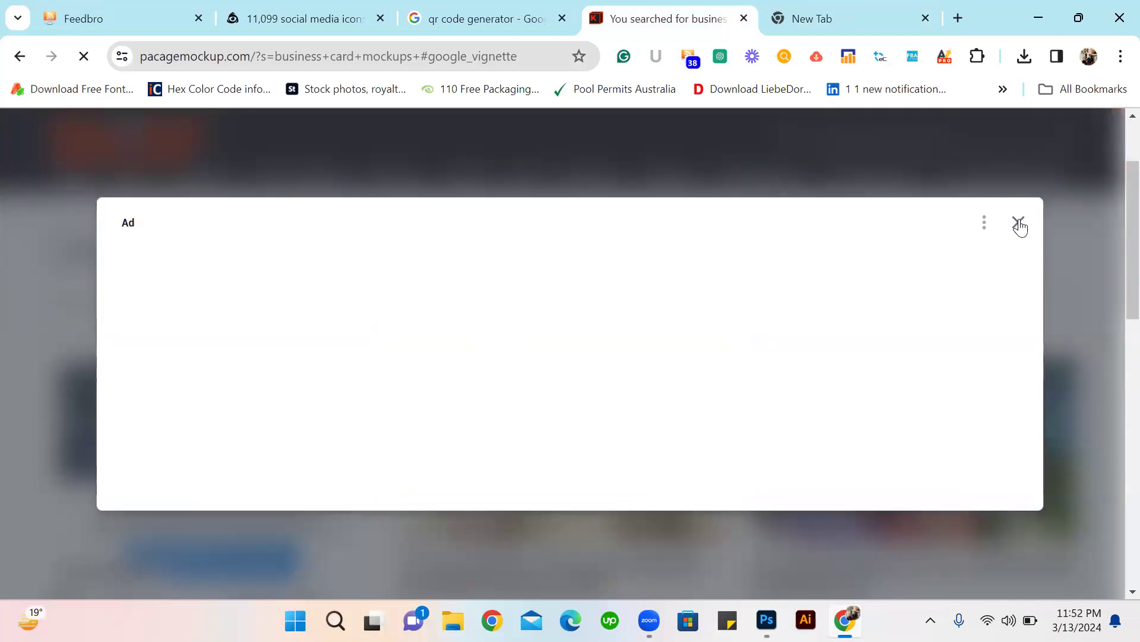
{"action": "left_click", "coordinate": [495, 17]}
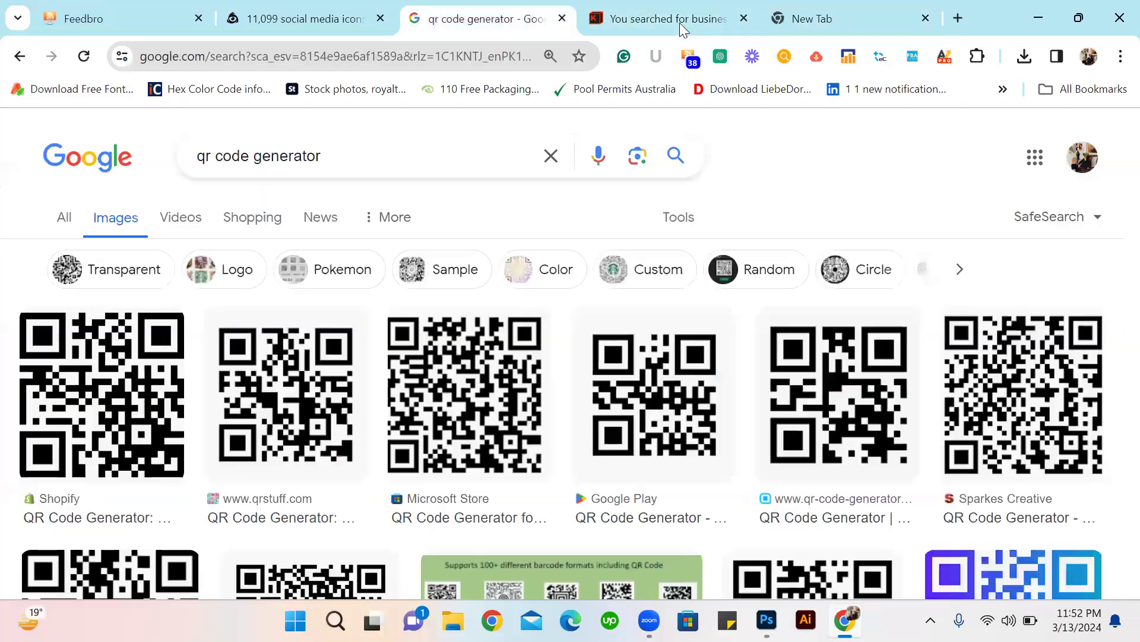
{"action": "key", "text": "ctrl+Tab"}
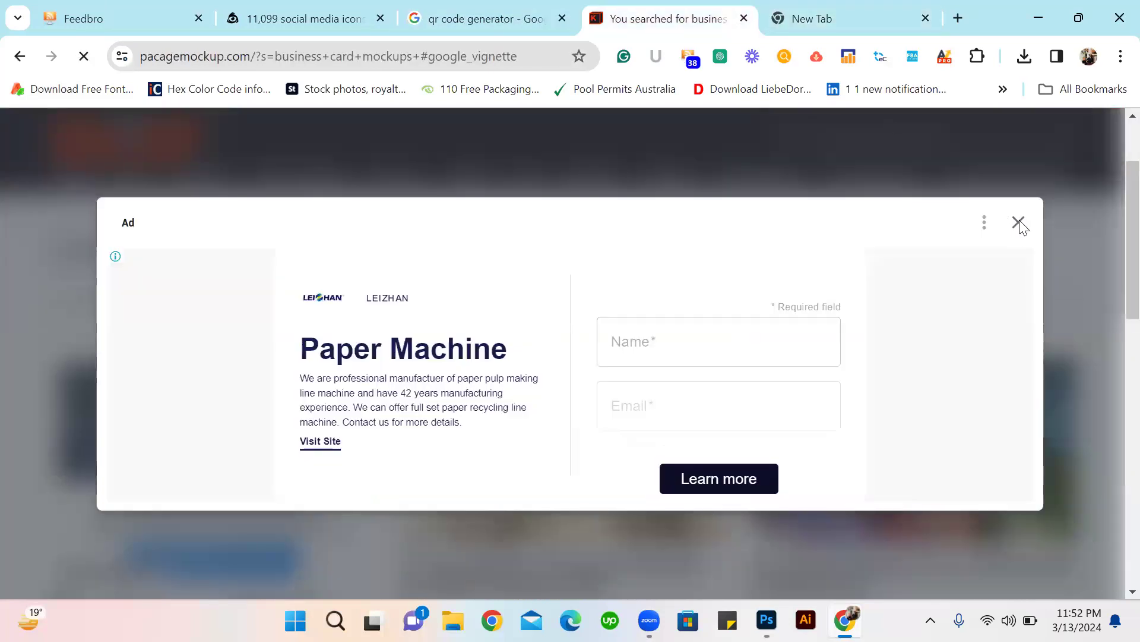
{"action": "left_click", "coordinate": [1018, 223]}
{"action": "scroll", "coordinate": [675, 407], "scroll_direction": "down", "scroll_amount": 8}
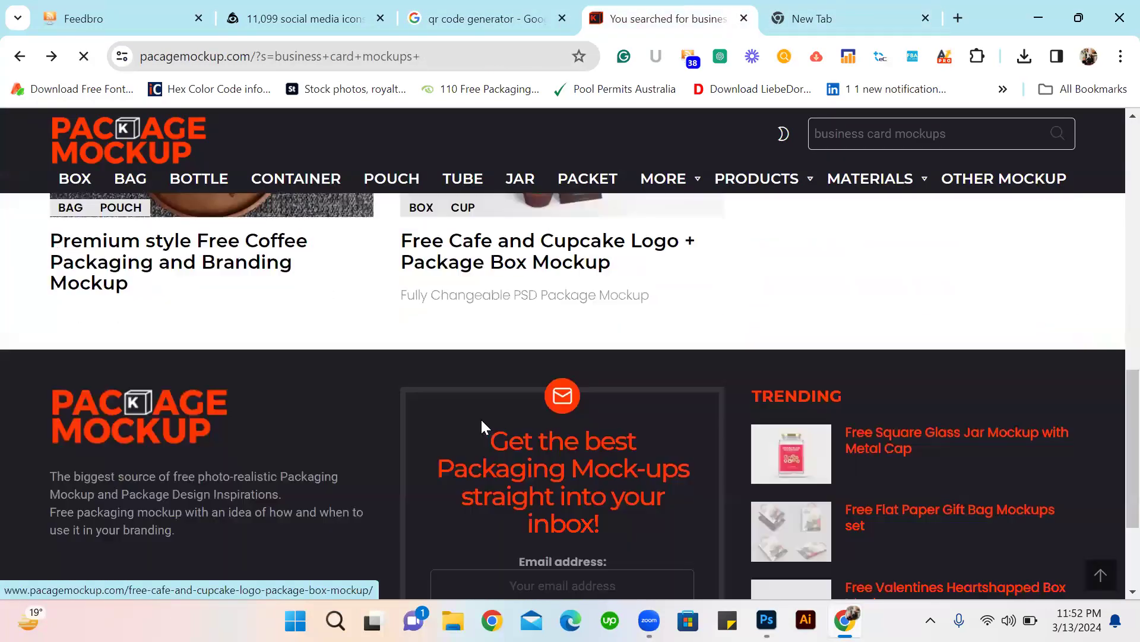
{"action": "scroll", "coordinate": [480, 419], "scroll_direction": "up", "scroll_amount": 10}
{"action": "scroll", "coordinate": [398, 361], "scroll_direction": "down", "scroll_amount": 2}
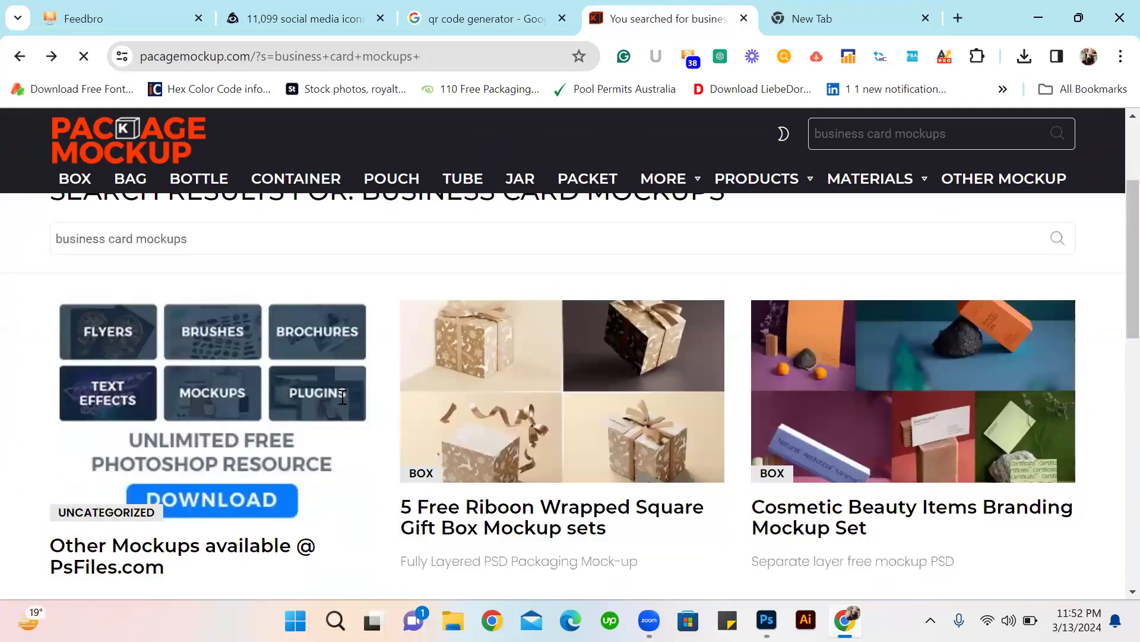
Return to the mockup site's home page and browse its listed packaging mockups.
{"action": "left_click", "coordinate": [19, 56]}
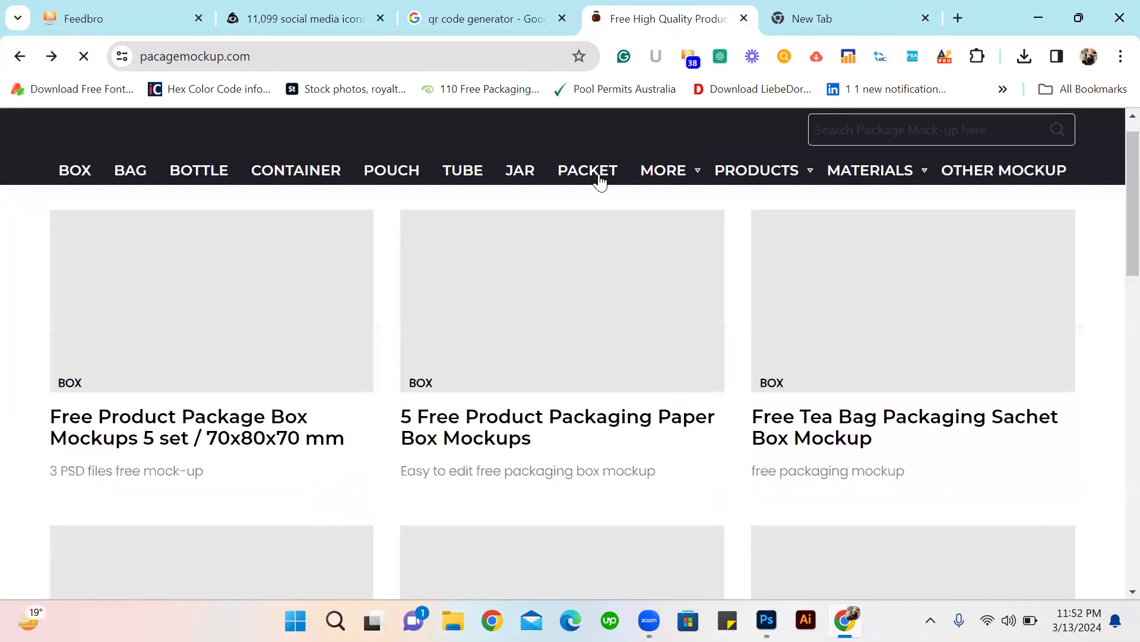
{"action": "scroll", "coordinate": [585, 407], "scroll_direction": "down", "scroll_amount": 14}
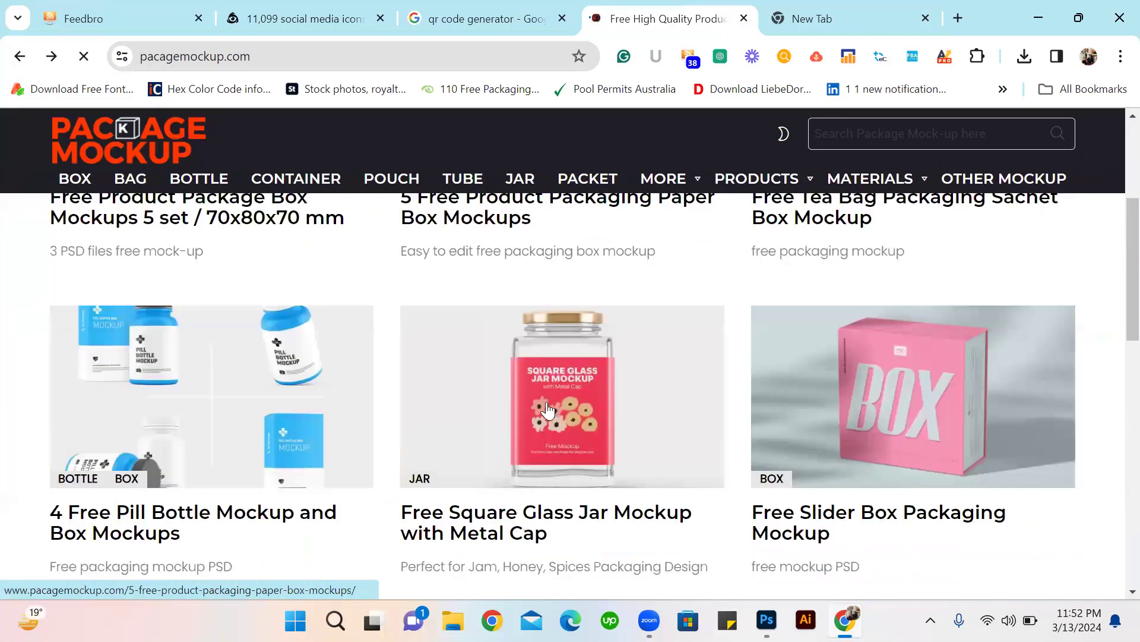
{"action": "scroll", "coordinate": [410, 453], "scroll_direction": "down", "scroll_amount": 5}
{"action": "scroll", "coordinate": [675, 446], "scroll_direction": "up", "scroll_amount": 20}
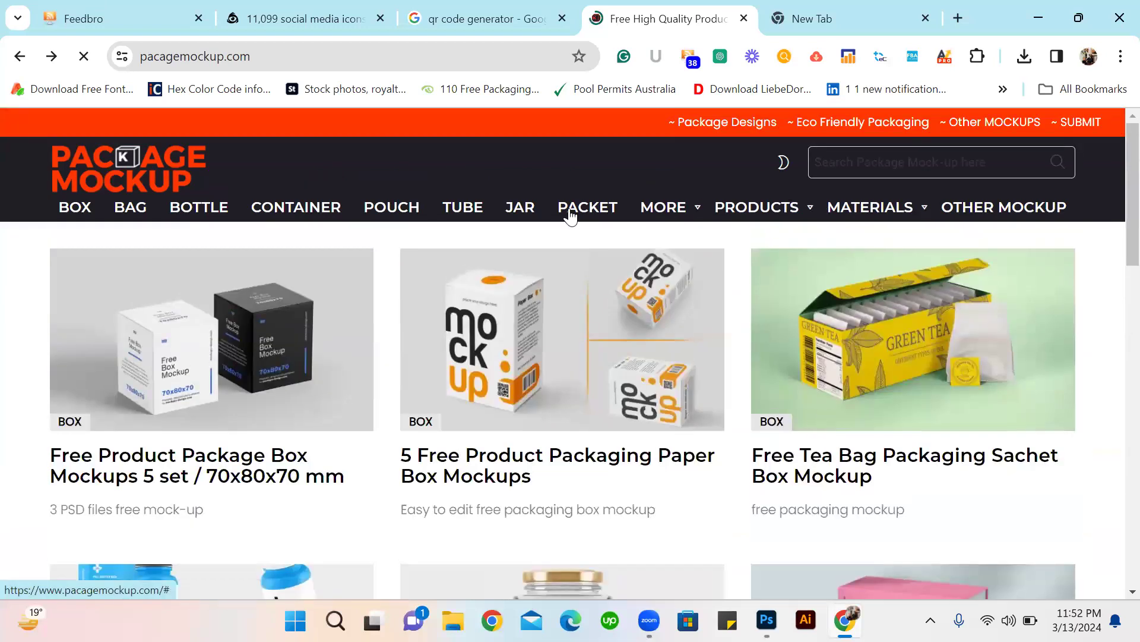
Search the mockup site for "card mockups" and look through the results for a business card design.
{"action": "left_click", "coordinate": [883, 161]}
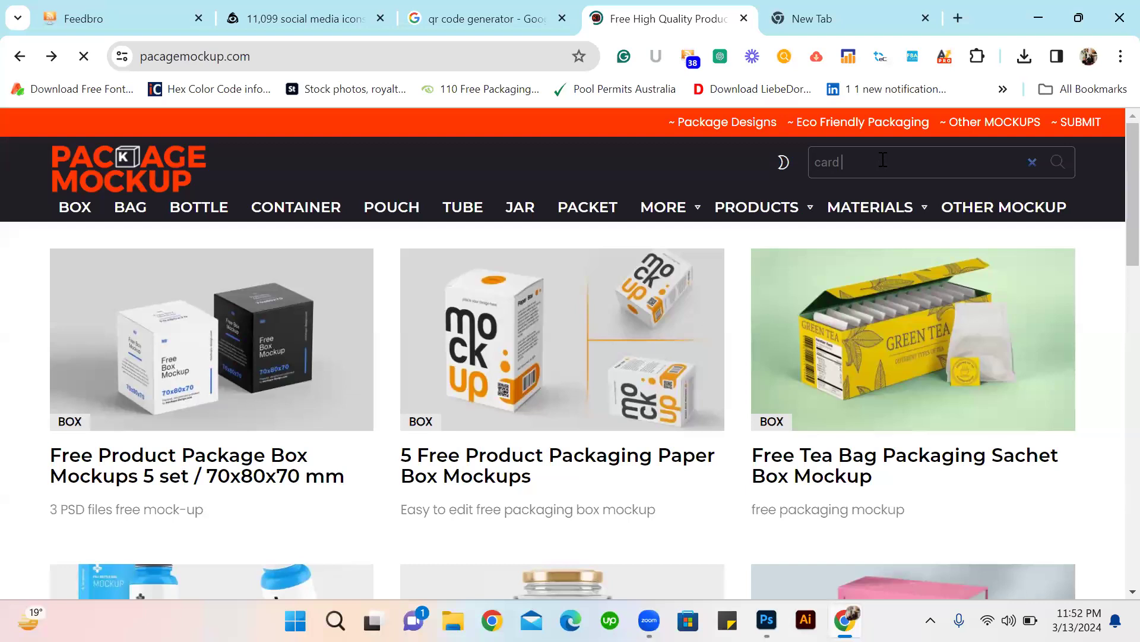
{"action": "type", "text": "card mock"}
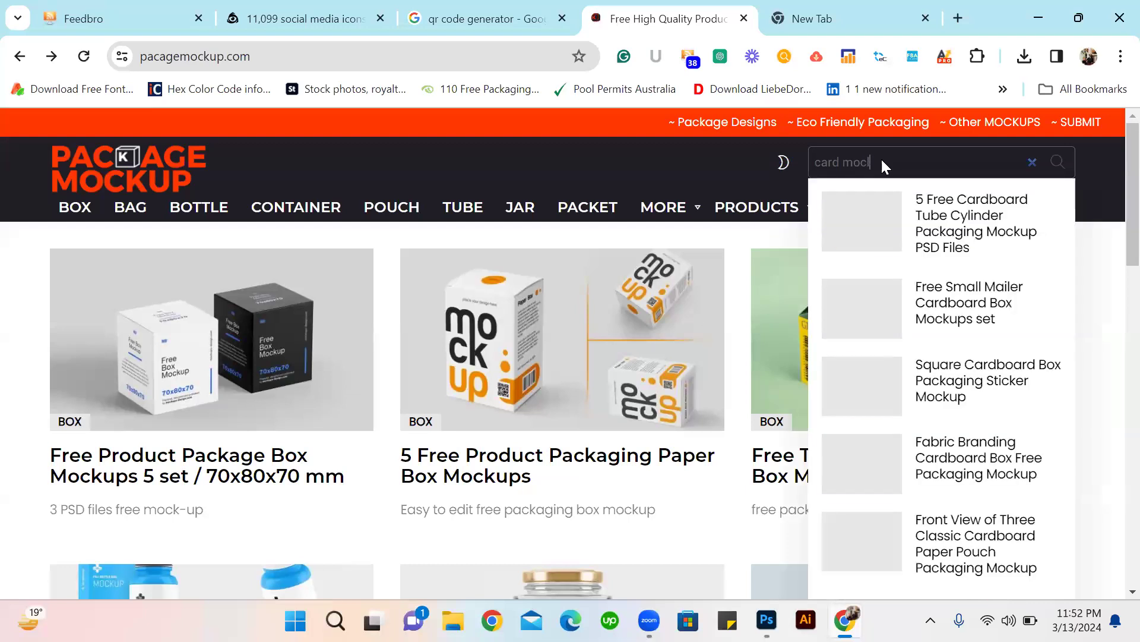
{"action": "type", "text": "ups"}
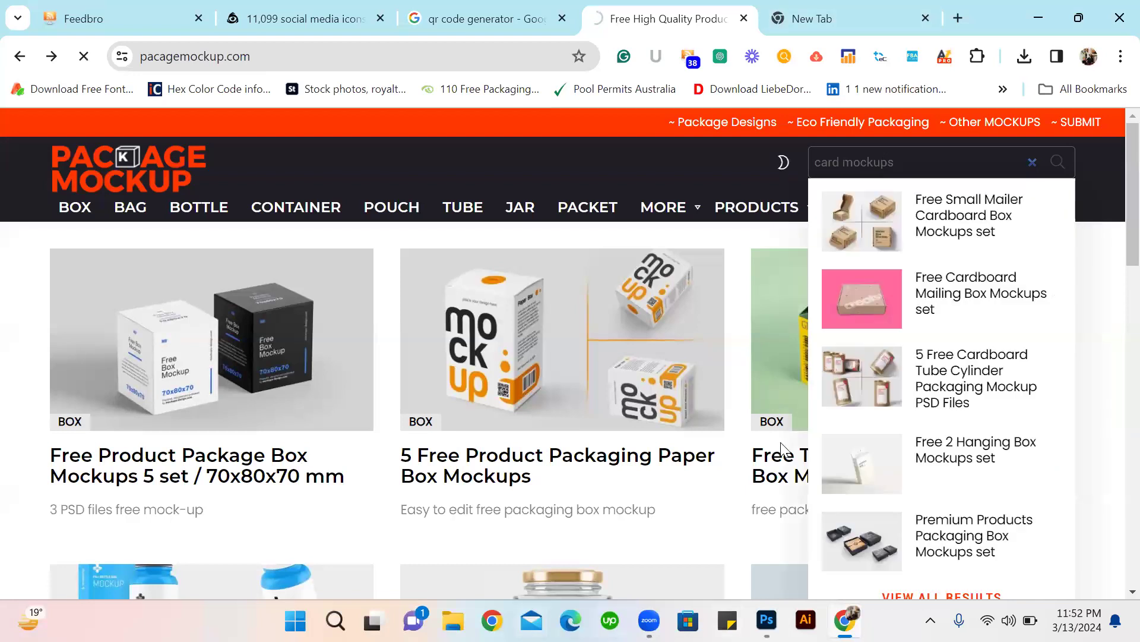
{"action": "scroll", "coordinate": [776, 354], "scroll_direction": "down", "scroll_amount": 6}
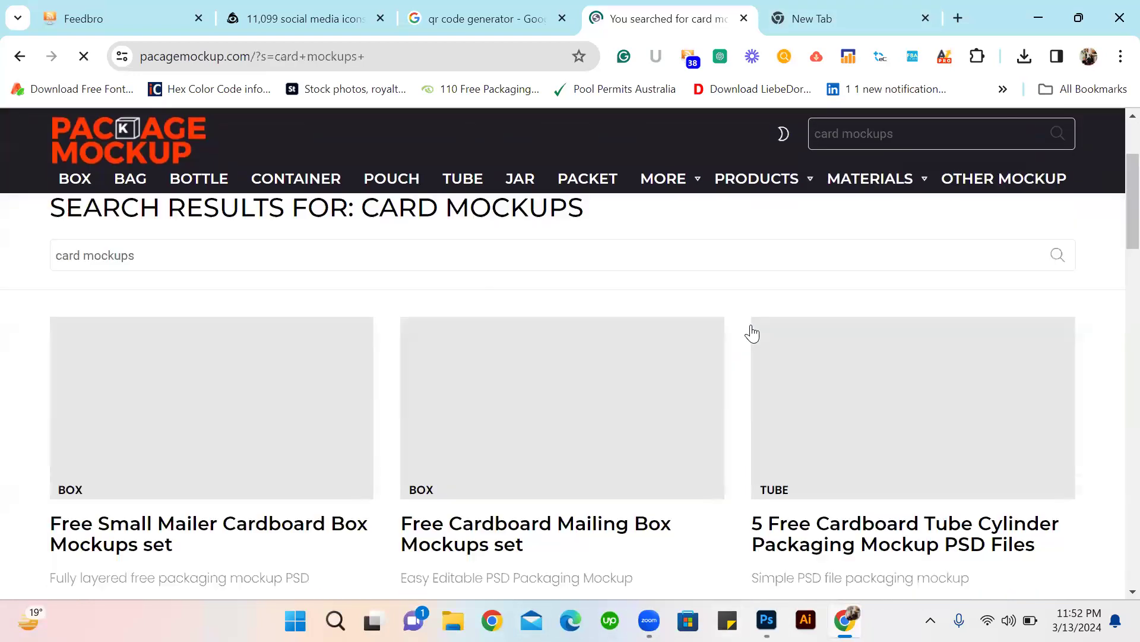
{"action": "scroll", "coordinate": [473, 407], "scroll_direction": "down", "scroll_amount": 15}
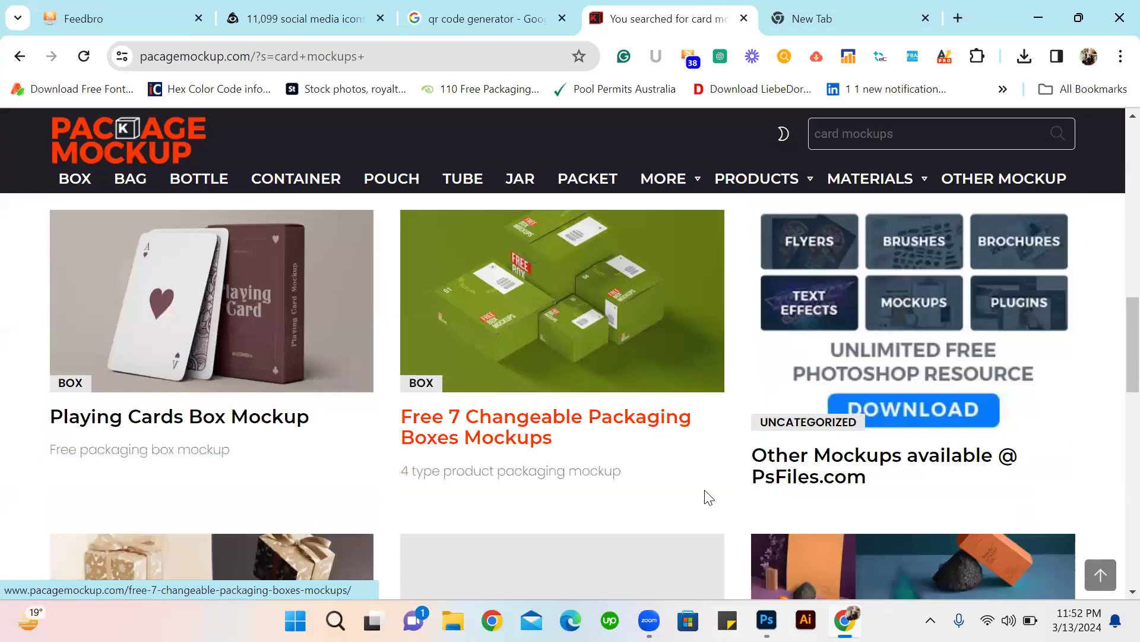
{"action": "scroll", "coordinate": [237, 383], "scroll_direction": "down", "scroll_amount": 5}
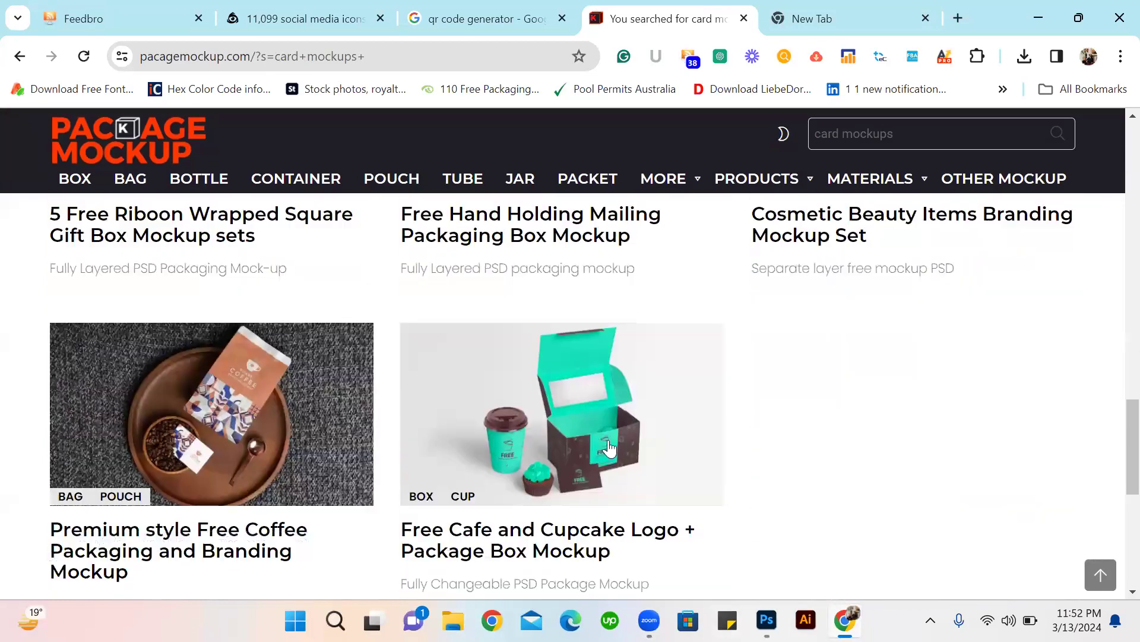
{"action": "scroll", "coordinate": [263, 347], "scroll_direction": "up", "scroll_amount": 15}
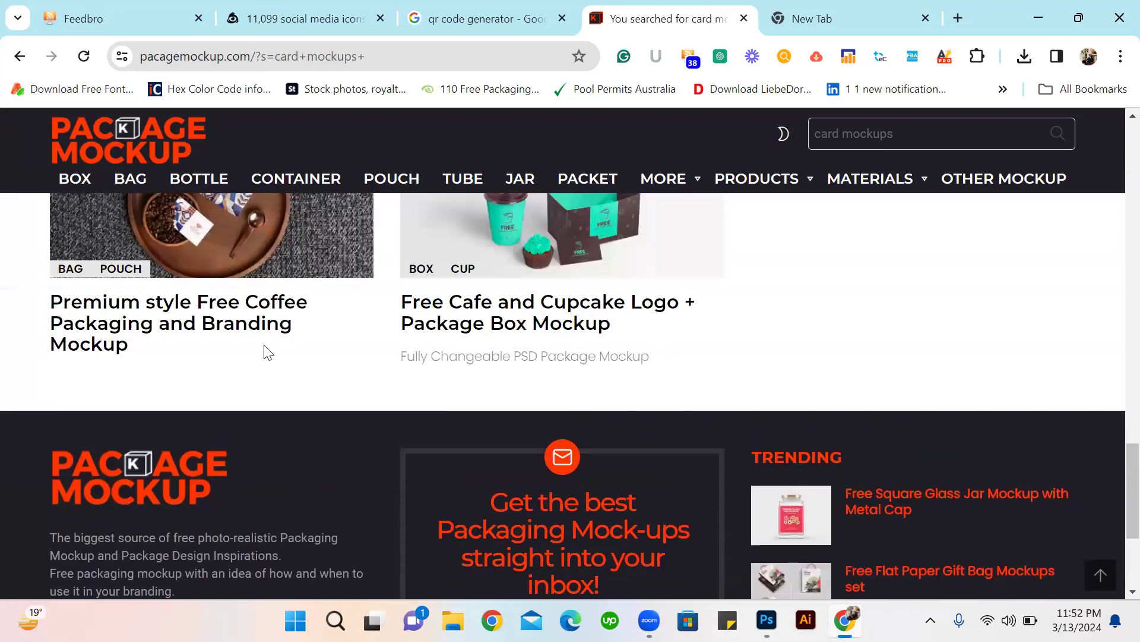
{"action": "scroll", "coordinate": [478, 461], "scroll_direction": "down", "scroll_amount": 5}
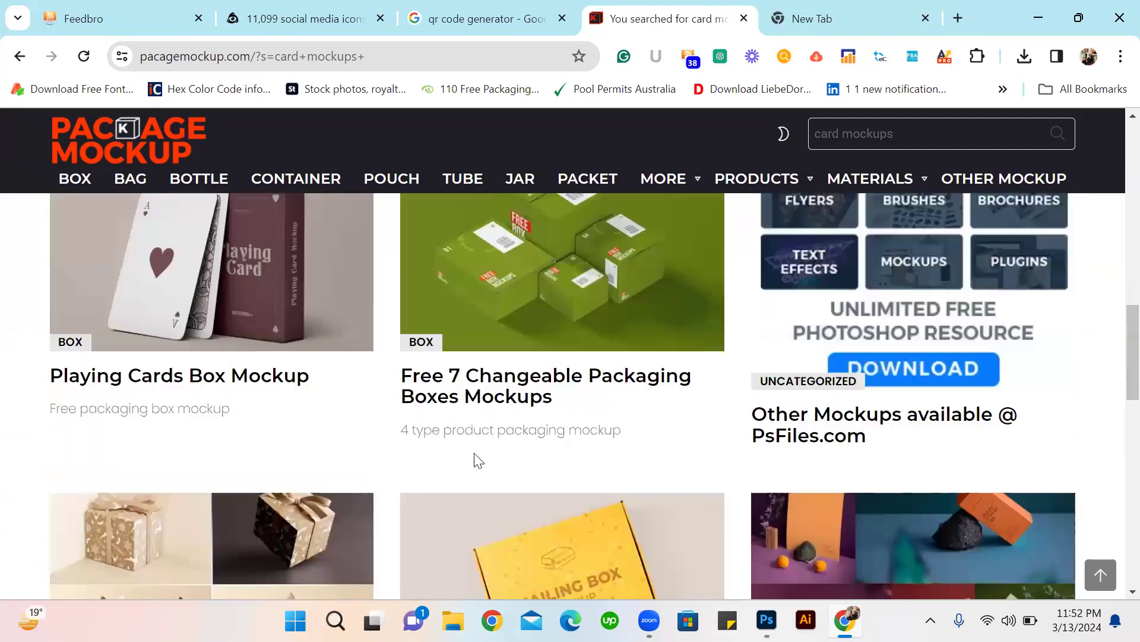
{"action": "scroll", "coordinate": [743, 407], "scroll_direction": "up", "scroll_amount": 6}
{"action": "scroll", "coordinate": [543, 410], "scroll_direction": "down", "scroll_amount": 4}
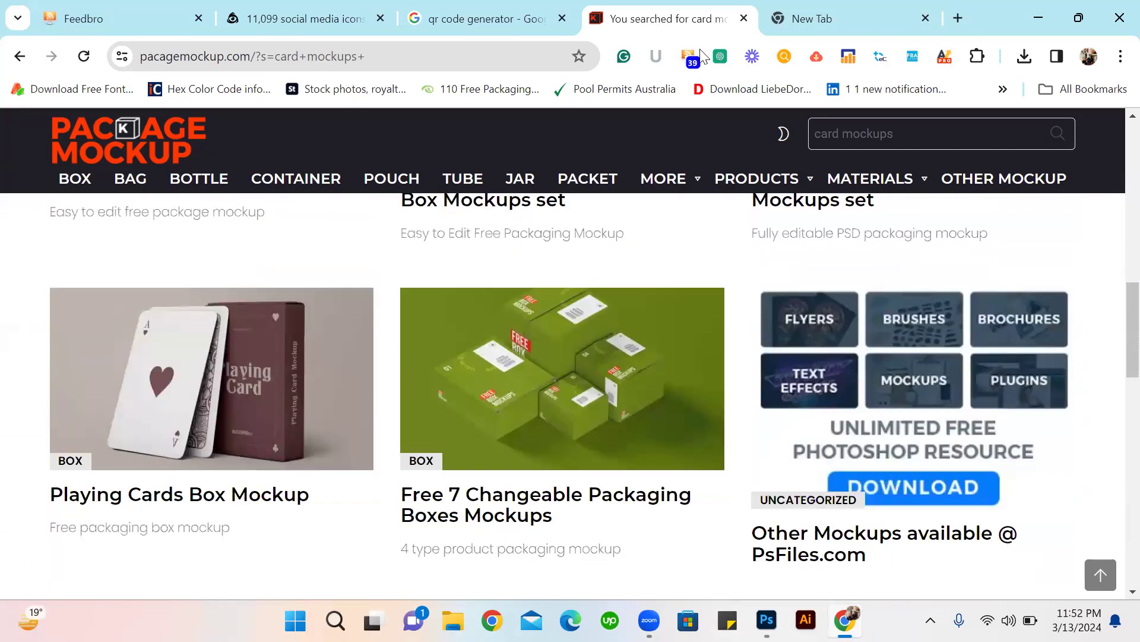
Find Freepik through Google in the blank browser tab and open the freepik.com website.
{"action": "left_click", "coordinate": [834, 17]}
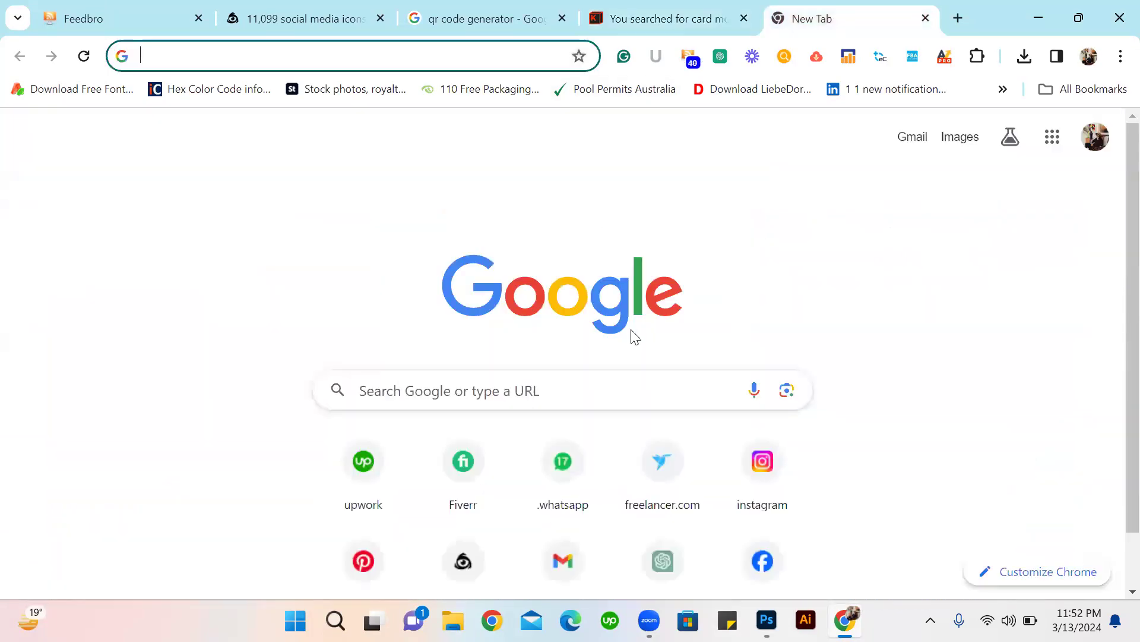
{"action": "left_click", "coordinate": [356, 393]}
{"action": "left_click", "coordinate": [380, 492]}
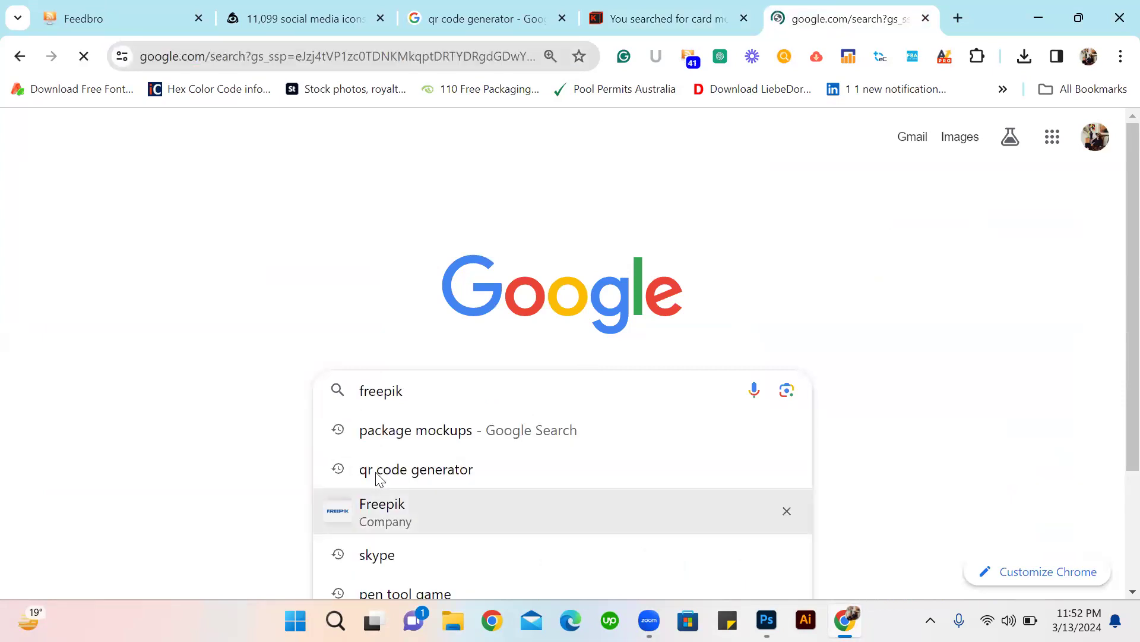
{"action": "left_click", "coordinate": [212, 354]}
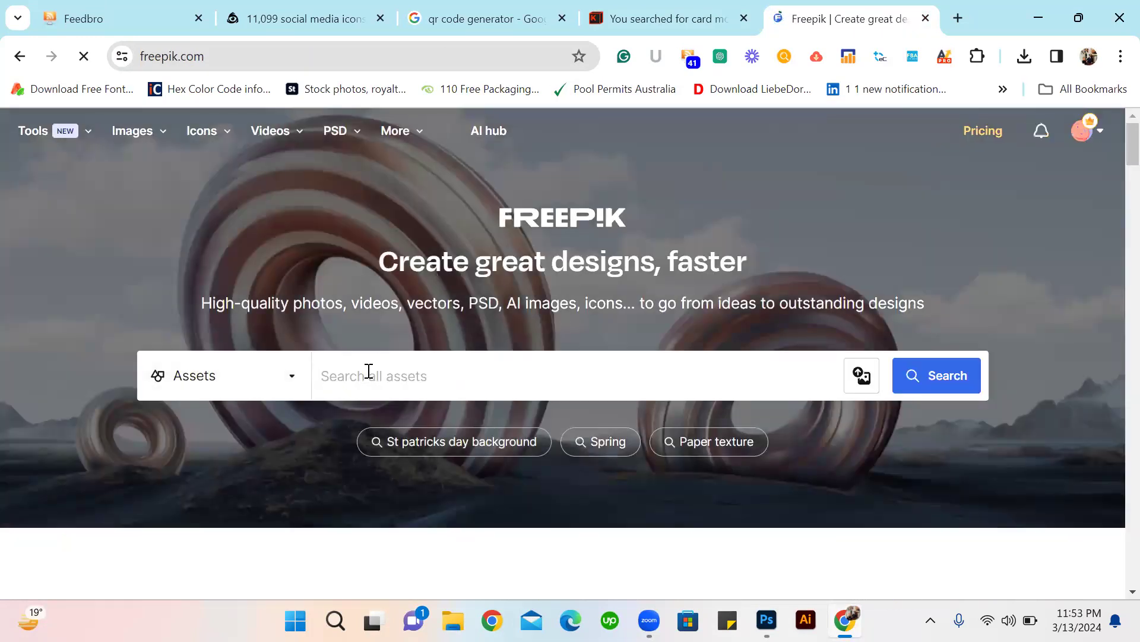
Search Freepik for "business card mockups" and limit the results to PSD files.
{"action": "left_click", "coordinate": [368, 372]}
{"action": "type", "text": "business card mockups"}
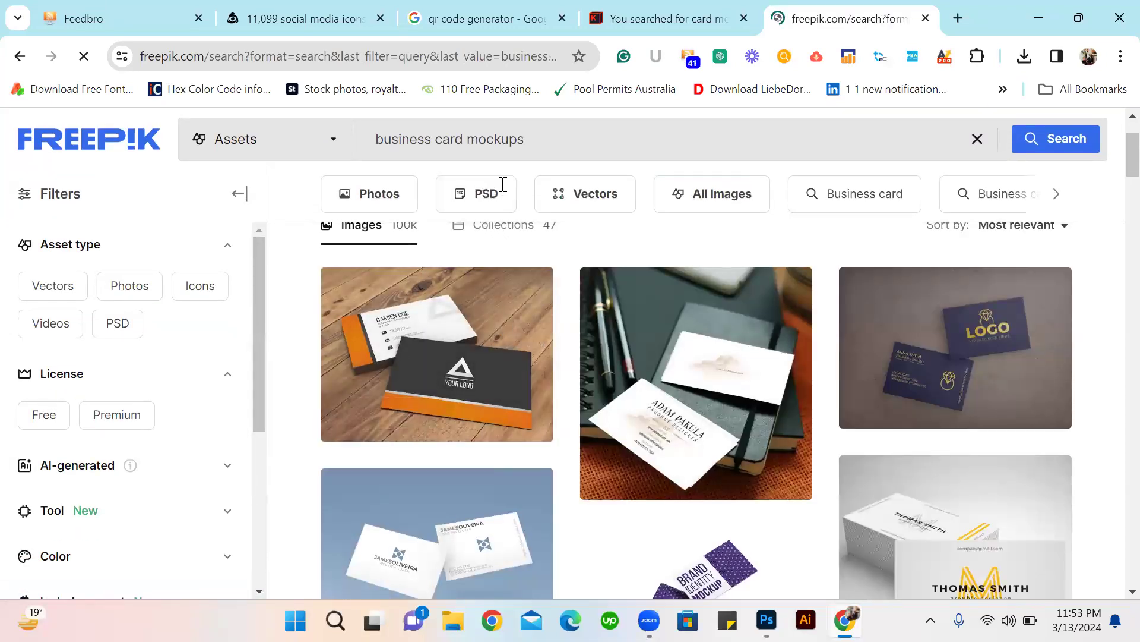
{"action": "left_click", "coordinate": [503, 189]}
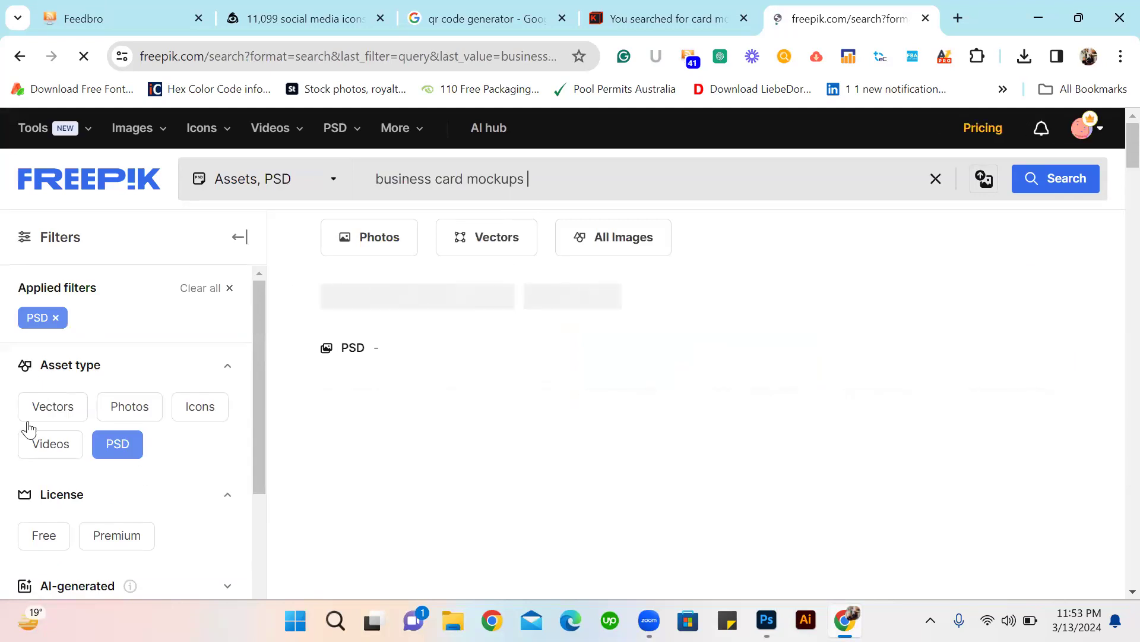
Download the PSD mockup showing two white business cards on a dark notebook, and close its preview.
{"action": "scroll", "coordinate": [352, 436], "scroll_direction": "down", "scroll_amount": 4}
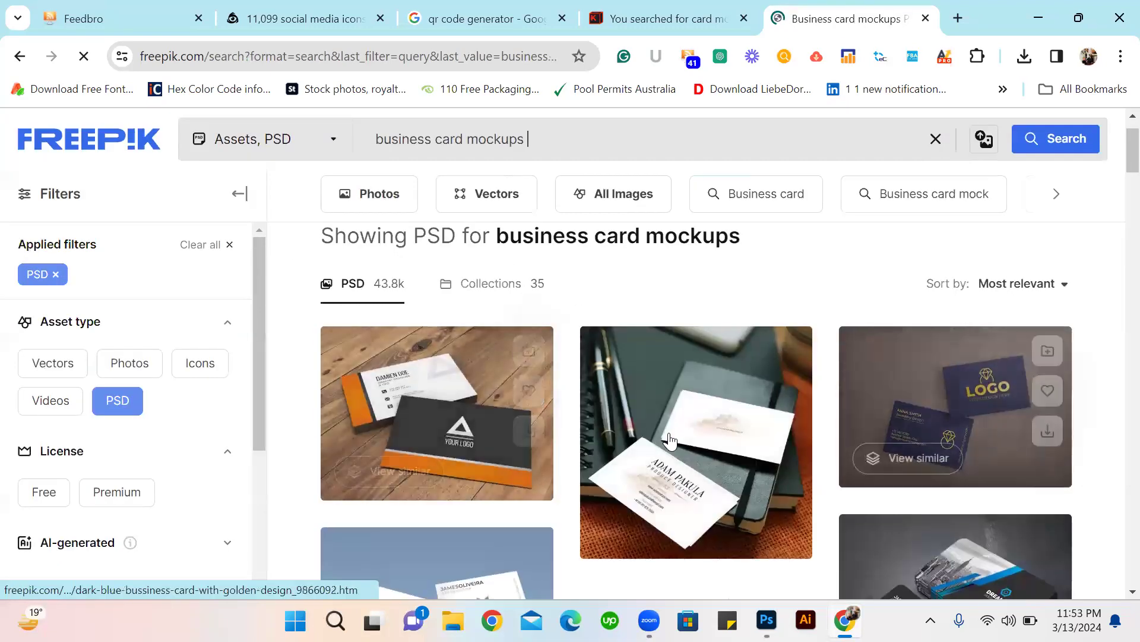
{"action": "scroll", "coordinate": [509, 416], "scroll_direction": "down", "scroll_amount": 4}
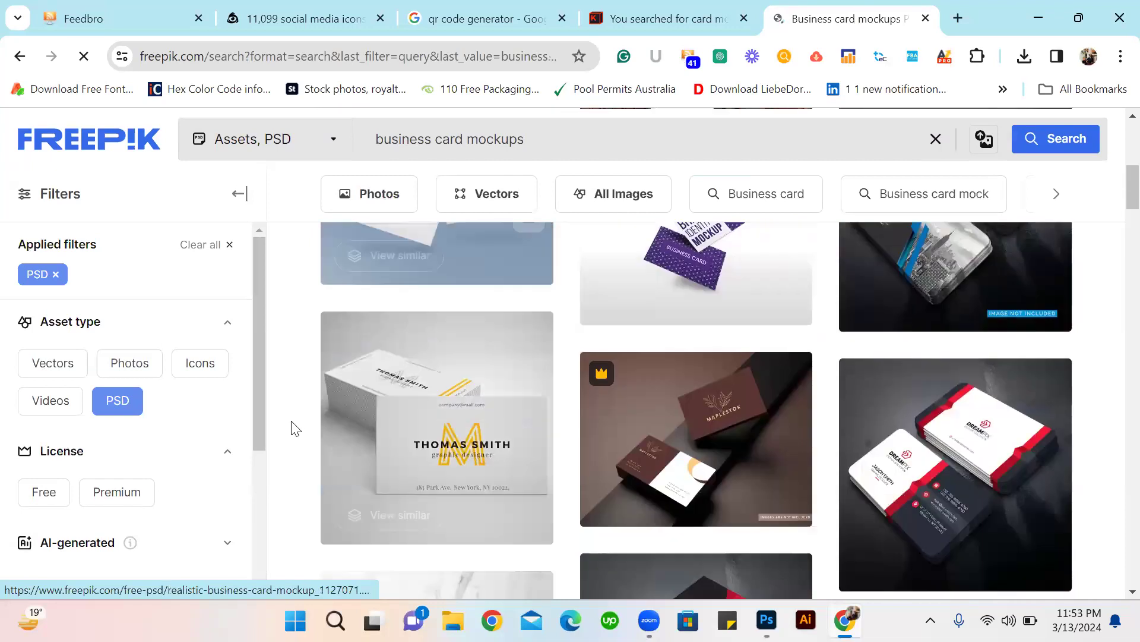
{"action": "scroll", "coordinate": [684, 392], "scroll_direction": "up", "scroll_amount": 8}
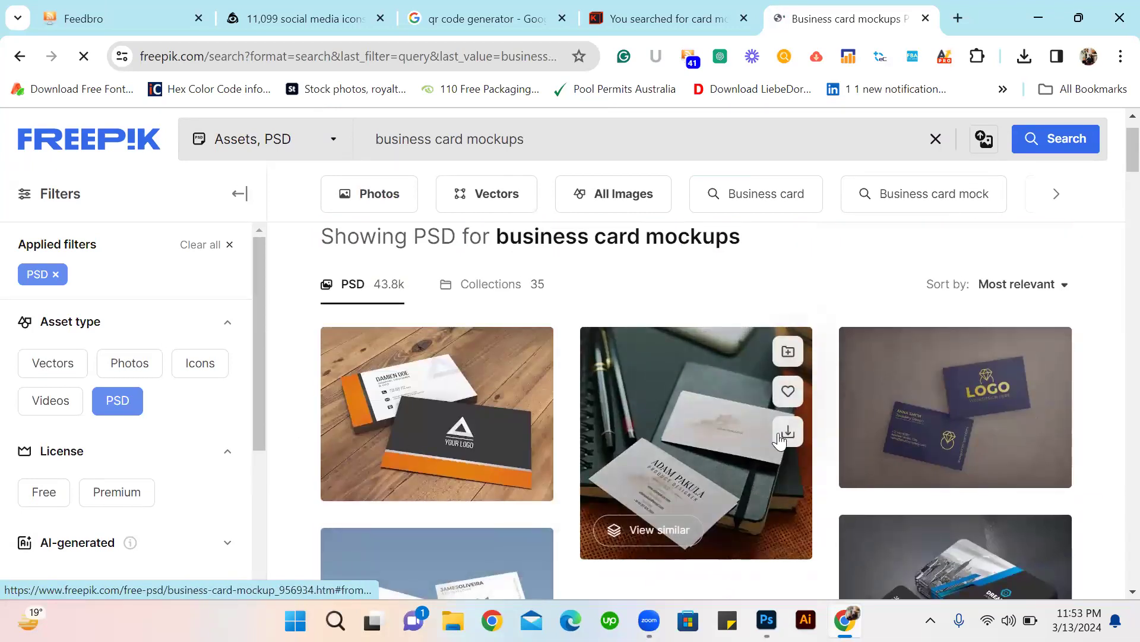
{"action": "scroll", "coordinate": [672, 386], "scroll_direction": "down", "scroll_amount": 1}
{"action": "left_click", "coordinate": [670, 376]}
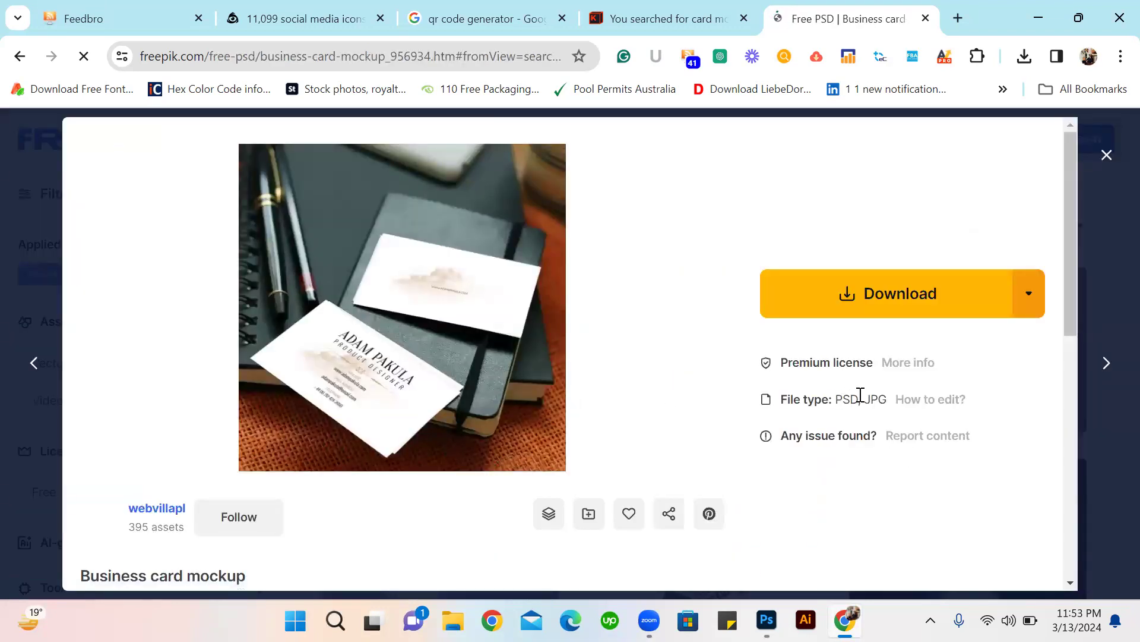
{"action": "left_click", "coordinate": [879, 293]}
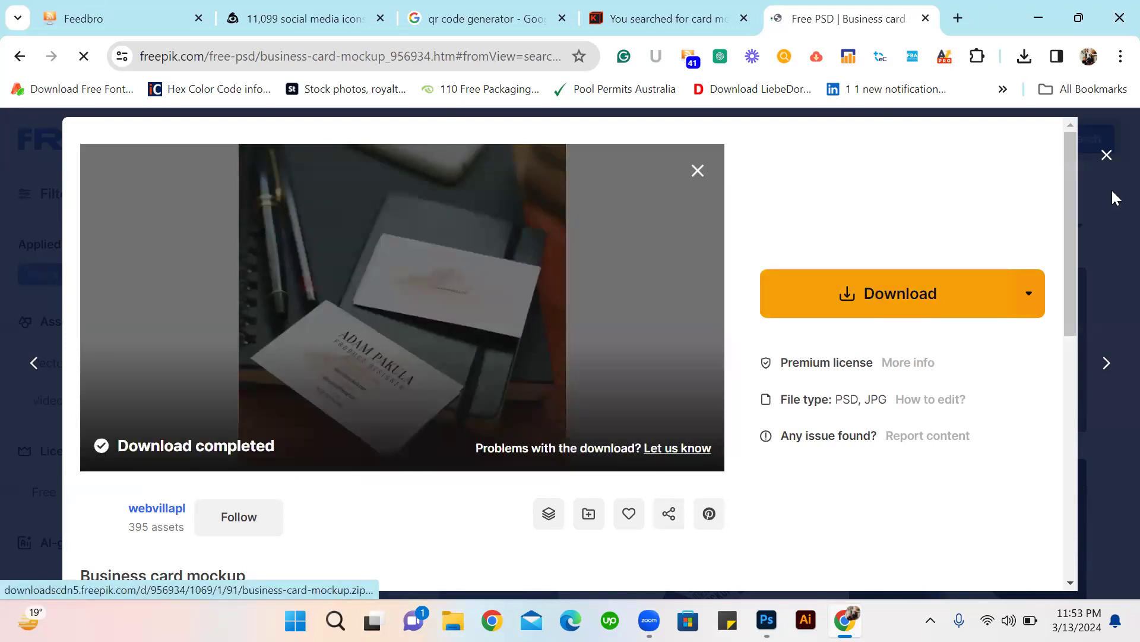
{"action": "left_click", "coordinate": [697, 172]}
{"action": "left_click", "coordinate": [1107, 154]}
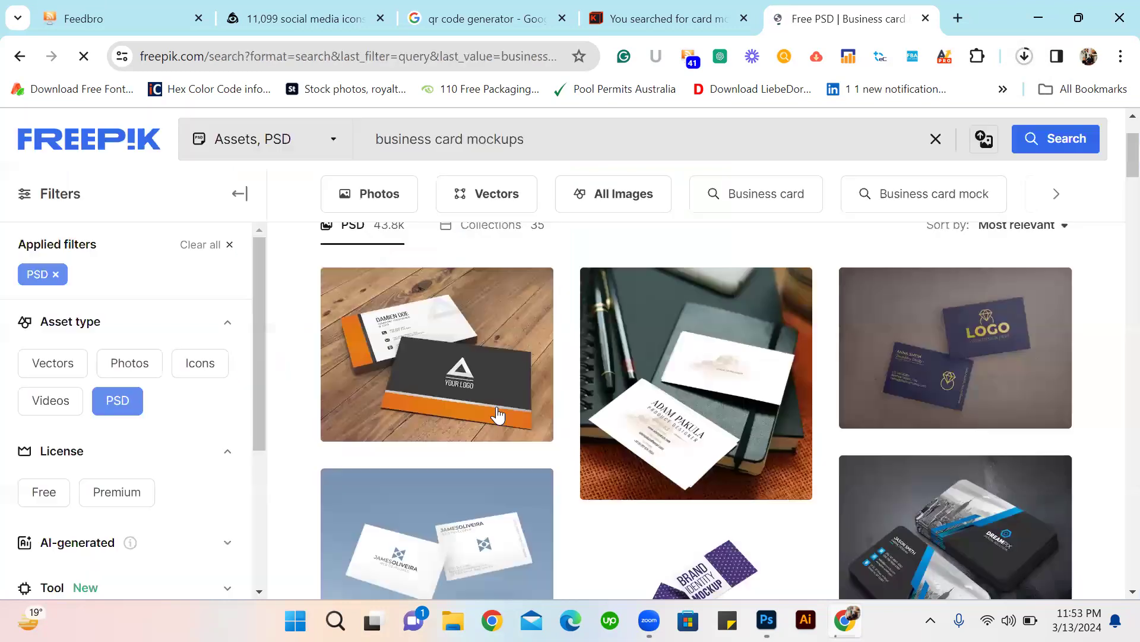
Browse further down the Freepik PSD results for other business card mockup designs.
{"action": "scroll", "coordinate": [498, 414], "scroll_direction": "down", "scroll_amount": 12}
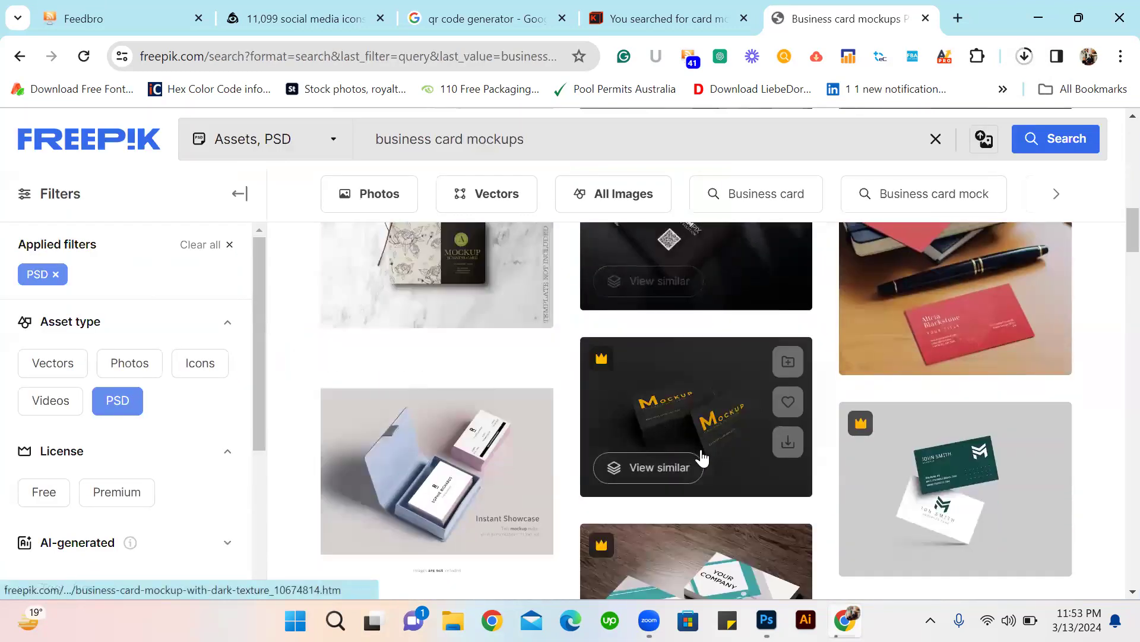
{"action": "scroll", "coordinate": [701, 457], "scroll_direction": "down", "scroll_amount": 10}
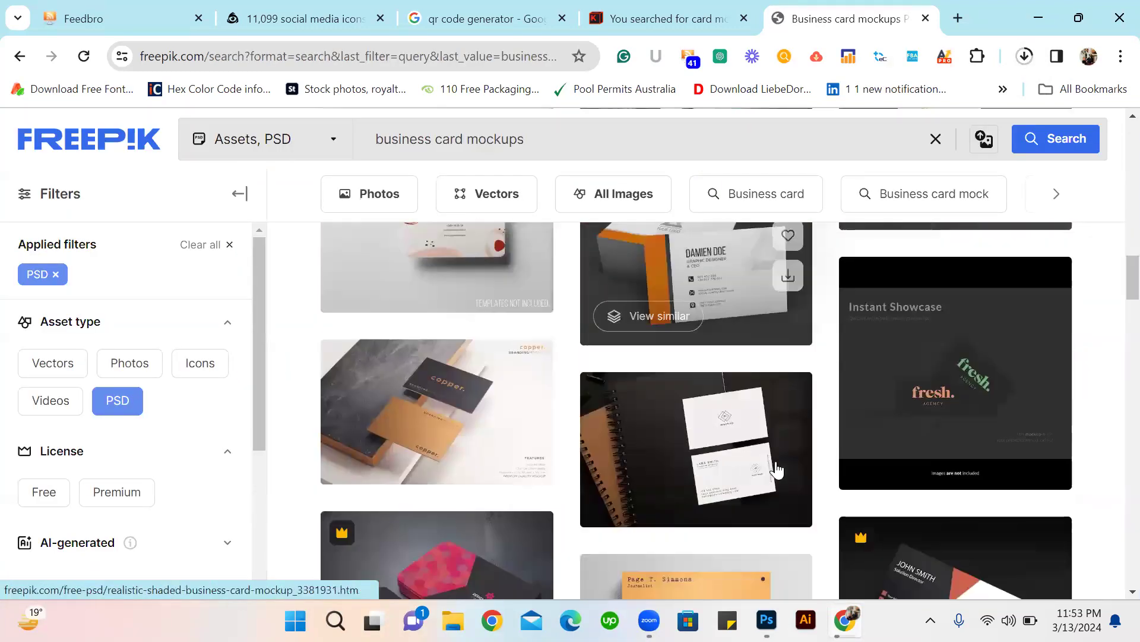
{"action": "scroll", "coordinate": [874, 410], "scroll_direction": "down", "scroll_amount": 2}
{"action": "scroll", "coordinate": [874, 409], "scroll_direction": "down", "scroll_amount": 8}
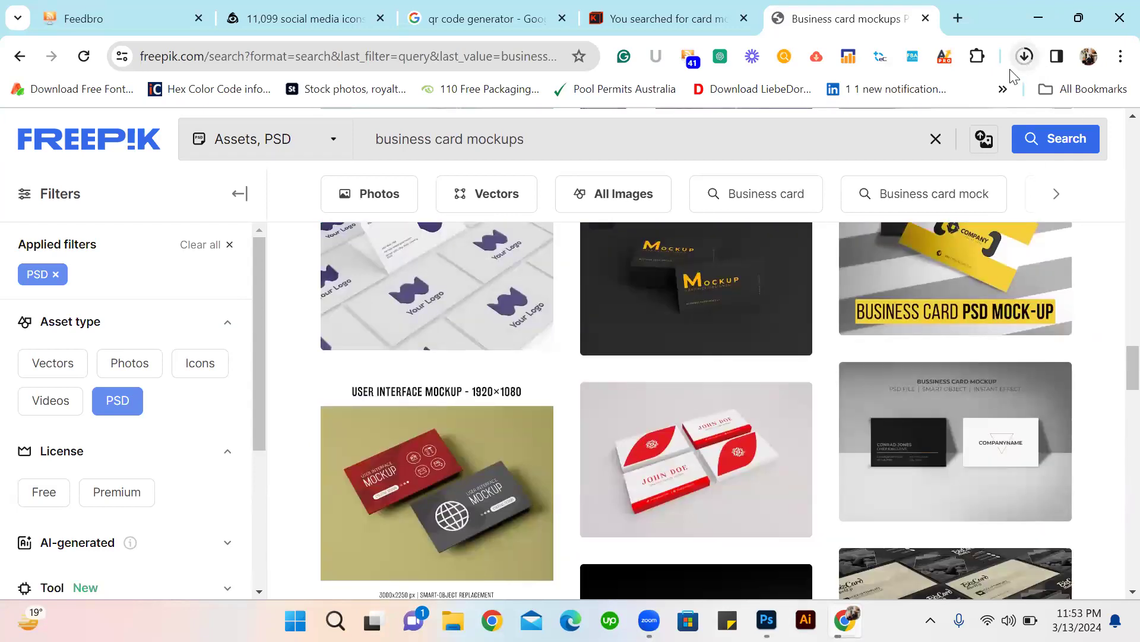
{"action": "scroll", "coordinate": [501, 392], "scroll_direction": "down", "scroll_amount": 4}
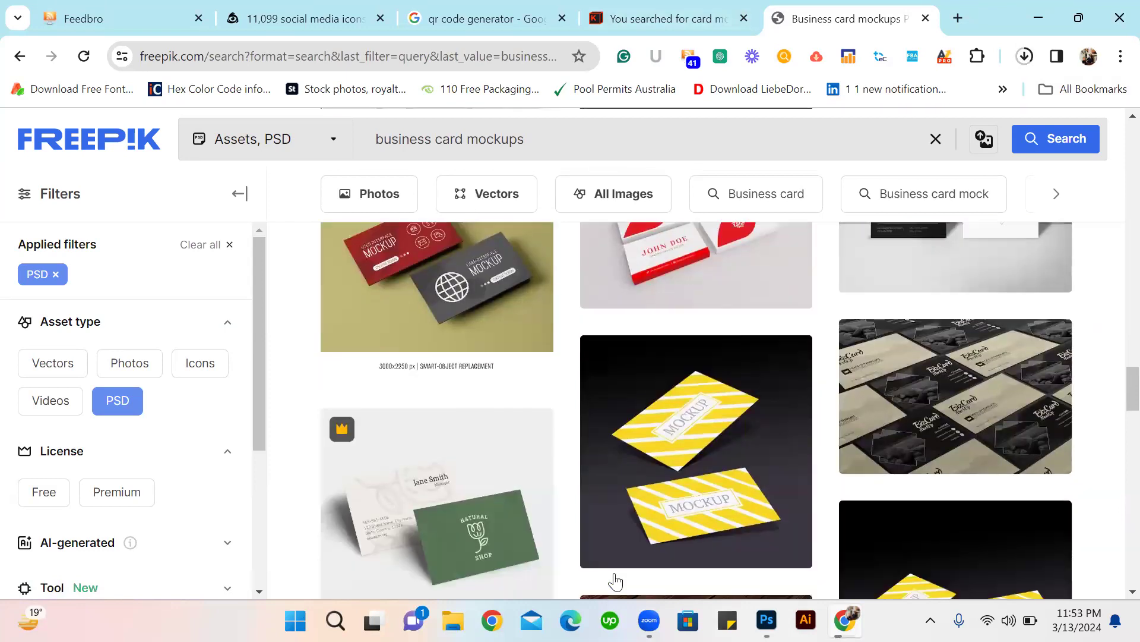
{"action": "scroll", "coordinate": [595, 402], "scroll_direction": "down", "scroll_amount": 8}
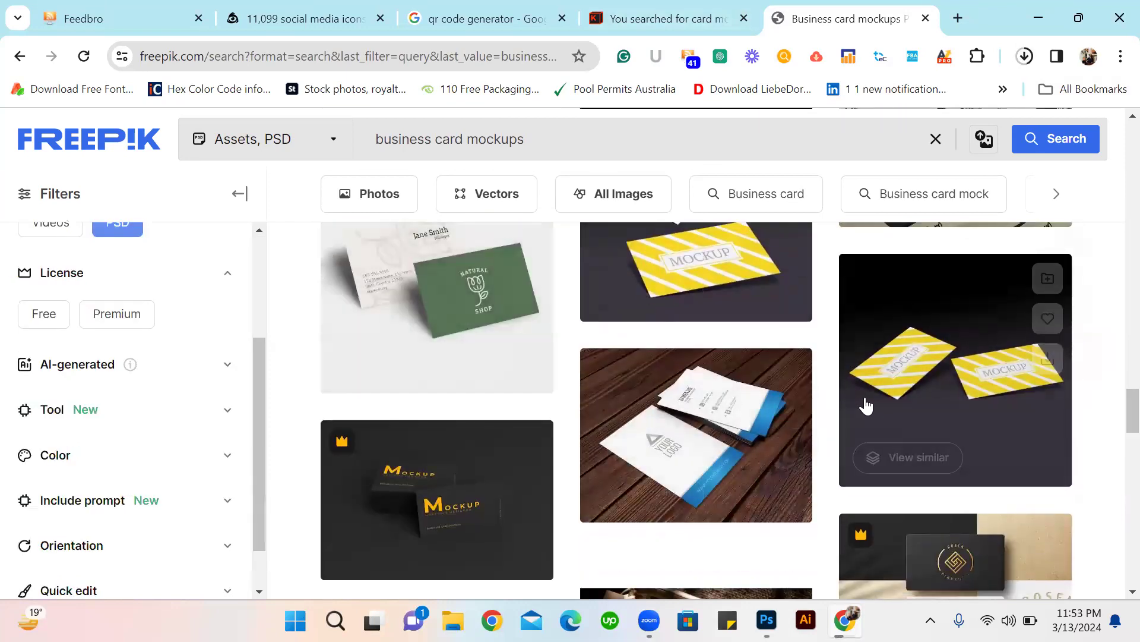
{"action": "scroll", "coordinate": [763, 400], "scroll_direction": "down", "scroll_amount": 5}
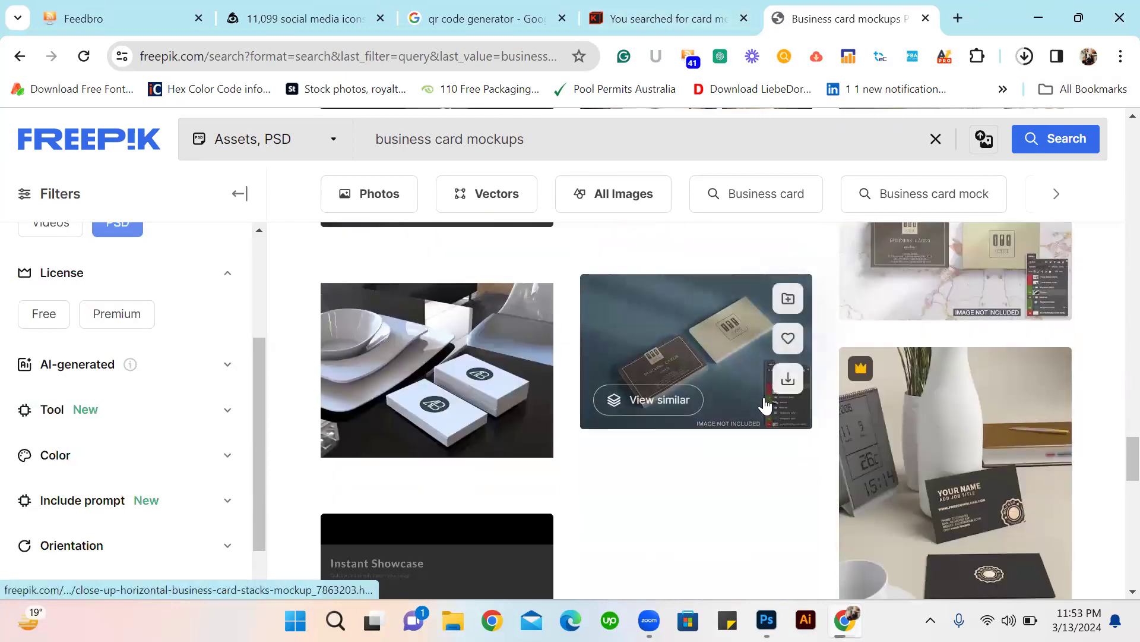
{"action": "scroll", "coordinate": [614, 443], "scroll_direction": "down", "scroll_amount": 6}
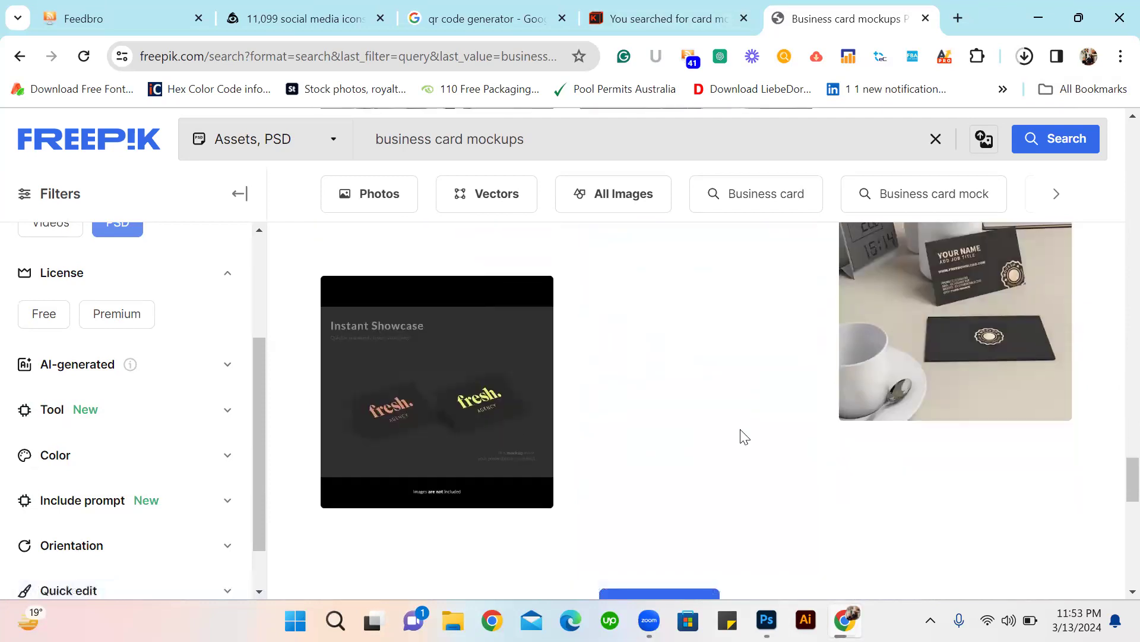
{"action": "scroll", "coordinate": [742, 316], "scroll_direction": "up", "scroll_amount": 3}
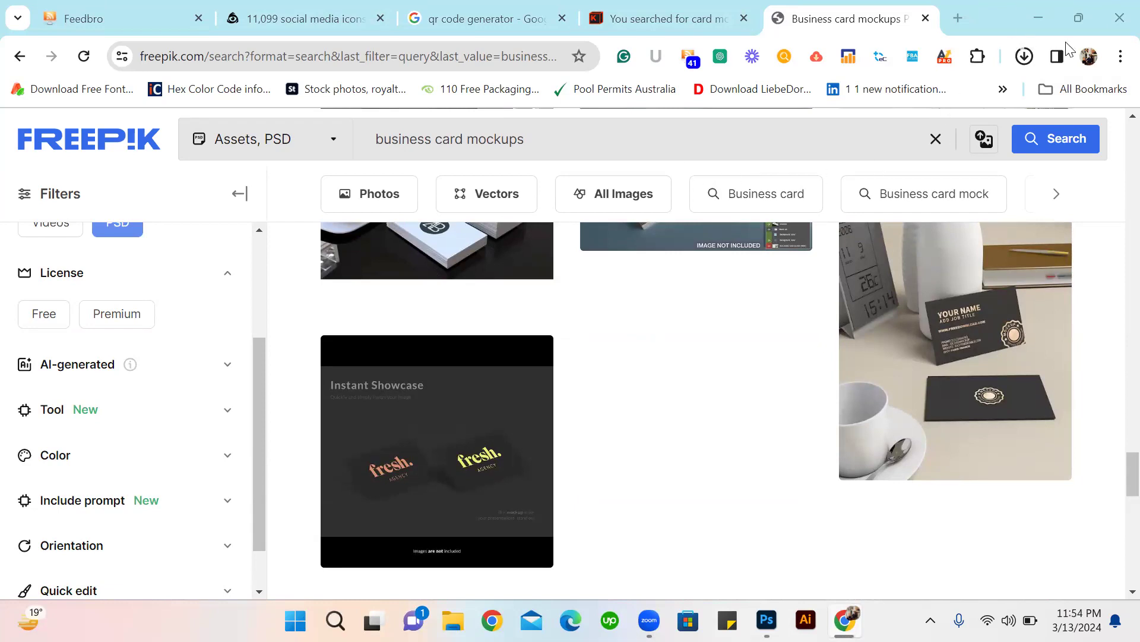
Open the downloaded business-card-mockup.zip archive and load its 91 PSD file in Photoshop.
{"action": "left_click", "coordinate": [1028, 63]}
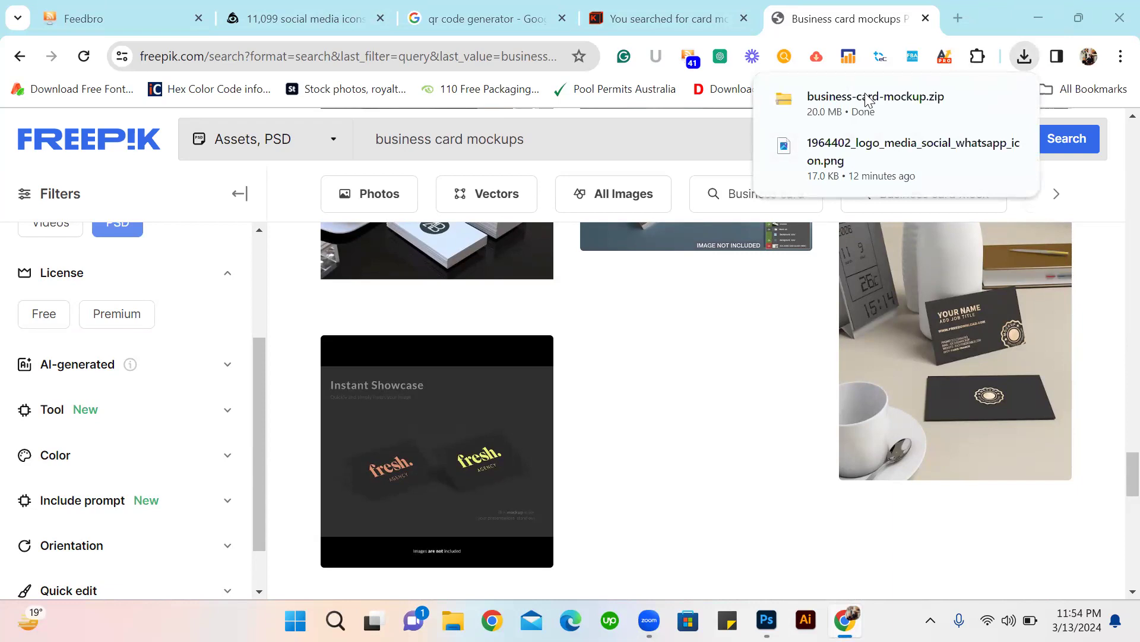
{"action": "left_click", "coordinate": [868, 94]}
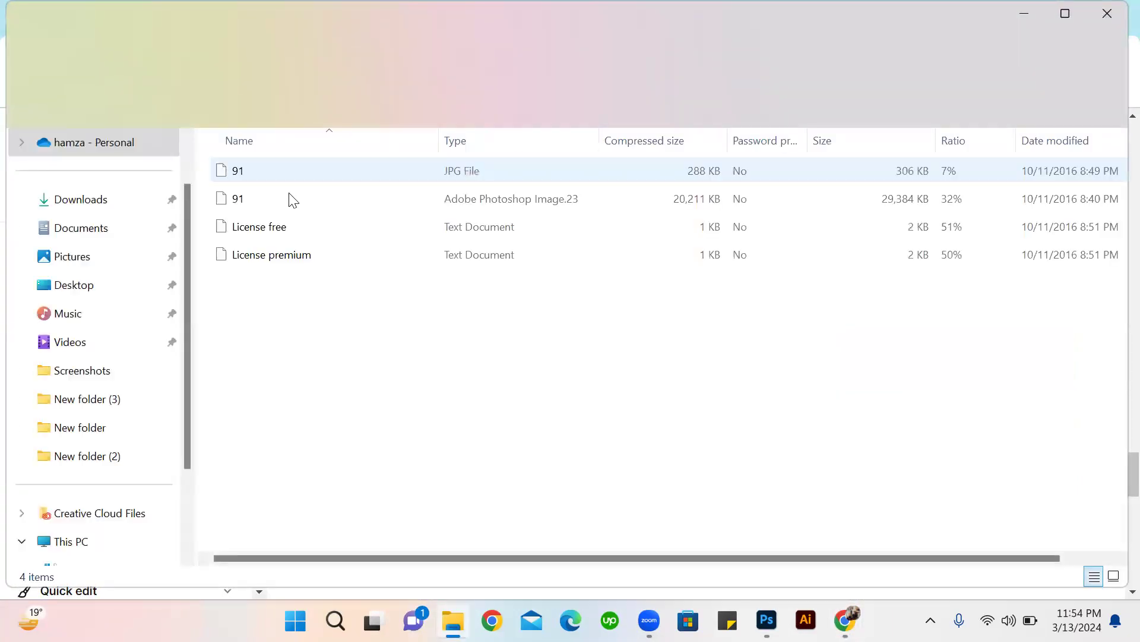
{"action": "left_click", "coordinate": [224, 205]}
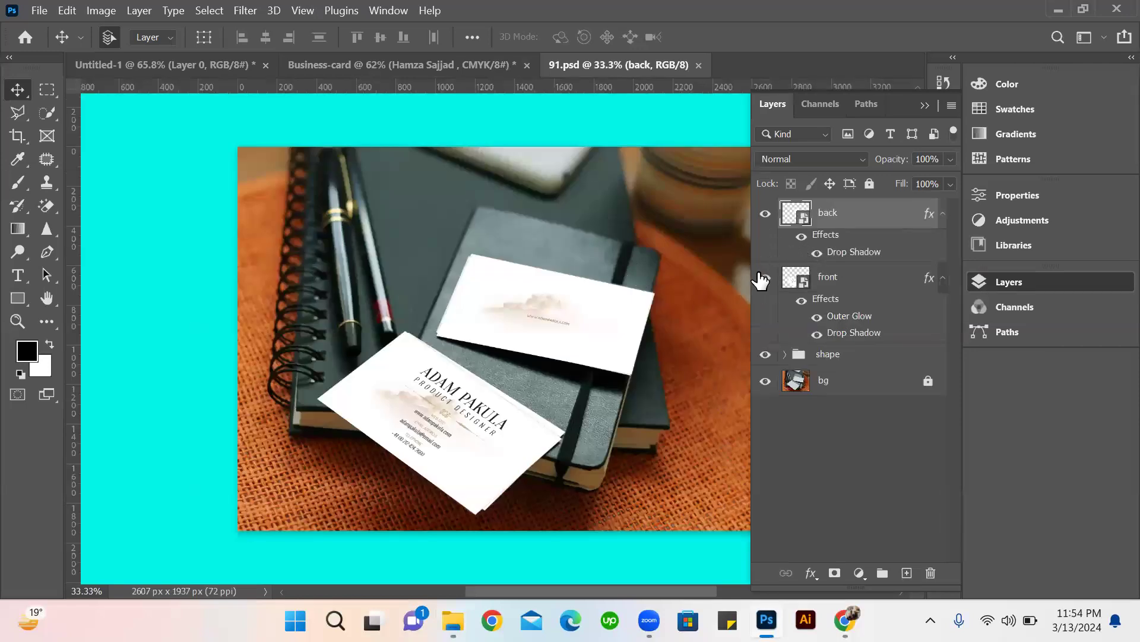
Toggle the visibility of the back and front layers to check which card each one controls.
{"action": "left_click", "coordinate": [766, 215]}
{"action": "left_click", "coordinate": [766, 215]}
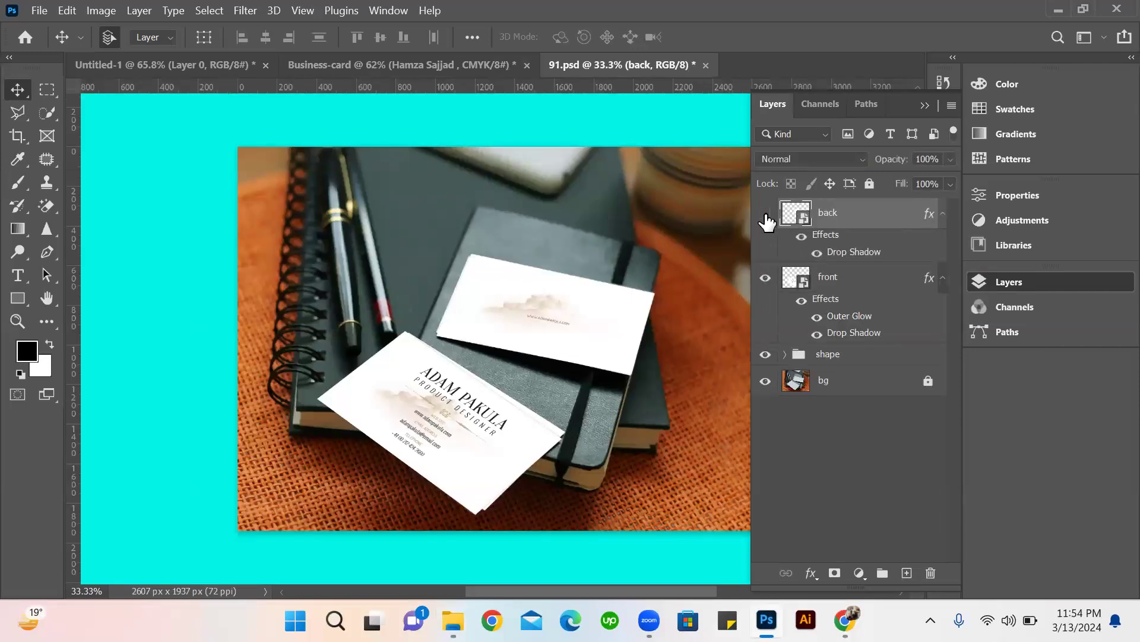
{"action": "left_click", "coordinate": [766, 215]}
{"action": "left_click", "coordinate": [772, 278]}
{"action": "left_click", "coordinate": [772, 278]}
Open the back smart object's contents and delete its Warstwa 3 artwork and white back shape layers.
{"action": "double_click", "coordinate": [803, 219]}
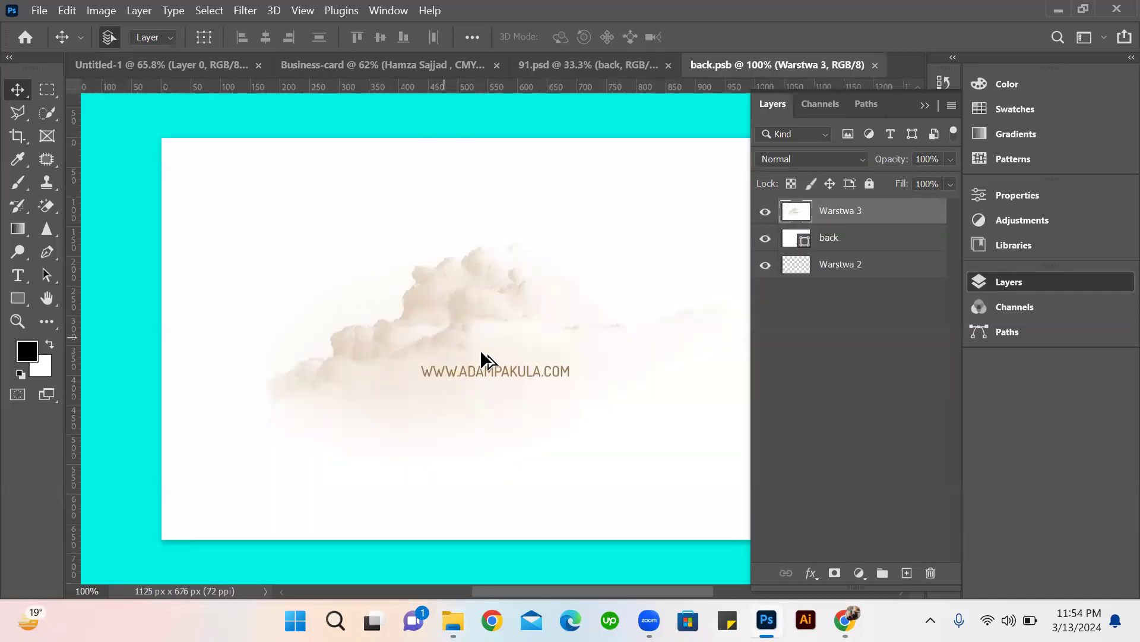
{"action": "scroll", "coordinate": [481, 352], "scroll_direction": "down", "scroll_amount": 2}
{"action": "scroll", "coordinate": [883, 232], "scroll_direction": "down", "scroll_amount": 2}
{"action": "key", "text": "Delete"}
{"action": "key", "text": "Delete"}
{"action": "left_click_drag", "start_coordinate": [623, 261], "coordinate": [645, 119]}
{"action": "scroll", "coordinate": [566, 374], "scroll_direction": "down", "scroll_amount": 1}
{"action": "left_click_drag", "start_coordinate": [566, 374], "coordinate": [635, 485]}
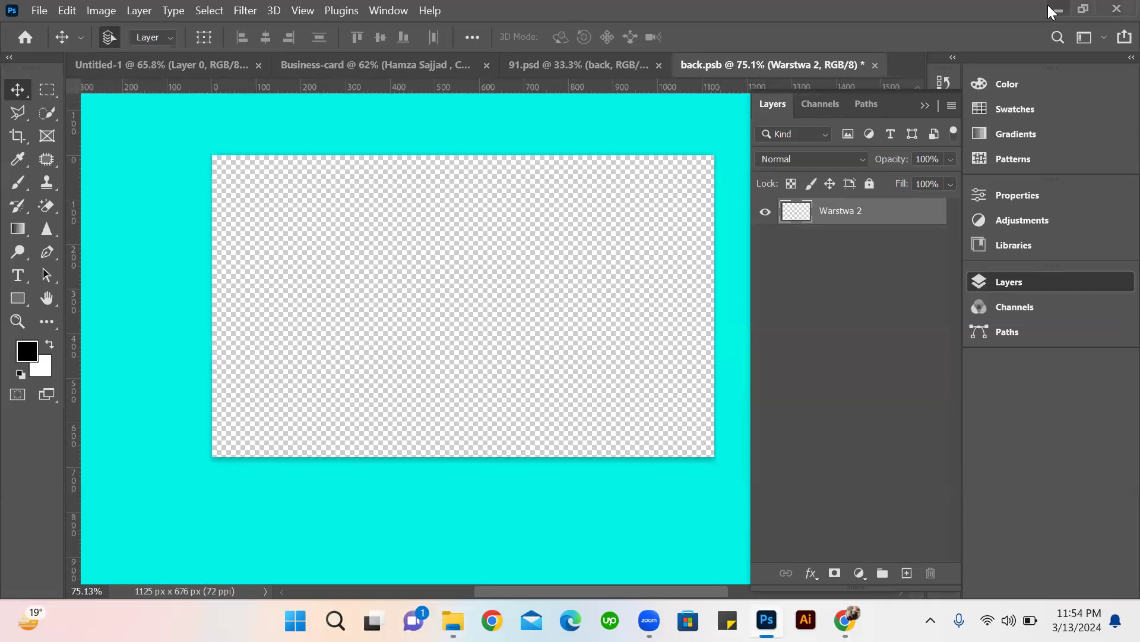
Place the Business-card image from the desktop into back.psb, scaled to fill the whole canvas.
{"action": "left_click", "coordinate": [1048, 6]}
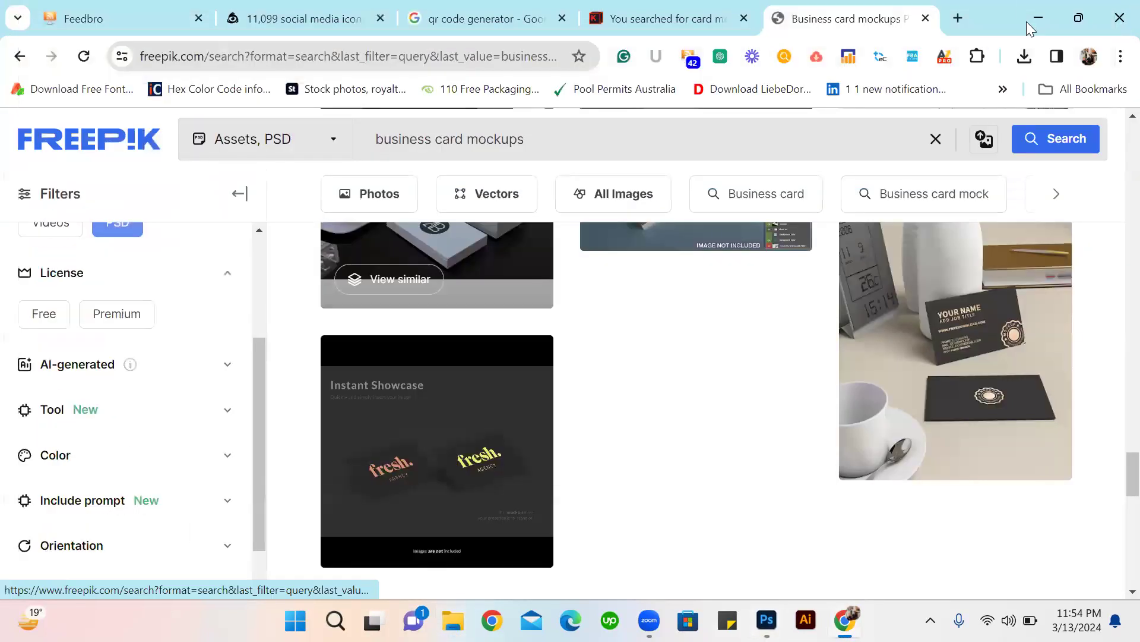
{"action": "left_click", "coordinate": [1028, 21]}
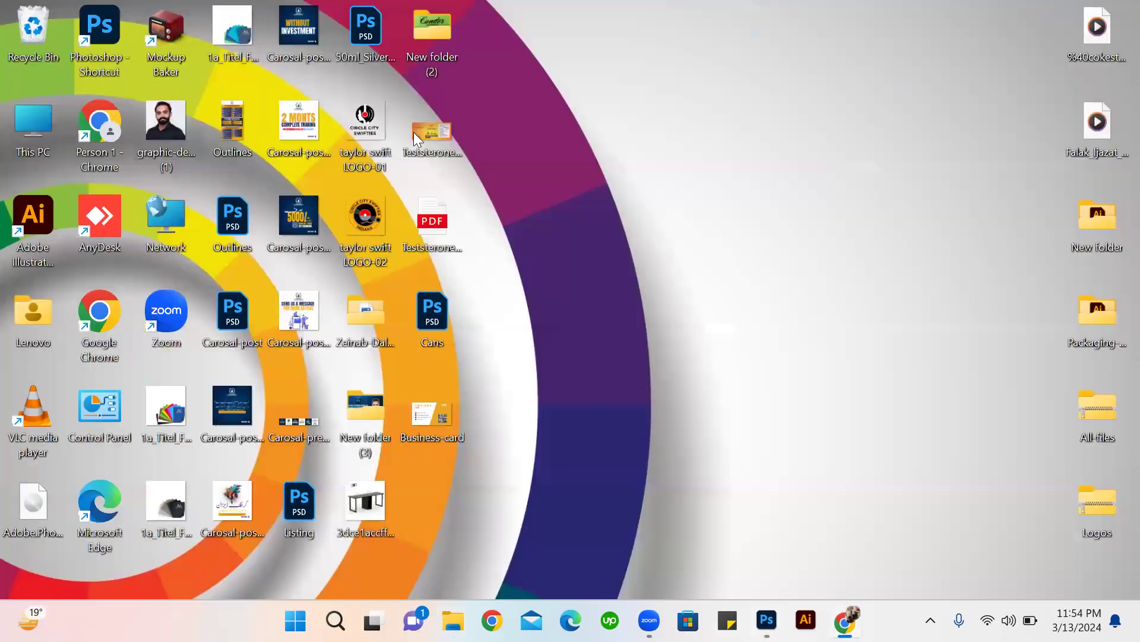
{"action": "left_click_drag", "start_coordinate": [432, 410], "coordinate": [477, 359]}
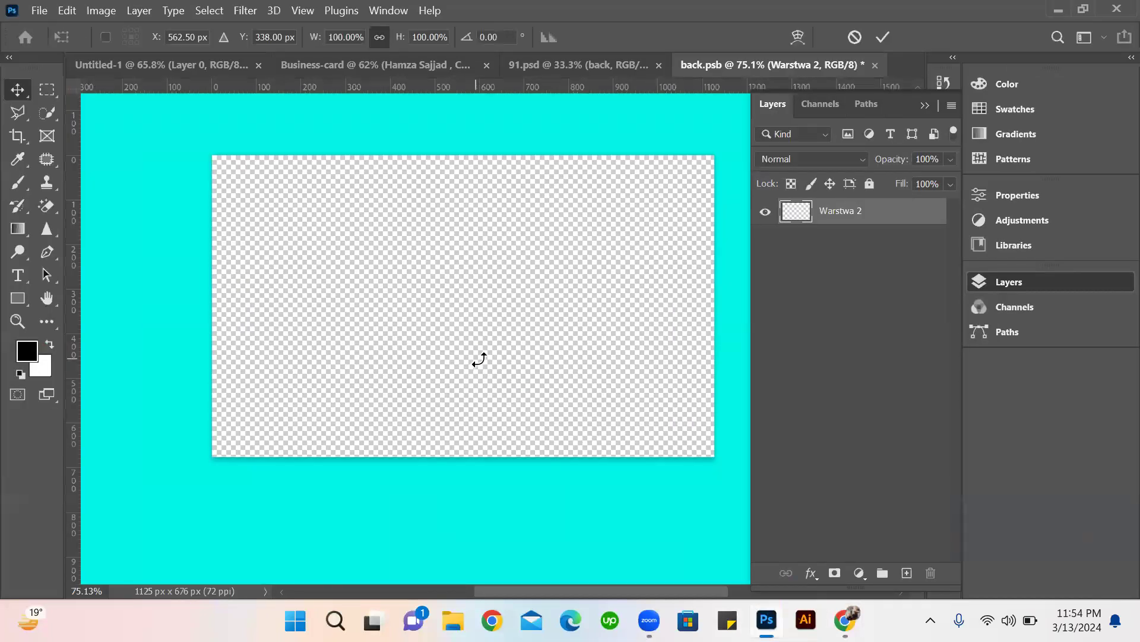
{"action": "left_click_drag", "start_coordinate": [587, 389], "coordinate": [683, 492]}
{"action": "left_click", "coordinate": [883, 37]}
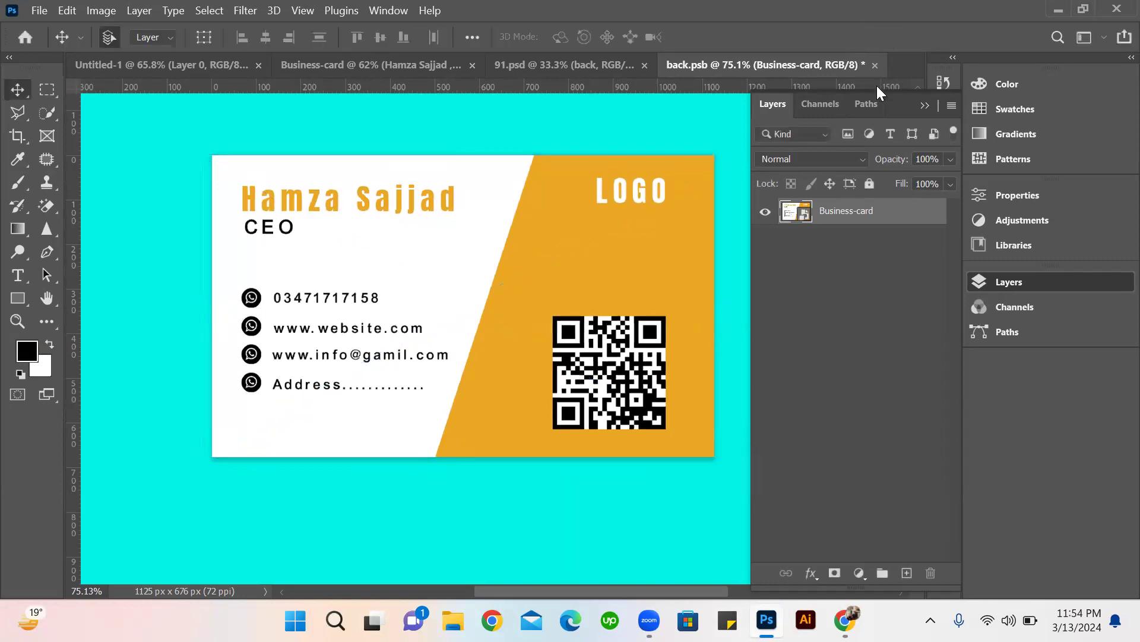
Save back.psb and view the updated card in the 91.psd mockup.
{"action": "key", "text": "ctrl+s"}
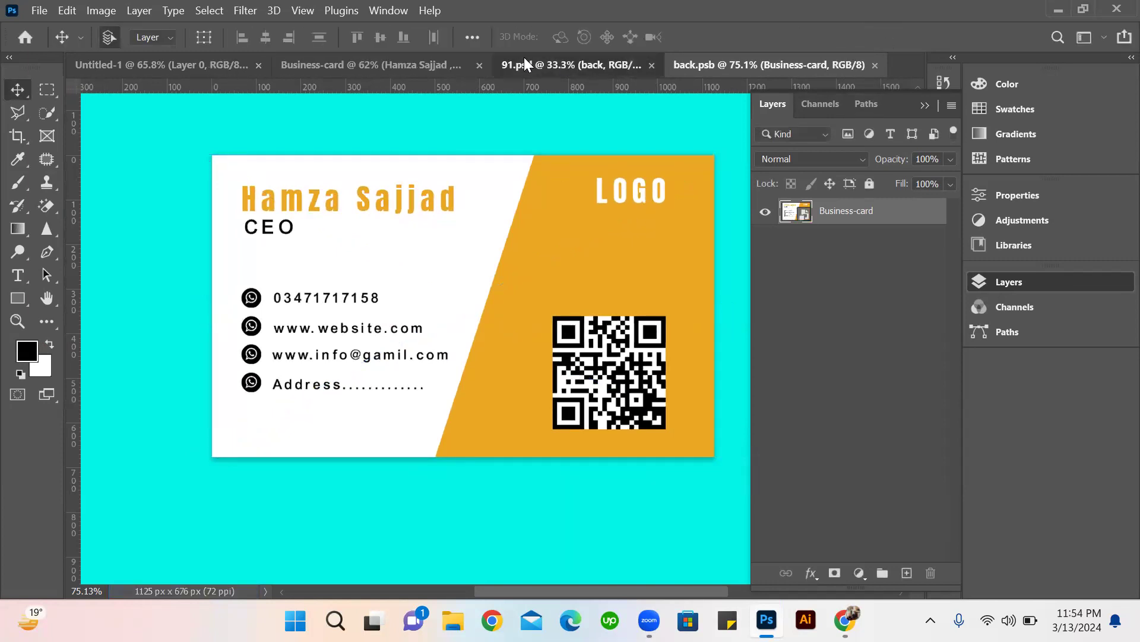
{"action": "left_click", "coordinate": [524, 61]}
{"action": "left_click_drag", "start_coordinate": [552, 268], "coordinate": [694, 383]}
{"action": "left_click_drag", "start_coordinate": [677, 384], "coordinate": [529, 385]}
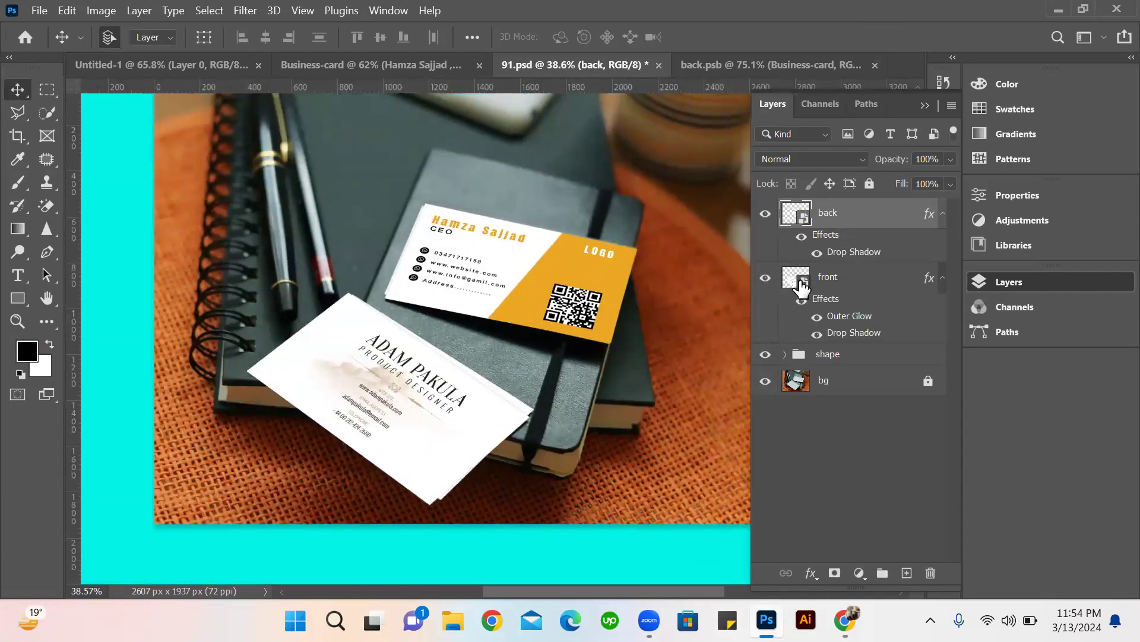
Open the front smart object, hide its two artwork layers and try to bring in the Business-card image from the desktop.
{"action": "double_click", "coordinate": [801, 284]}
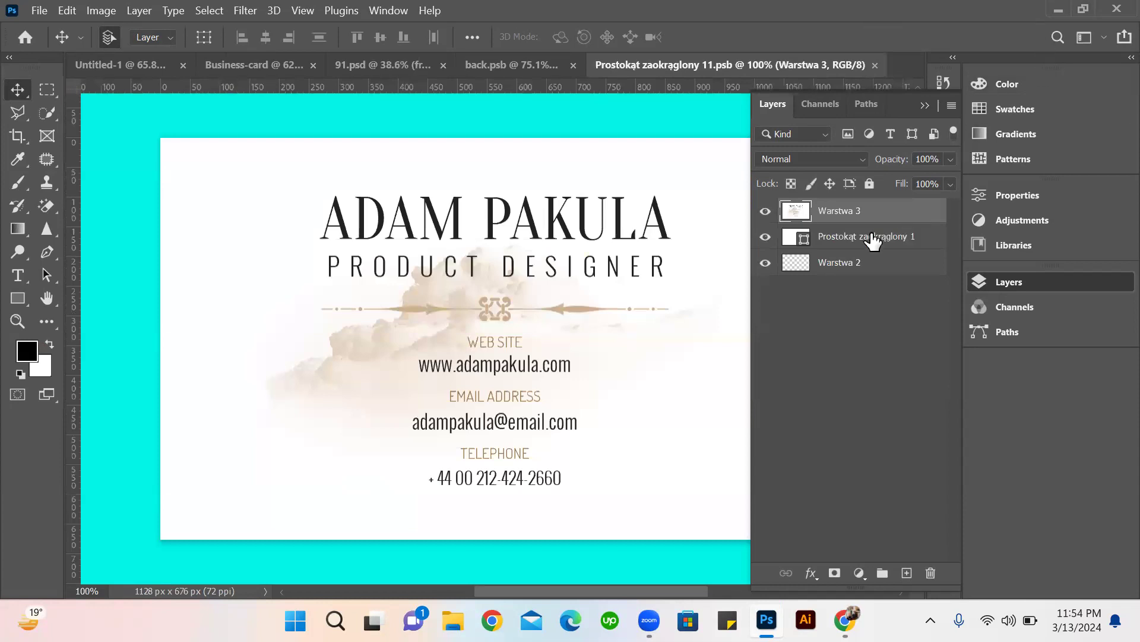
{"action": "left_click", "coordinate": [766, 236]}
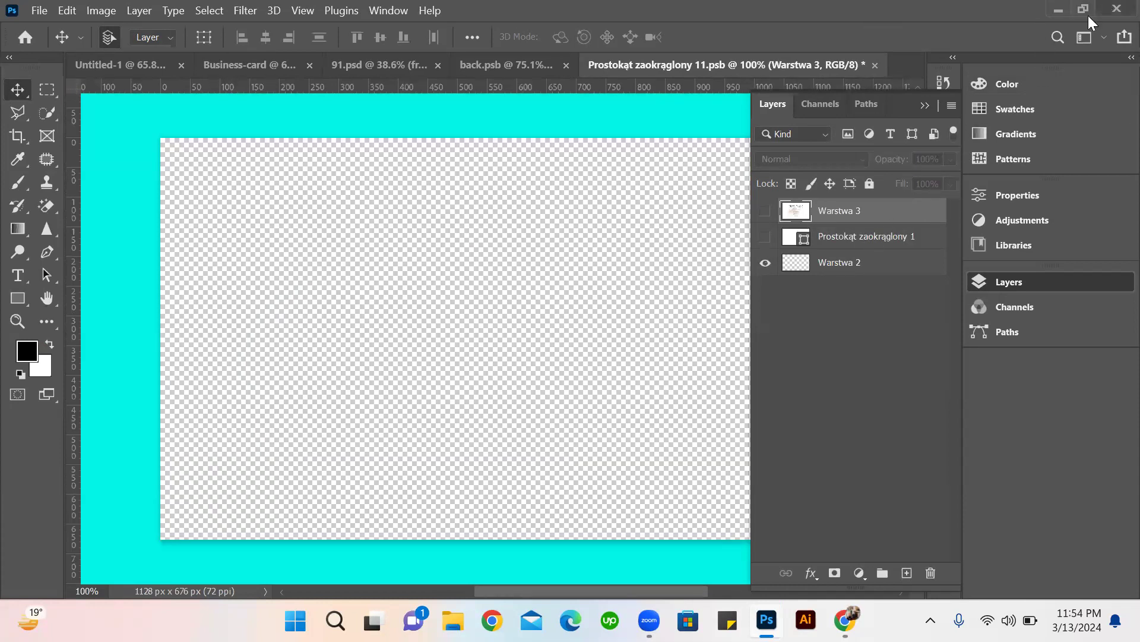
{"action": "left_click", "coordinate": [1058, 9]}
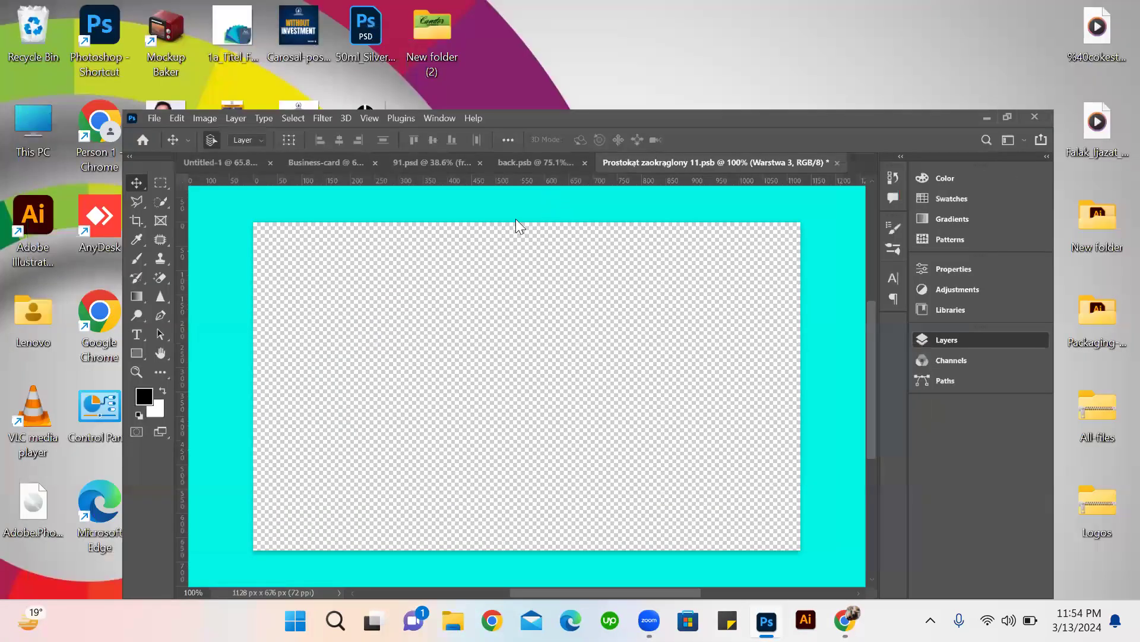
{"action": "left_click", "coordinate": [766, 619]}
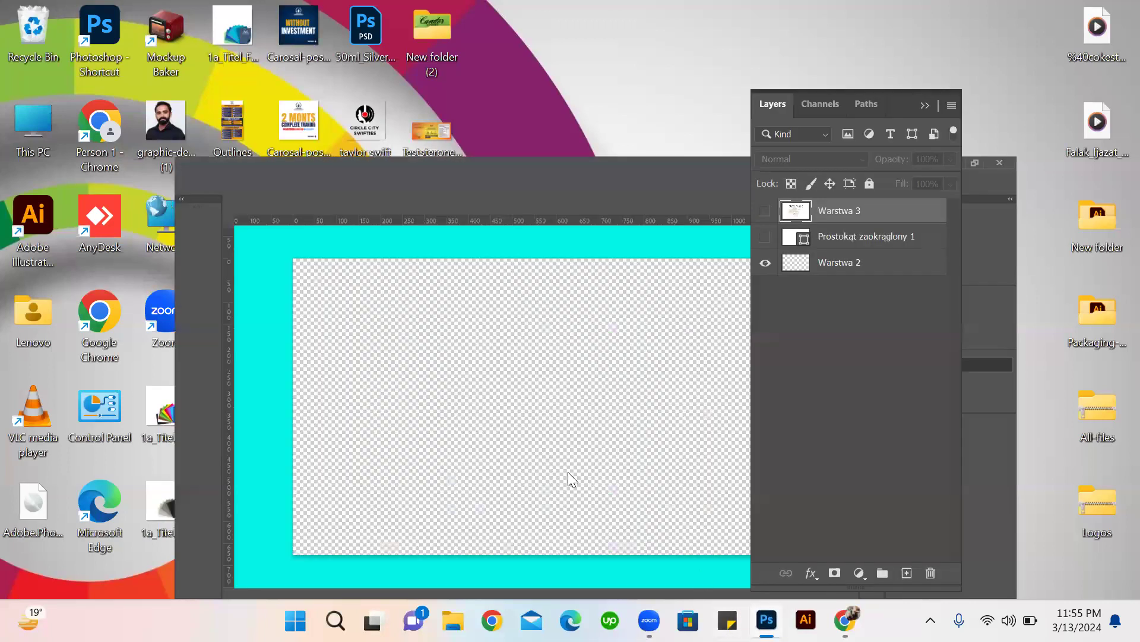
{"action": "left_click", "coordinate": [1065, 11]}
{"action": "left_click_drag", "start_coordinate": [418, 433], "coordinate": [987, 72]}
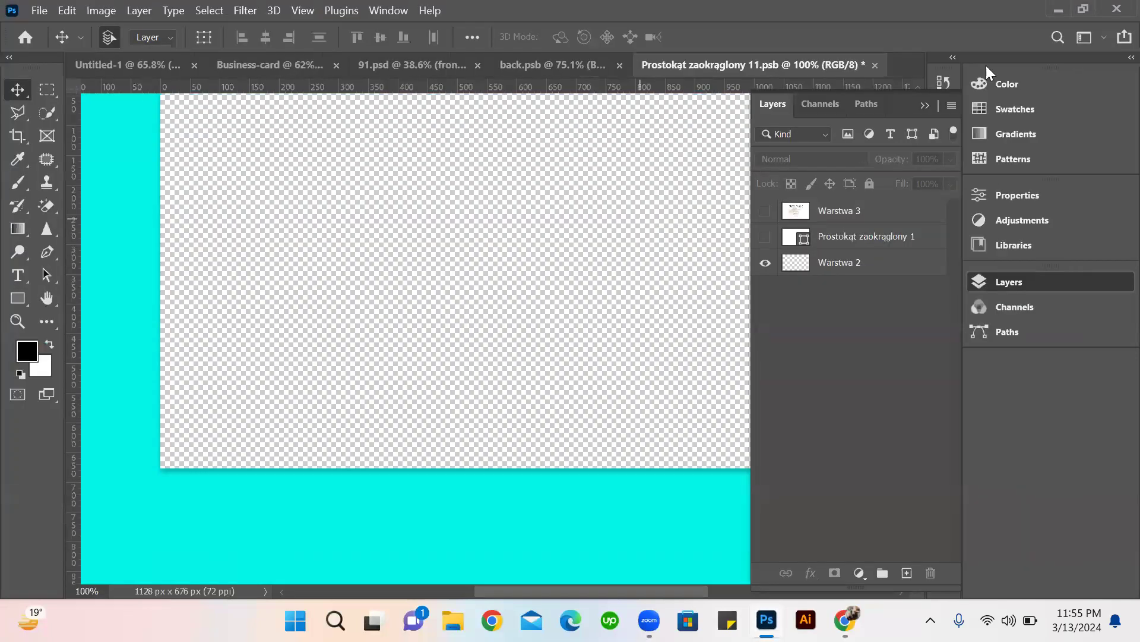
{"action": "left_click", "coordinate": [1065, 11]}
{"action": "left_click_drag", "start_coordinate": [439, 424], "coordinate": [768, 612]}
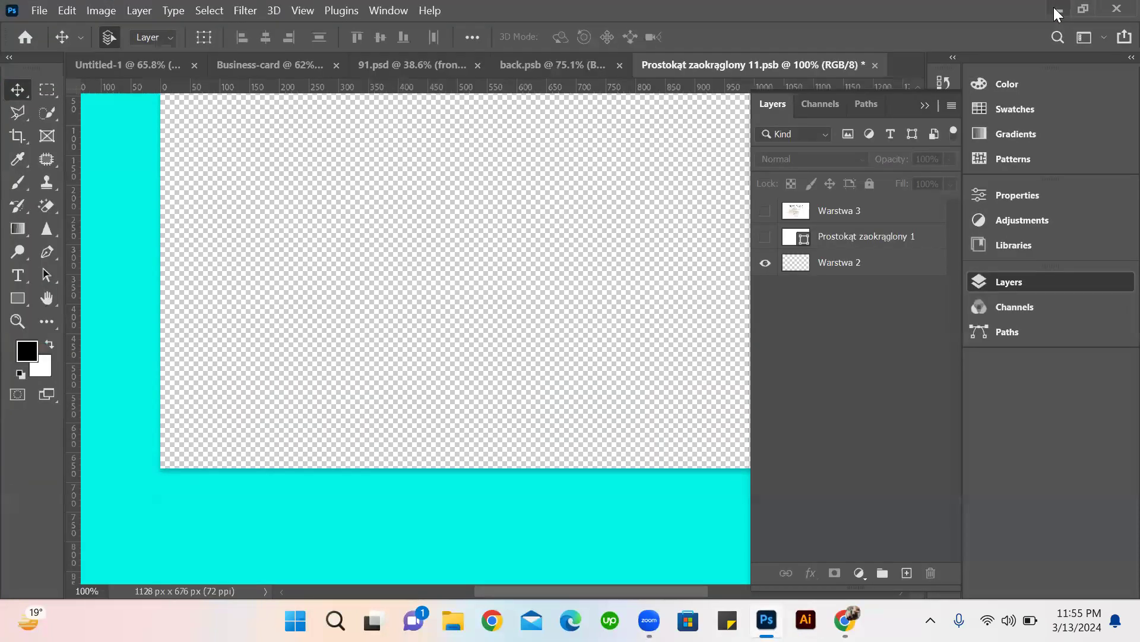
{"action": "left_click", "coordinate": [1058, 10]}
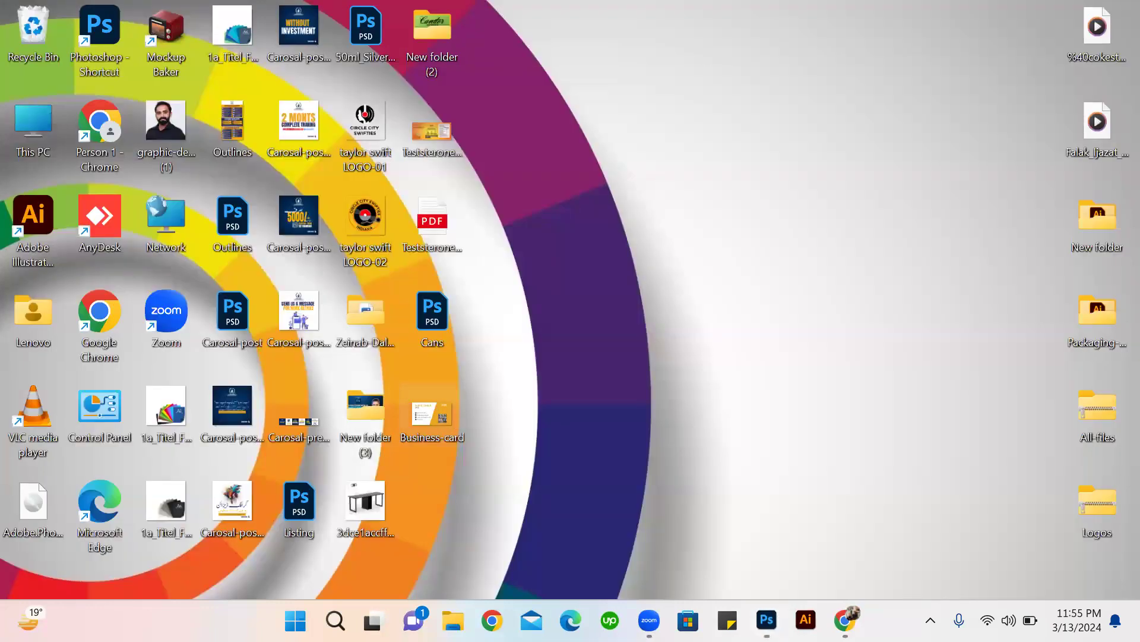
{"action": "left_click", "coordinate": [767, 619]}
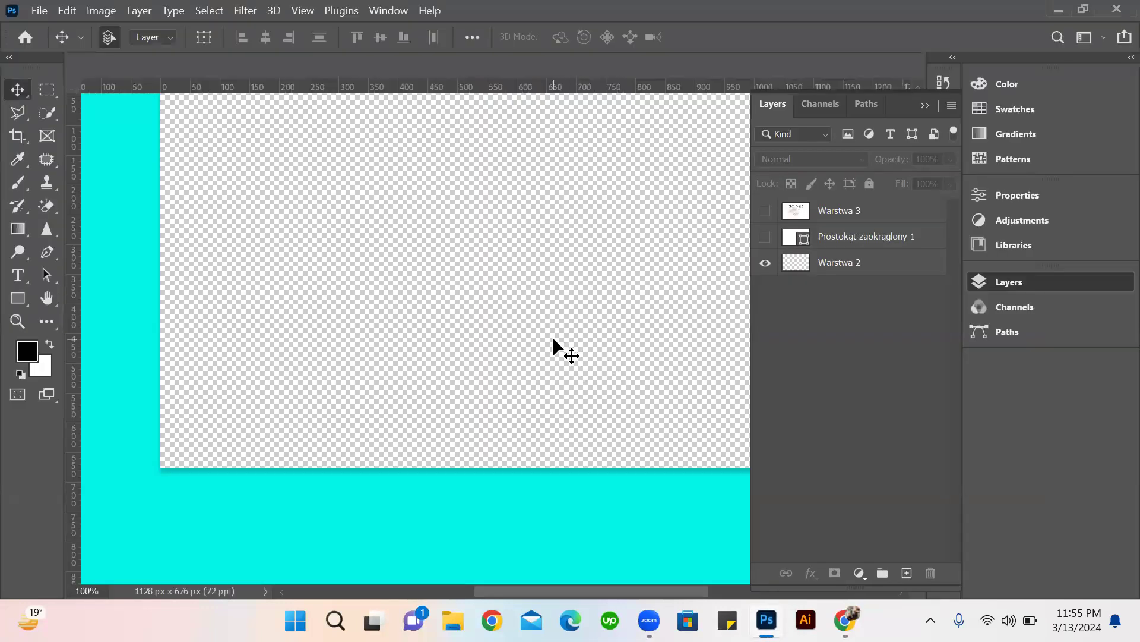
Compare the open mockup documents and close the front card's smart object without saving its changes.
{"action": "scroll", "coordinate": [587, 329], "scroll_direction": "up", "scroll_amount": 4}
{"action": "scroll", "coordinate": [598, 285], "scroll_direction": "down", "scroll_amount": 5}
{"action": "left_click", "coordinate": [546, 69]}
{"action": "left_click", "coordinate": [505, 64]}
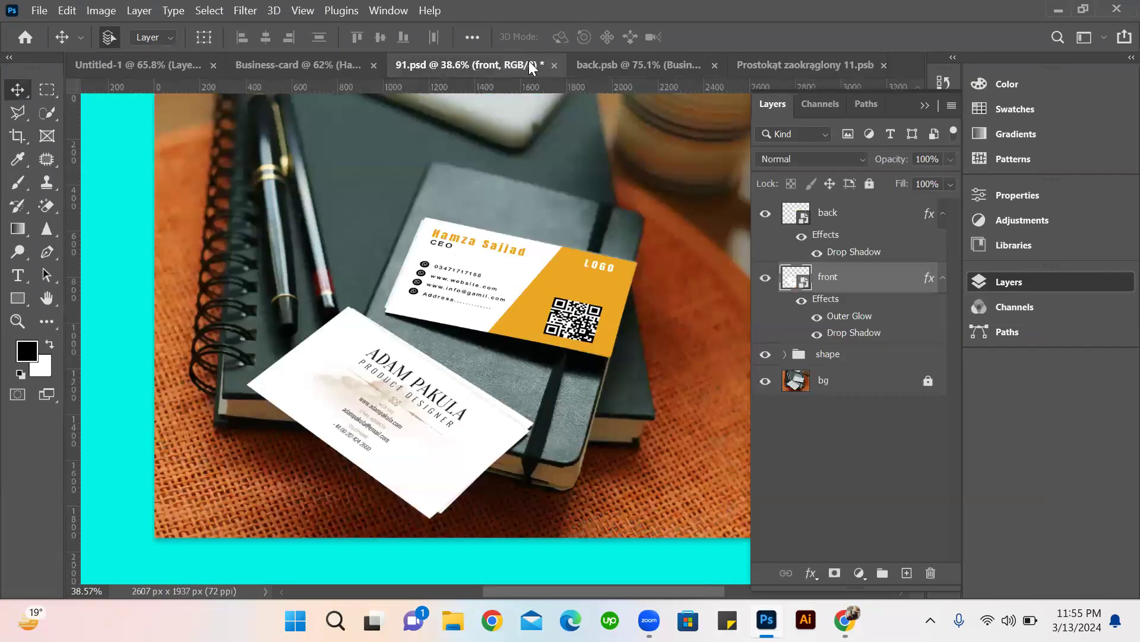
{"action": "left_click", "coordinate": [568, 70]}
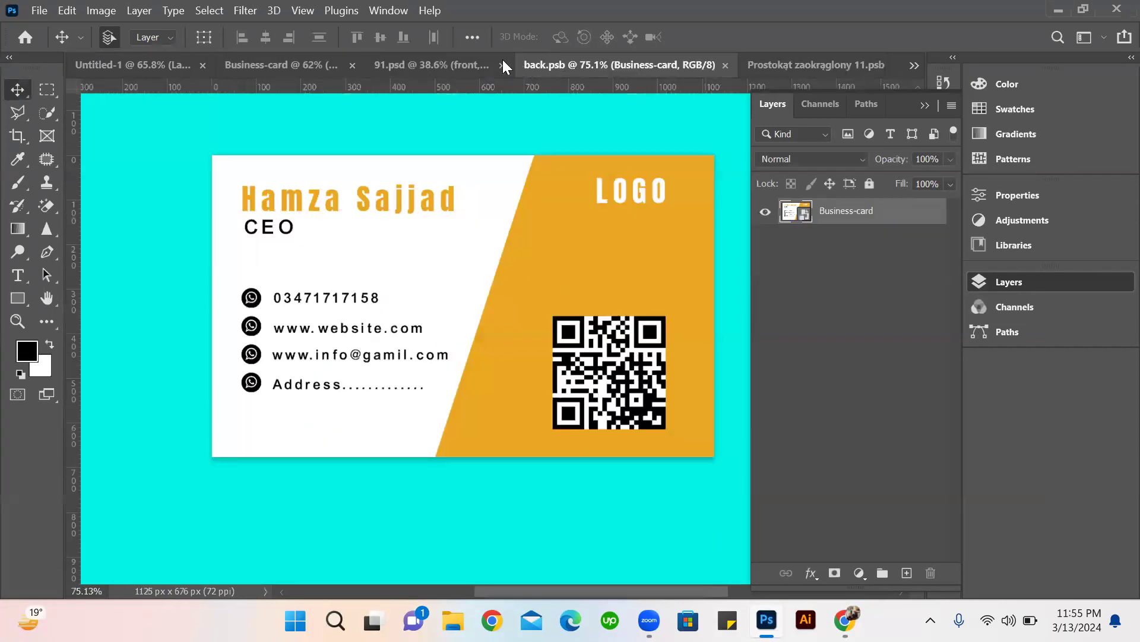
{"action": "left_click", "coordinate": [766, 54]}
{"action": "left_click", "coordinate": [874, 65]}
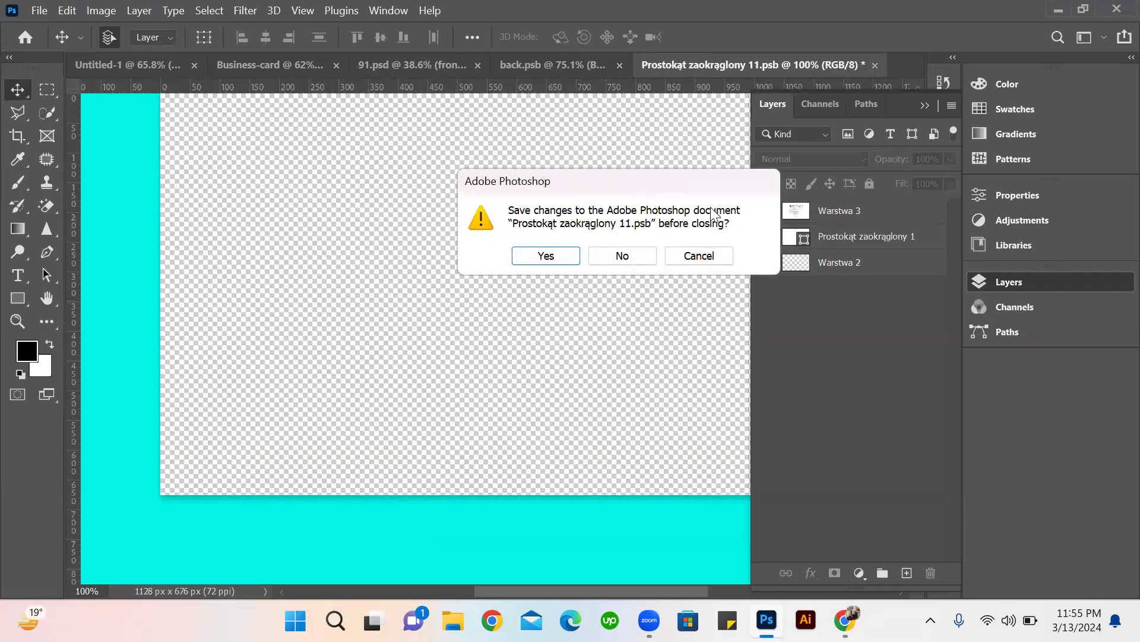
{"action": "left_click", "coordinate": [622, 255]}
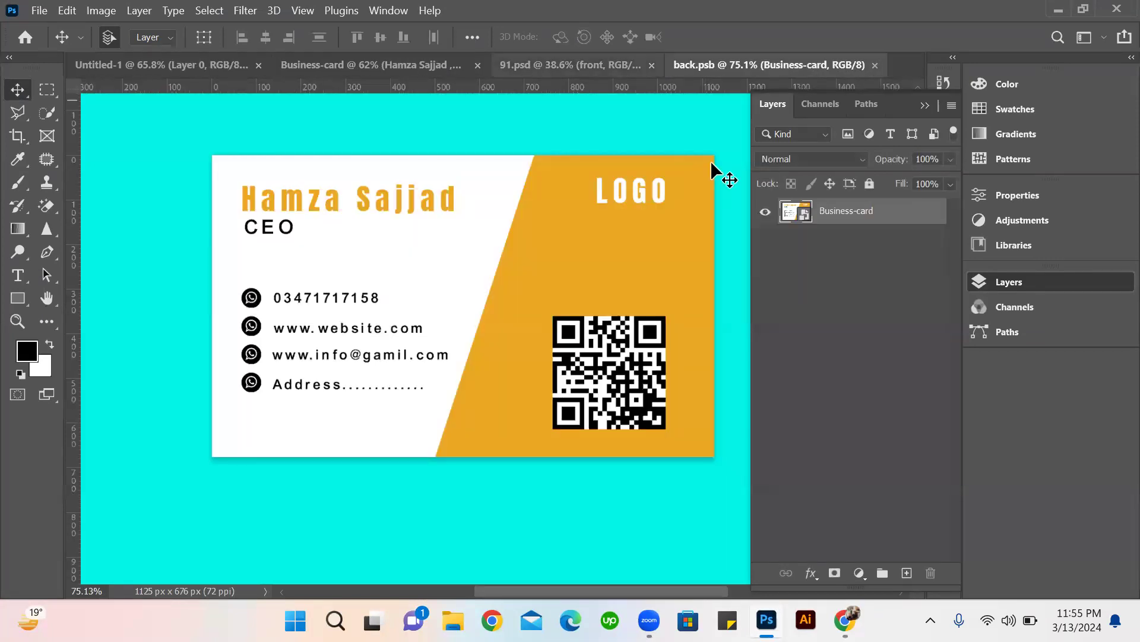
Reopen the front smart object from 91.psd and delete its Warstwa 3 and Prostokąt zaokrąglony 1 layers.
{"action": "left_click", "coordinate": [885, 265]}
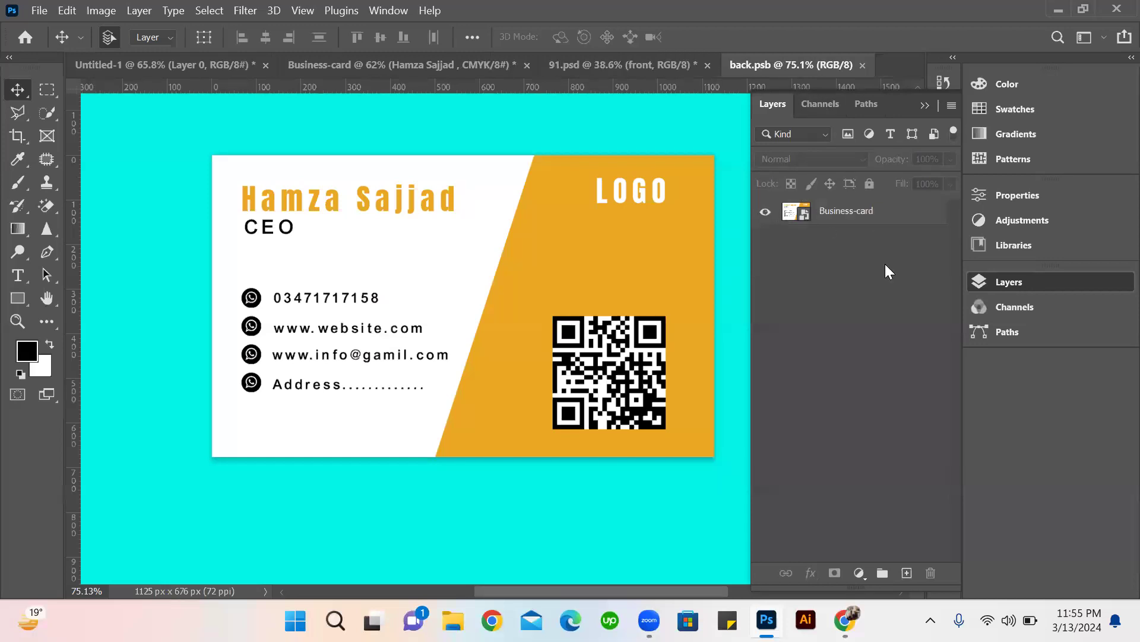
{"action": "left_click", "coordinate": [616, 70]}
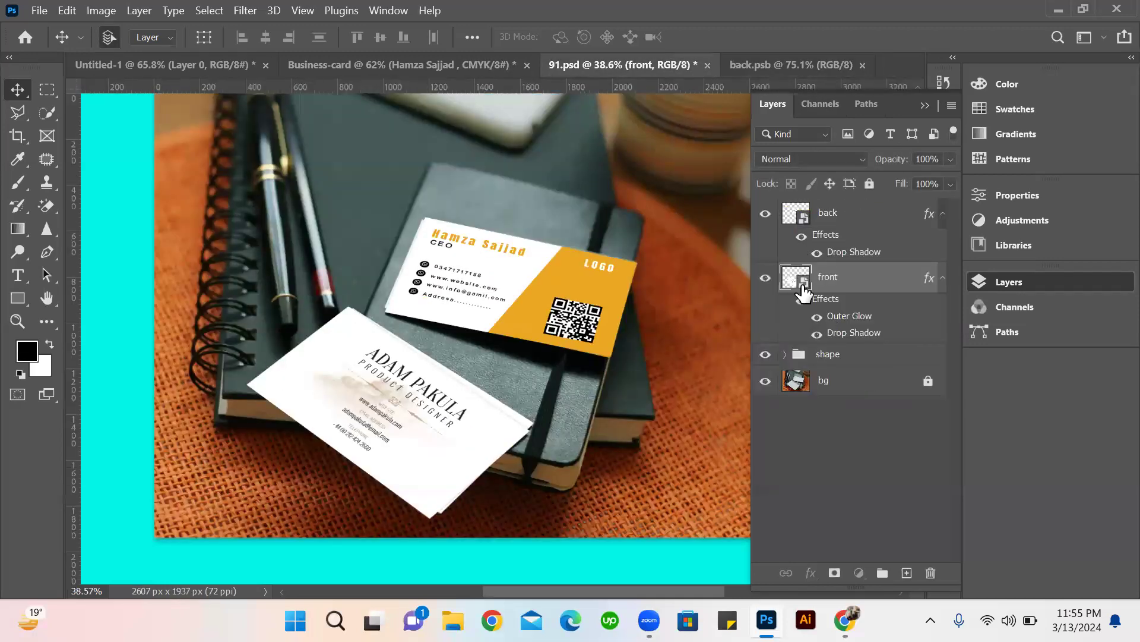
{"action": "double_click", "coordinate": [799, 284]}
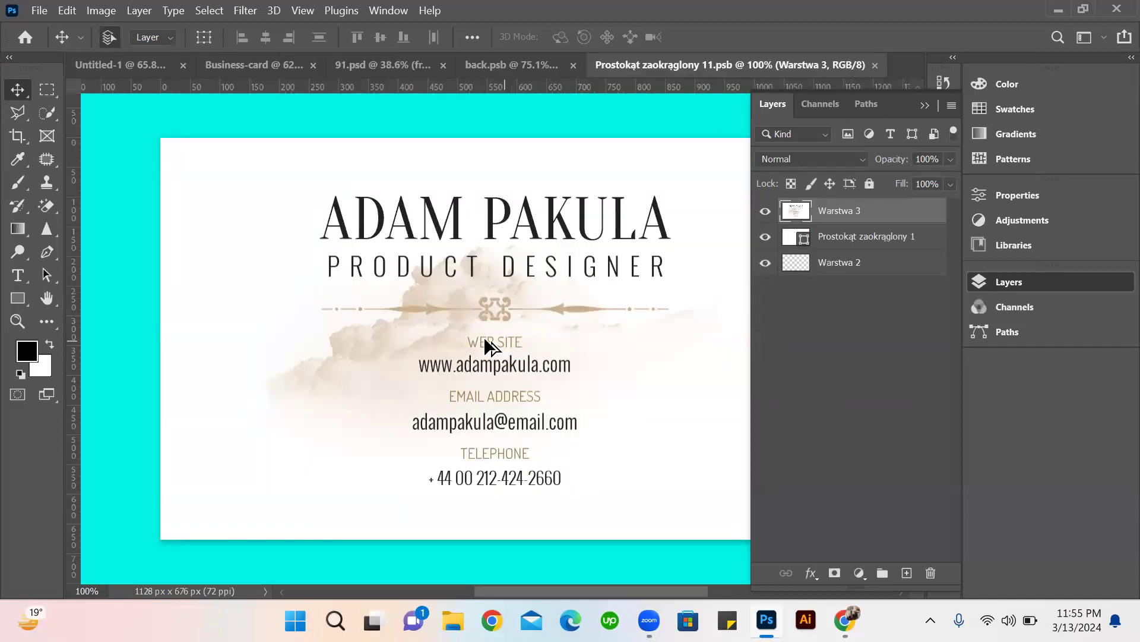
{"action": "scroll", "coordinate": [483, 337], "scroll_direction": "down", "scroll_amount": 3}
{"action": "left_click", "coordinate": [1058, 11]}
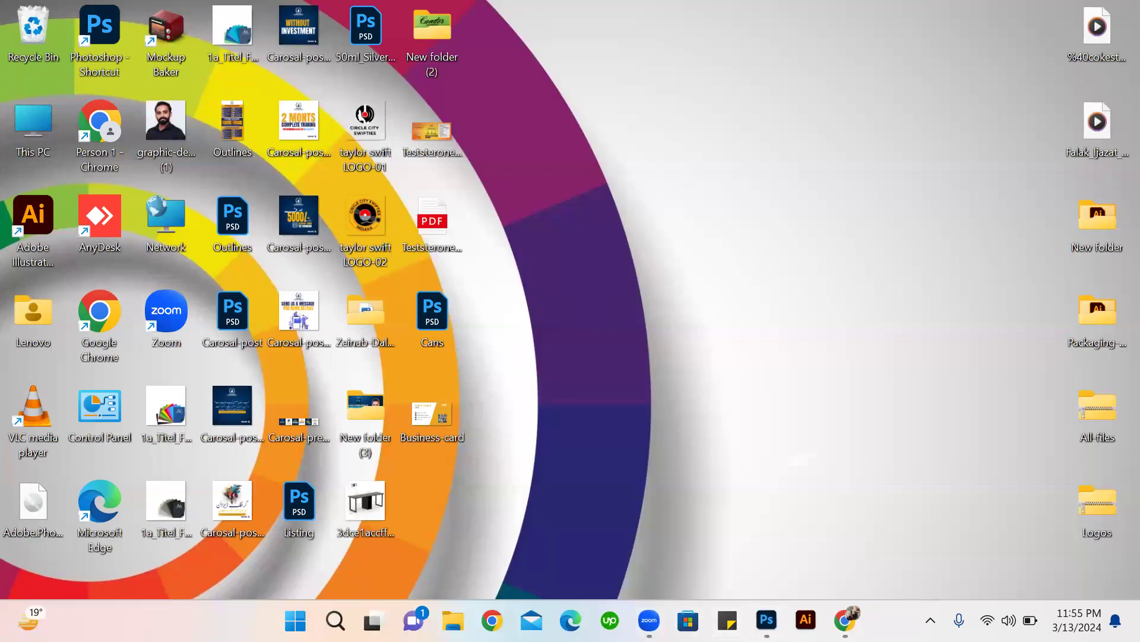
{"action": "left_click", "coordinate": [766, 620]}
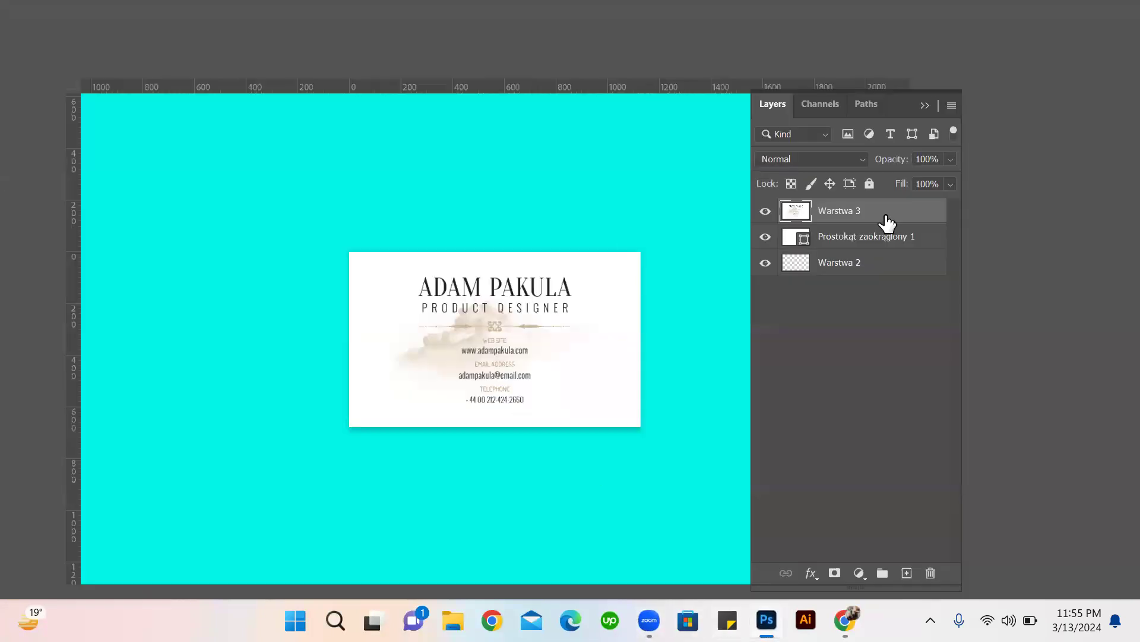
{"action": "key", "text": "Delete"}
{"action": "key", "text": "Delete"}
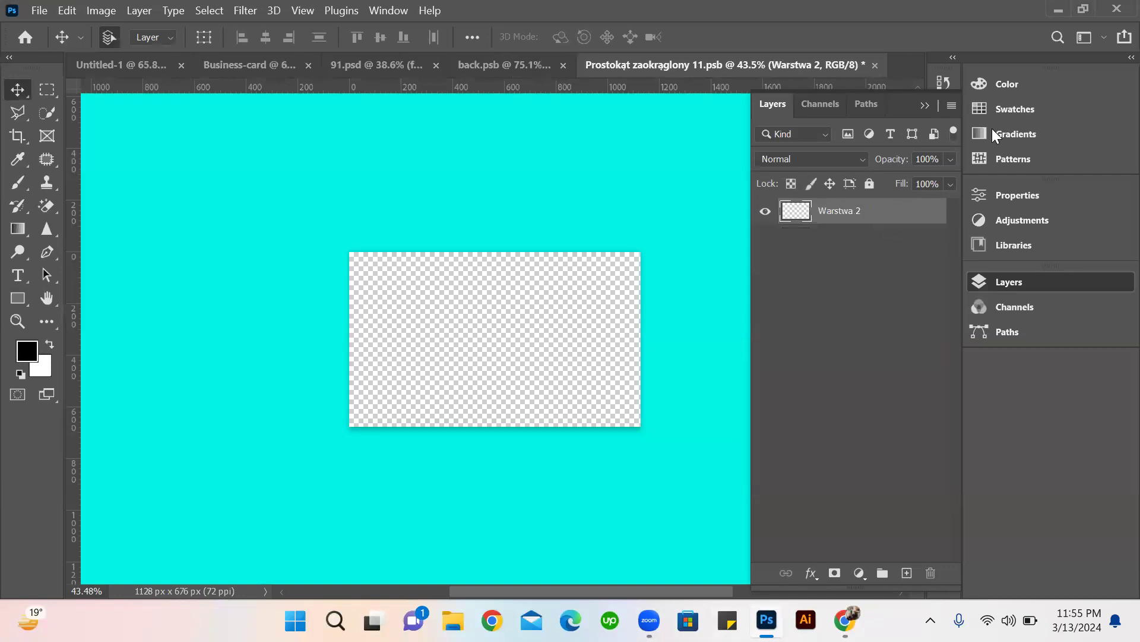
Place the Business-card image from the desktop into the front smart object, scaled to fill its canvas.
{"action": "left_click", "coordinate": [1059, 11]}
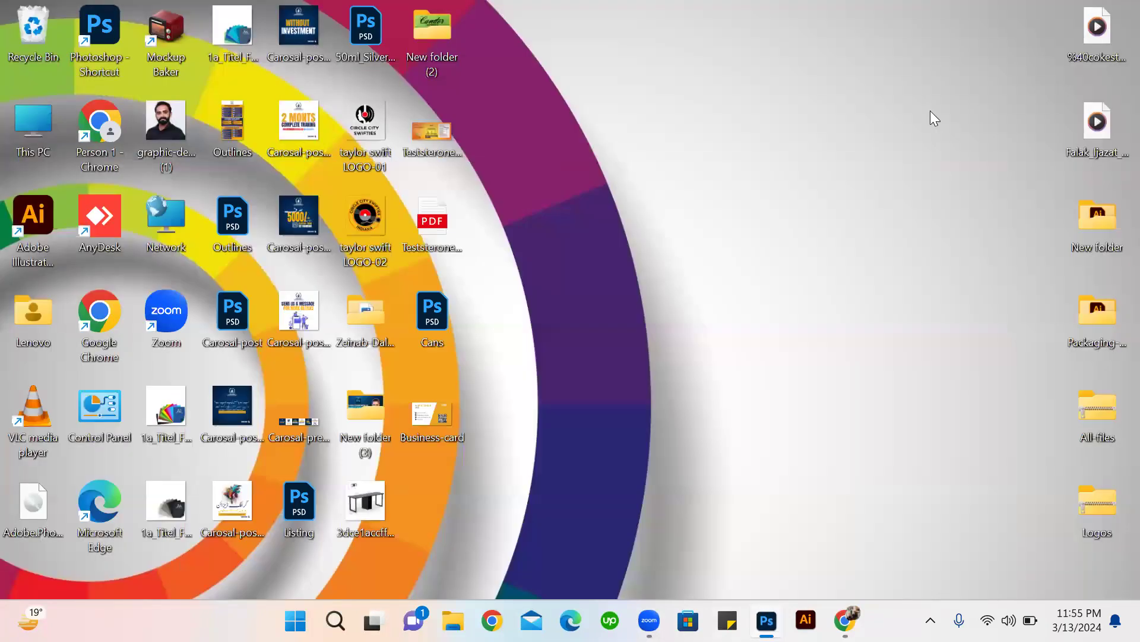
{"action": "left_click_drag", "start_coordinate": [428, 417], "coordinate": [631, 459]}
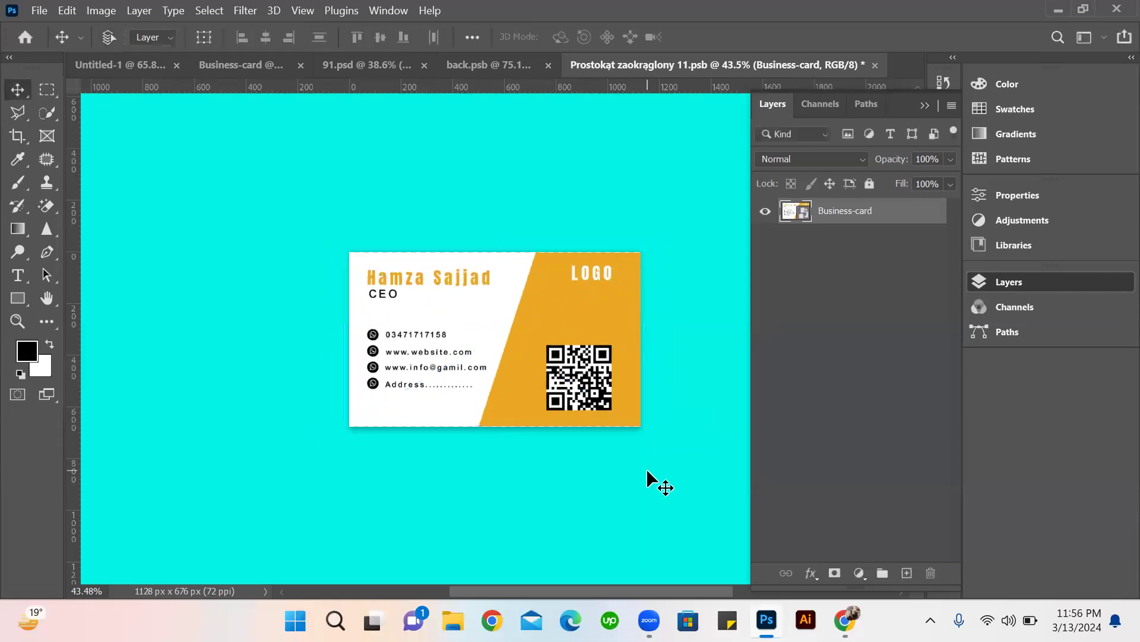
Save and close the front card's smart object and compare the updated 91.psd mockup with the Business-card document.
{"action": "key", "text": "ctrl+s"}
{"action": "key", "text": "ctrl+w"}
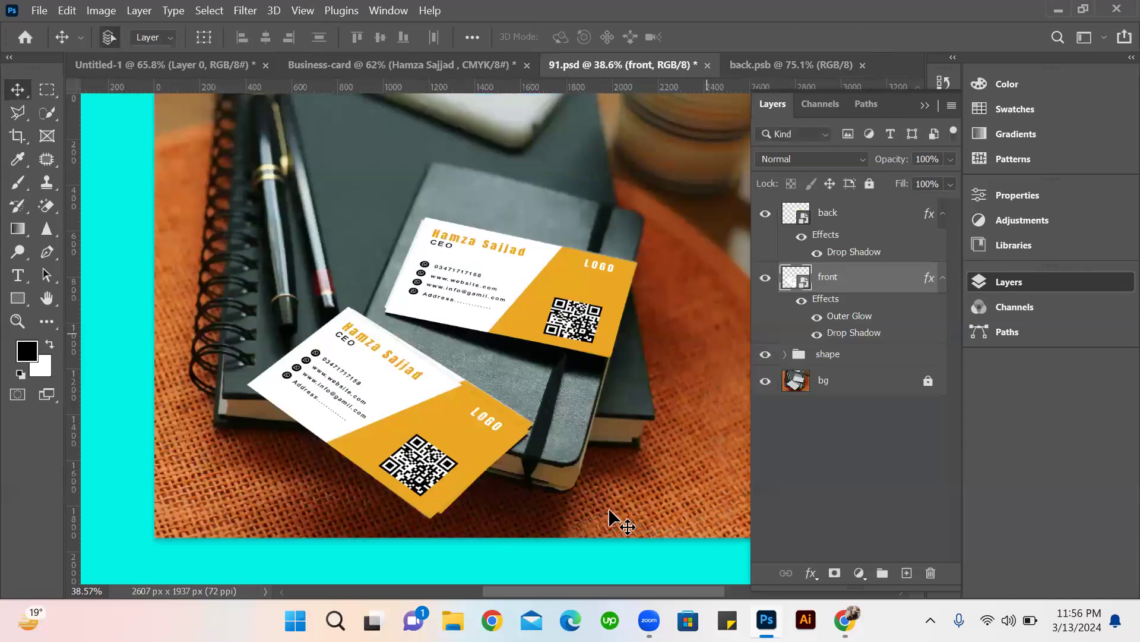
{"action": "scroll", "coordinate": [564, 436], "scroll_direction": "down", "scroll_amount": 4}
{"action": "scroll", "coordinate": [501, 425], "scroll_direction": "up", "scroll_amount": 4}
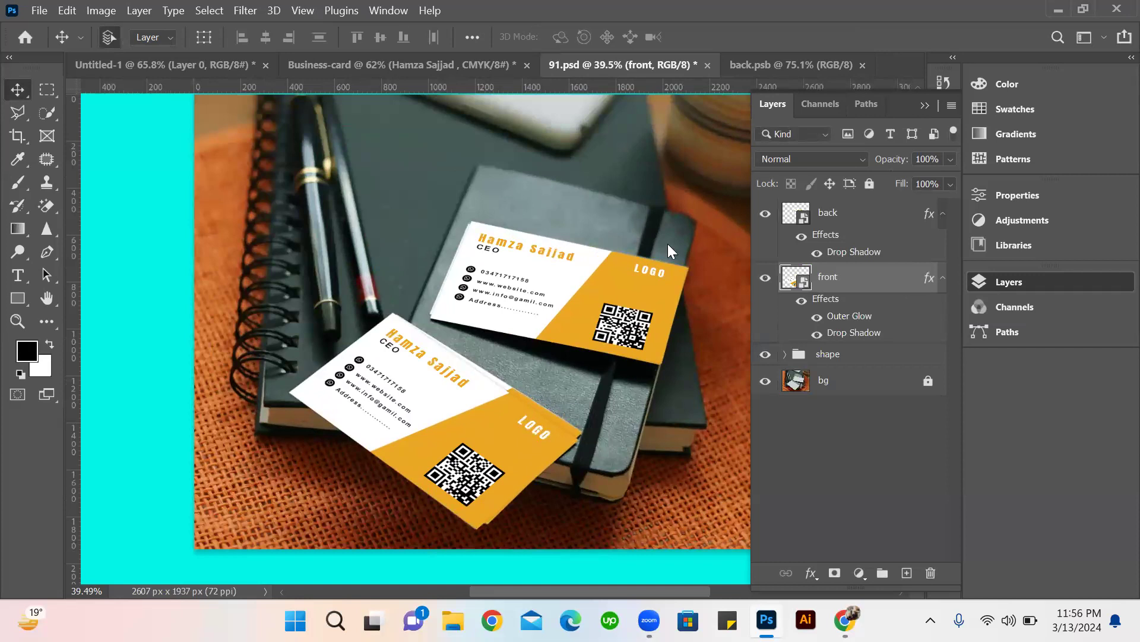
{"action": "left_click", "coordinate": [430, 62]}
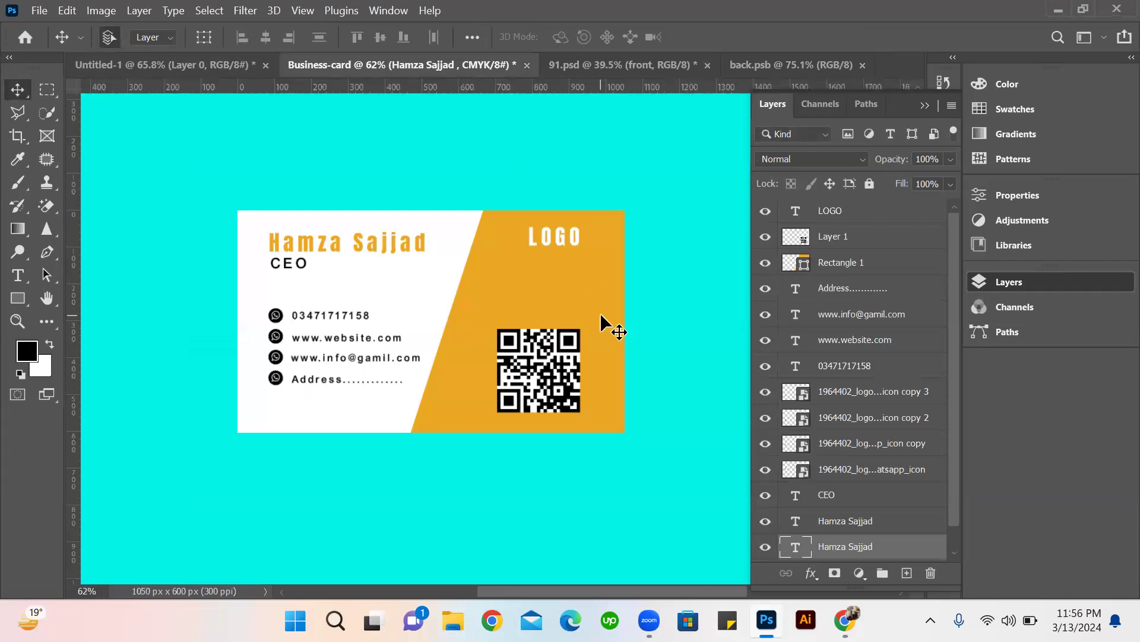
{"action": "key", "text": "ctrl+Tab"}
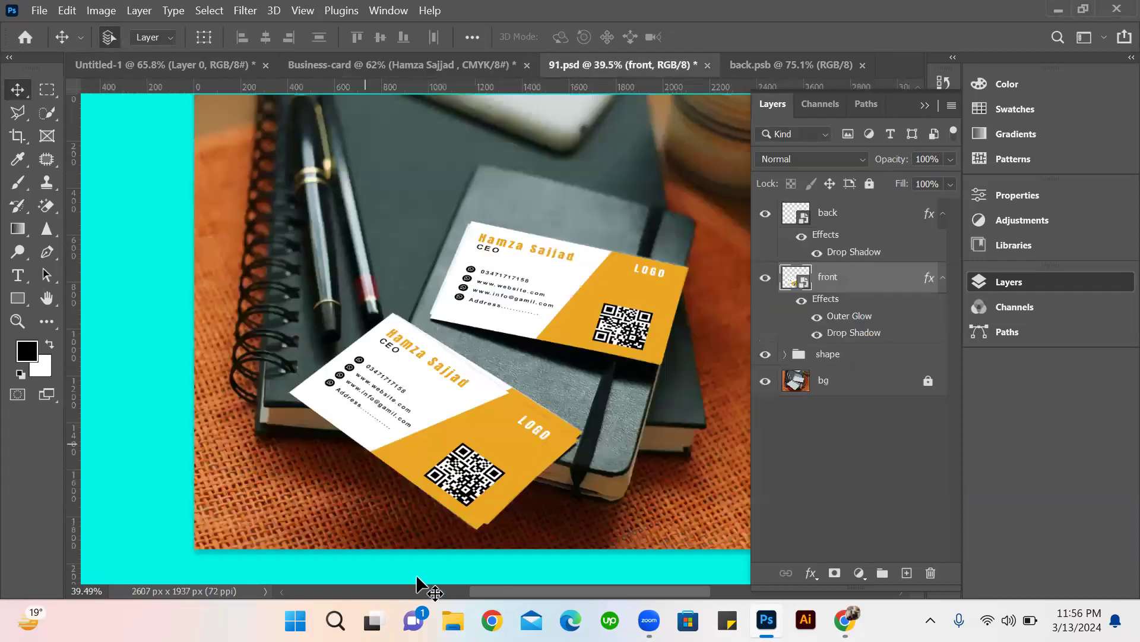
Try to save the Business-card document to the desktop as a Photoshop PDF under the name Business-card.
{"action": "left_click", "coordinate": [379, 62]}
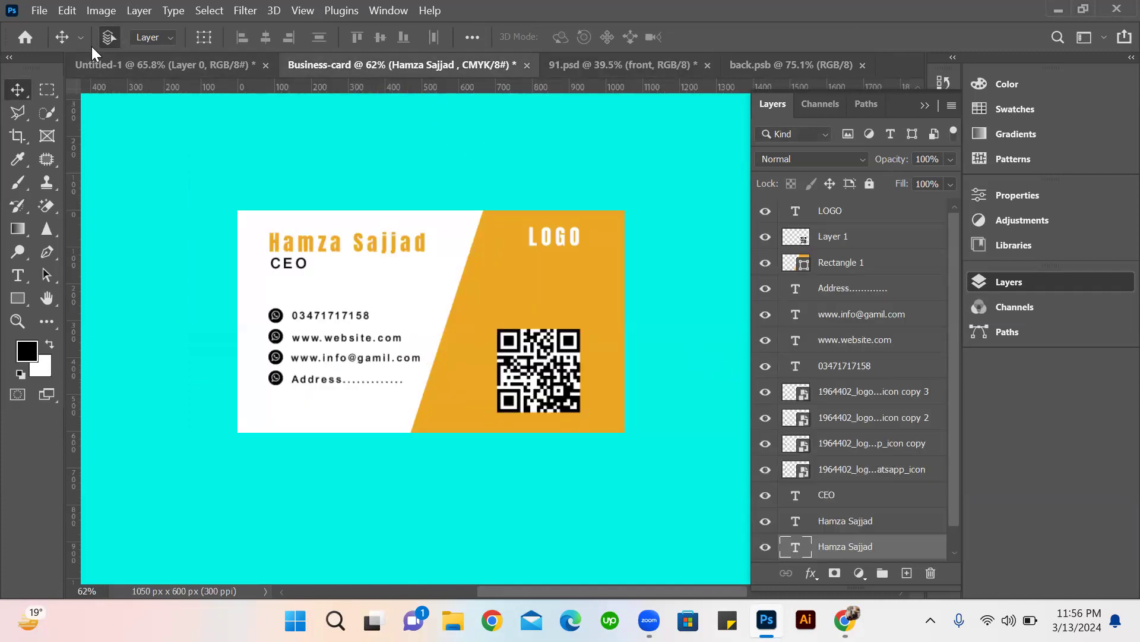
{"action": "left_click", "coordinate": [39, 12]}
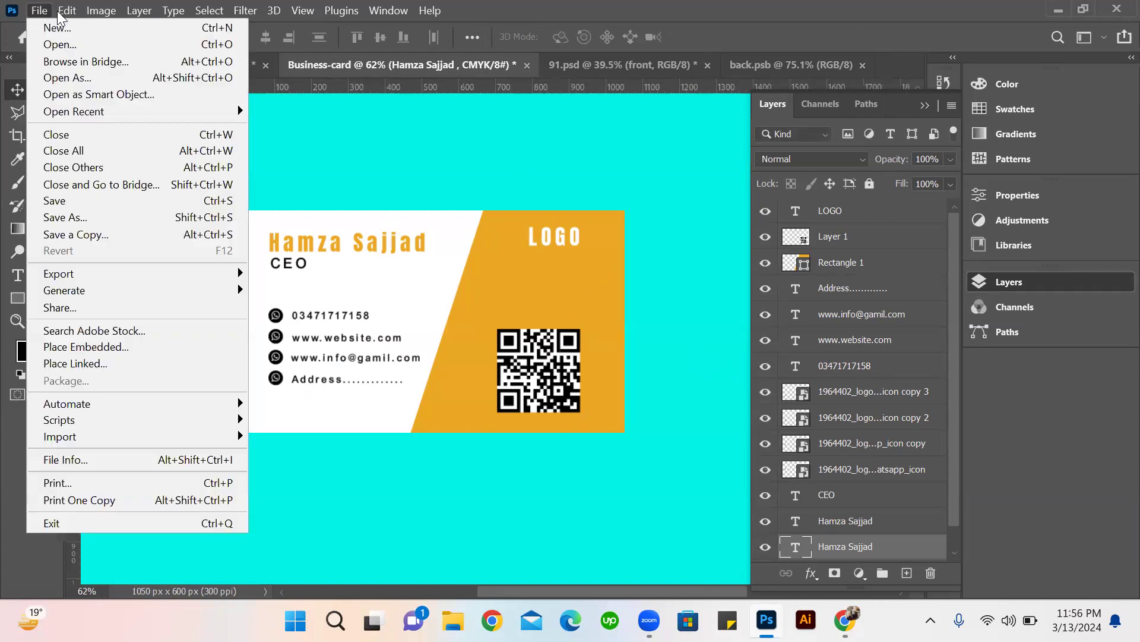
{"action": "mouse_move", "coordinate": [35, 13]}
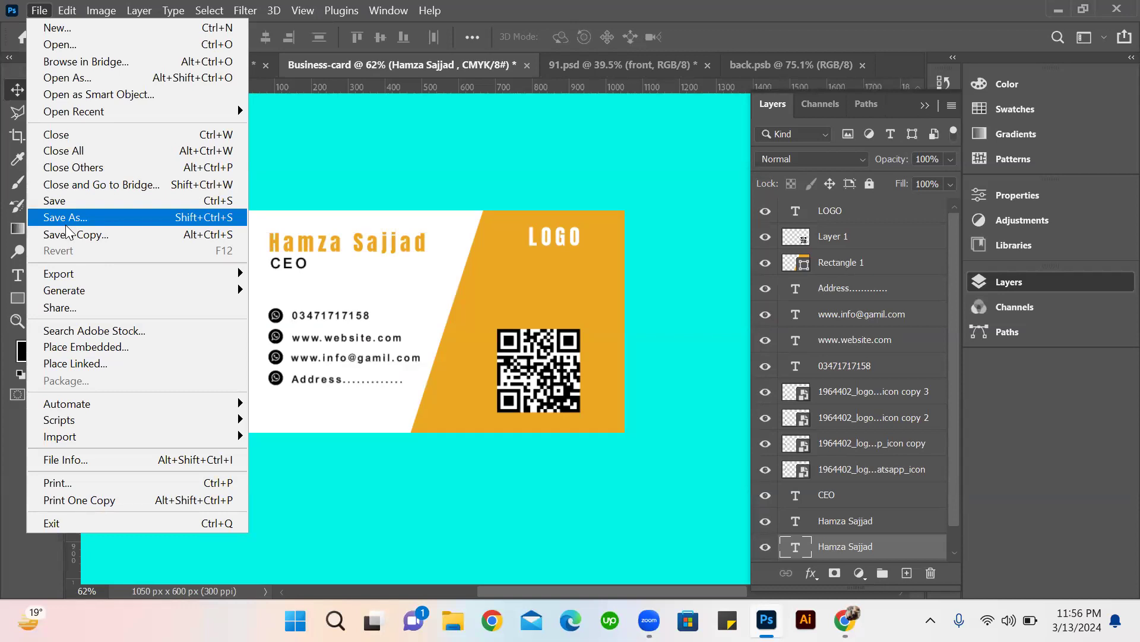
{"action": "left_click", "coordinate": [65, 225]}
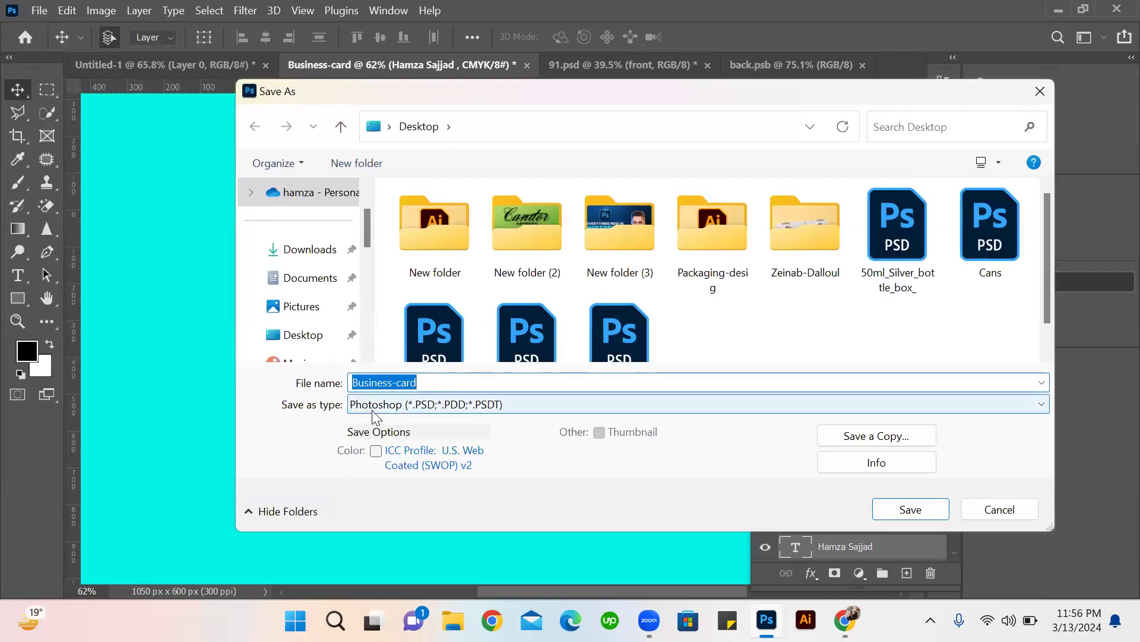
{"action": "left_click", "coordinate": [1006, 407]}
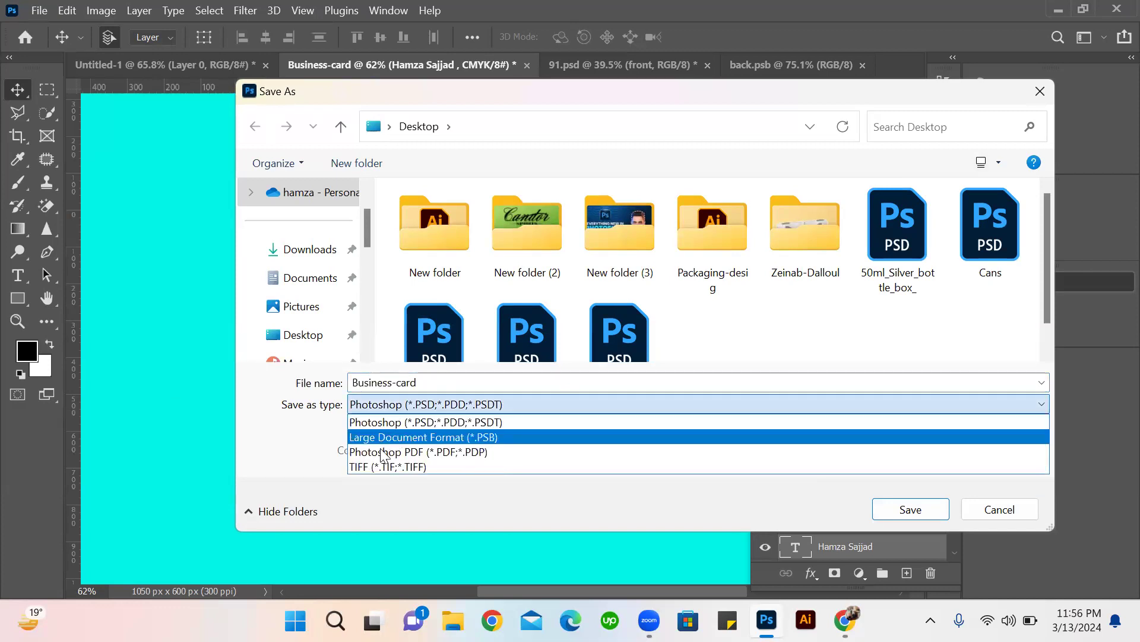
{"action": "left_click", "coordinate": [375, 452]}
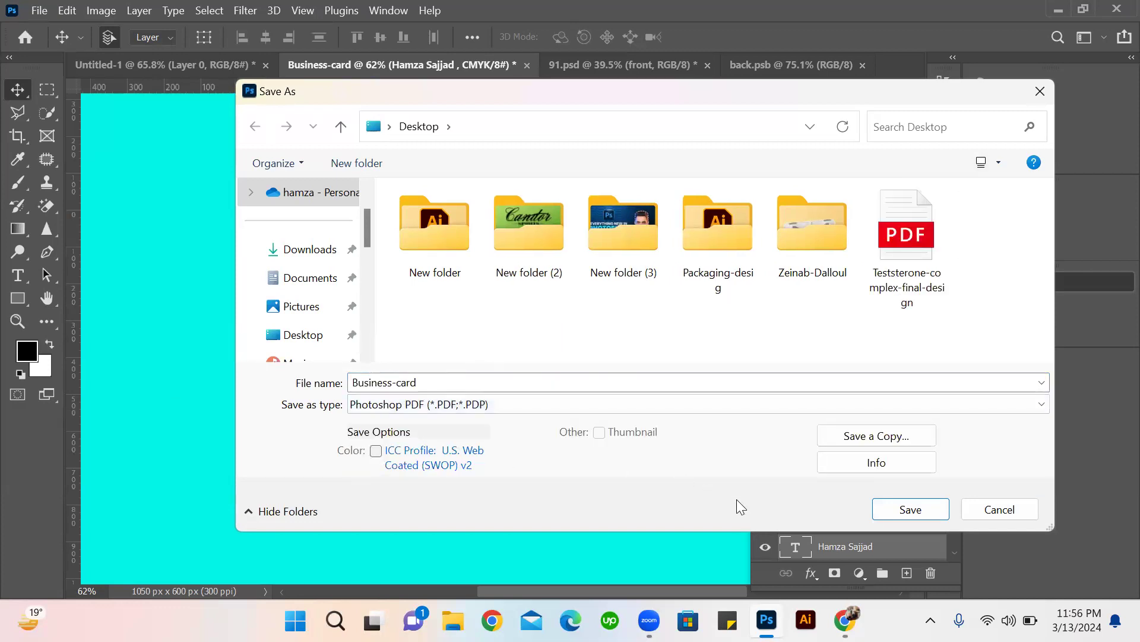
{"action": "left_click", "coordinate": [912, 579]}
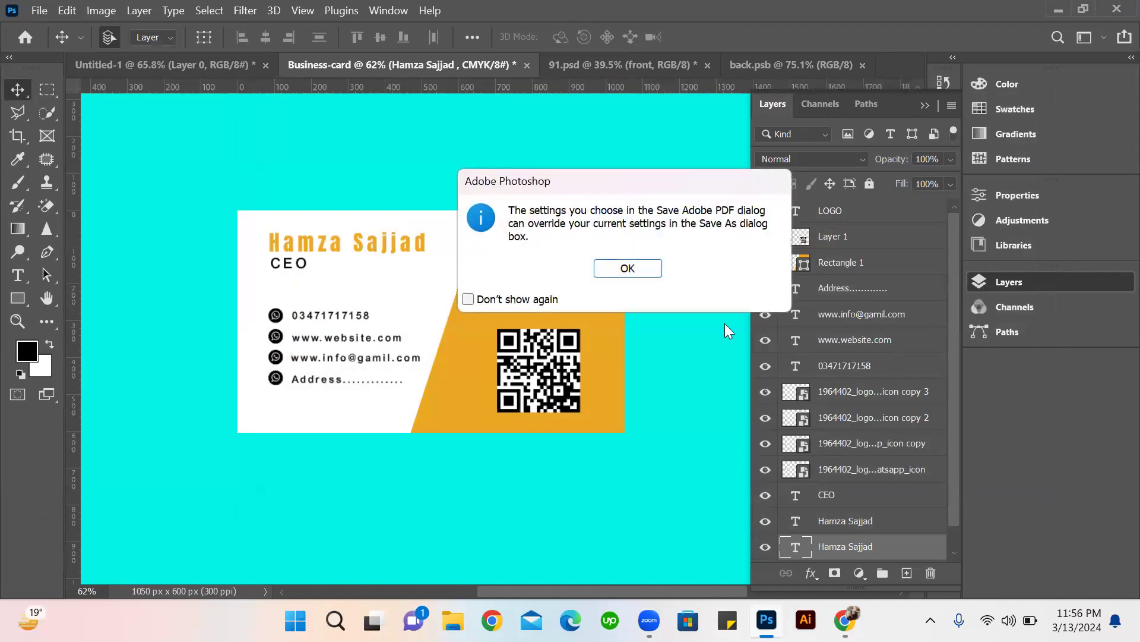
{"action": "left_click", "coordinate": [629, 272]}
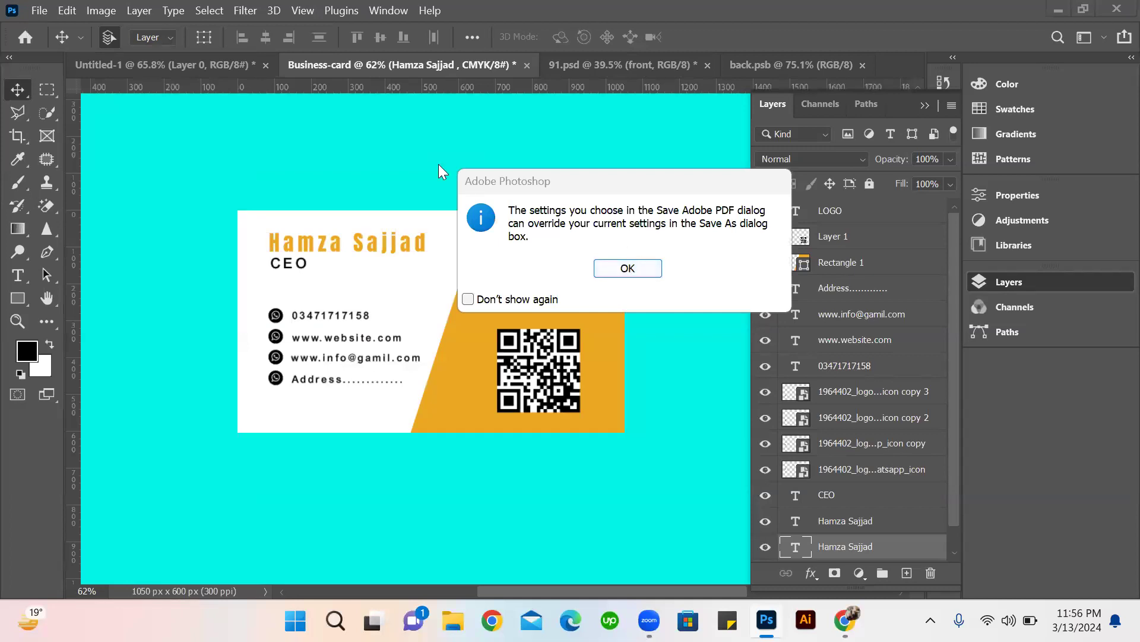
{"action": "left_click", "coordinate": [649, 272]}
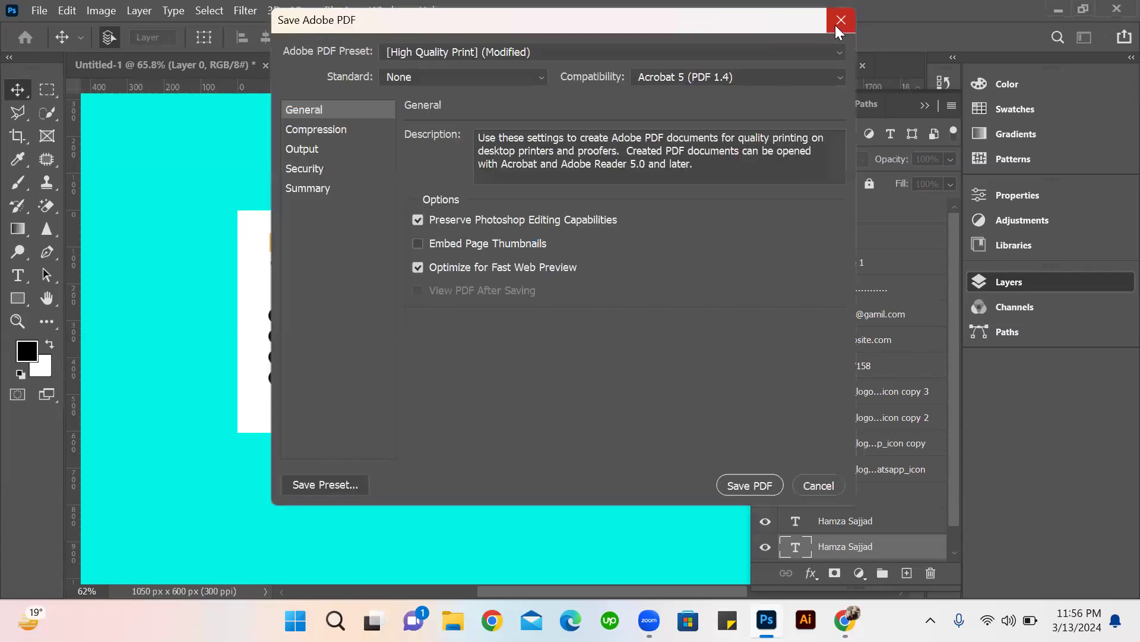
{"action": "left_click", "coordinate": [842, 20]}
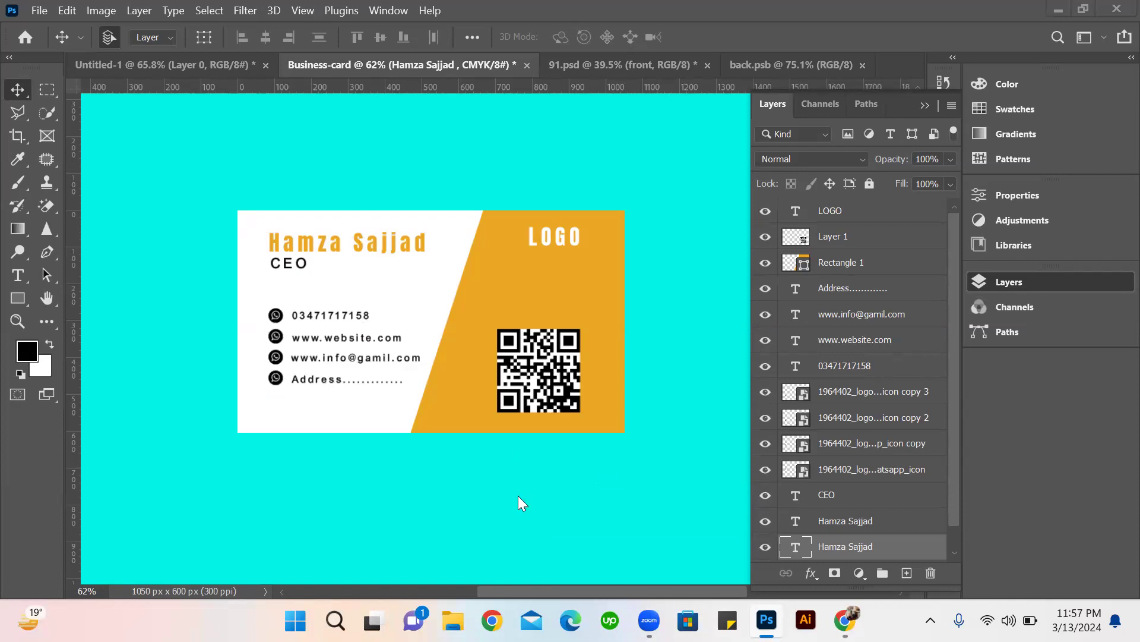
{"action": "mouse_move", "coordinate": [626, 580]}
{"action": "scroll", "coordinate": [457, 60], "scroll_direction": "down", "scroll_amount": 2}
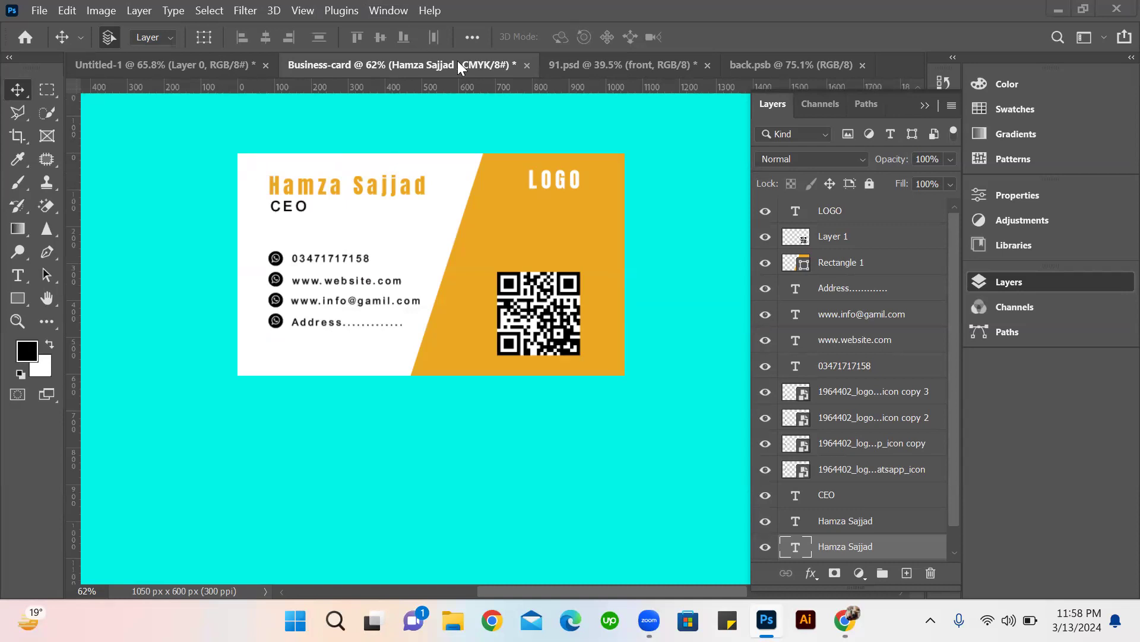